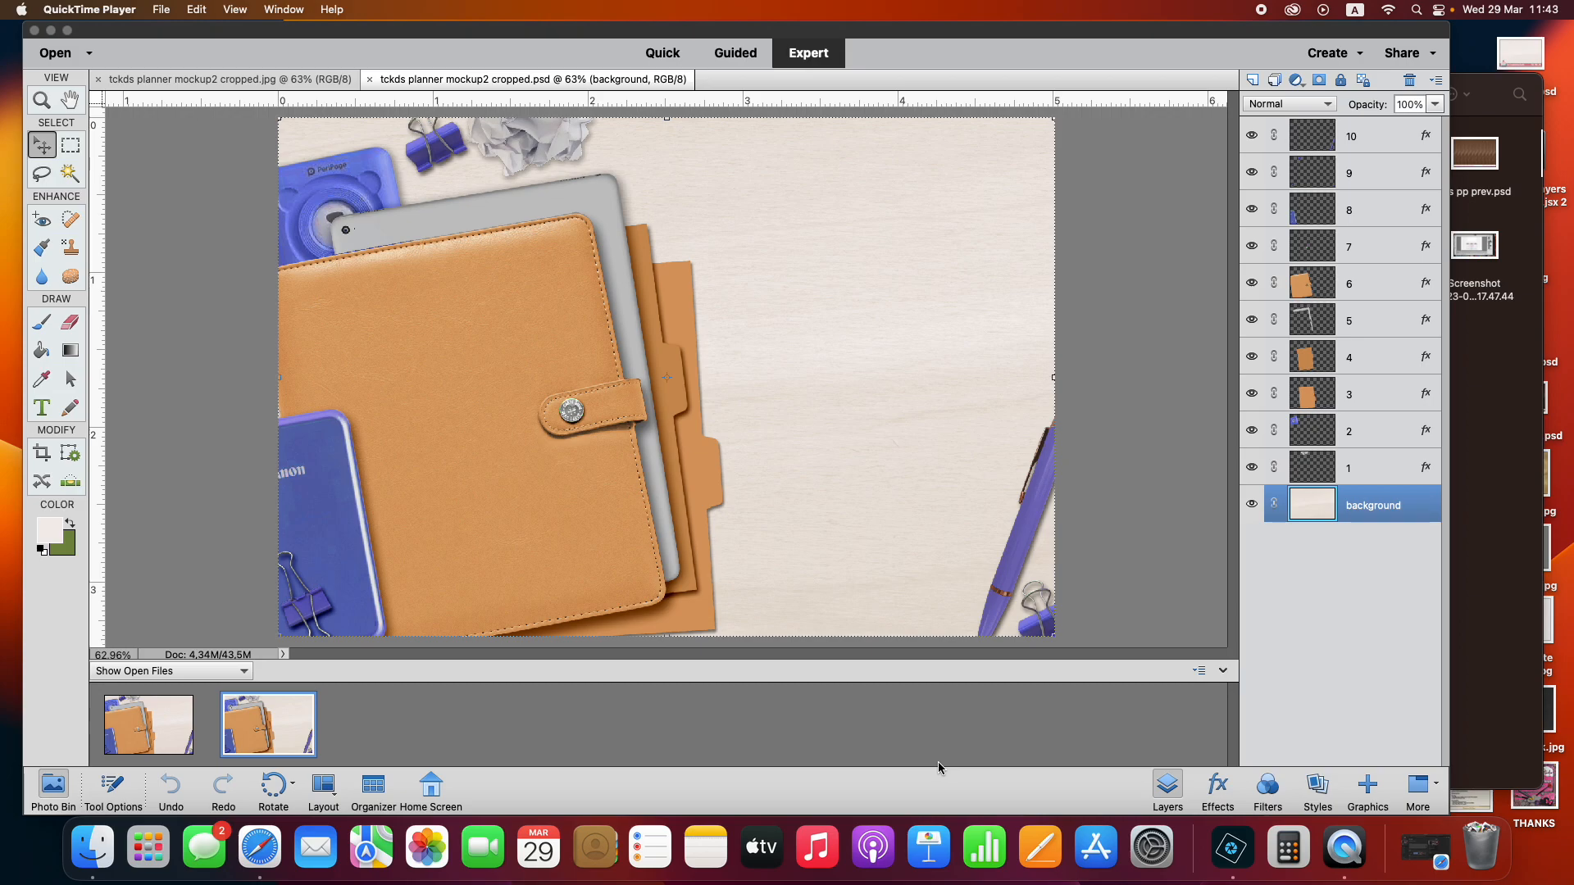
Compare the planner mockup's cropped JPG and PSD versions, ending on tckds planner mockup2 cropped.jpg
left_click(1179, 595)
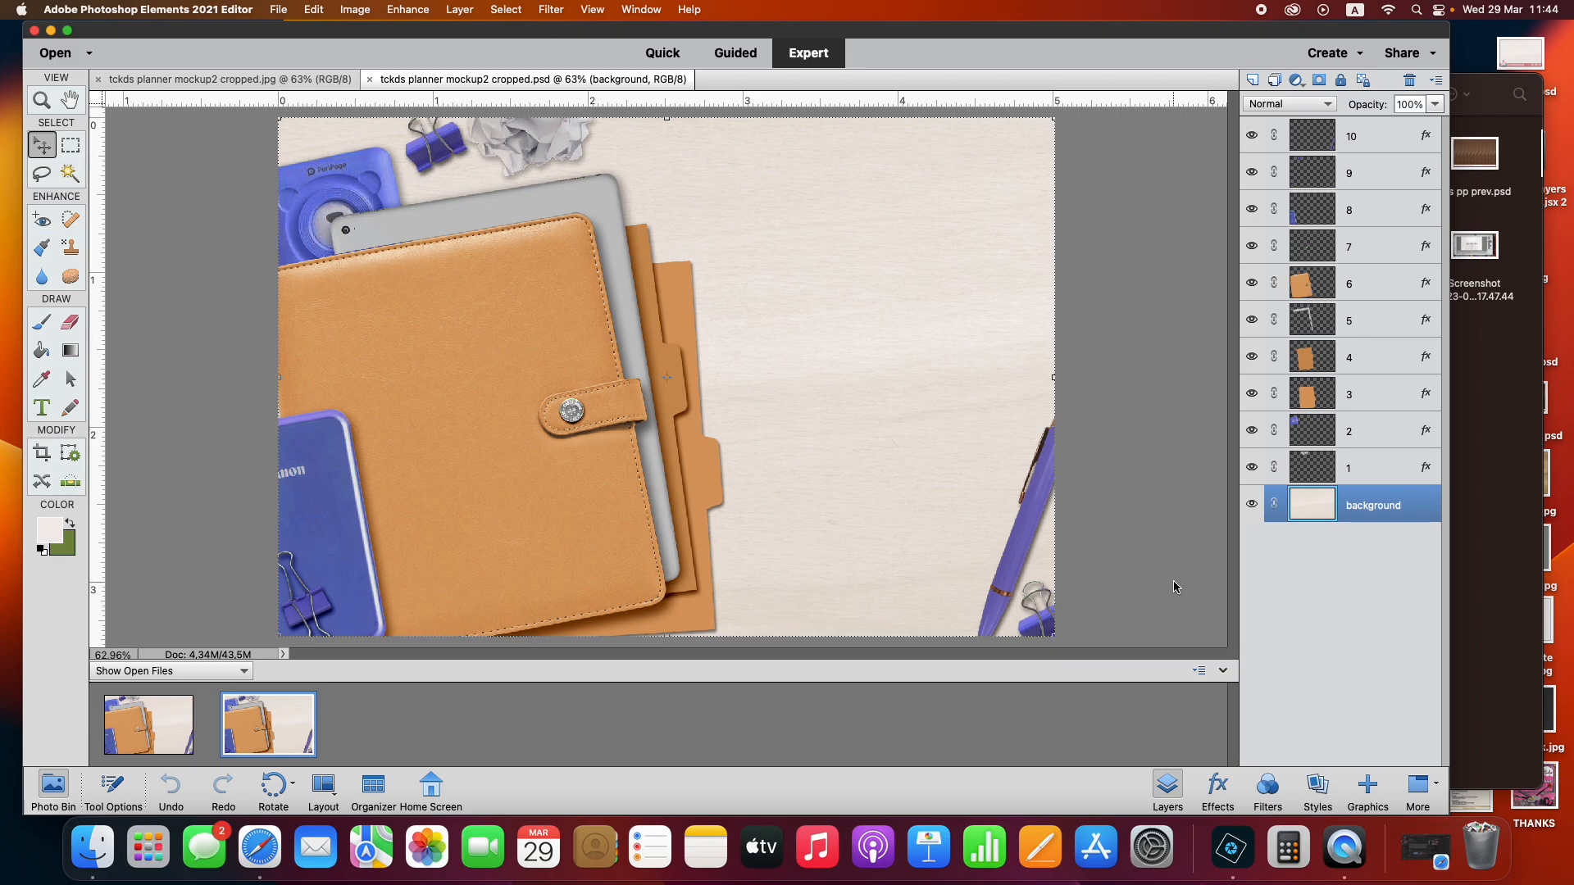
left_click(172, 728)
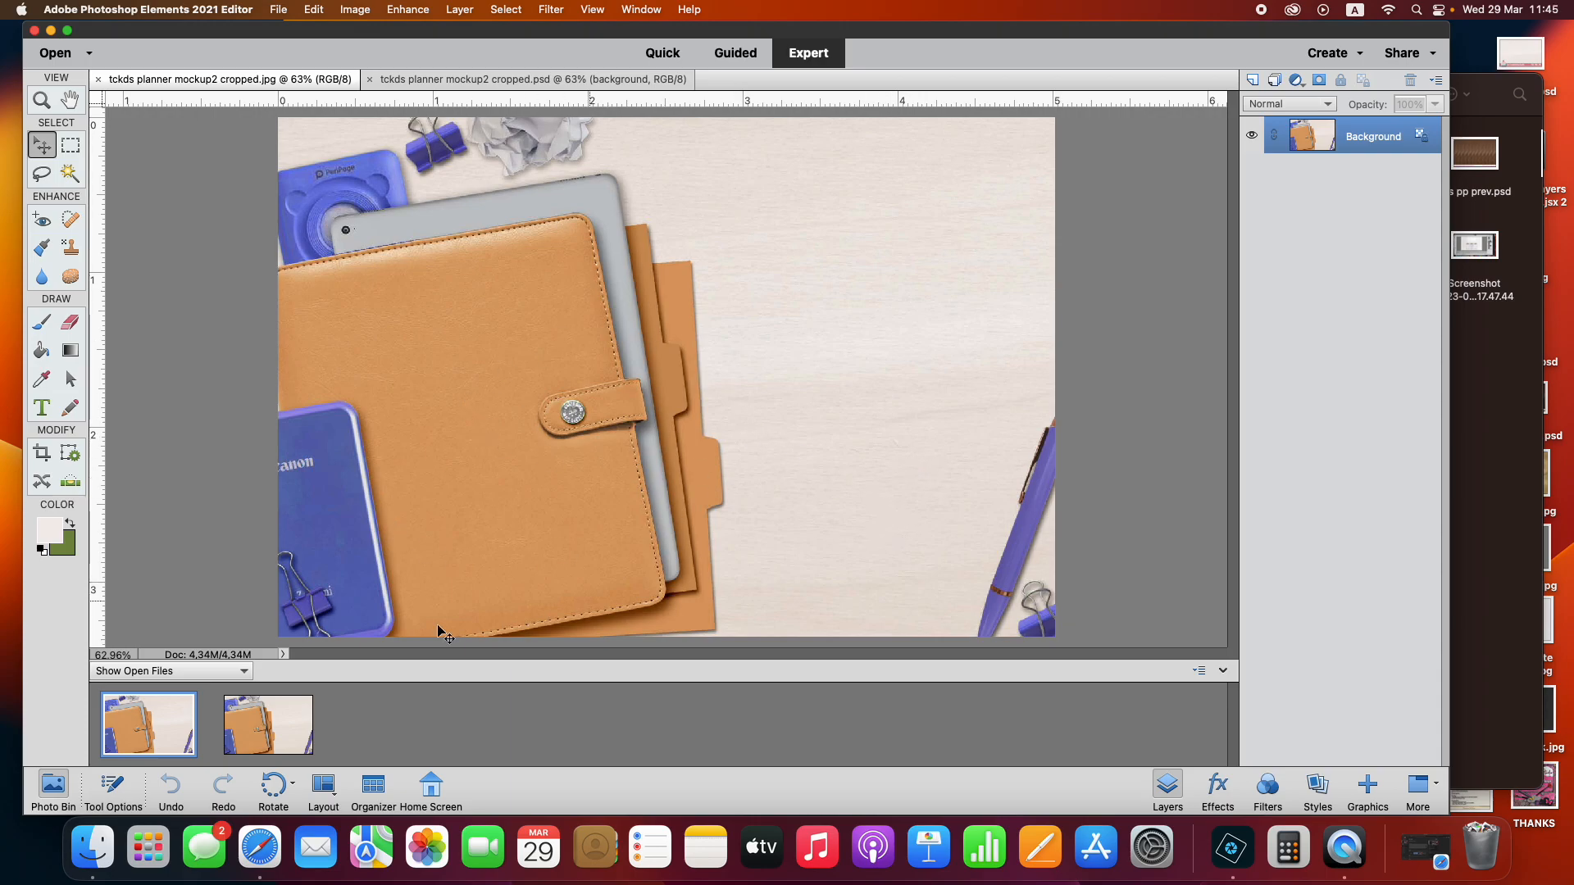
left_click(295, 718)
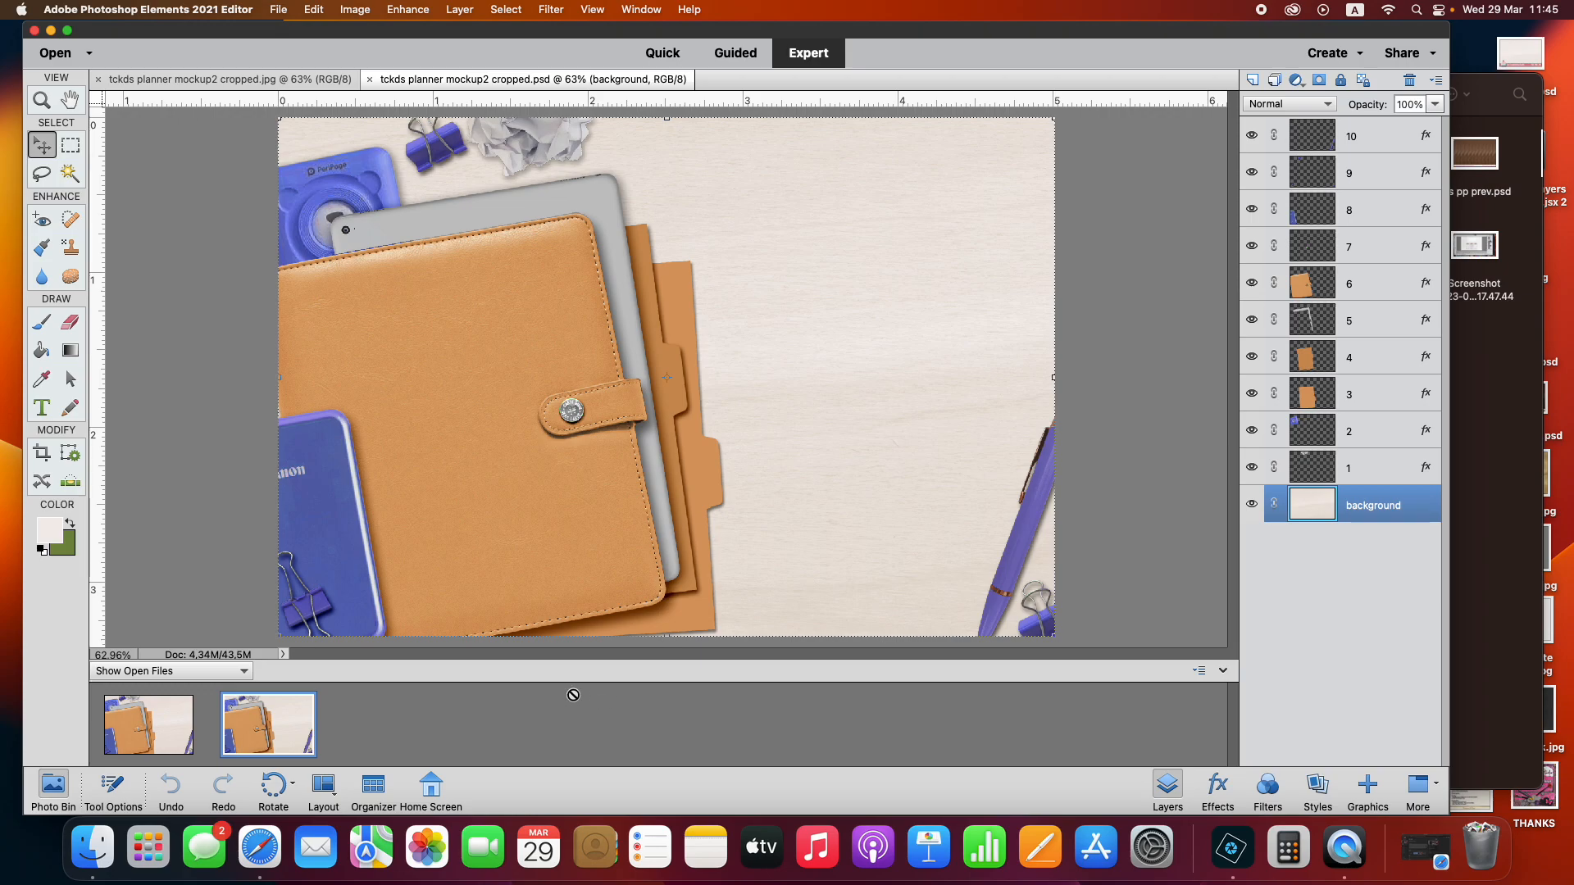
double_click(137, 733)
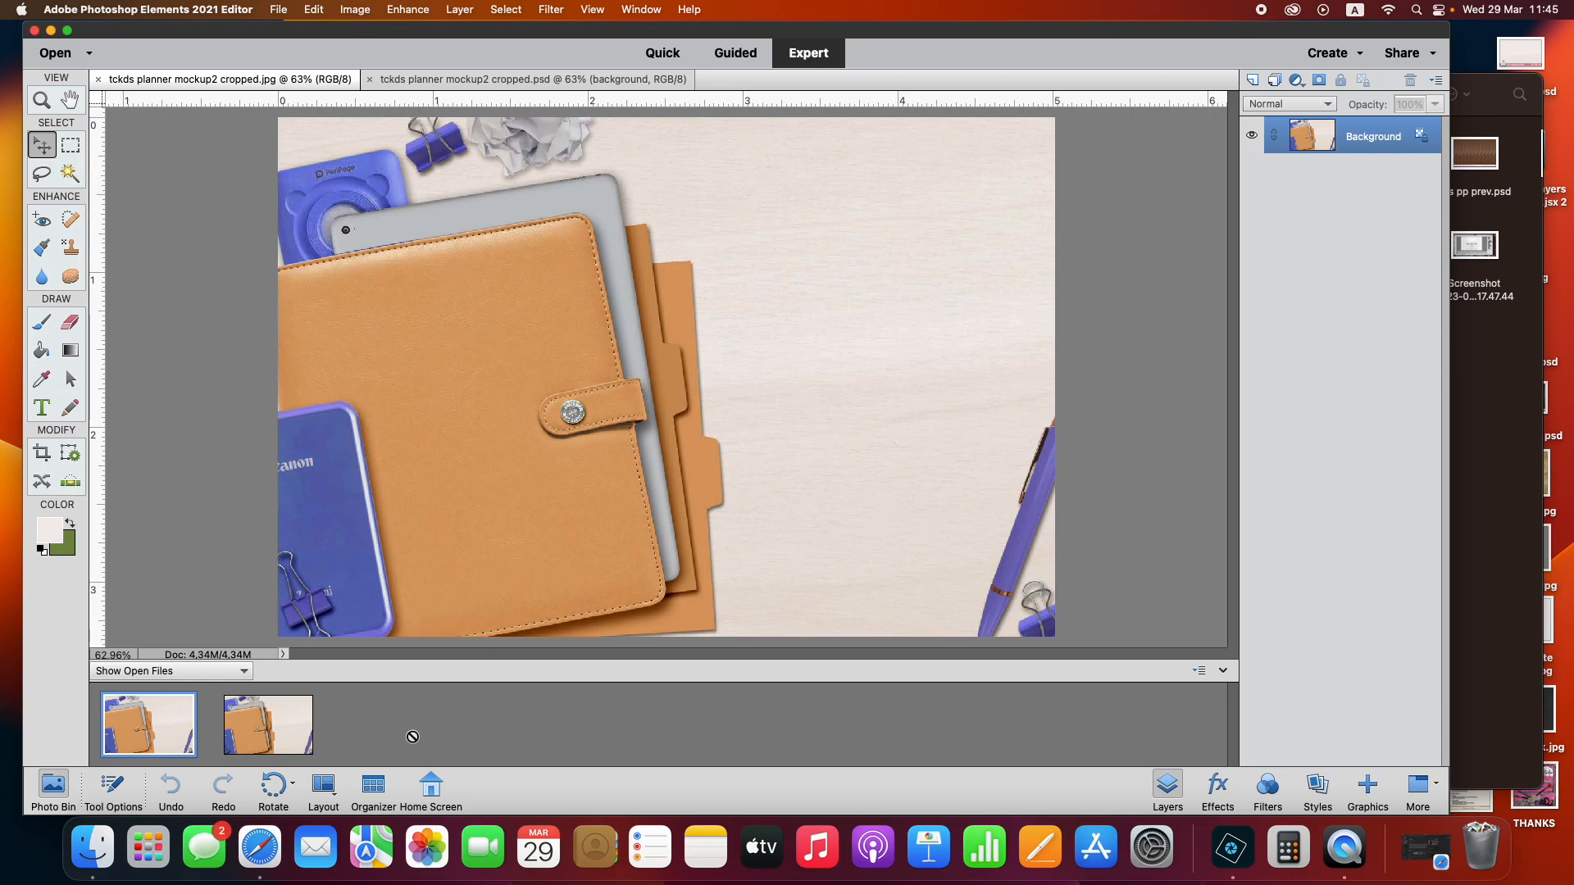
Switch to Finder and look through the Design Bundles folder for printable artwork to put on the mockup
left_click(92, 847)
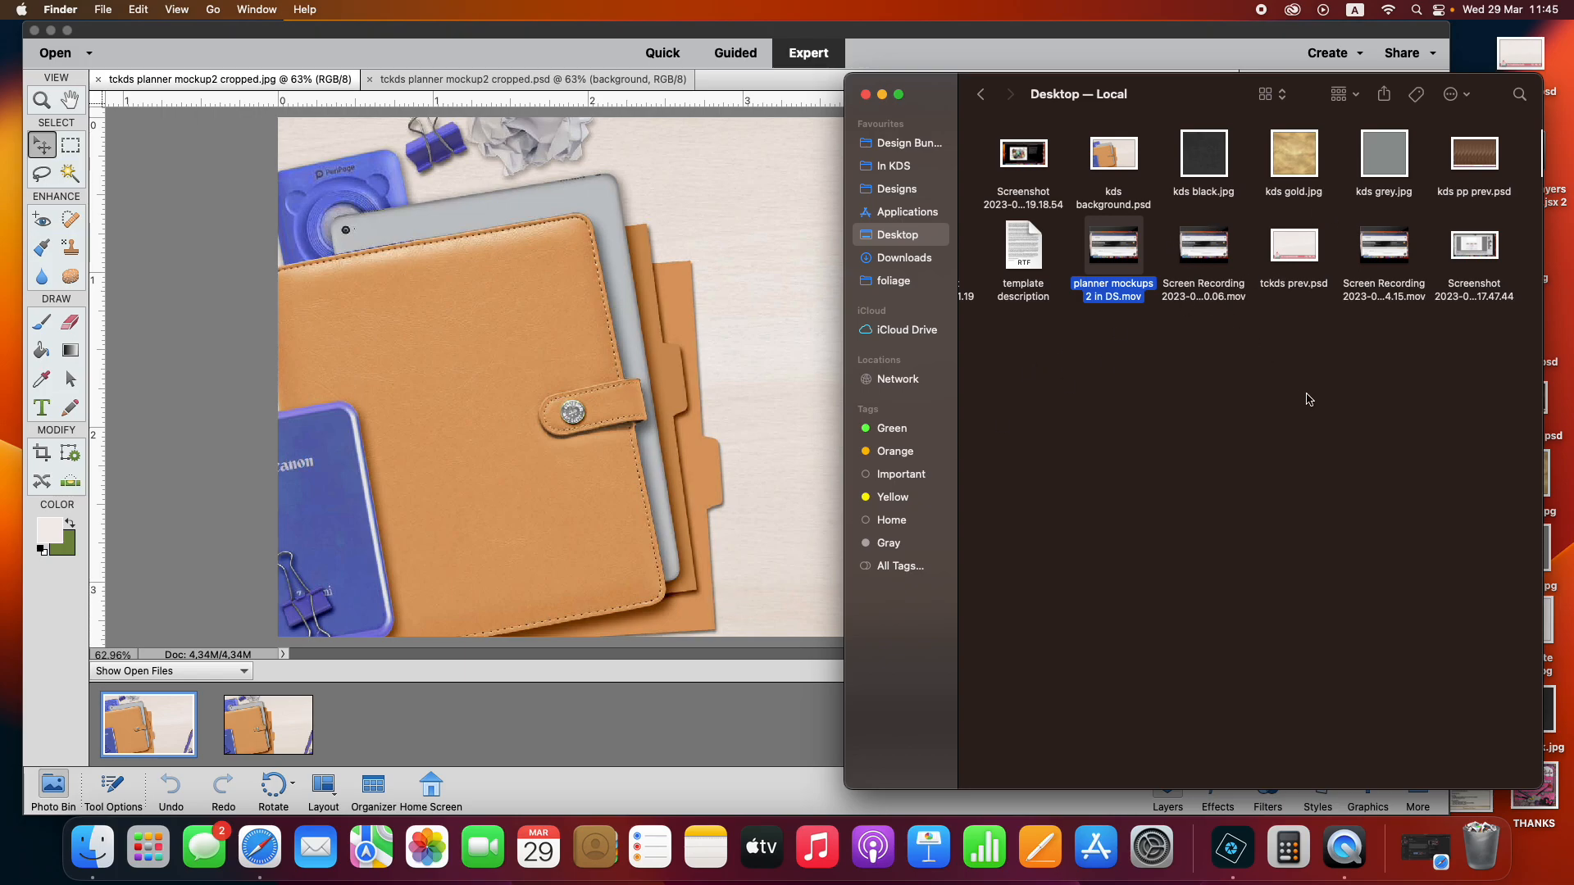
left_click(909, 144)
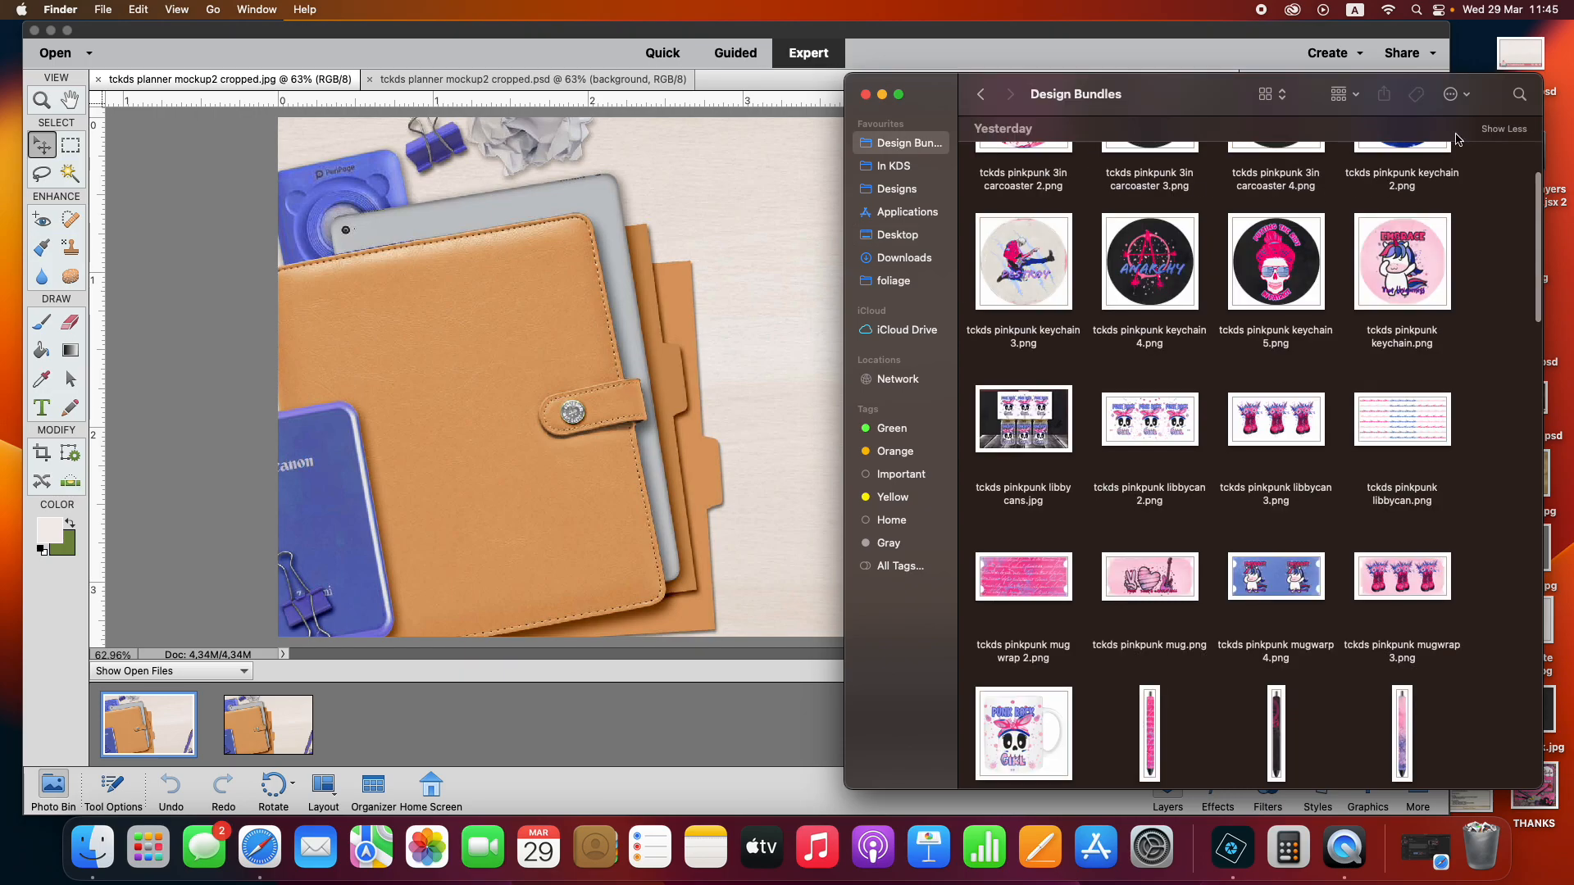
scroll(1292, 425, "up", 3)
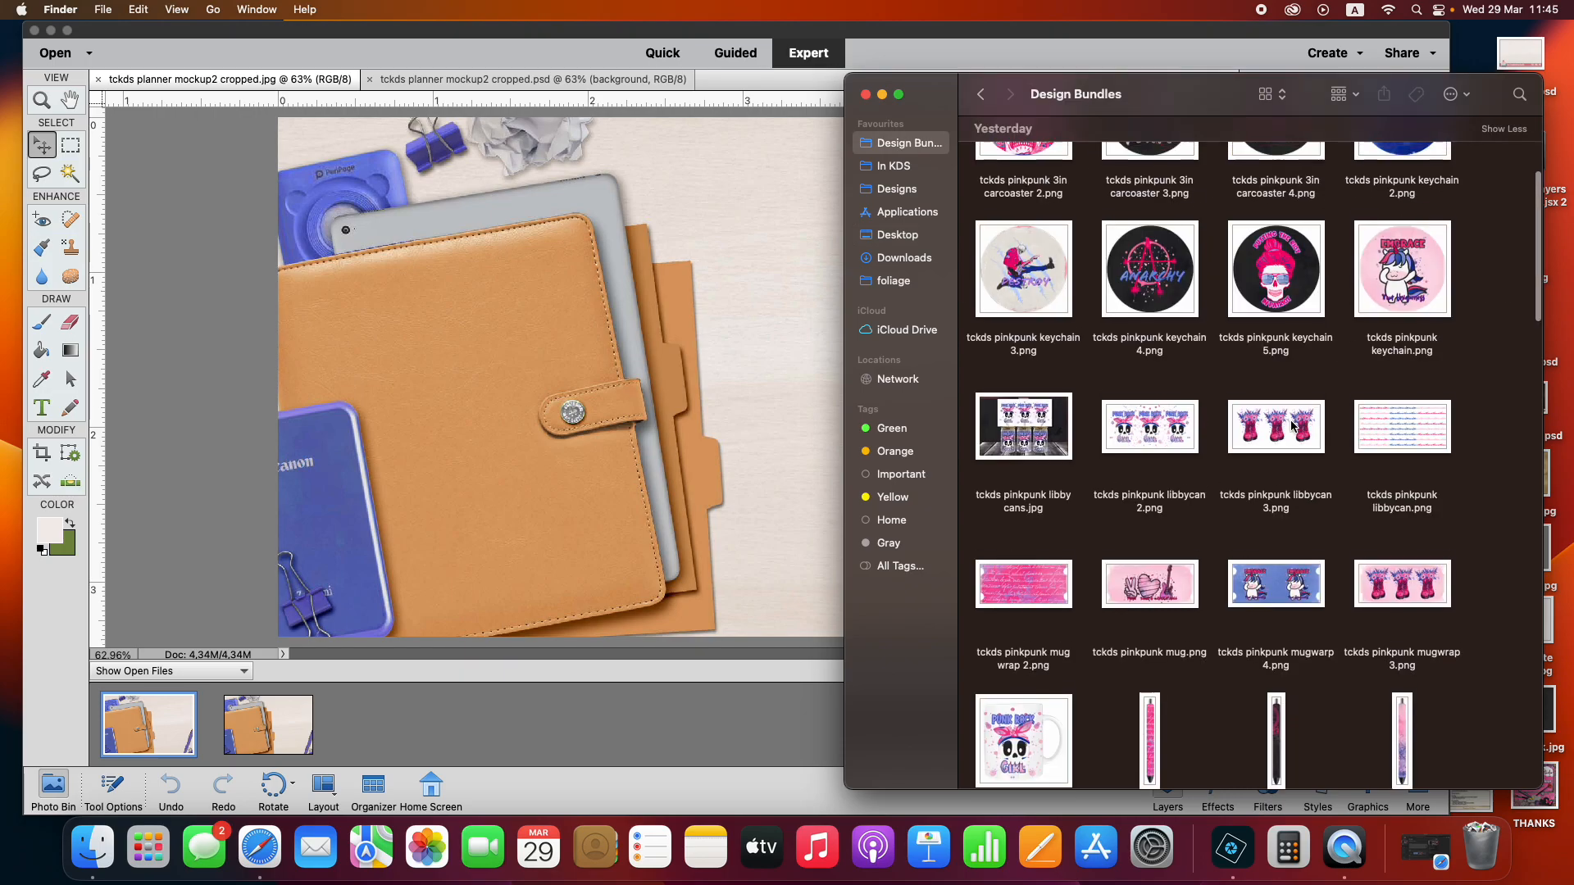
scroll(1292, 425, "down", 15)
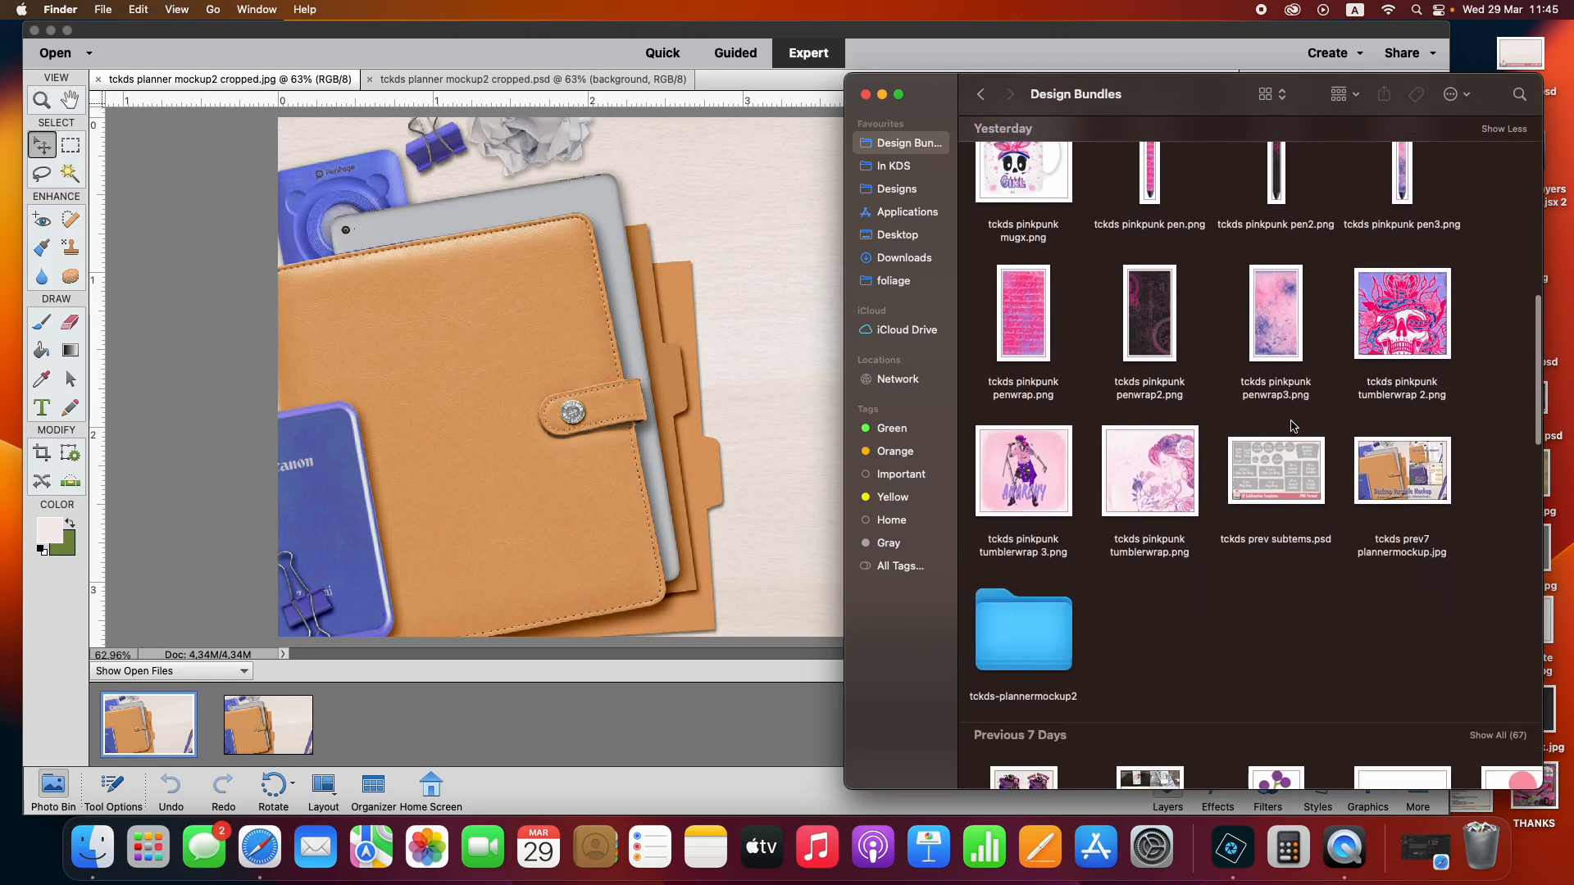
scroll(1291, 426, "down", 3)
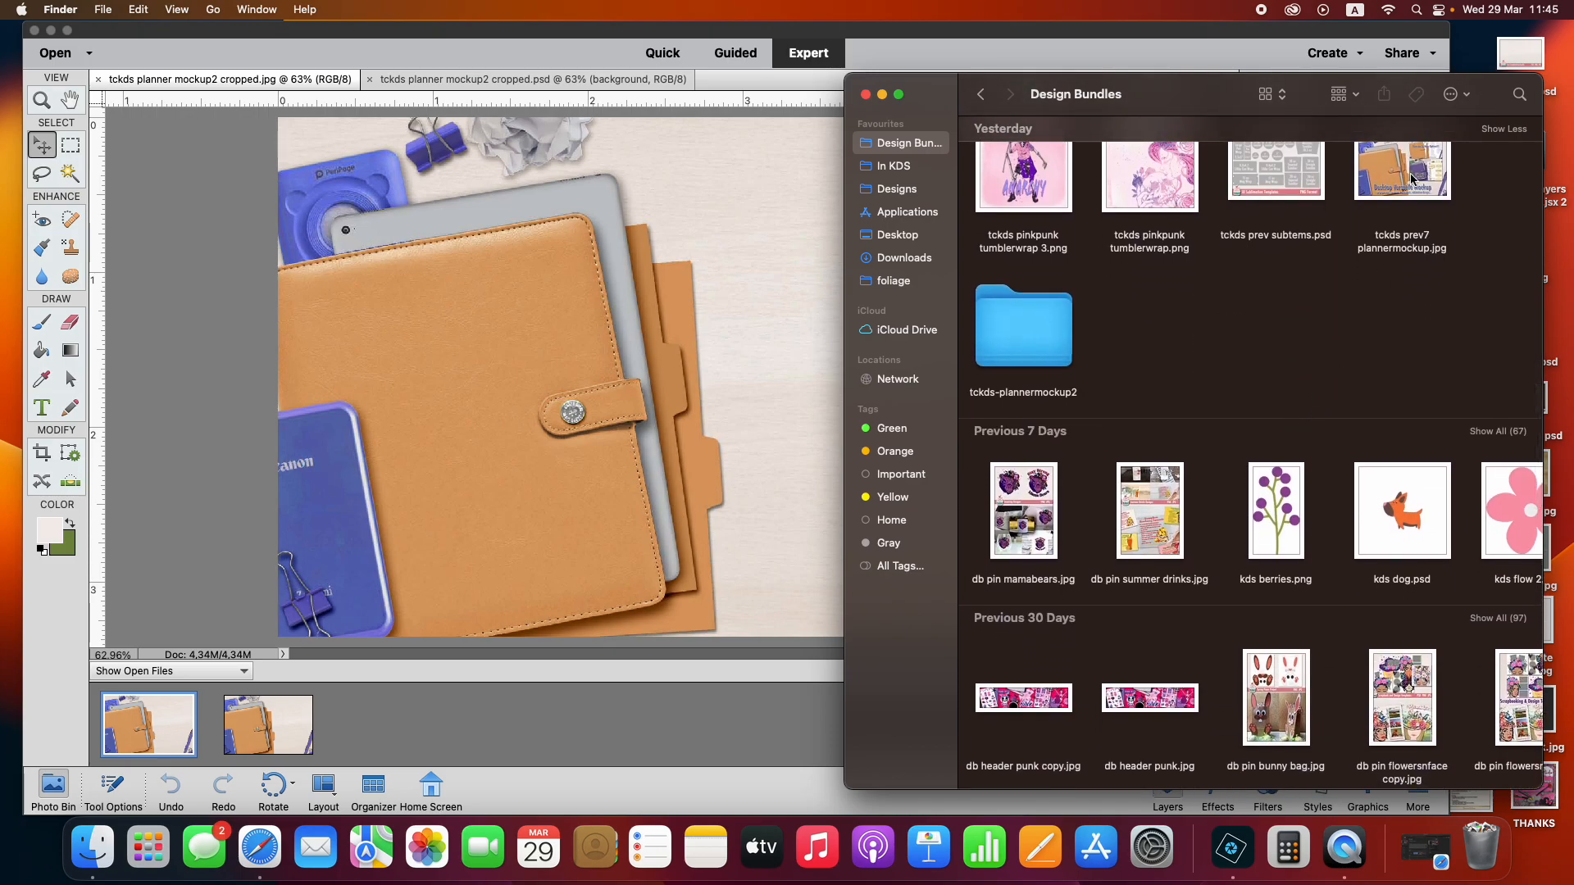
Search the Mac for "print" and open tckds veryvin printable.jpg and tckds veryvin printable3.jpg in Photoshop Elements
left_click(1529, 95)
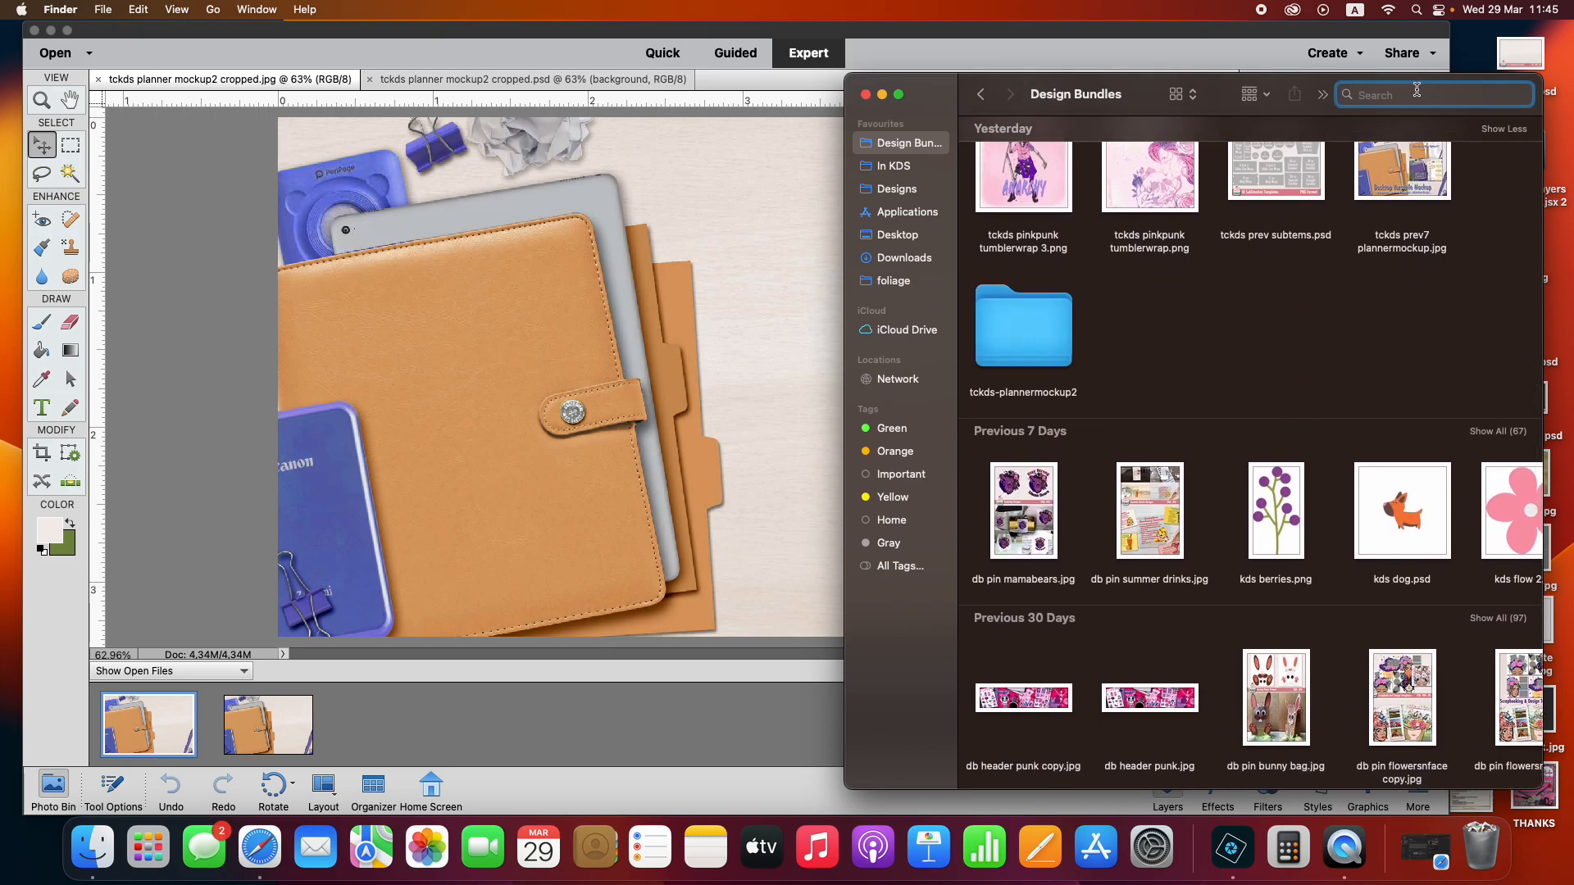
type("print")
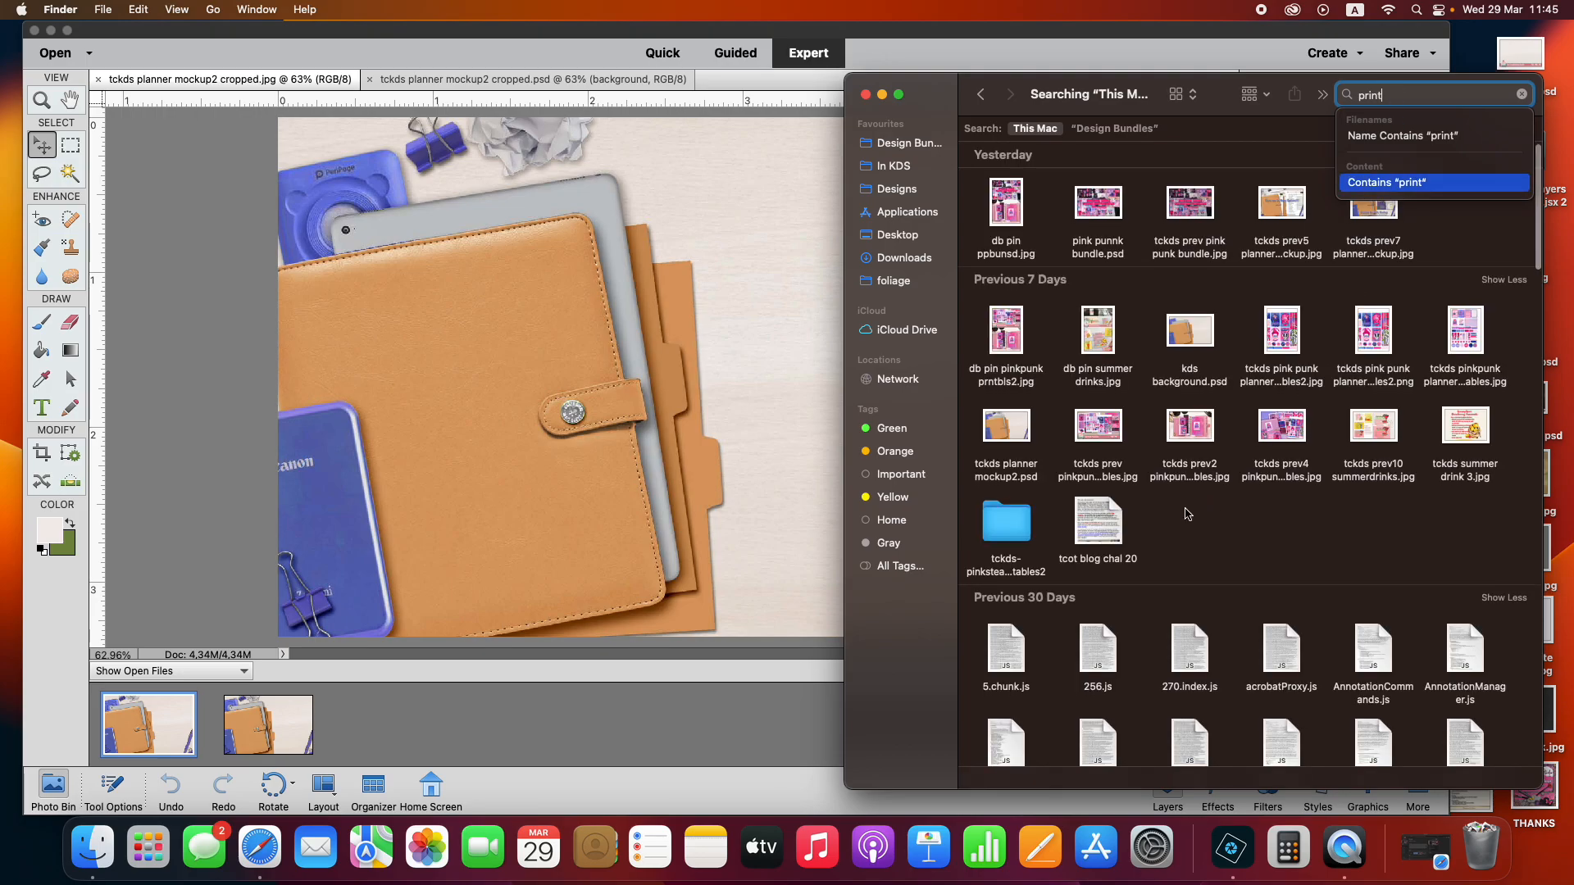
scroll(1185, 513, "down", 4)
scroll(1186, 514, "down", 7)
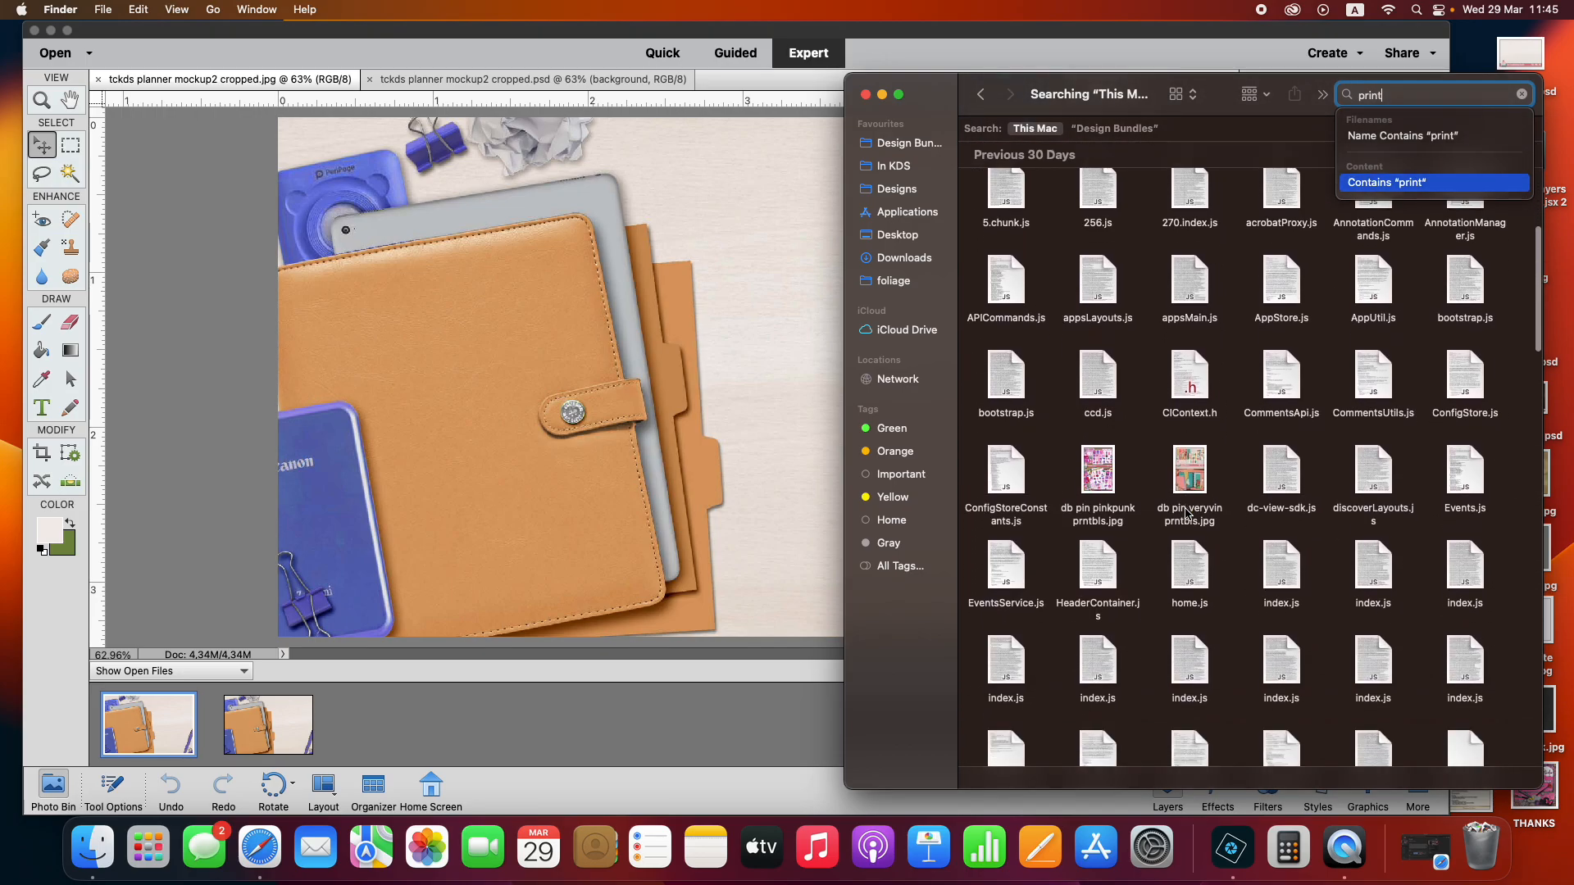
scroll(1186, 514, "down", 4)
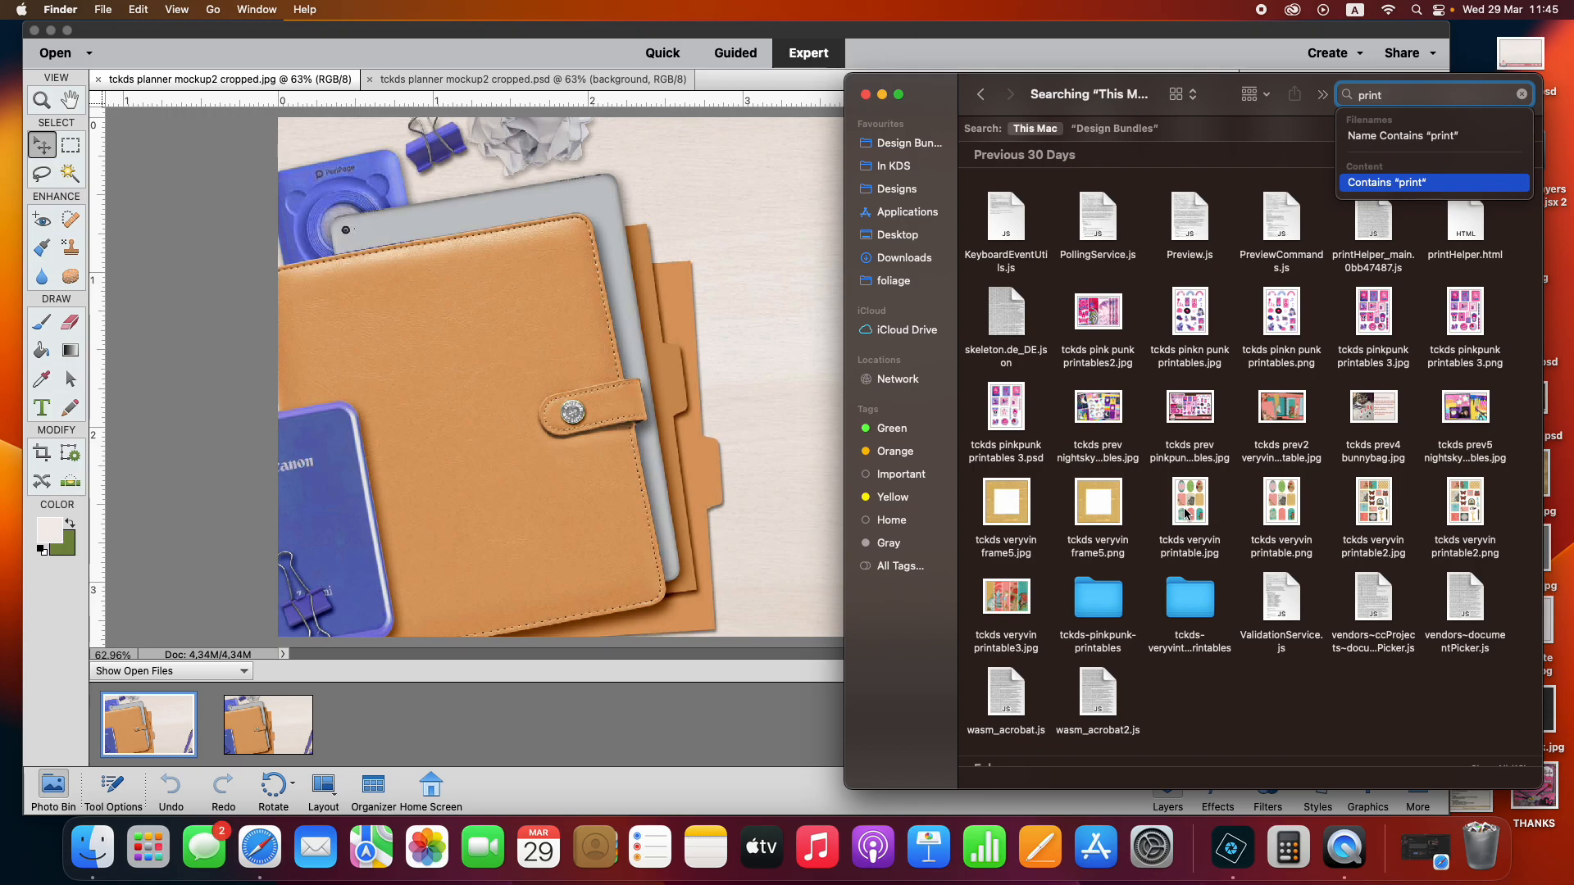
left_click_drag(1191, 505, 475, 386)
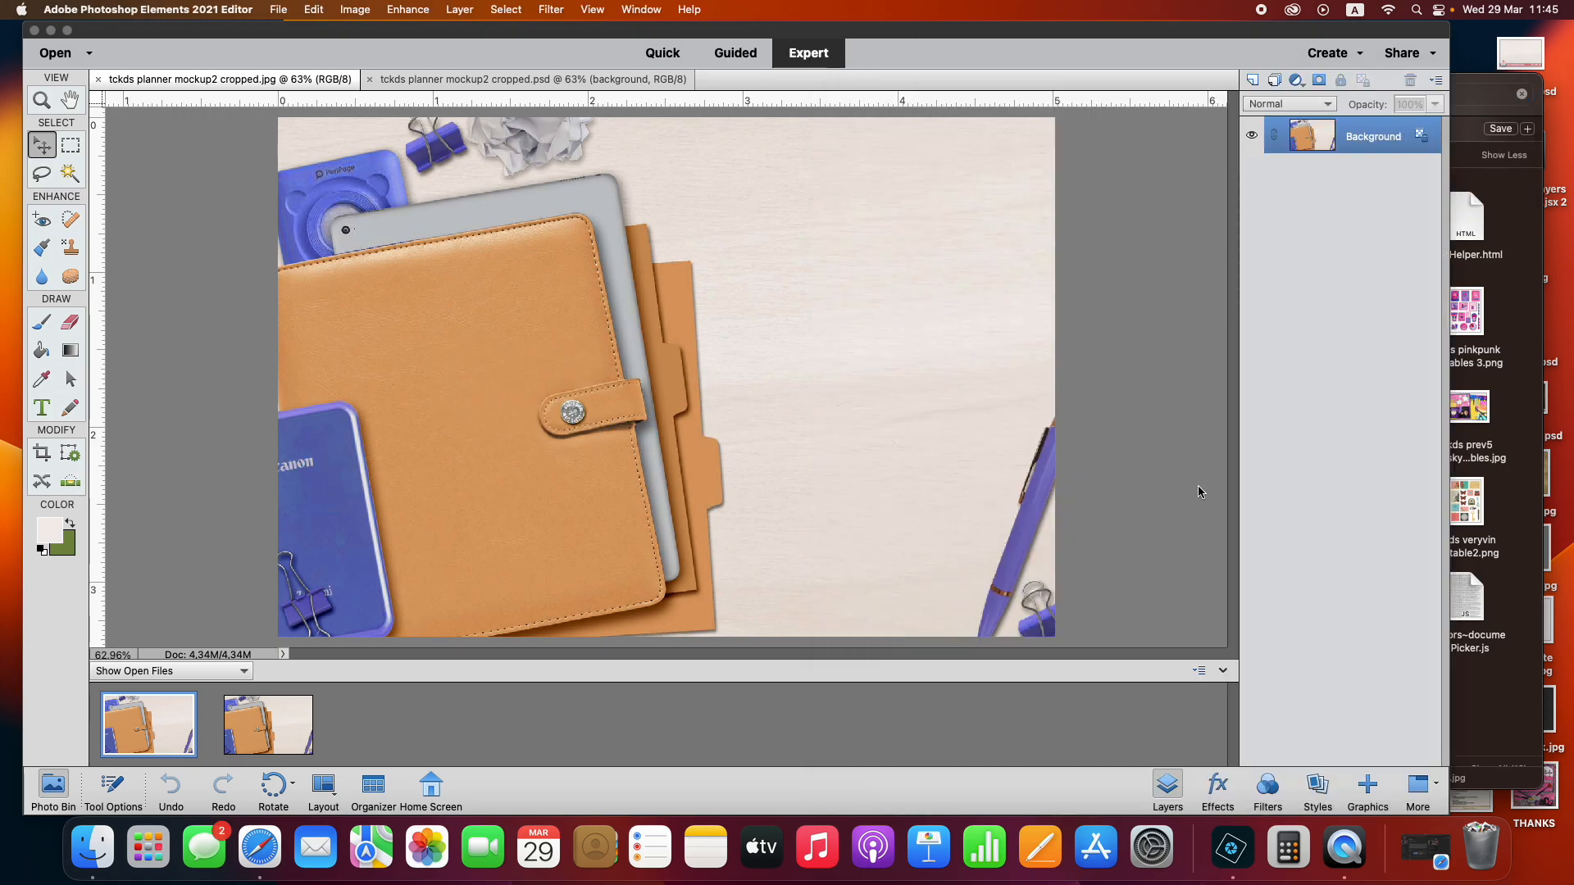
left_click(1511, 600)
left_click_drag(1011, 603, 642, 451)
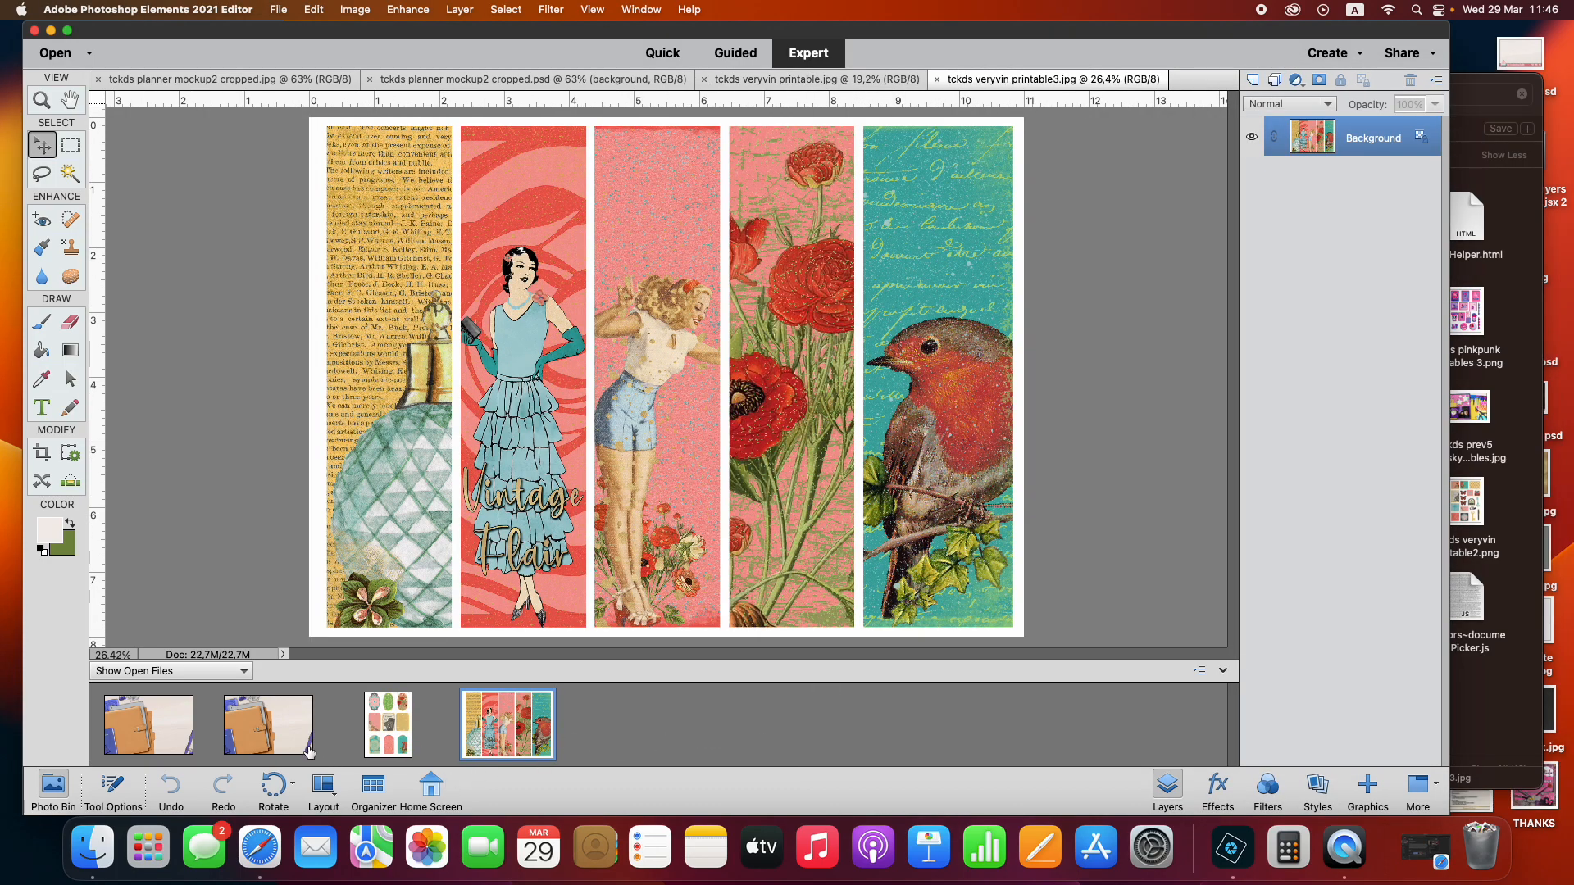
Add the printable3 strip sheet and the printable tag sheet as layers in tckds planner mockup2 cropped.jpg
double_click(167, 725)
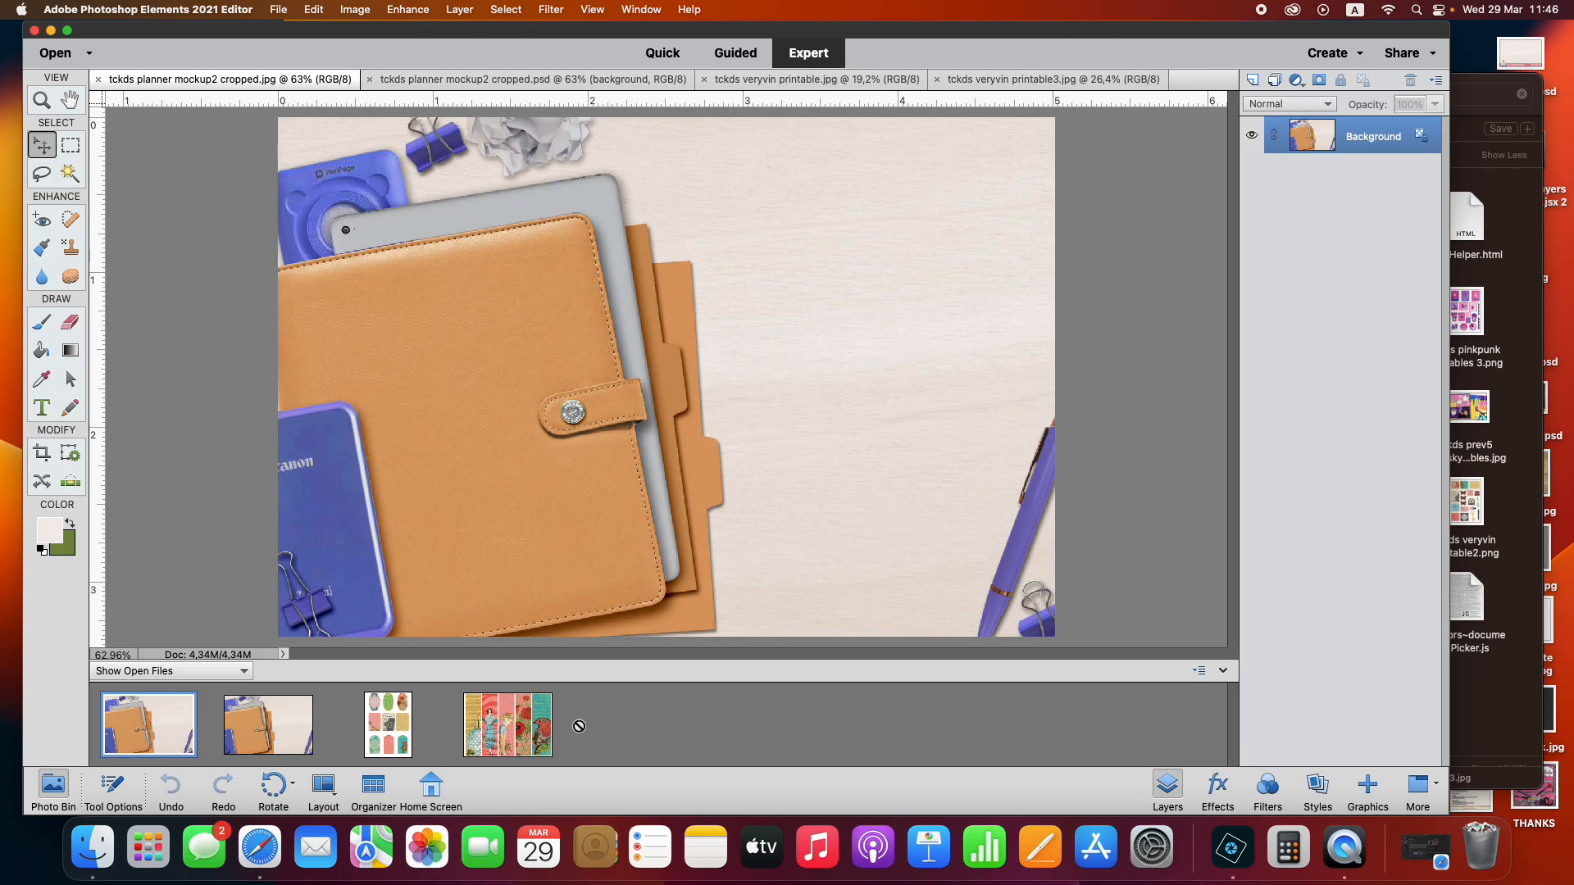
left_click_drag(511, 745, 605, 545)
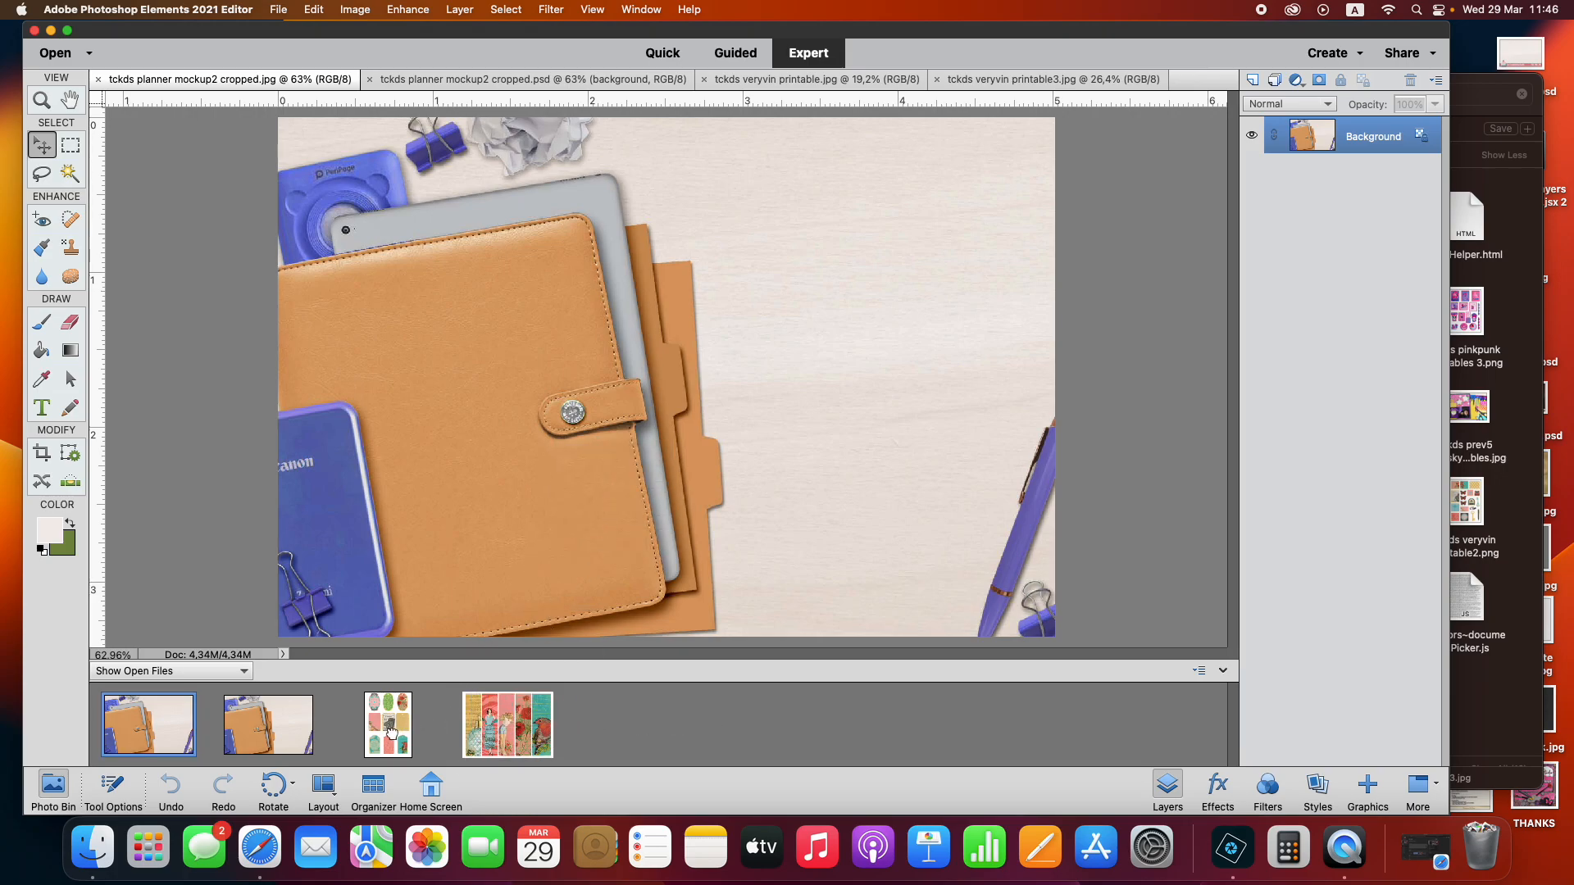
left_click_drag(391, 741, 524, 509)
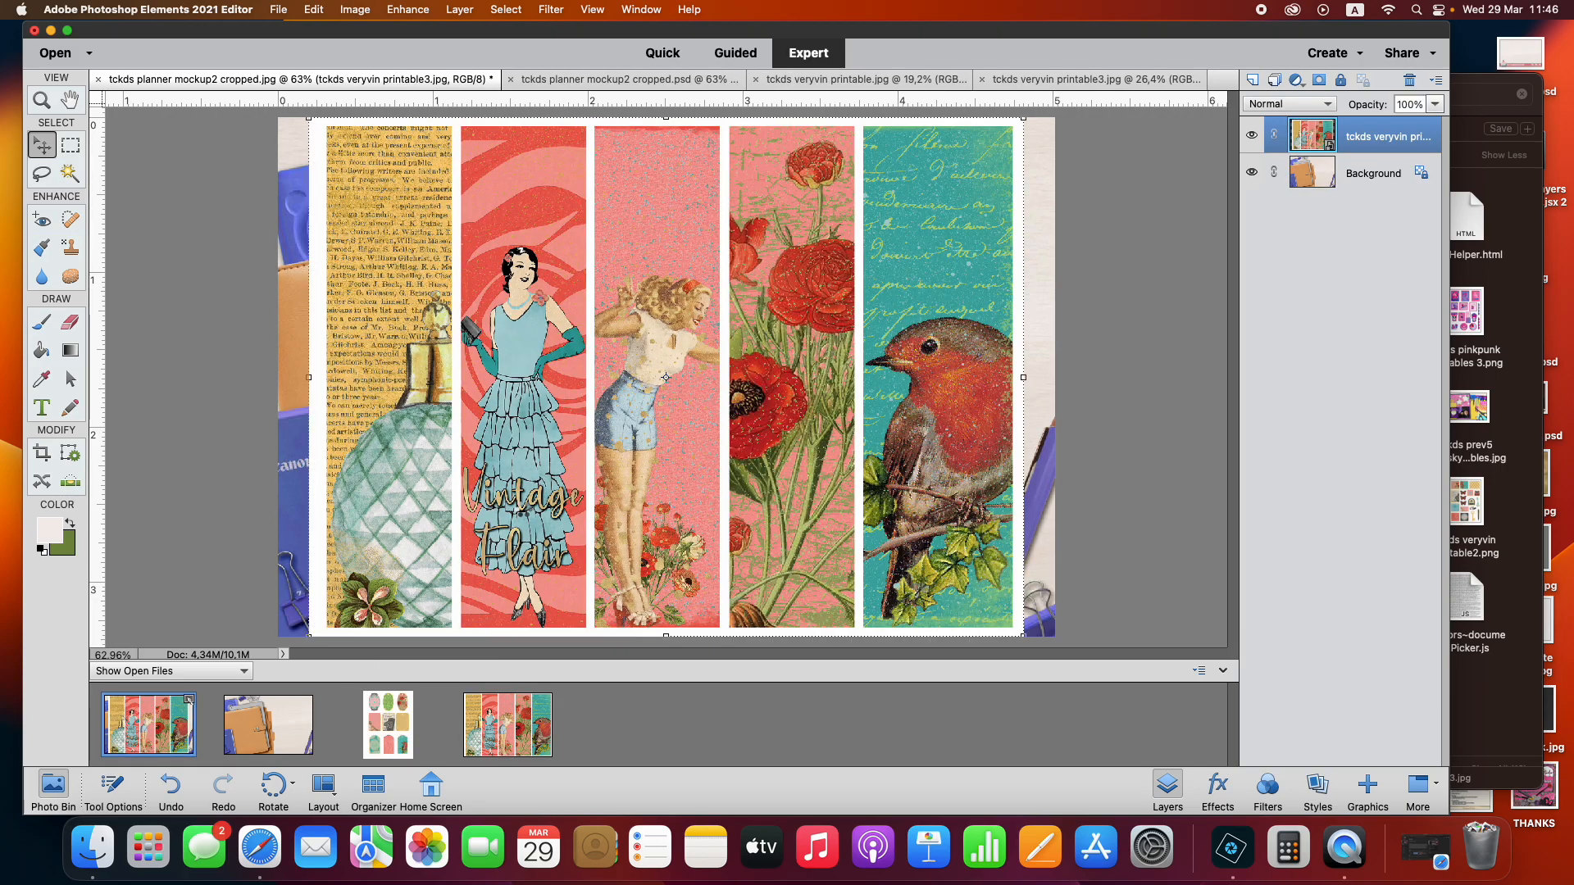
Shrink the strip sheet layer, turn it 90° clockwise to portrait, and fit it behind the tag sheet
left_click(1390, 176)
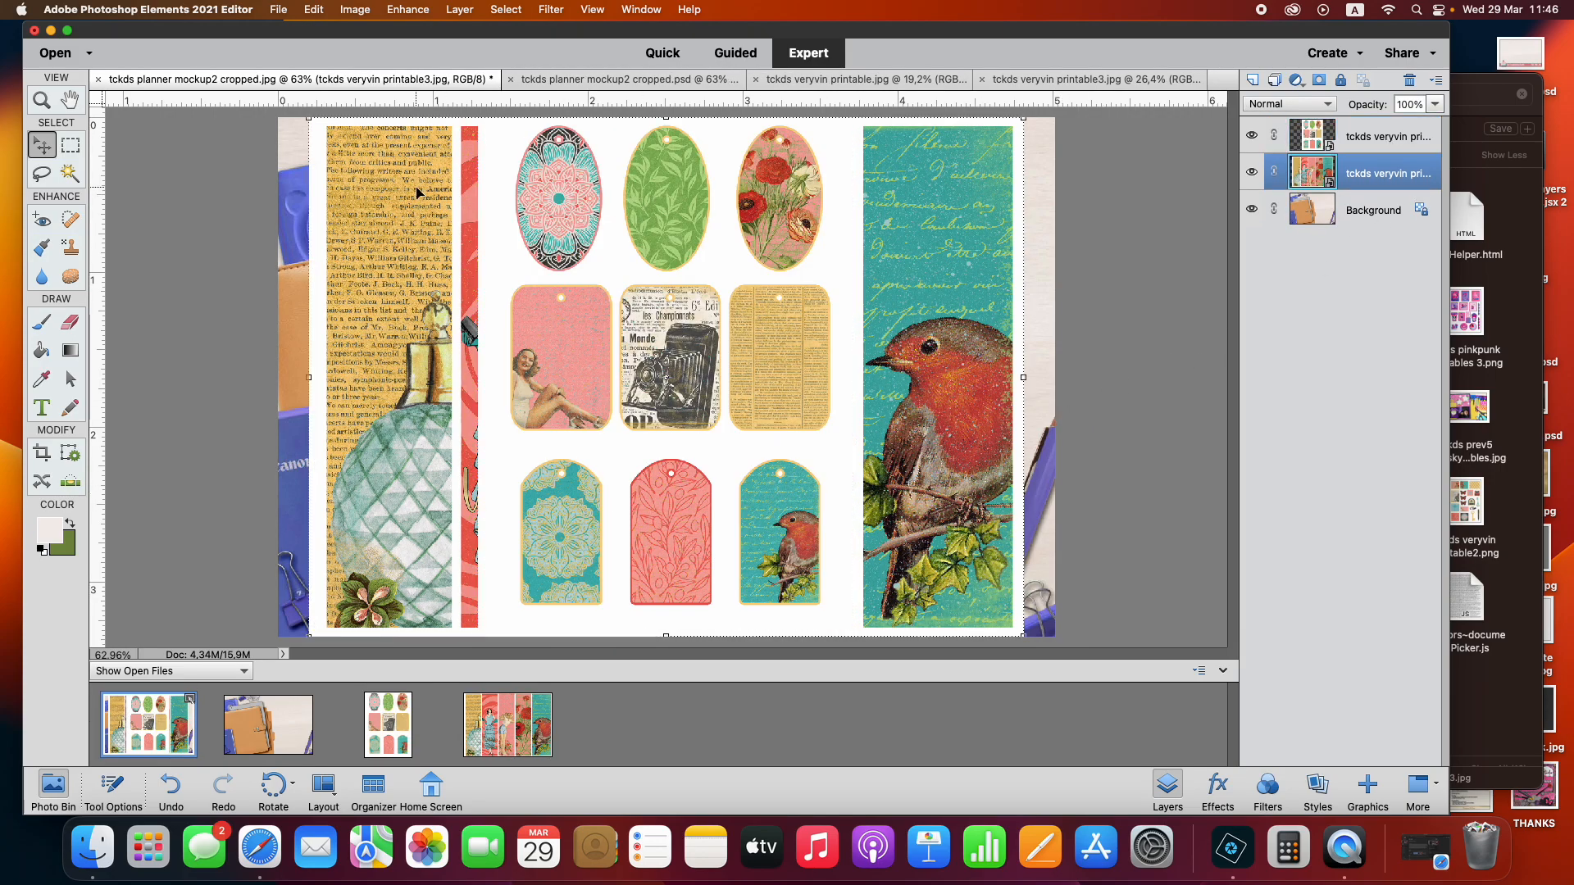
left_click_drag(308, 117, 481, 242)
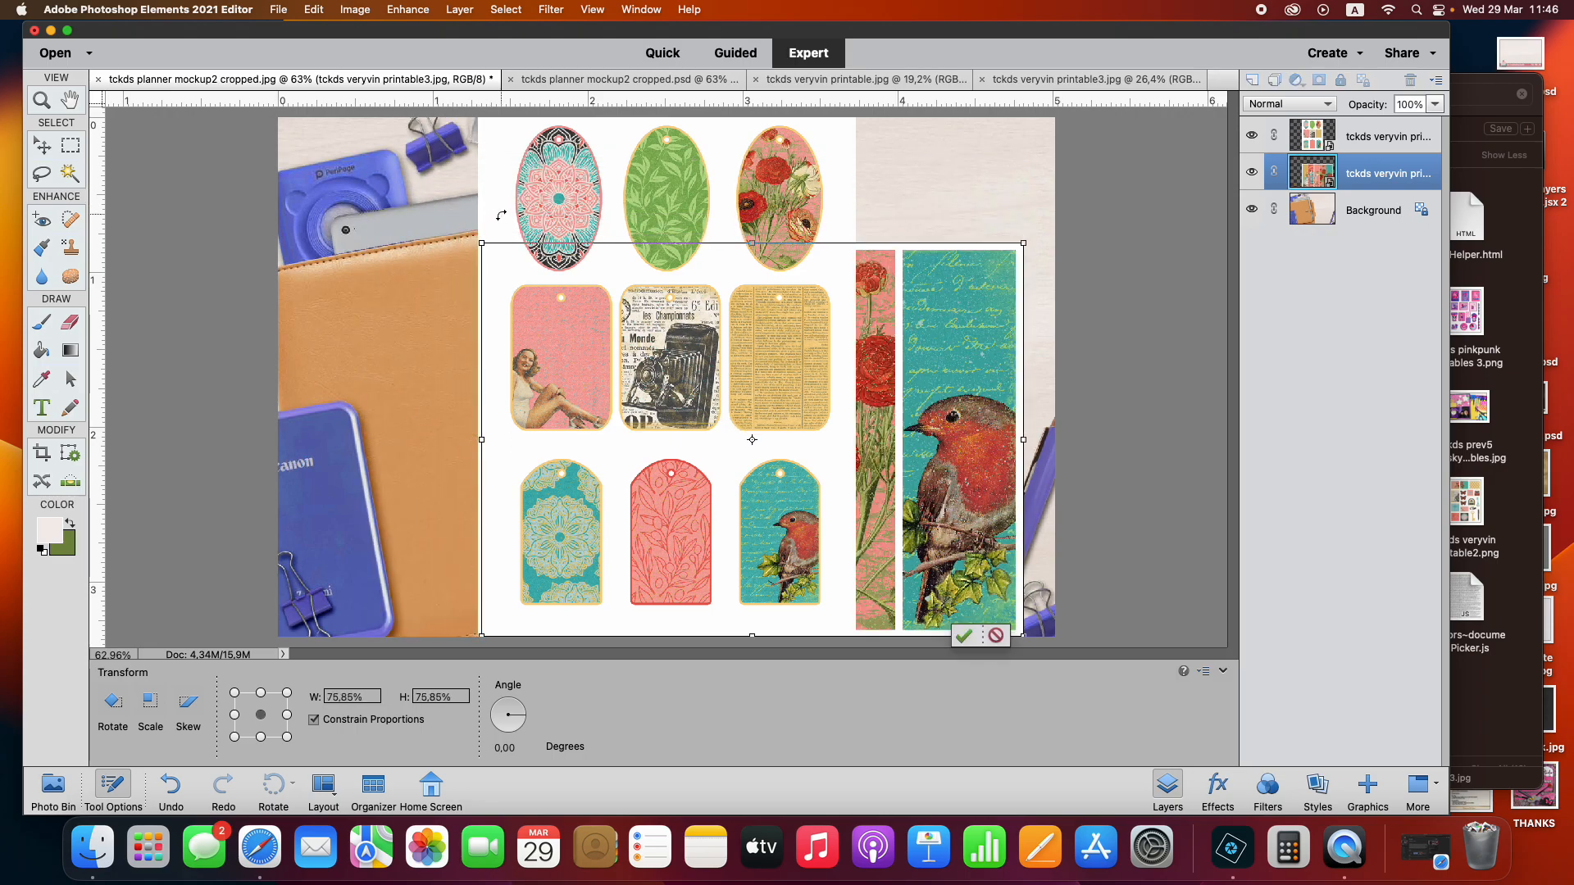
right_click(981, 322)
left_click(825, 126)
left_click_drag(904, 254, 826, 207)
left_click_drag(874, 118, 856, 145)
left_click_drag(748, 269, 751, 250)
left_click(792, 638)
Scale both printable layers together to 88.26%, move them onto the empty desk area, and rotate them 3.65°
left_click(1365, 144, "shift")
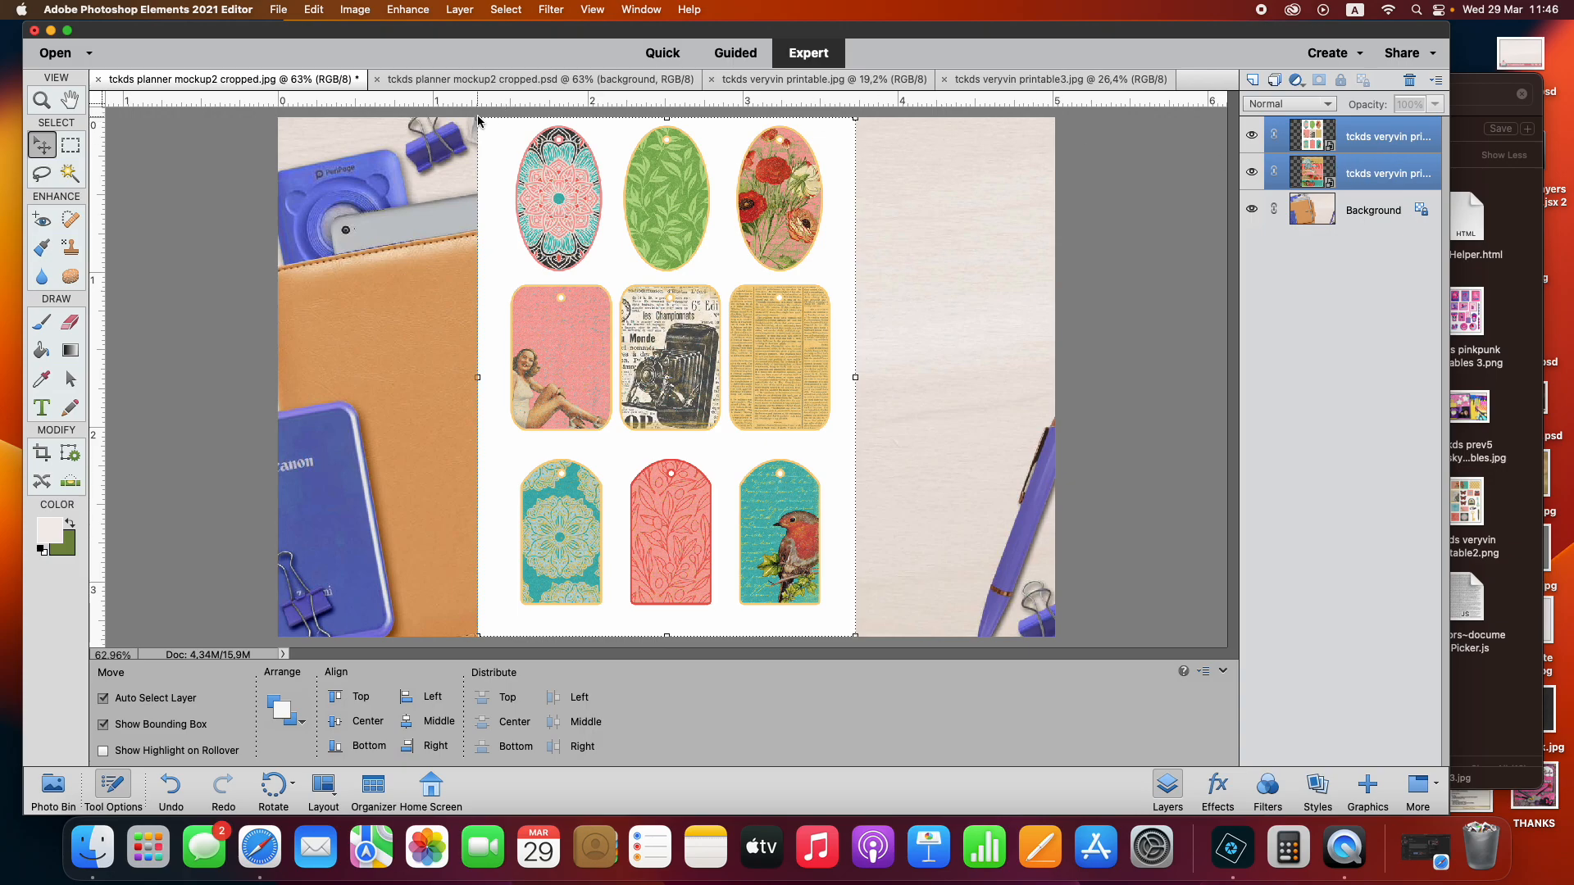
left_click_drag(478, 118, 525, 179)
left_click_drag(597, 284, 815, 259)
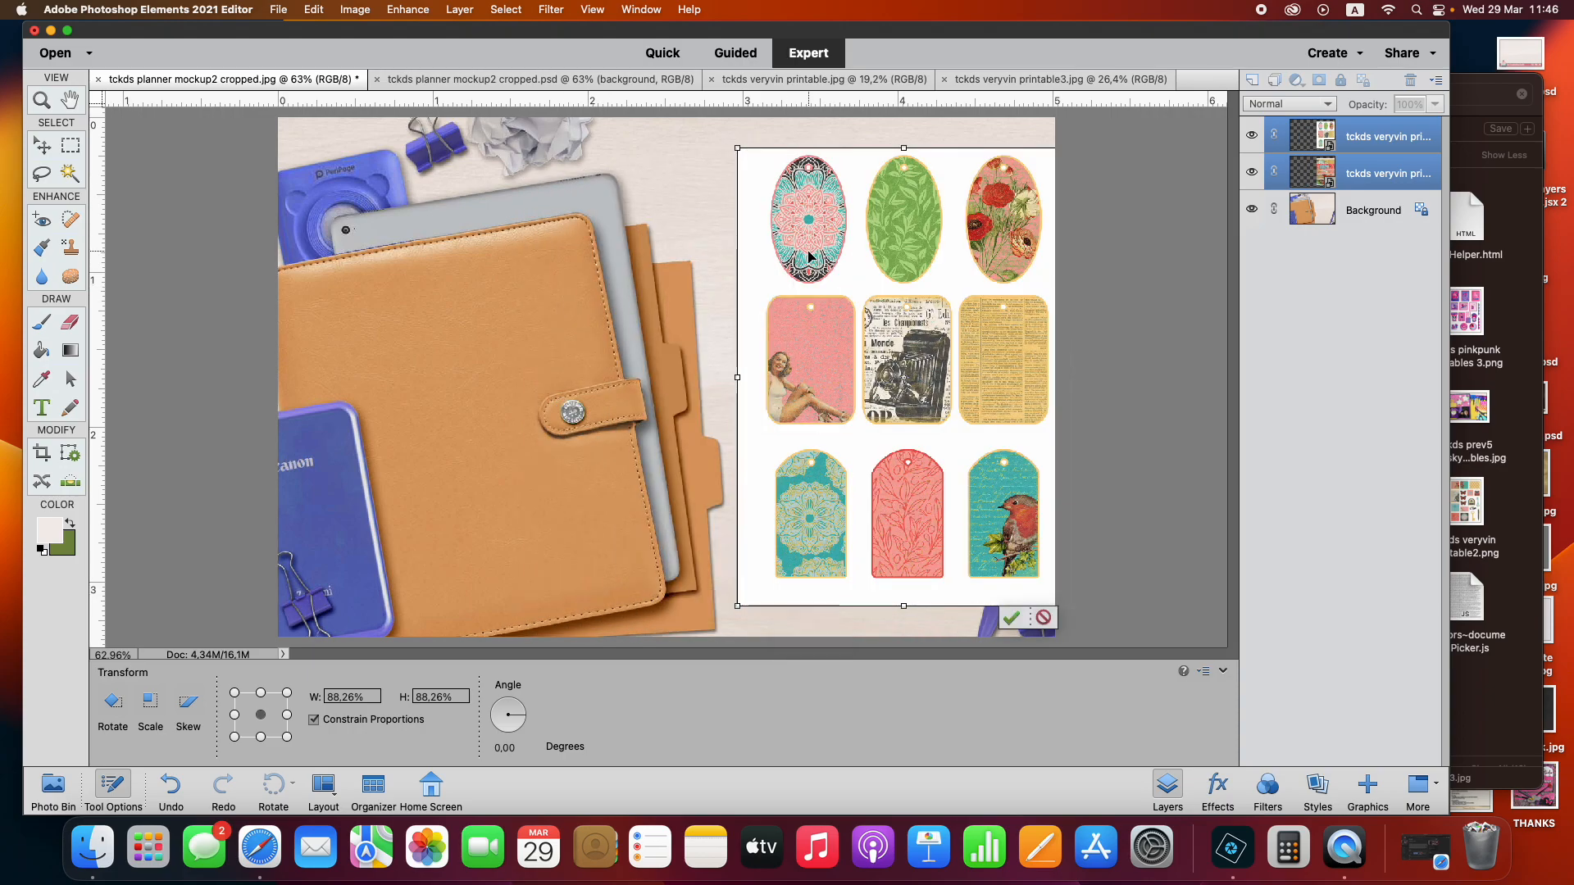
left_click_drag(1073, 613, 1066, 635)
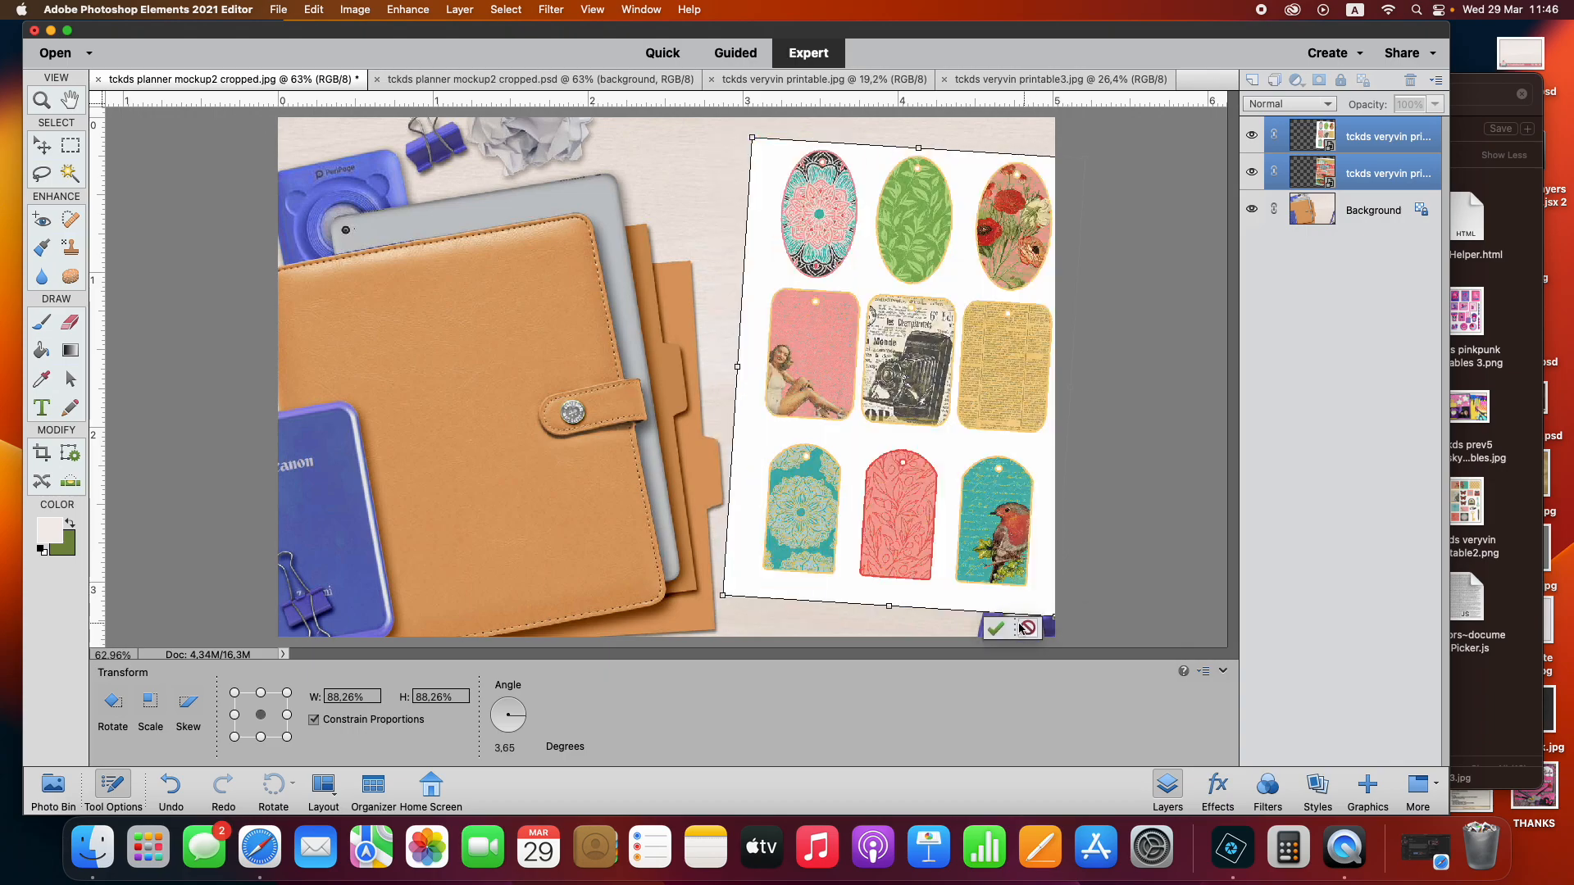
left_click(1000, 630)
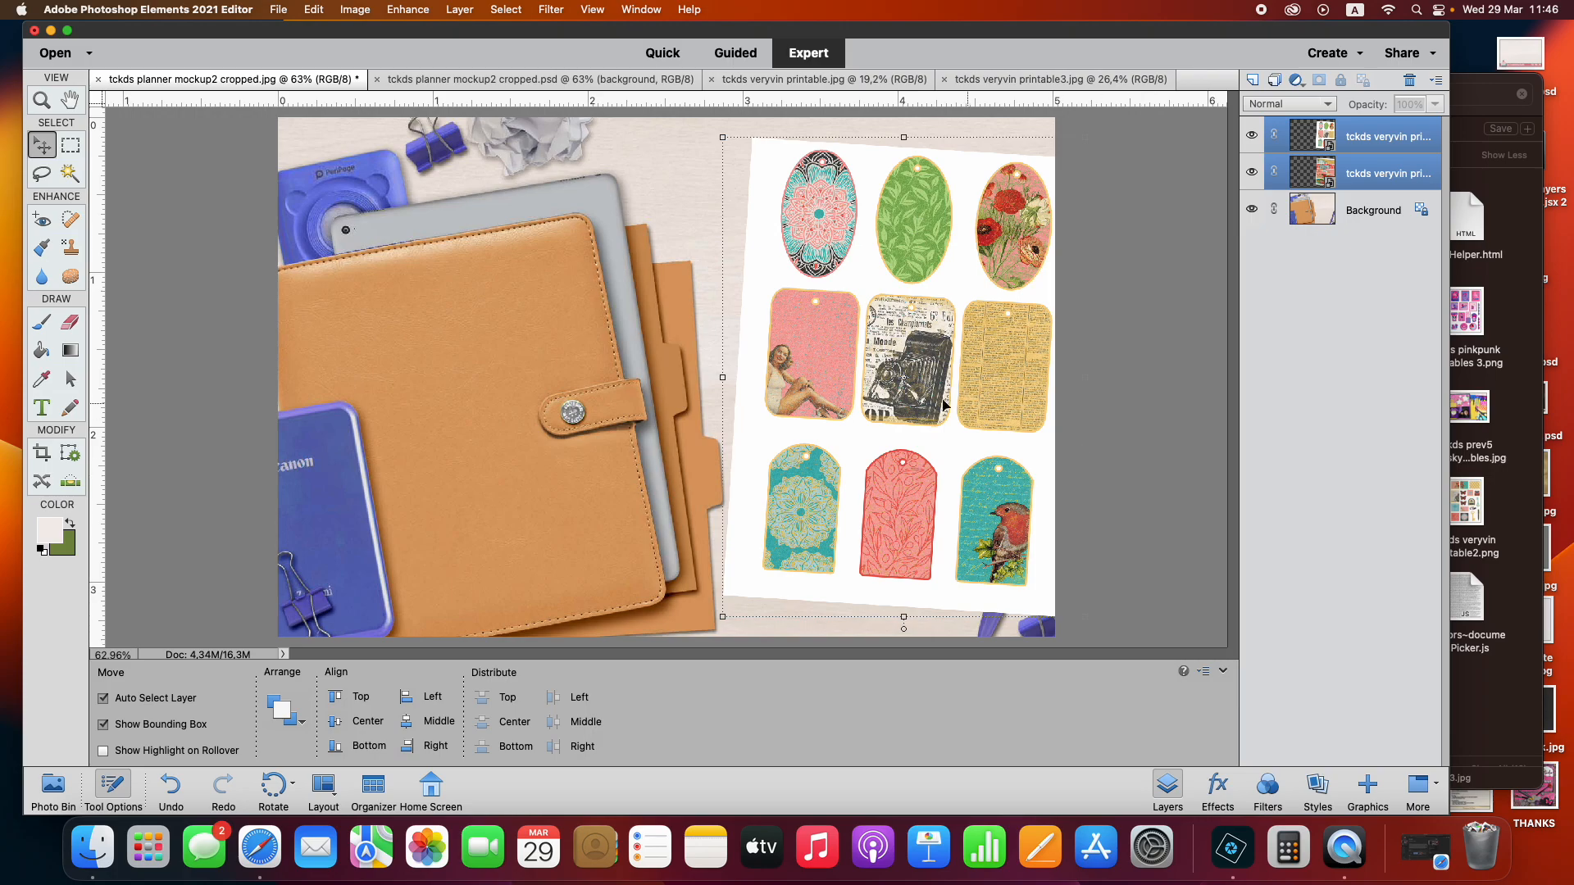
Move the tag sheet toward the canvas's right edge, and place the strip sheet over the planner's left side, rotated -16.91°
left_click(1018, 439)
left_click_drag(1017, 440, 1031, 471)
left_click_drag(814, 248, 338, 252)
left_click_drag(518, 166, 438, 117)
left_click_drag(374, 287, 372, 336)
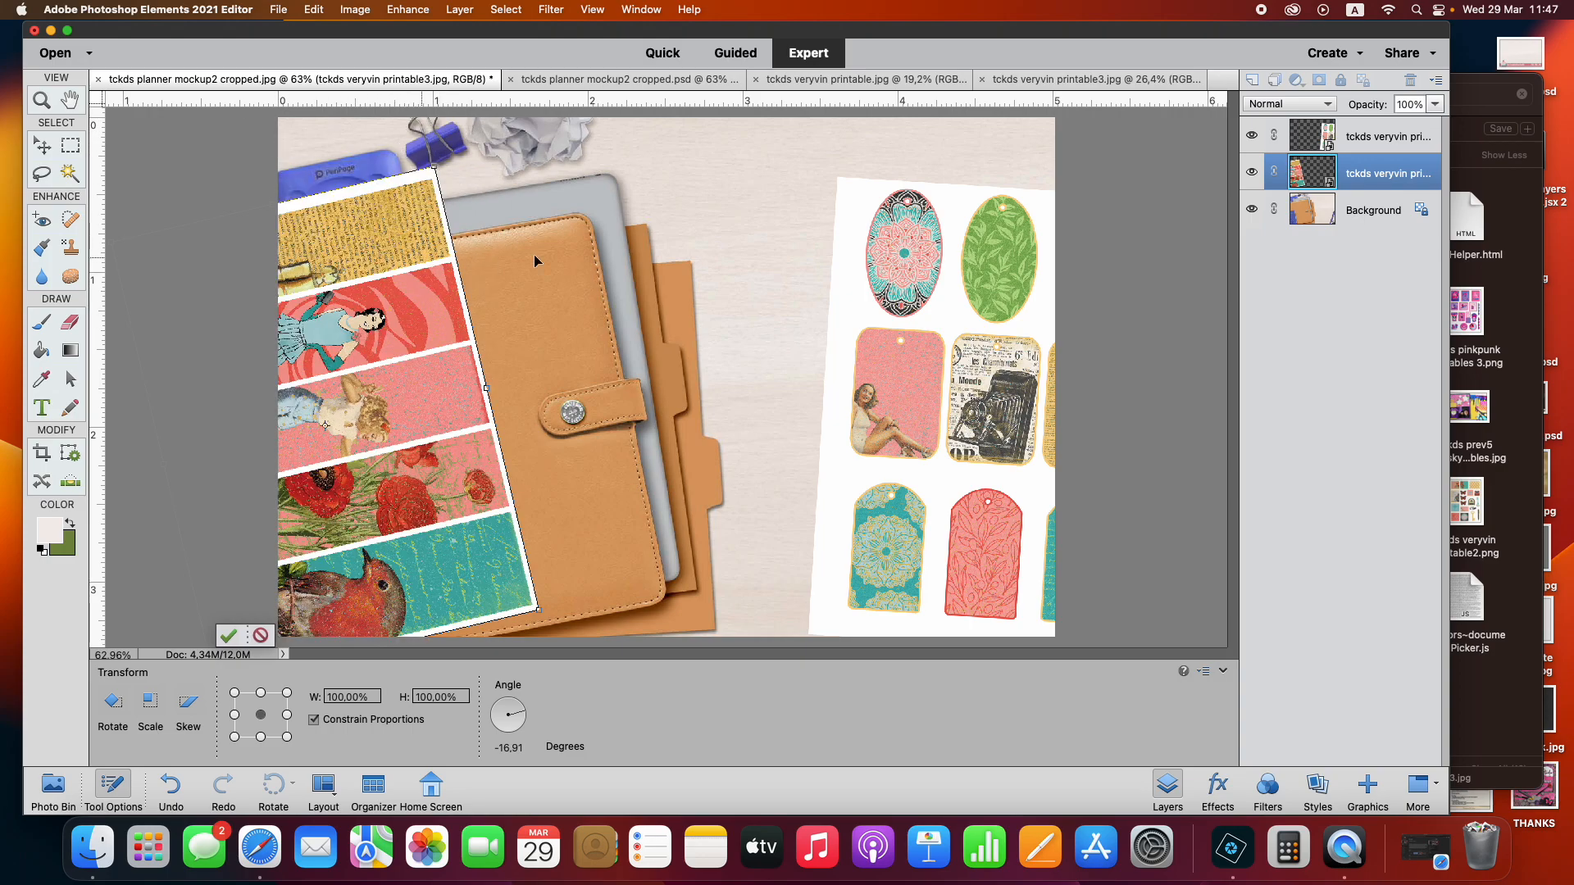
left_click(228, 636)
Enlarge the tag sheet and strip sheet layers together to 108.52%
left_click(1354, 139, "shift")
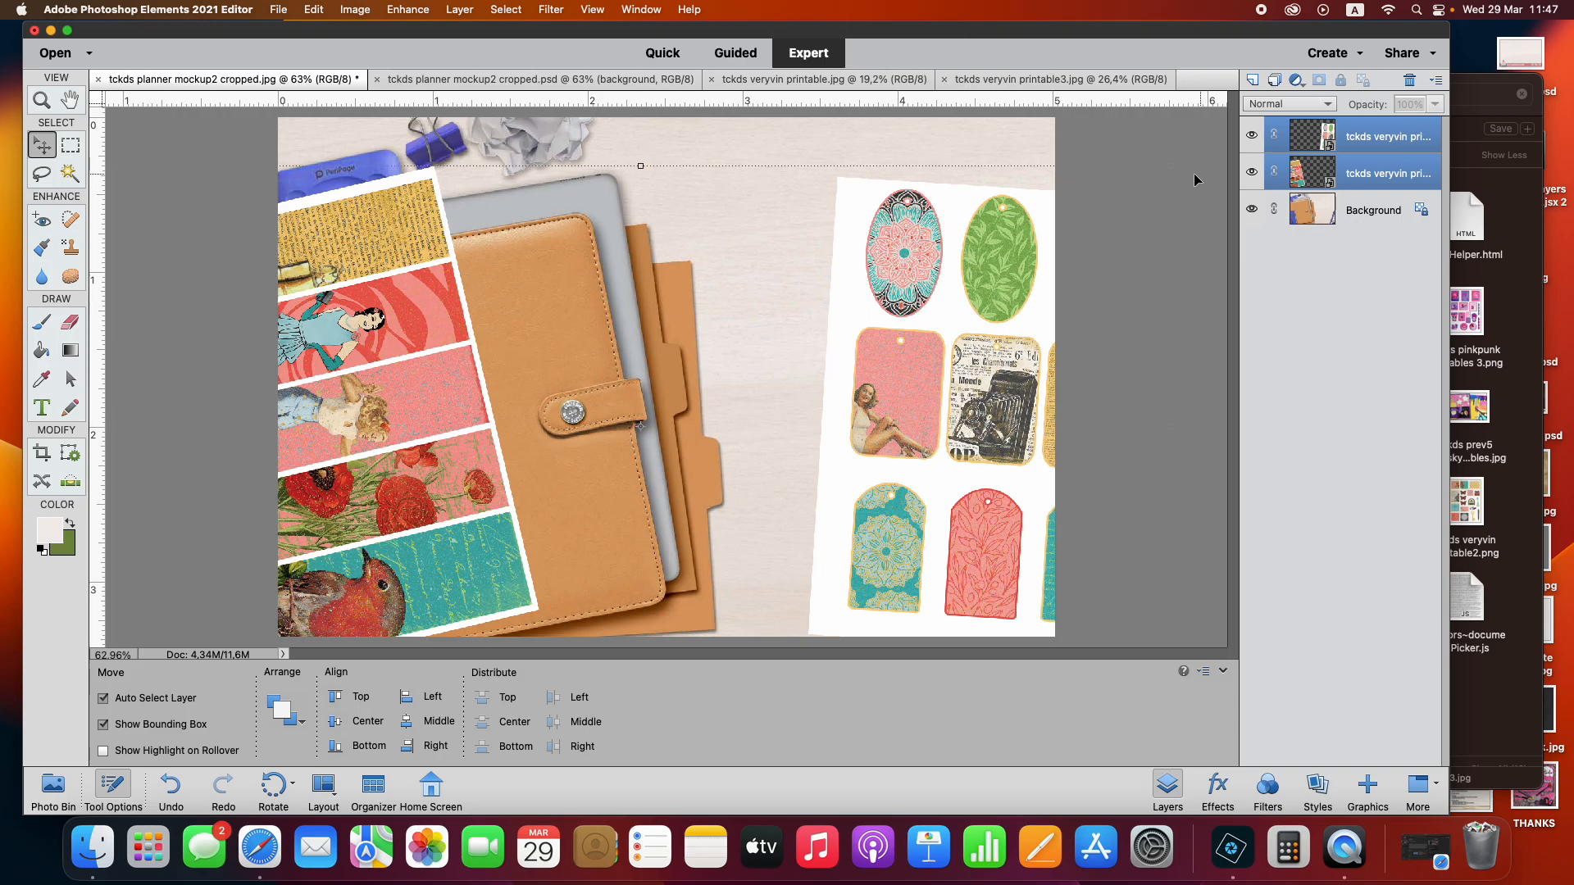
left_click_drag(1172, 170, 1258, 75)
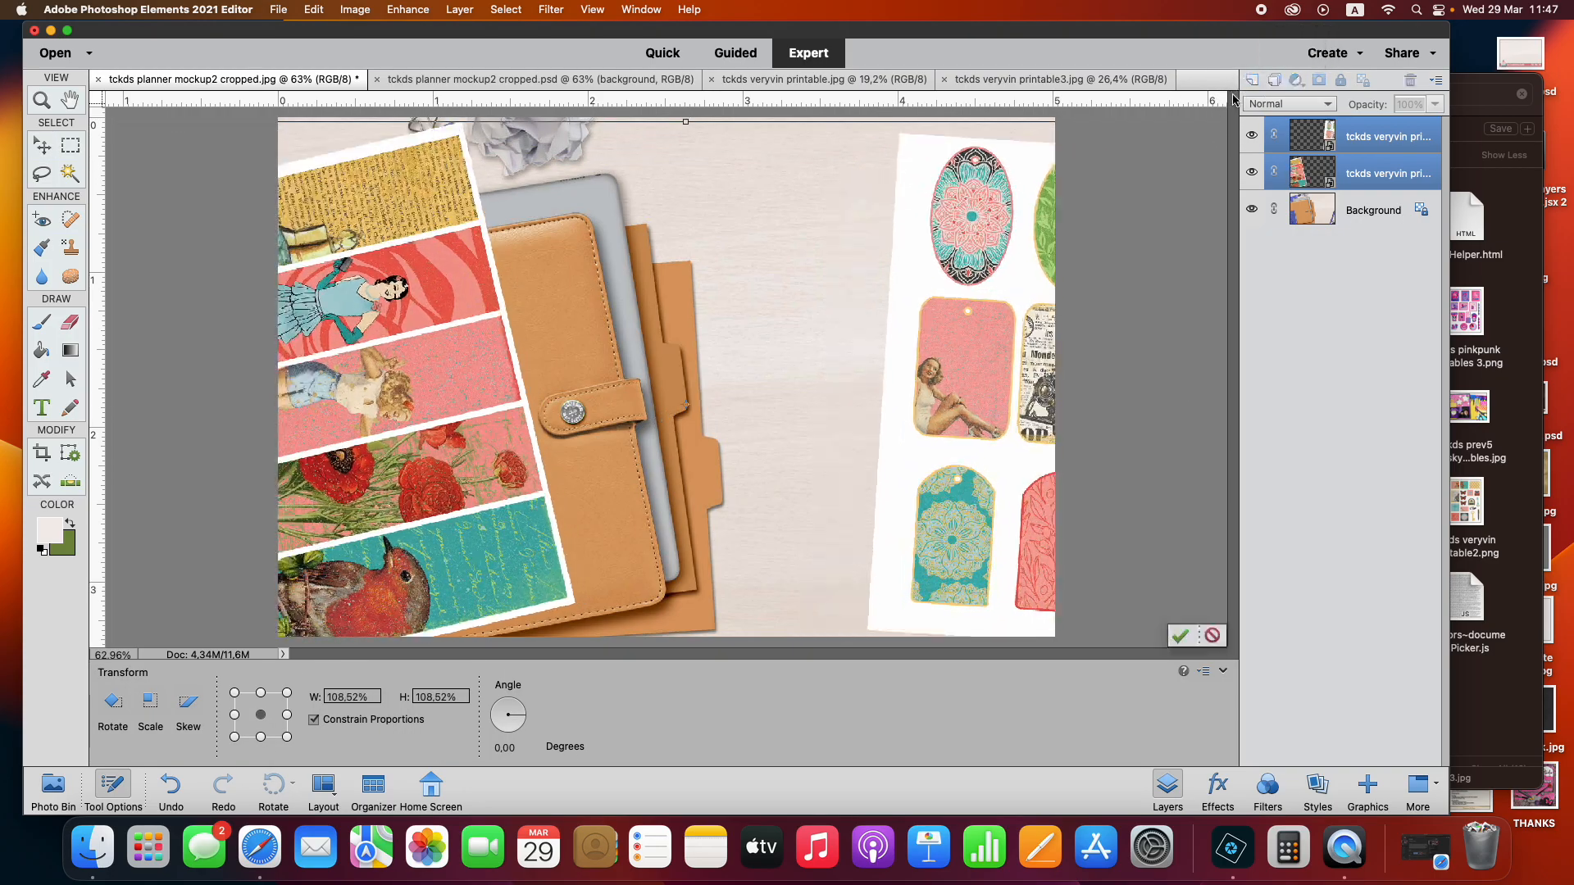
left_click(1179, 635)
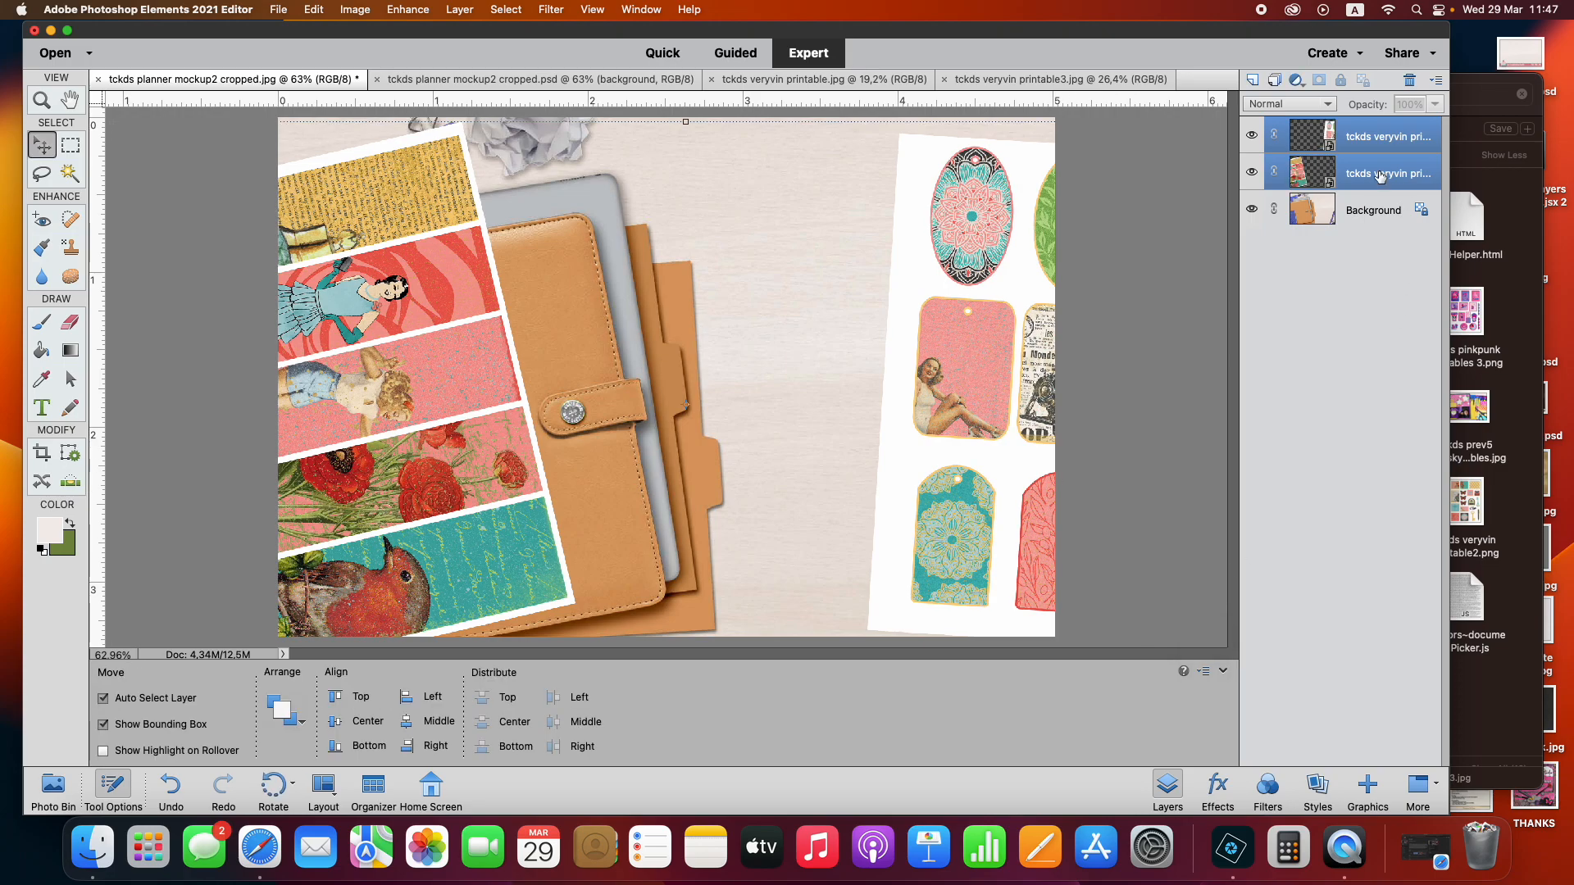
Shift the tag sheet left to show more tags, then enlarge the strip sheet to 105.73% and realign it over the planner
left_click(1375, 141)
left_click_drag(975, 332, 848, 333)
left_click_drag(472, 456, 465, 440)
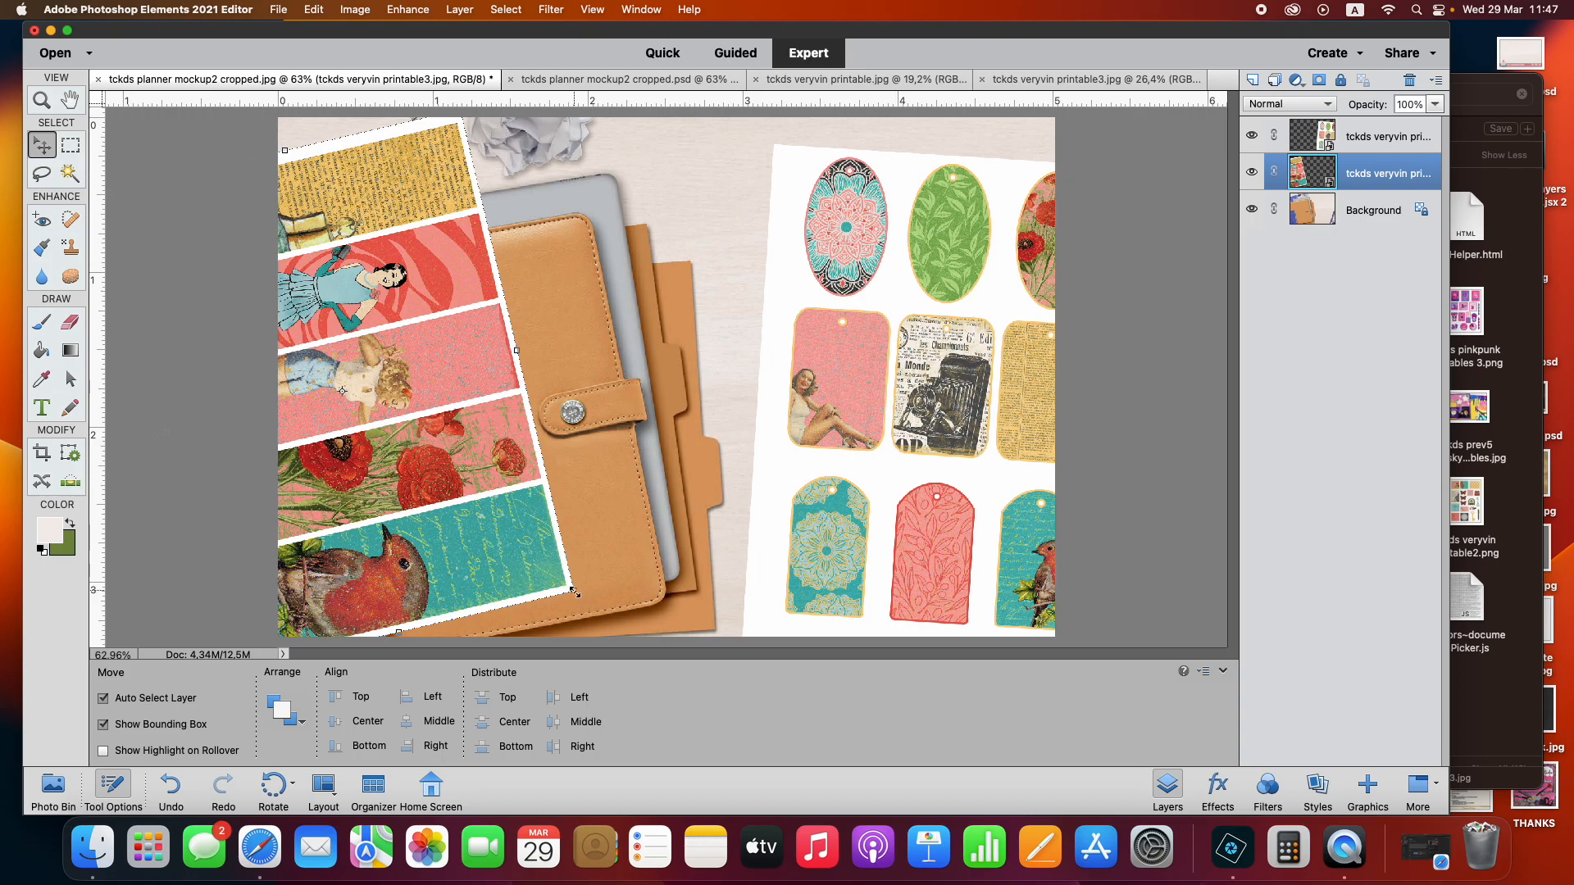
left_click_drag(574, 590, 598, 614)
left_click_drag(512, 543, 488, 533)
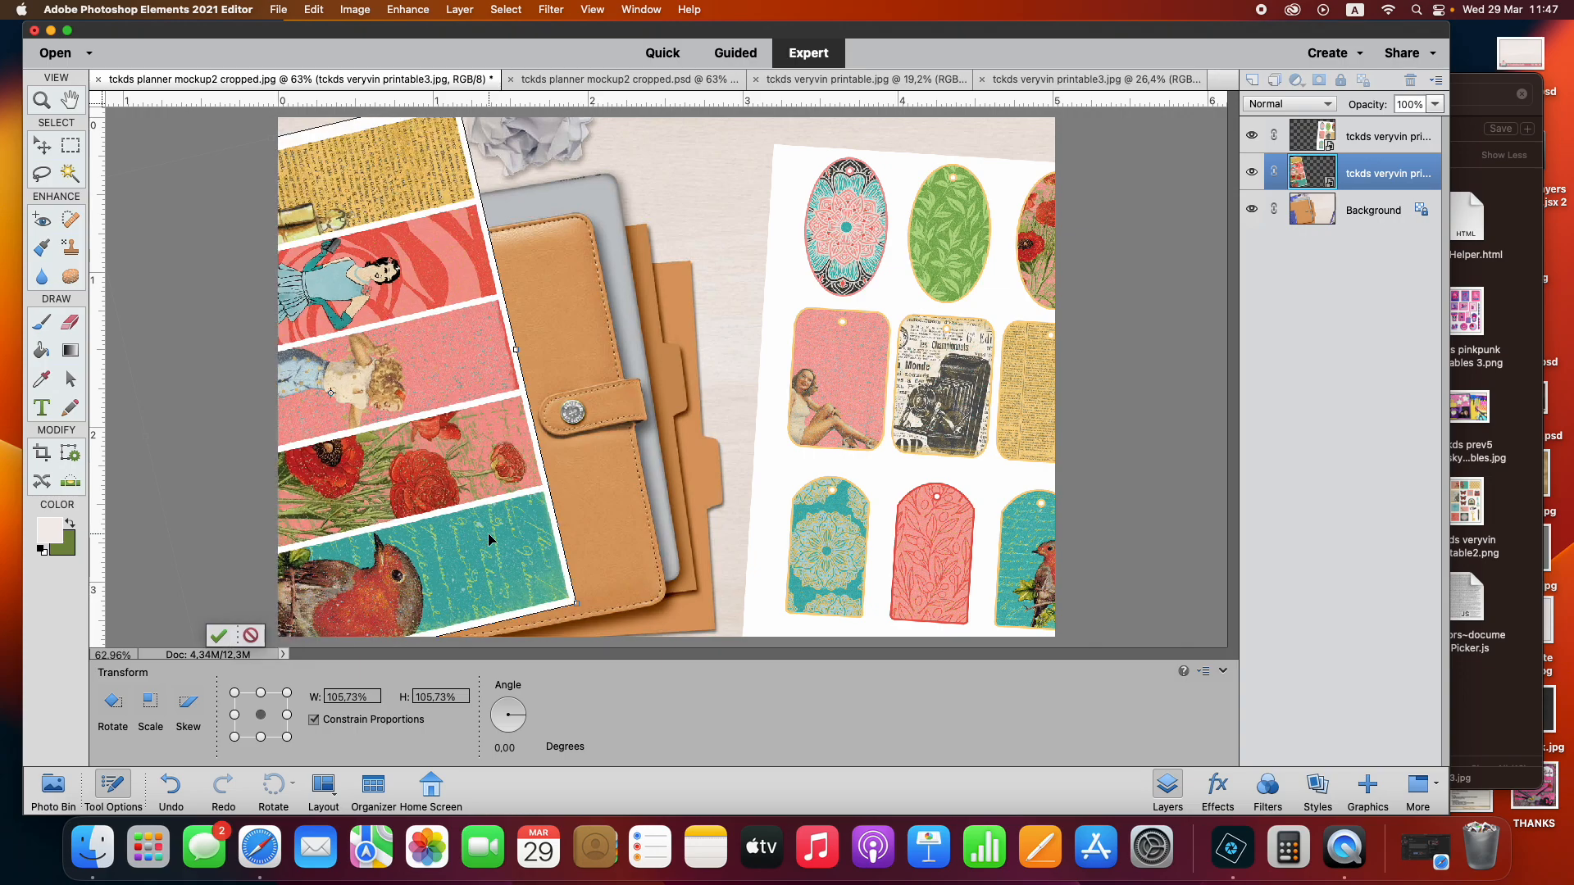
left_click(218, 636)
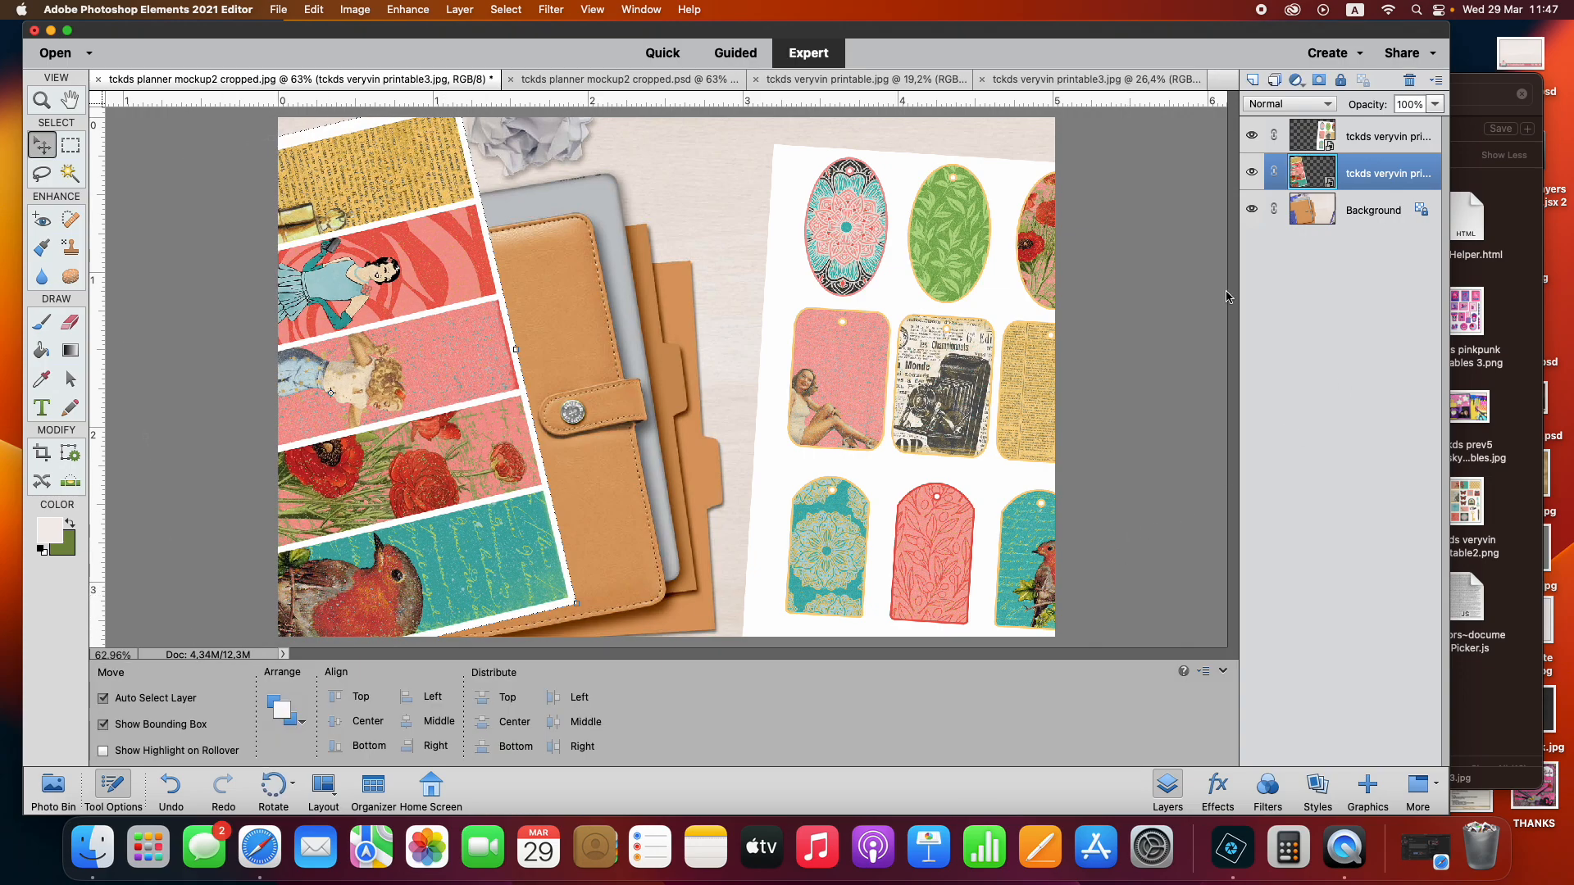
Apply a drop shadow from the MBK_Dropshadow_Styles set to both printable sheet layers, then deselect them
left_click(1364, 143, "shift")
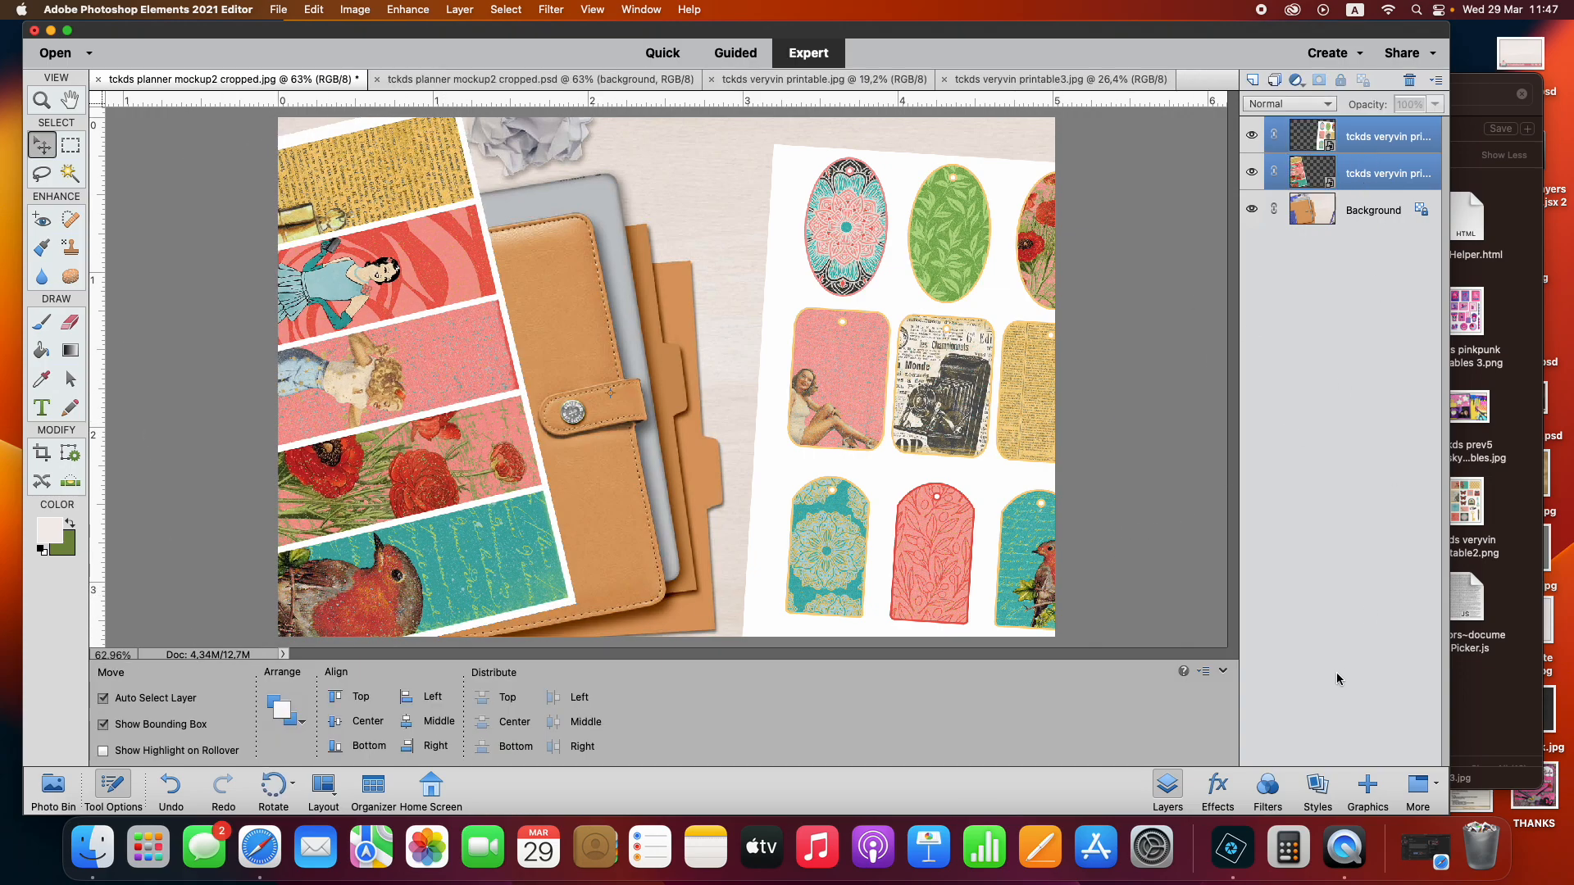
left_click(1319, 795)
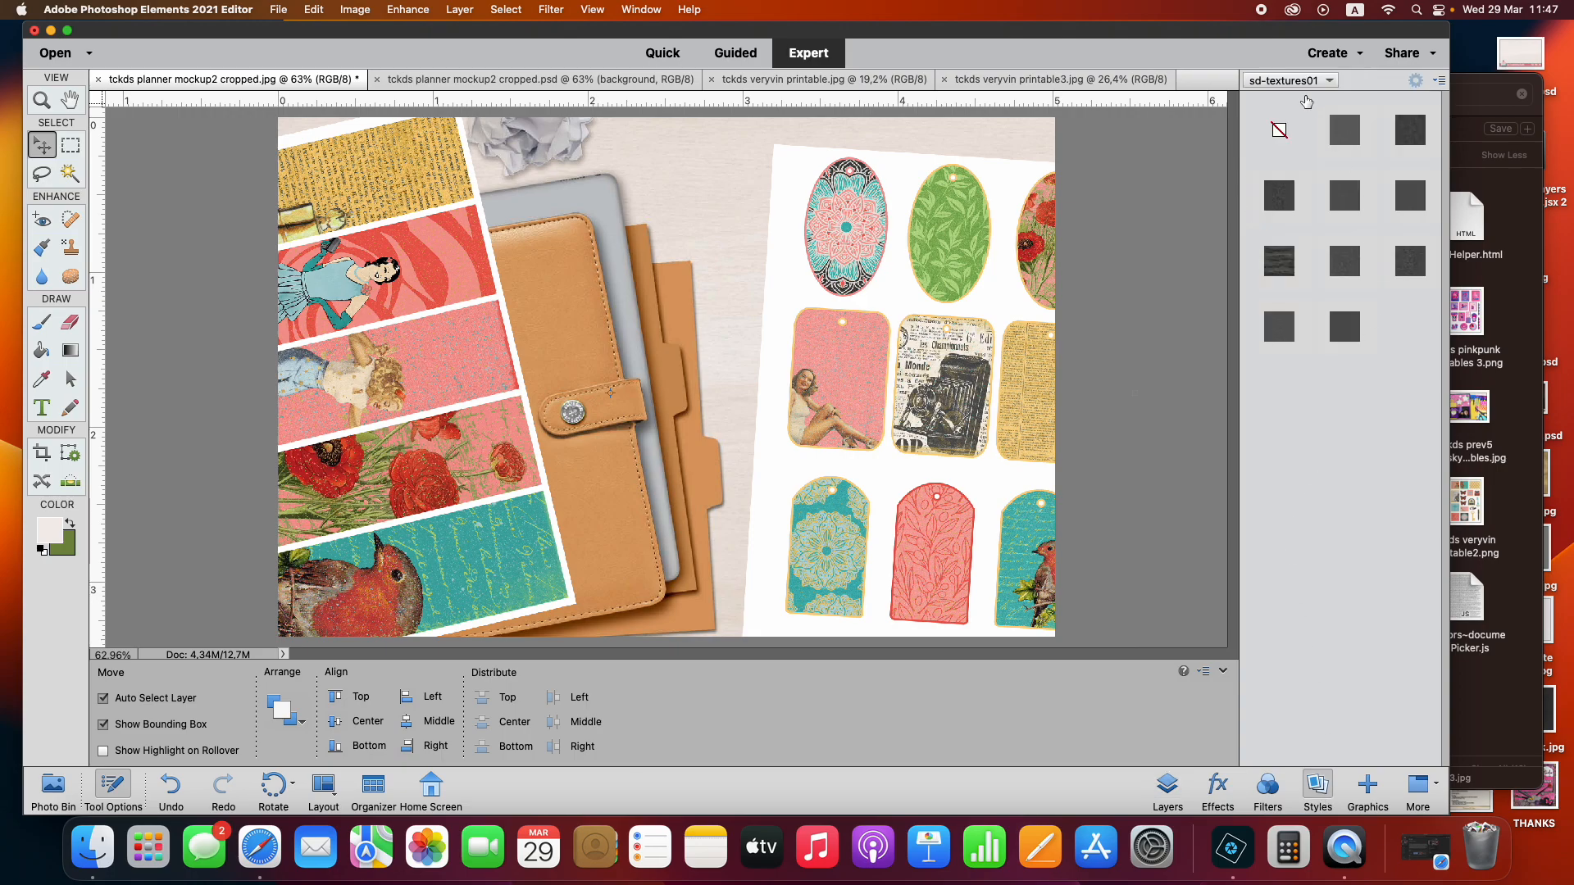
left_click(1282, 81)
scroll(1283, 90, "up", 5)
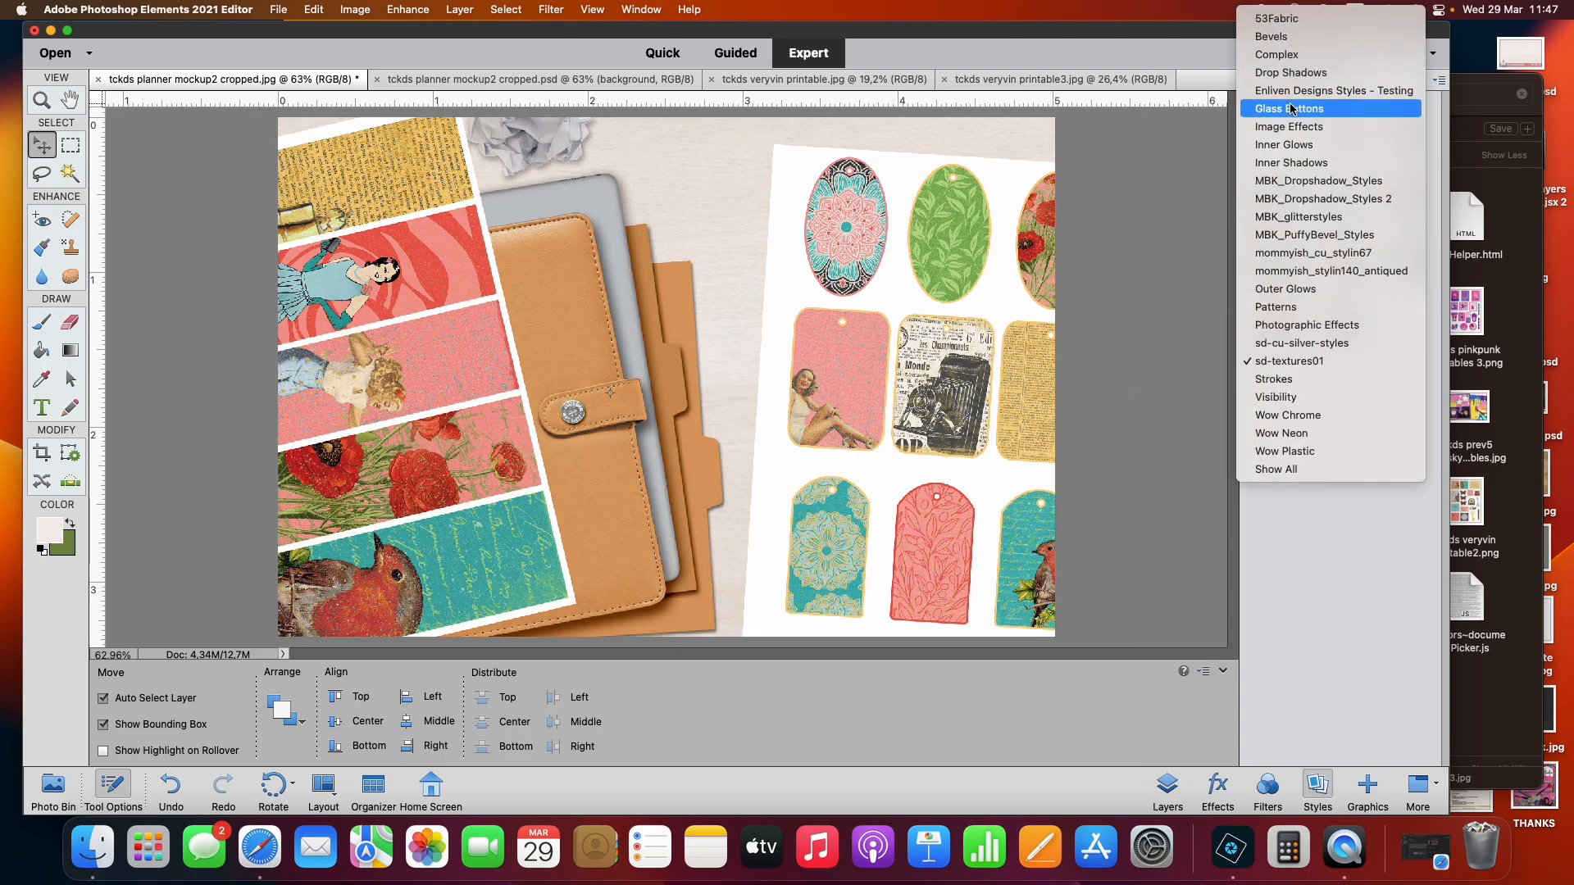
left_click(1320, 184)
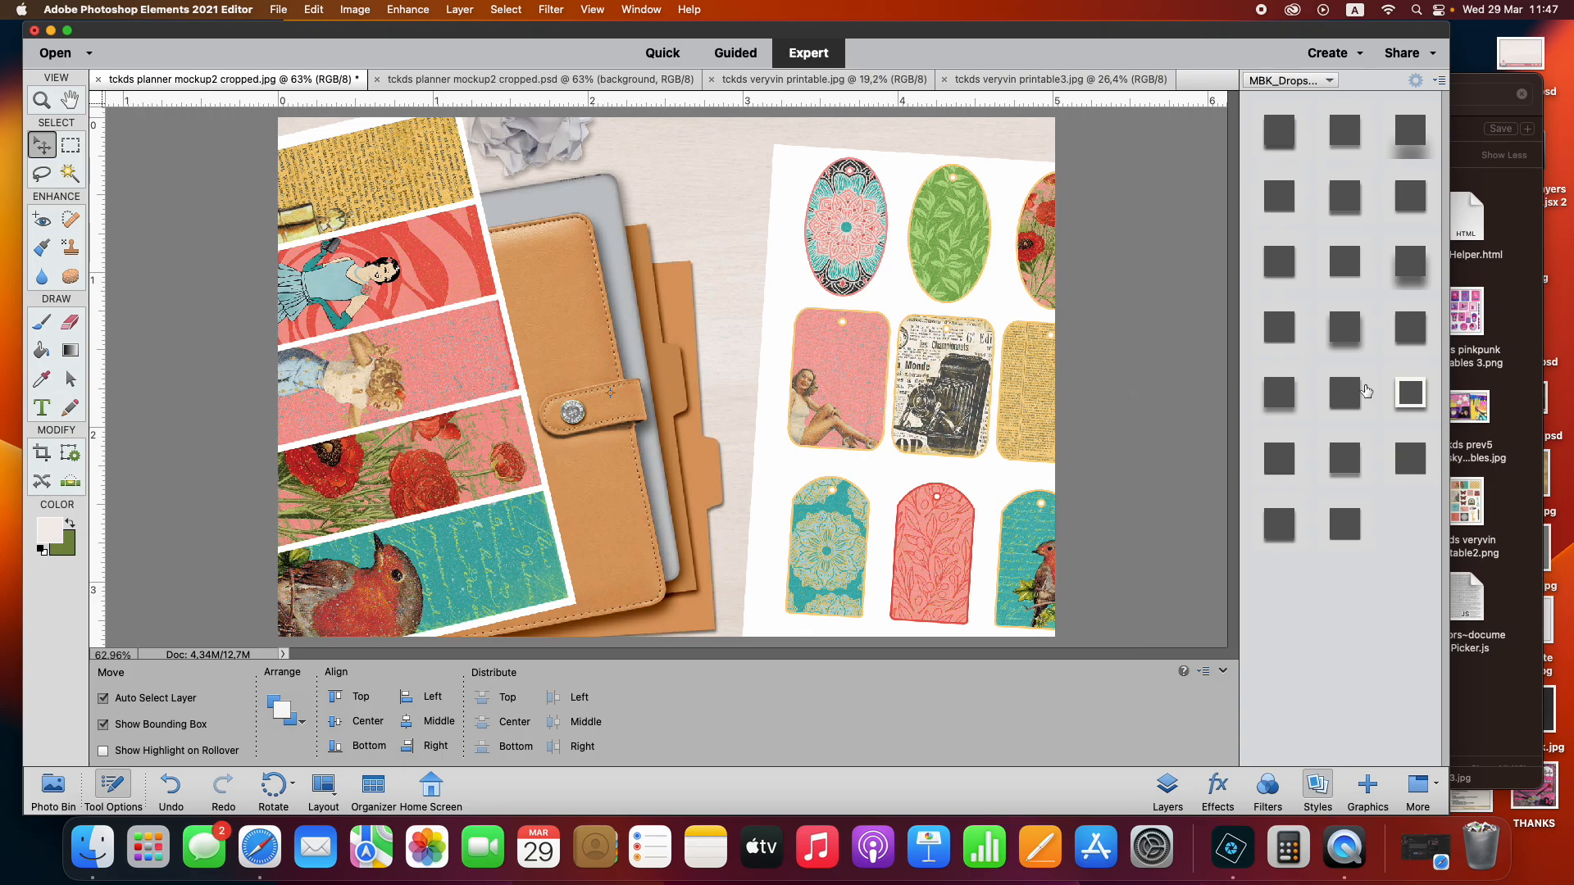
left_click(1406, 332)
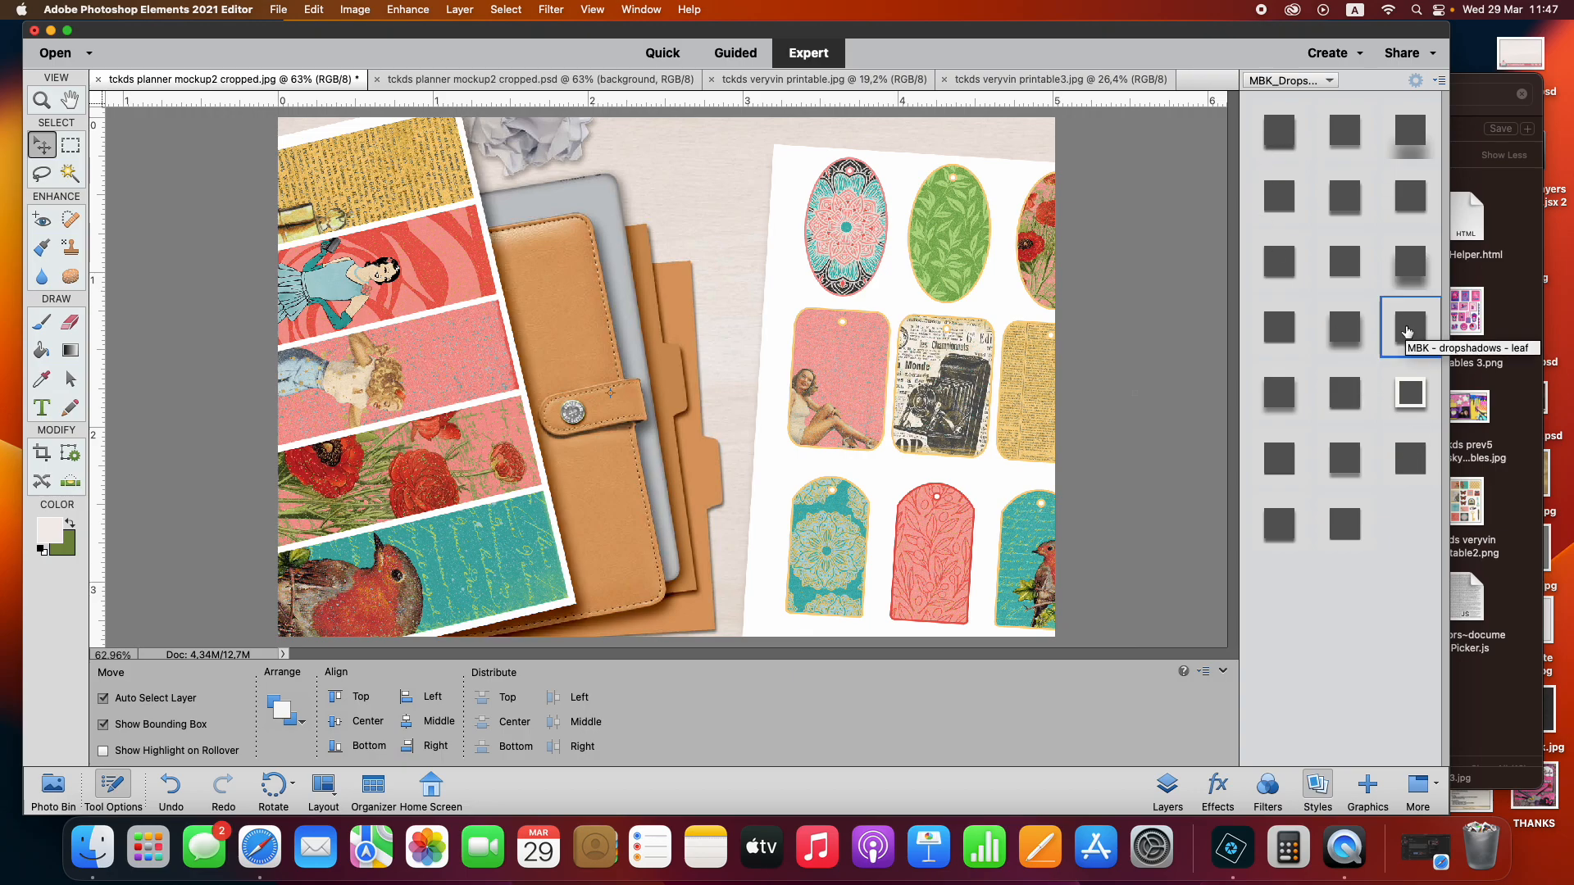
left_click(1407, 464)
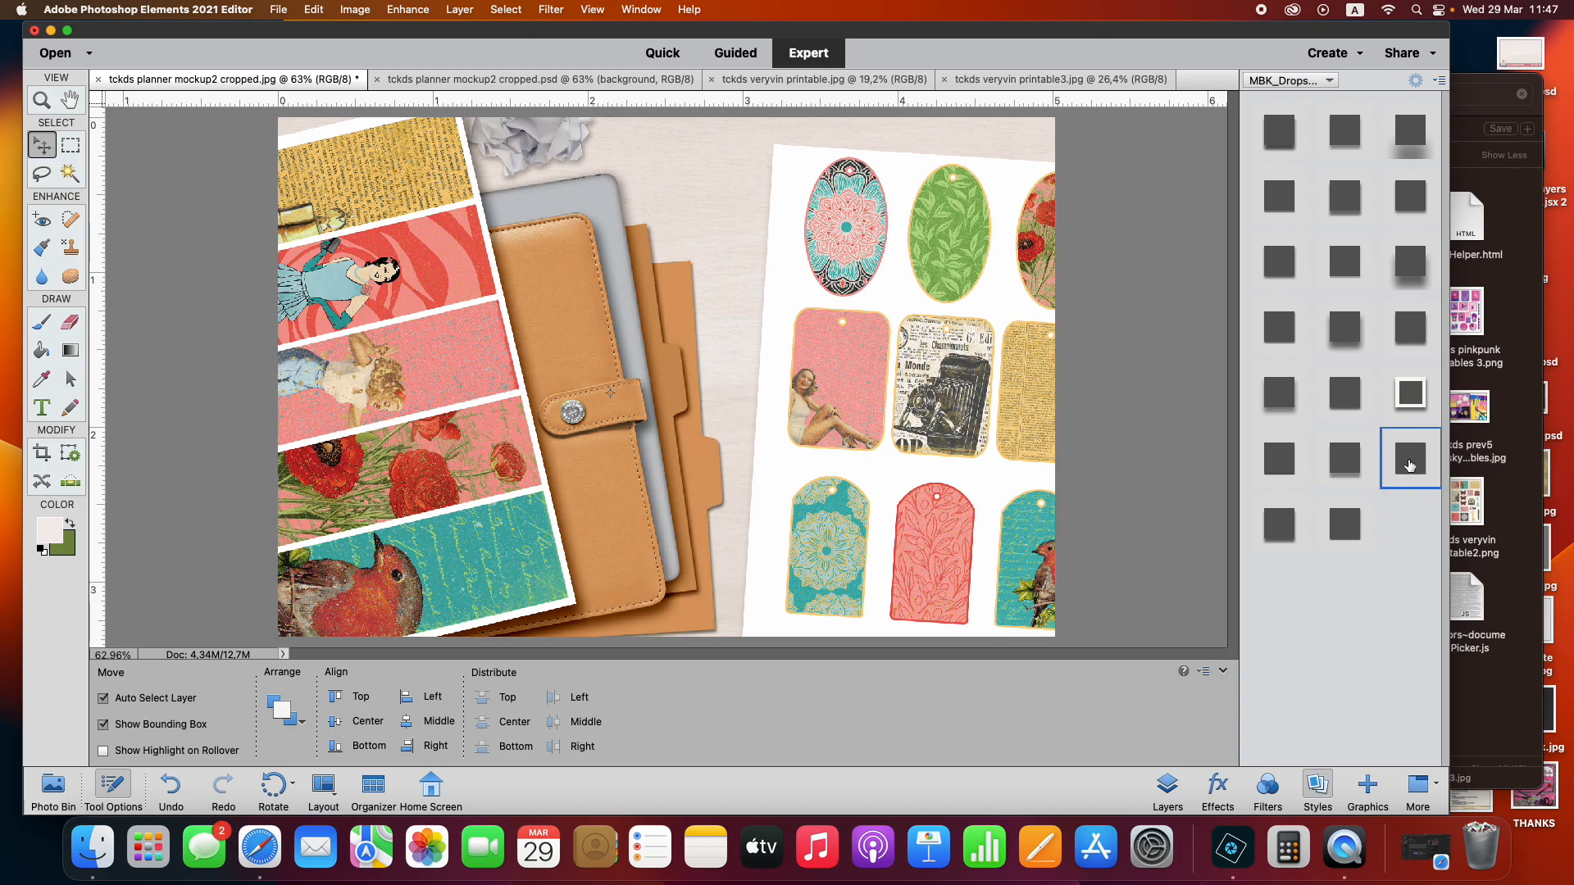
left_click(1167, 788)
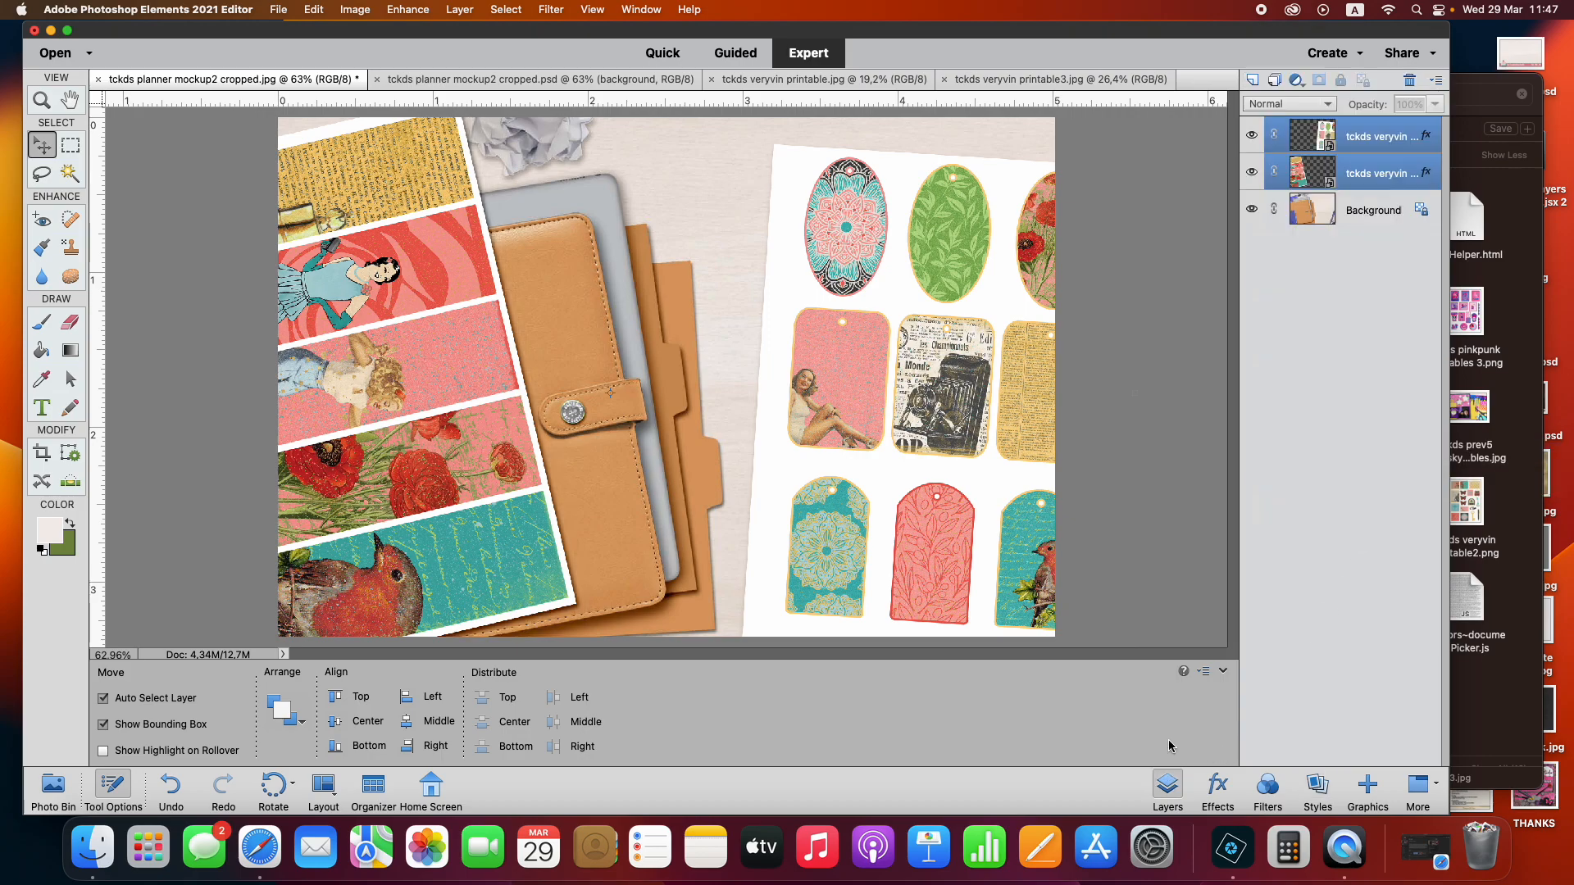
left_click(1126, 331)
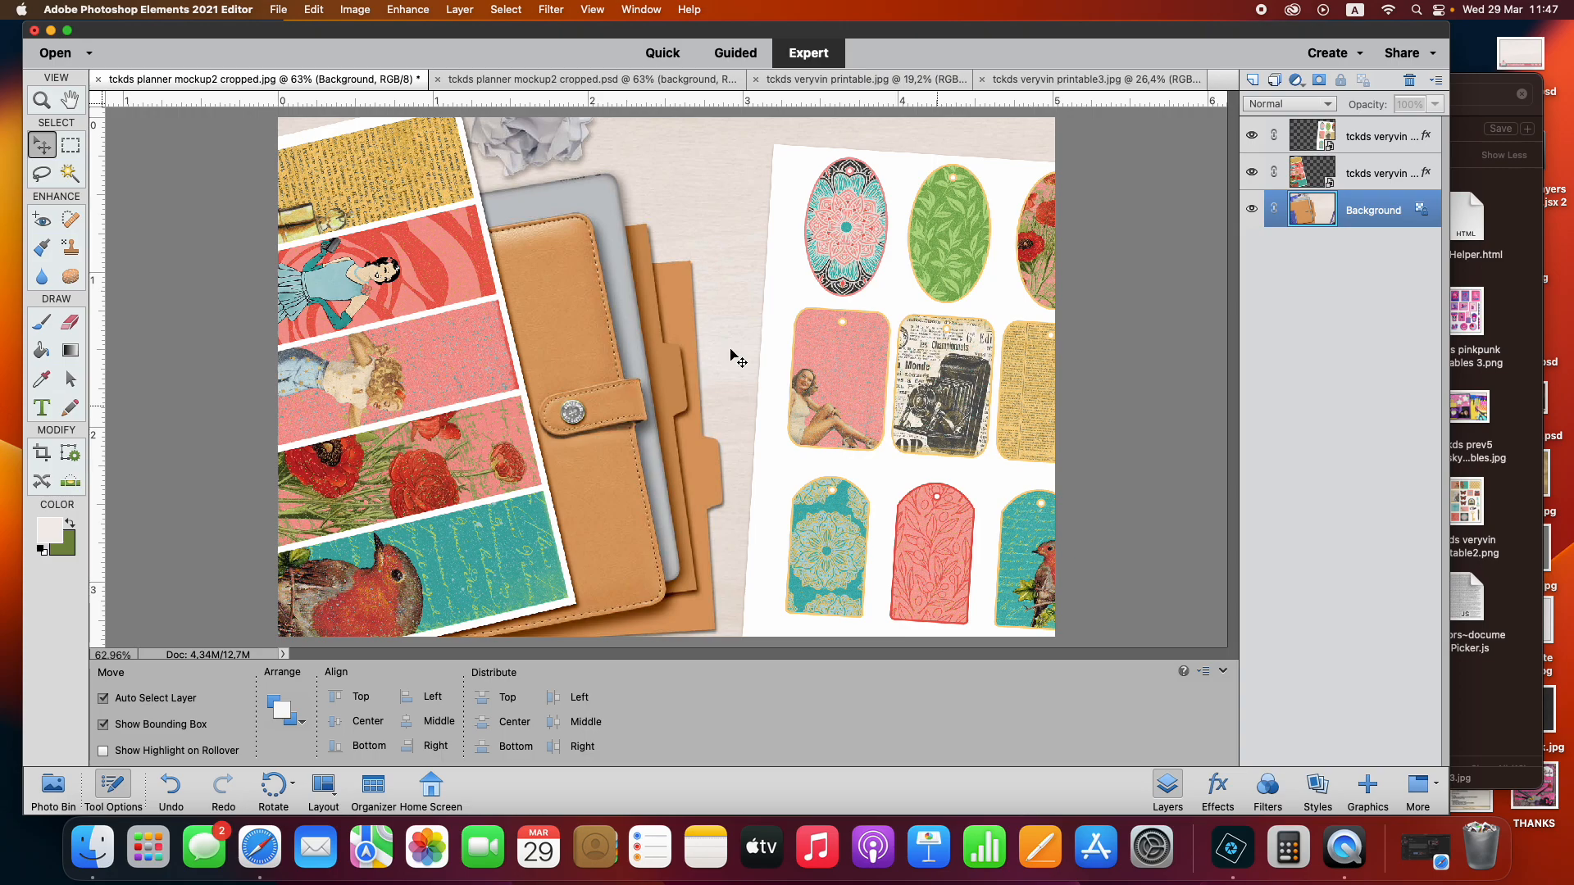
left_click(279, 10)
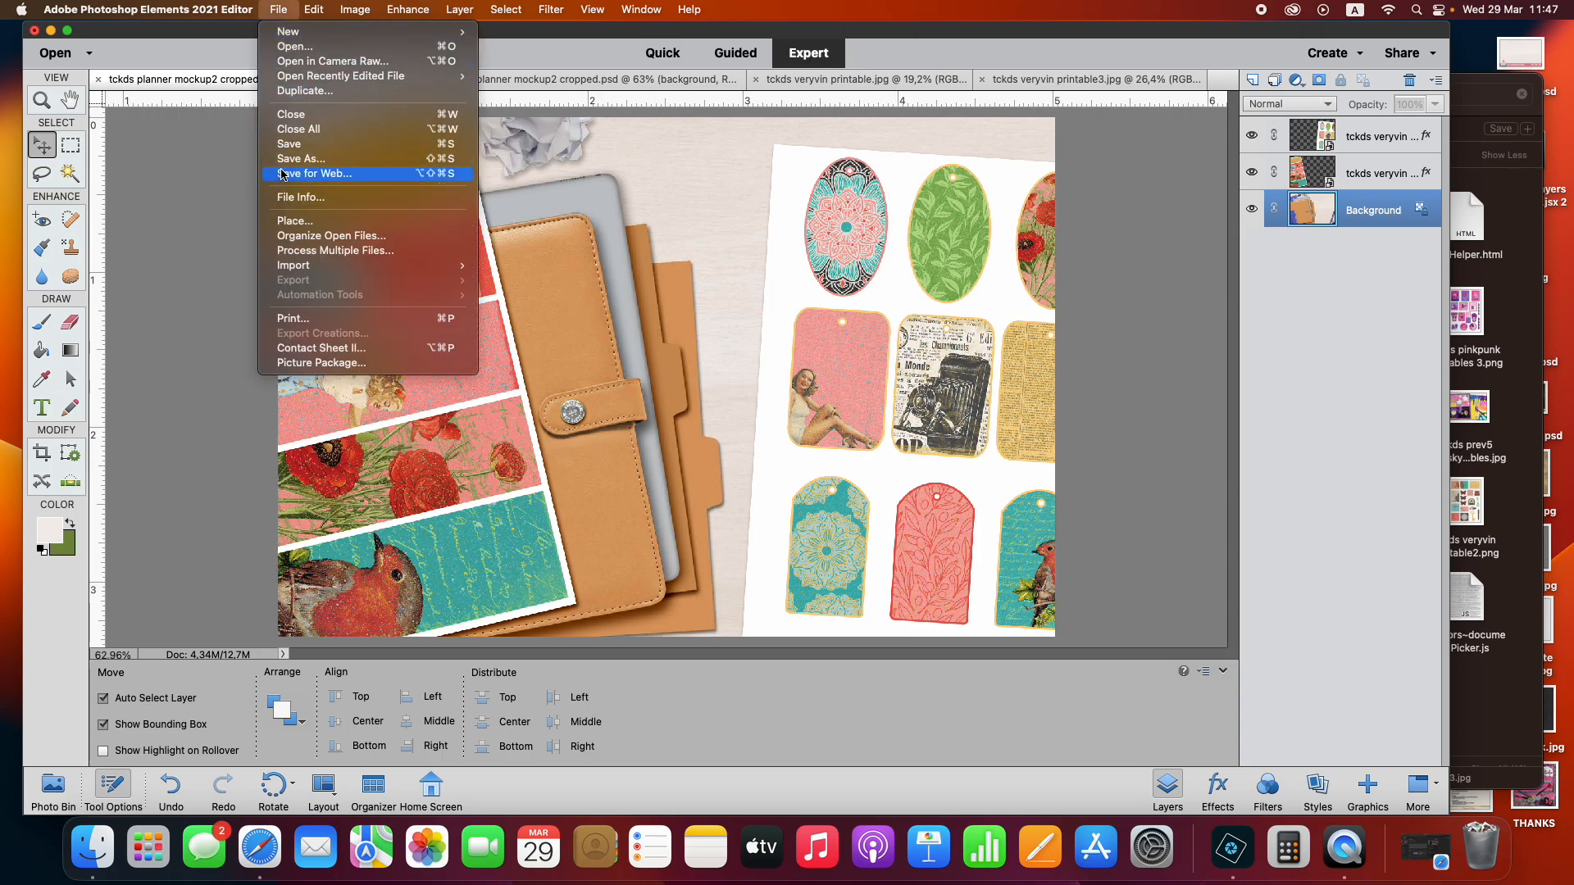
left_click(159, 175)
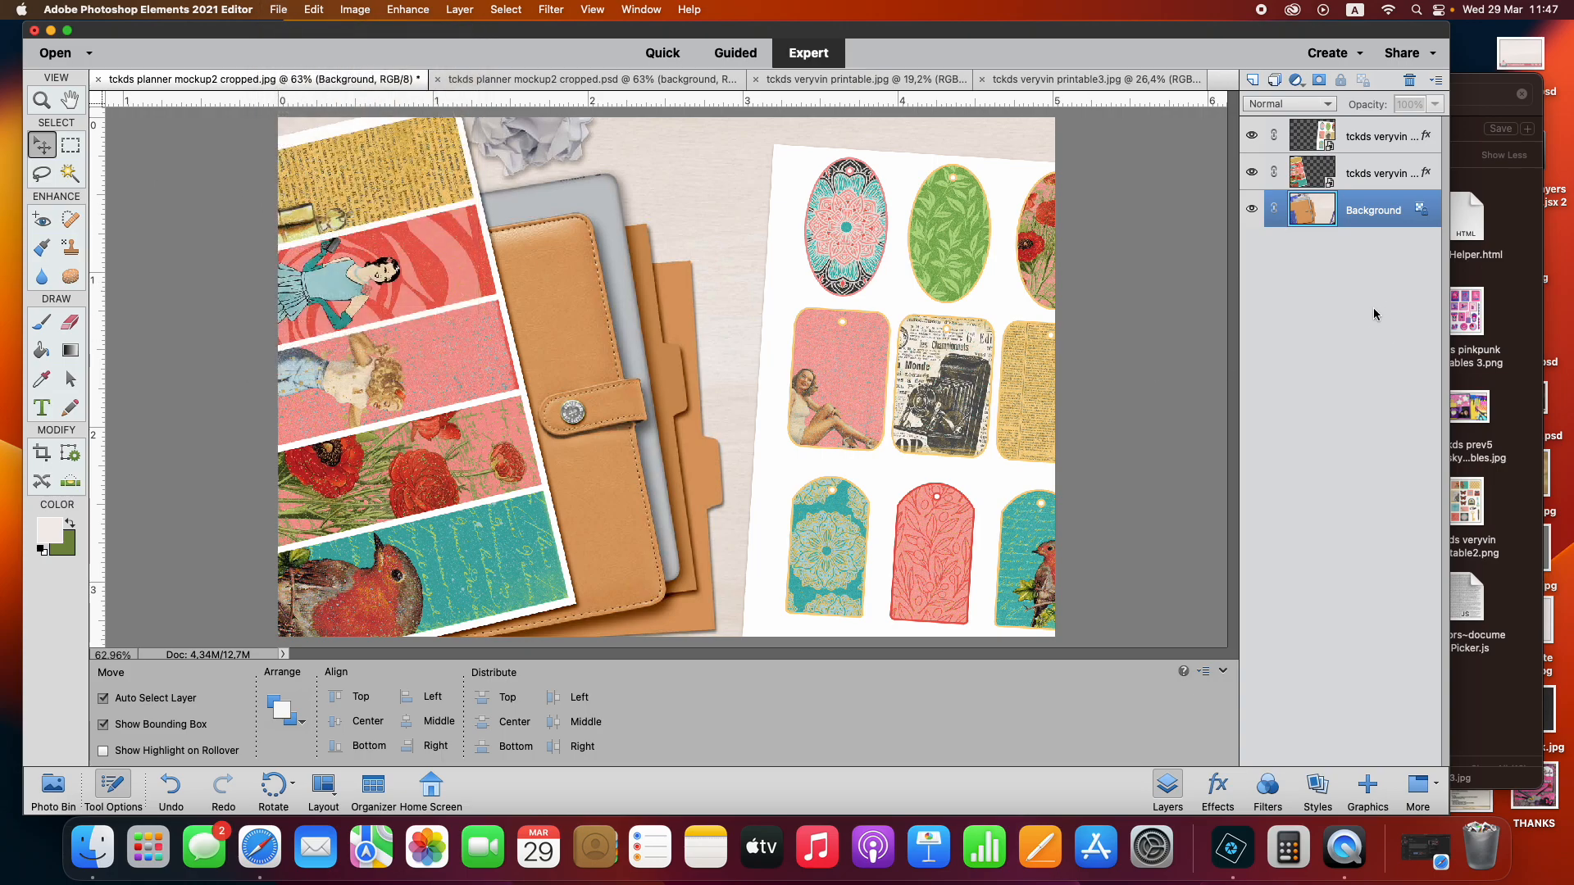
Unlock the background mockup layer and enlarge it together with both printable layers to 109.93%
left_click(1420, 211)
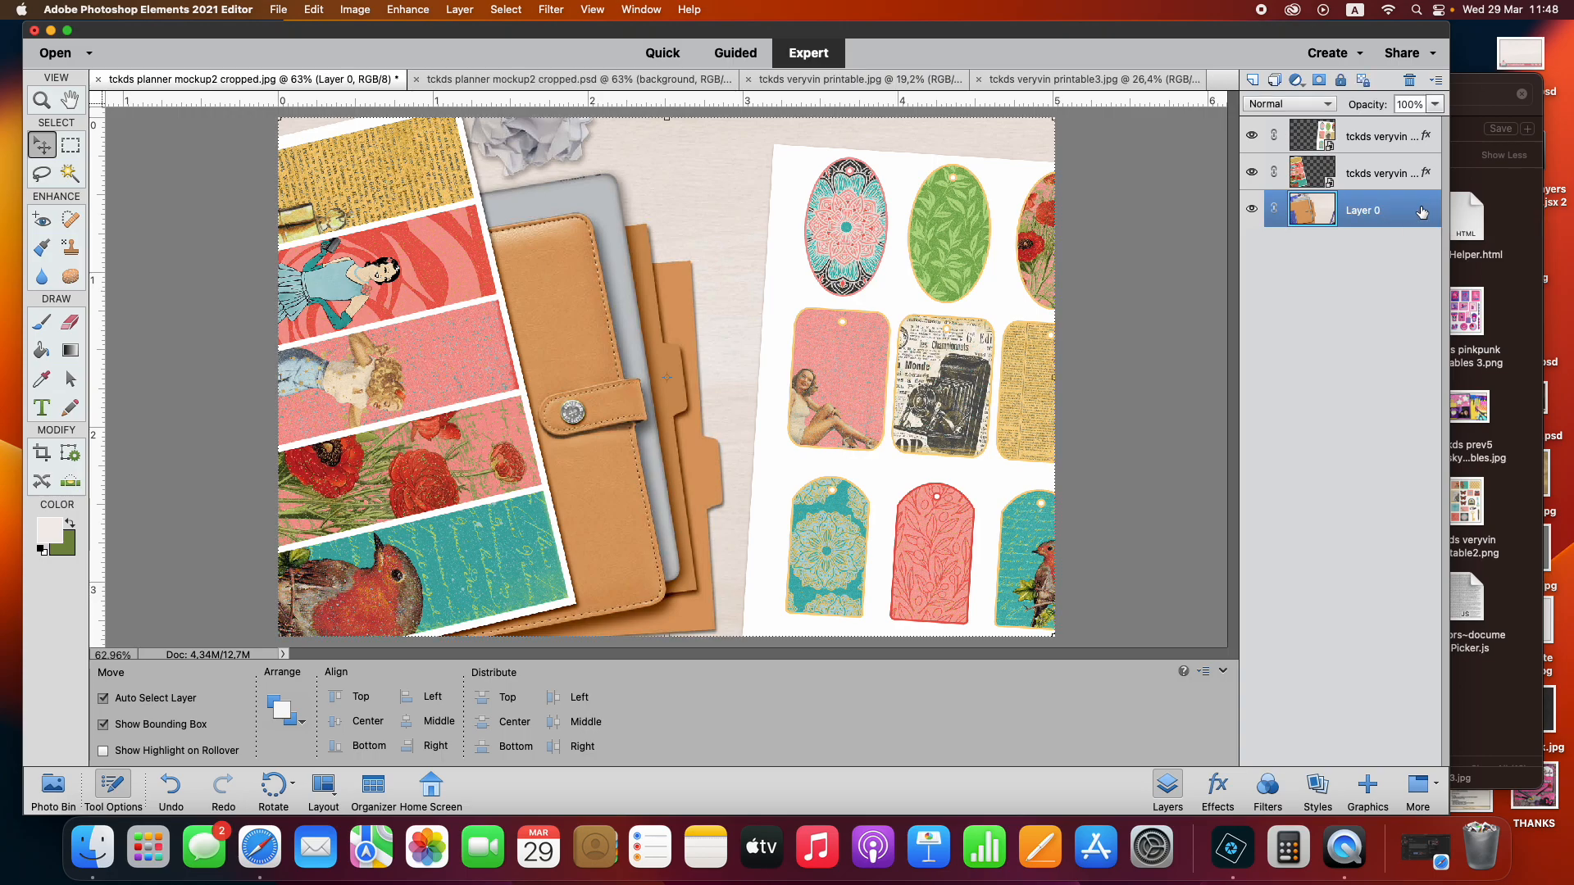
left_click(1361, 173, "super")
left_click(1365, 136, "super")
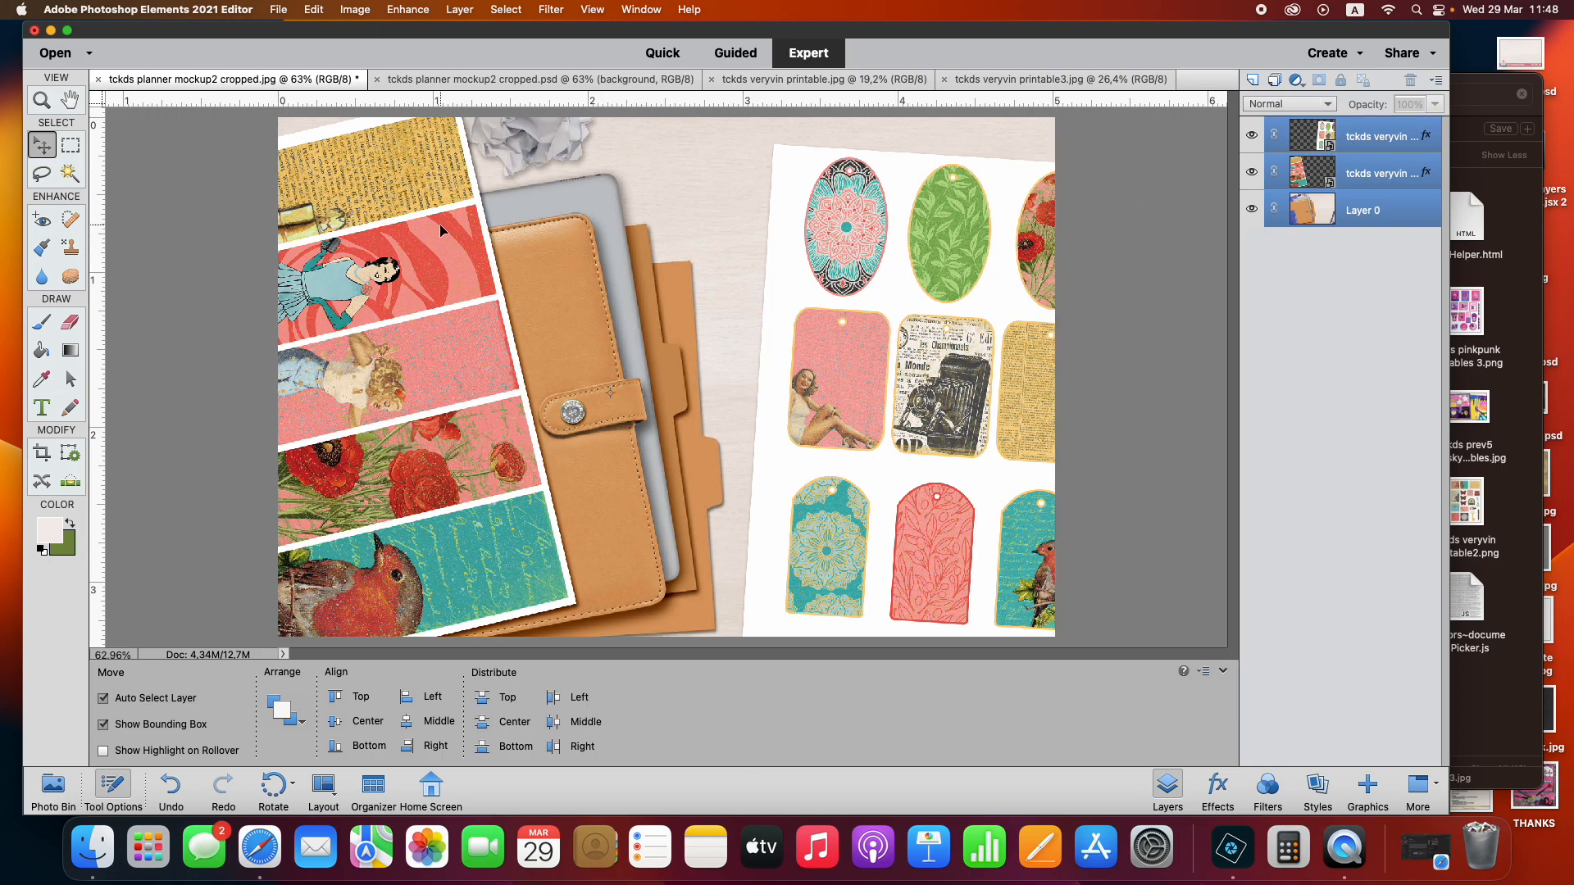
key("super+minus")
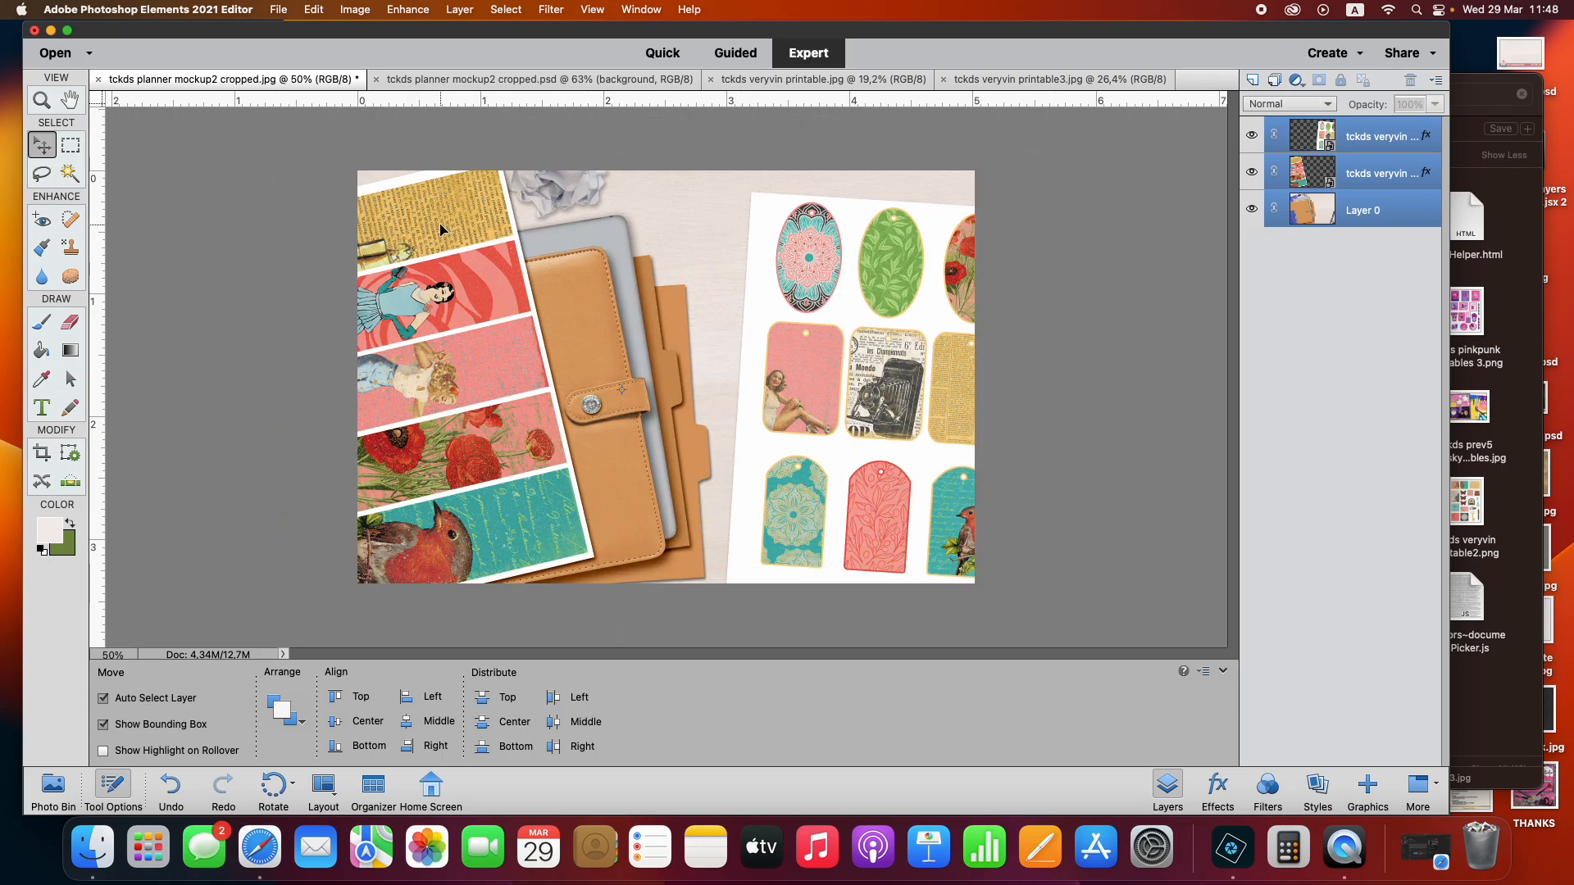
key("super+minus")
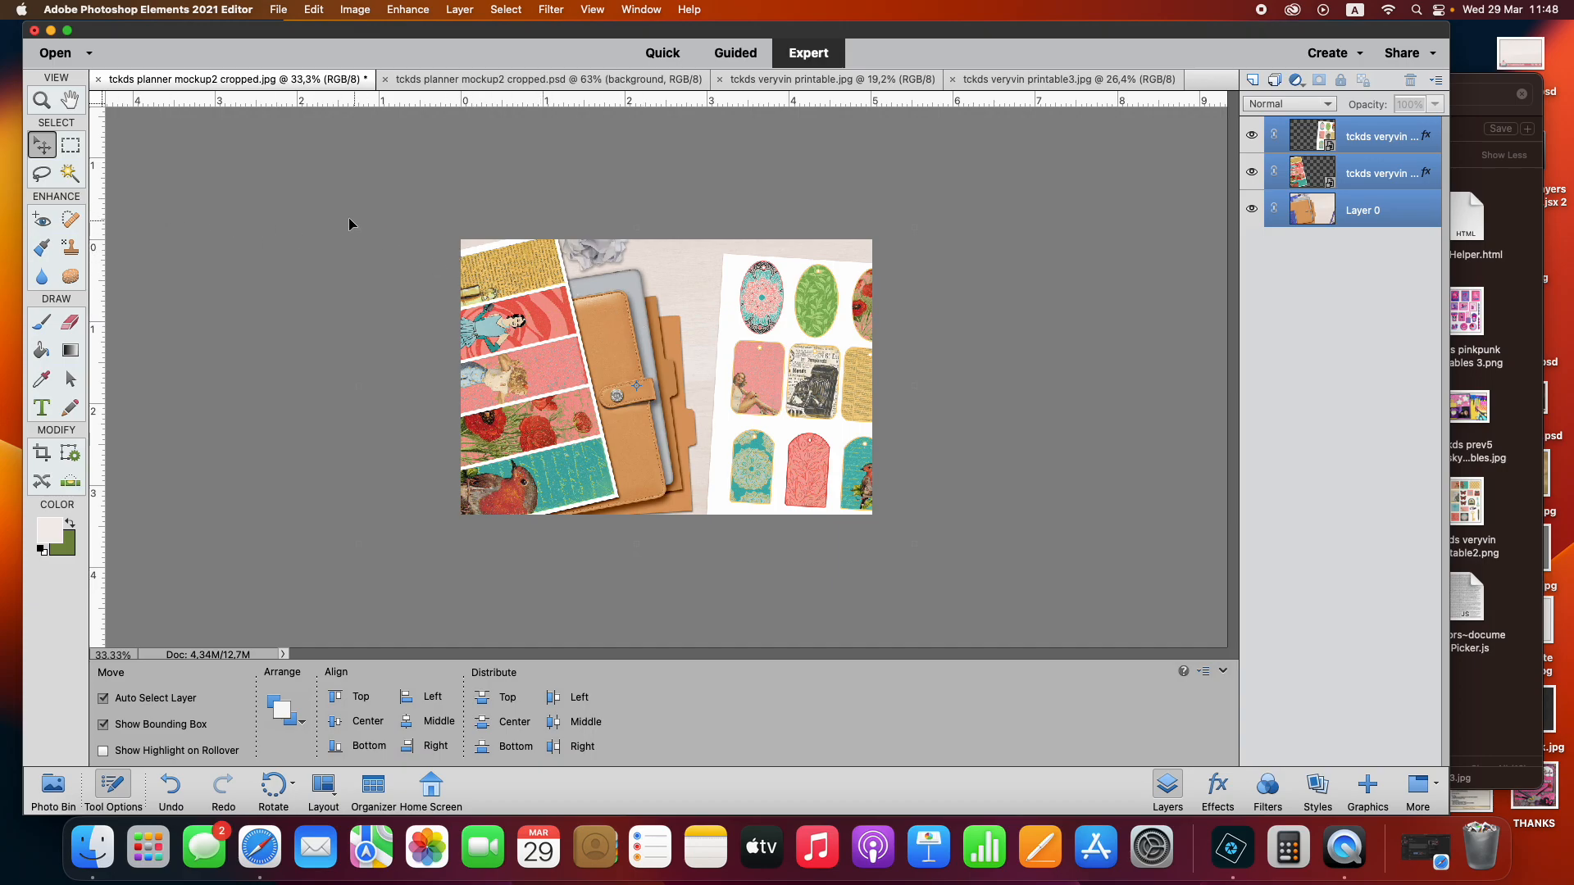
key("super+t")
left_click_drag(359, 228, 322, 205)
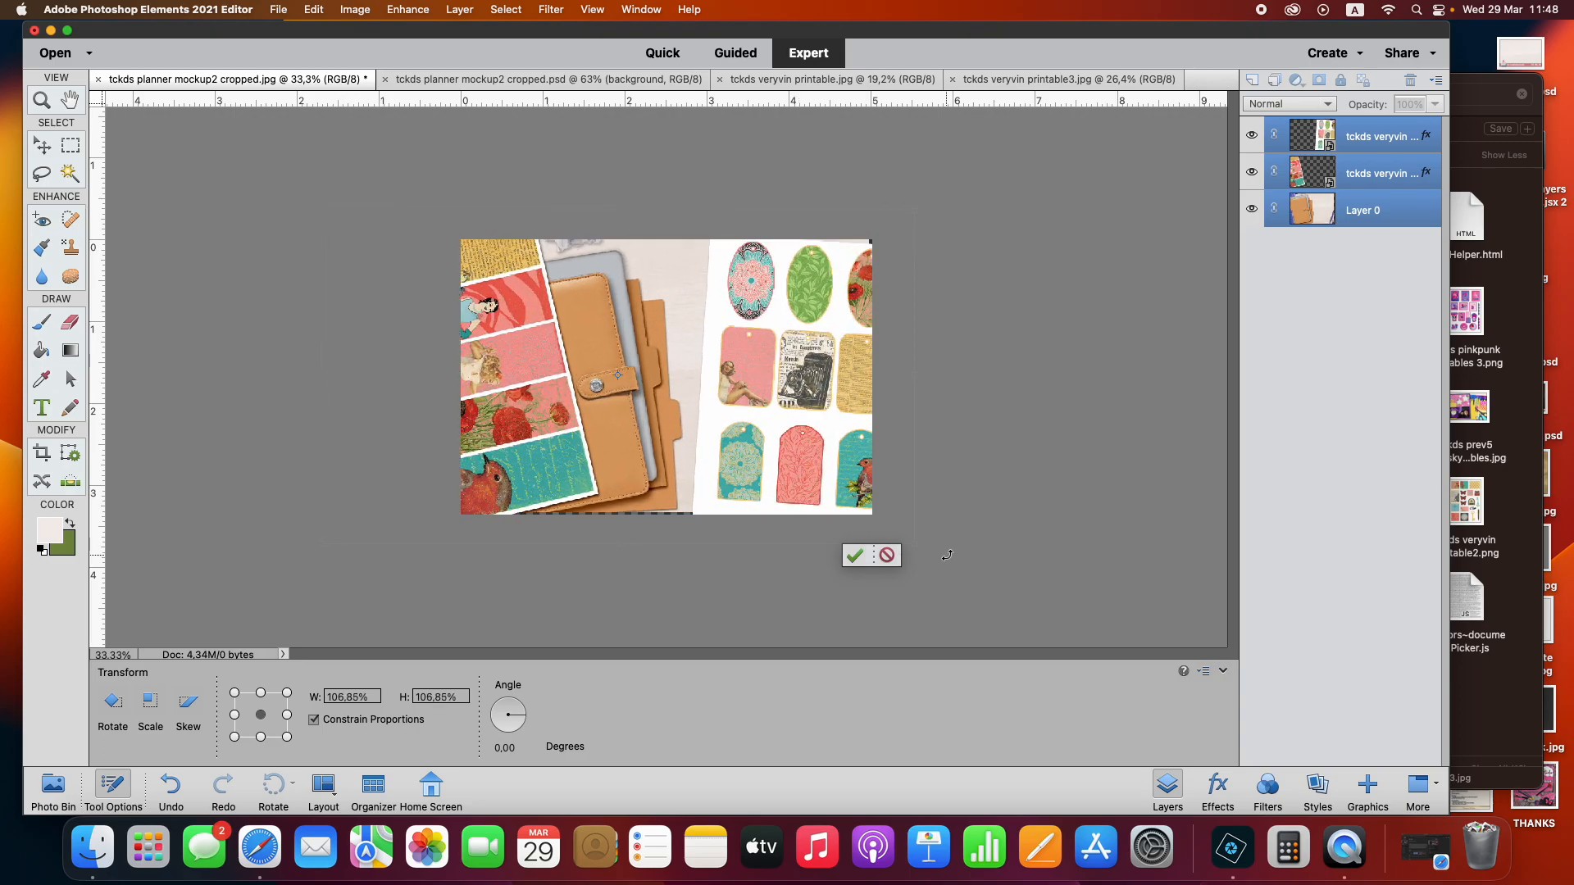
left_click_drag(916, 545, 923, 554)
left_click_drag(926, 207, 932, 200)
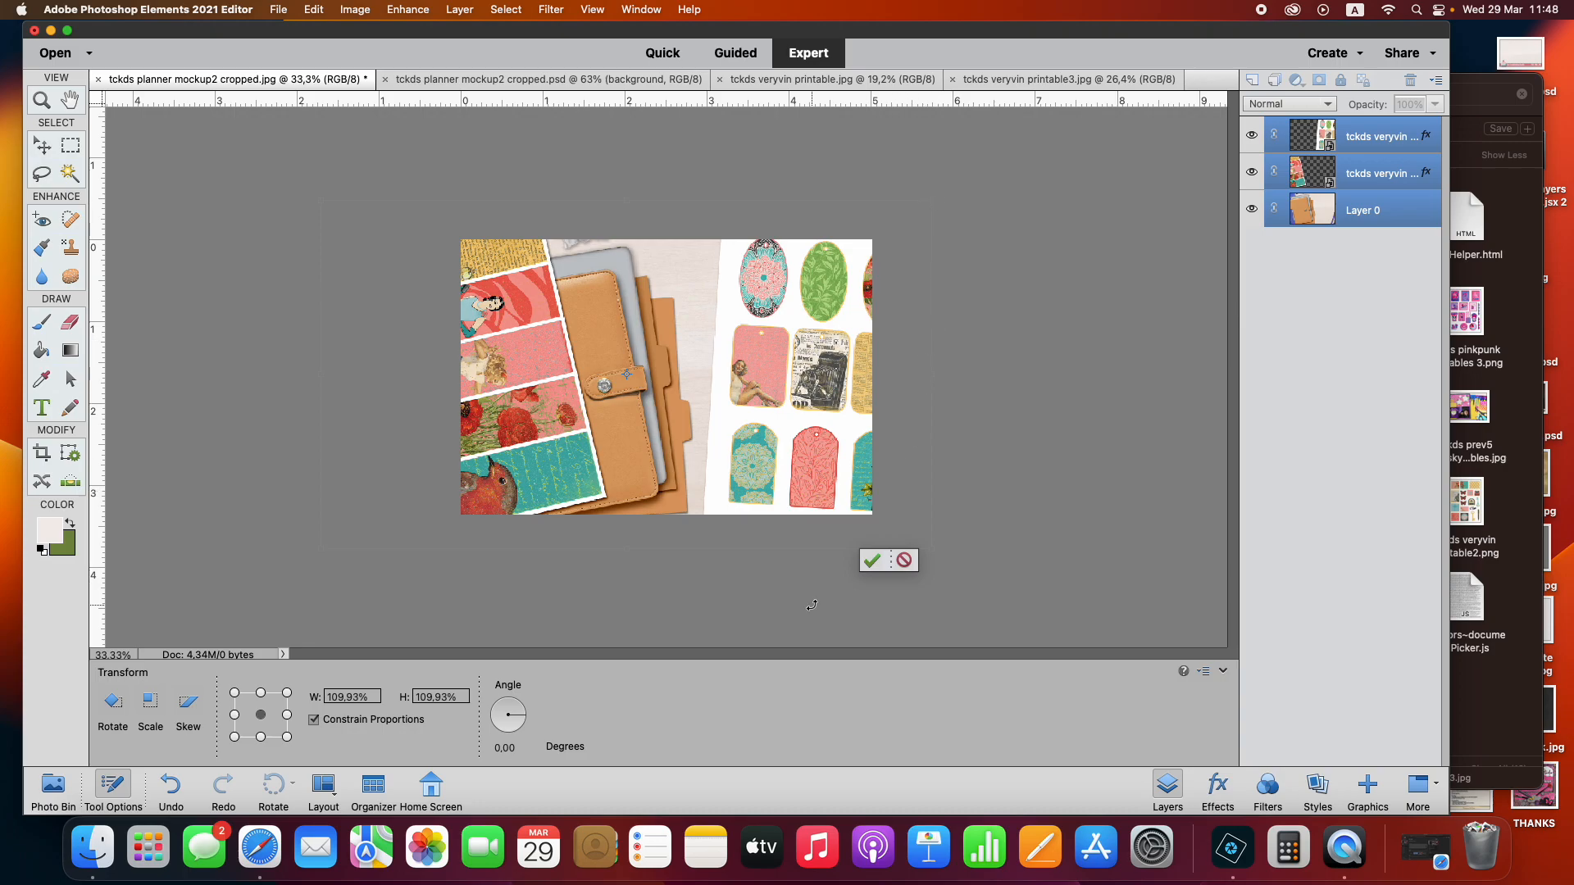
left_click(873, 562)
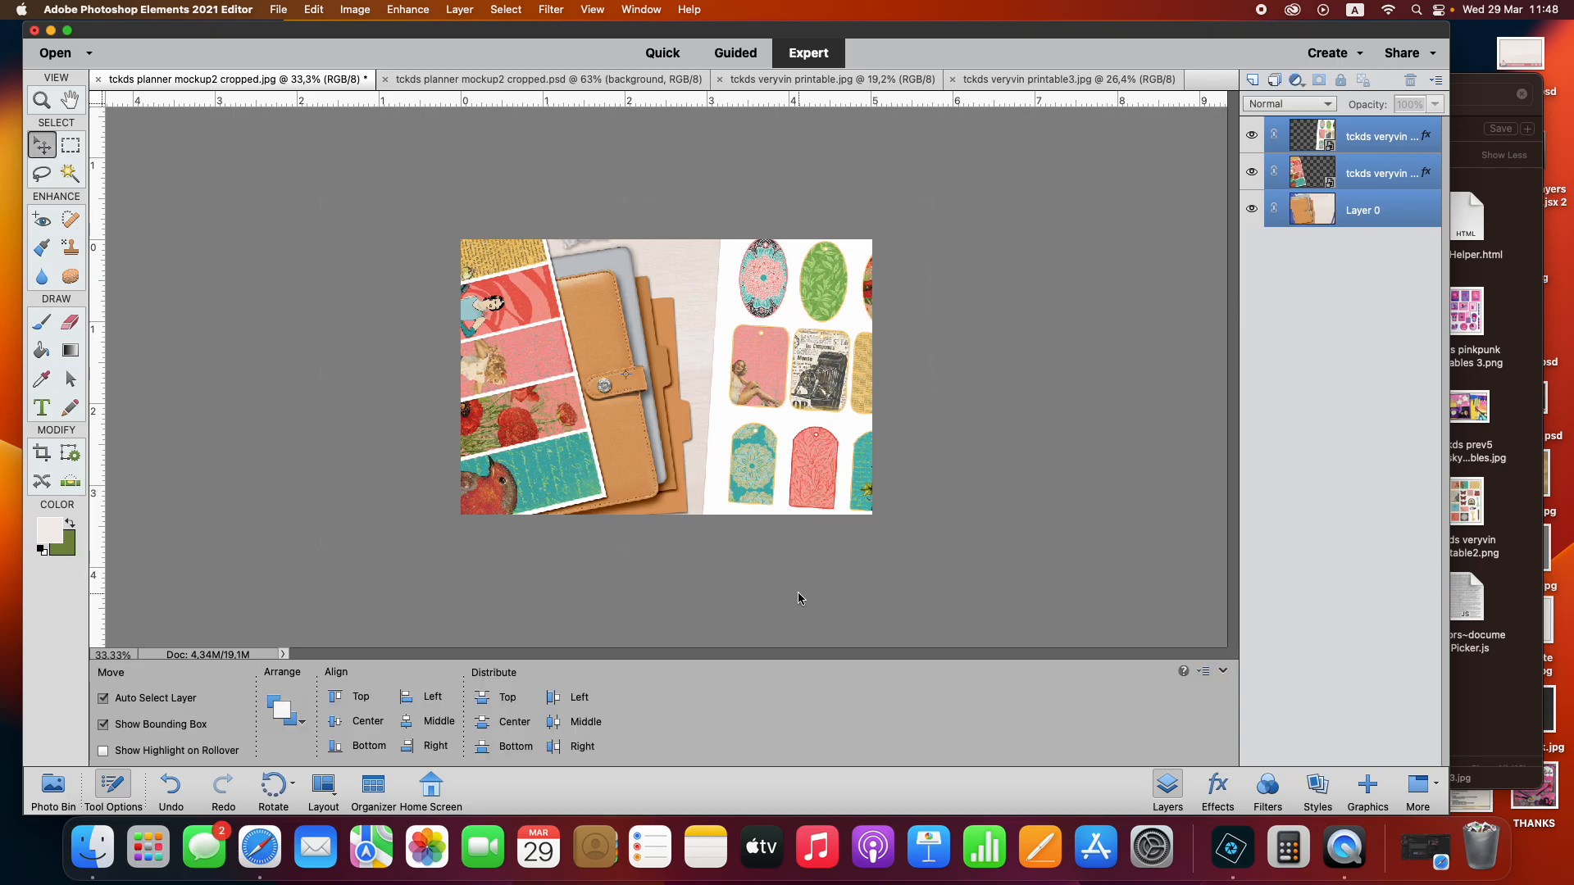
key("super+equal")
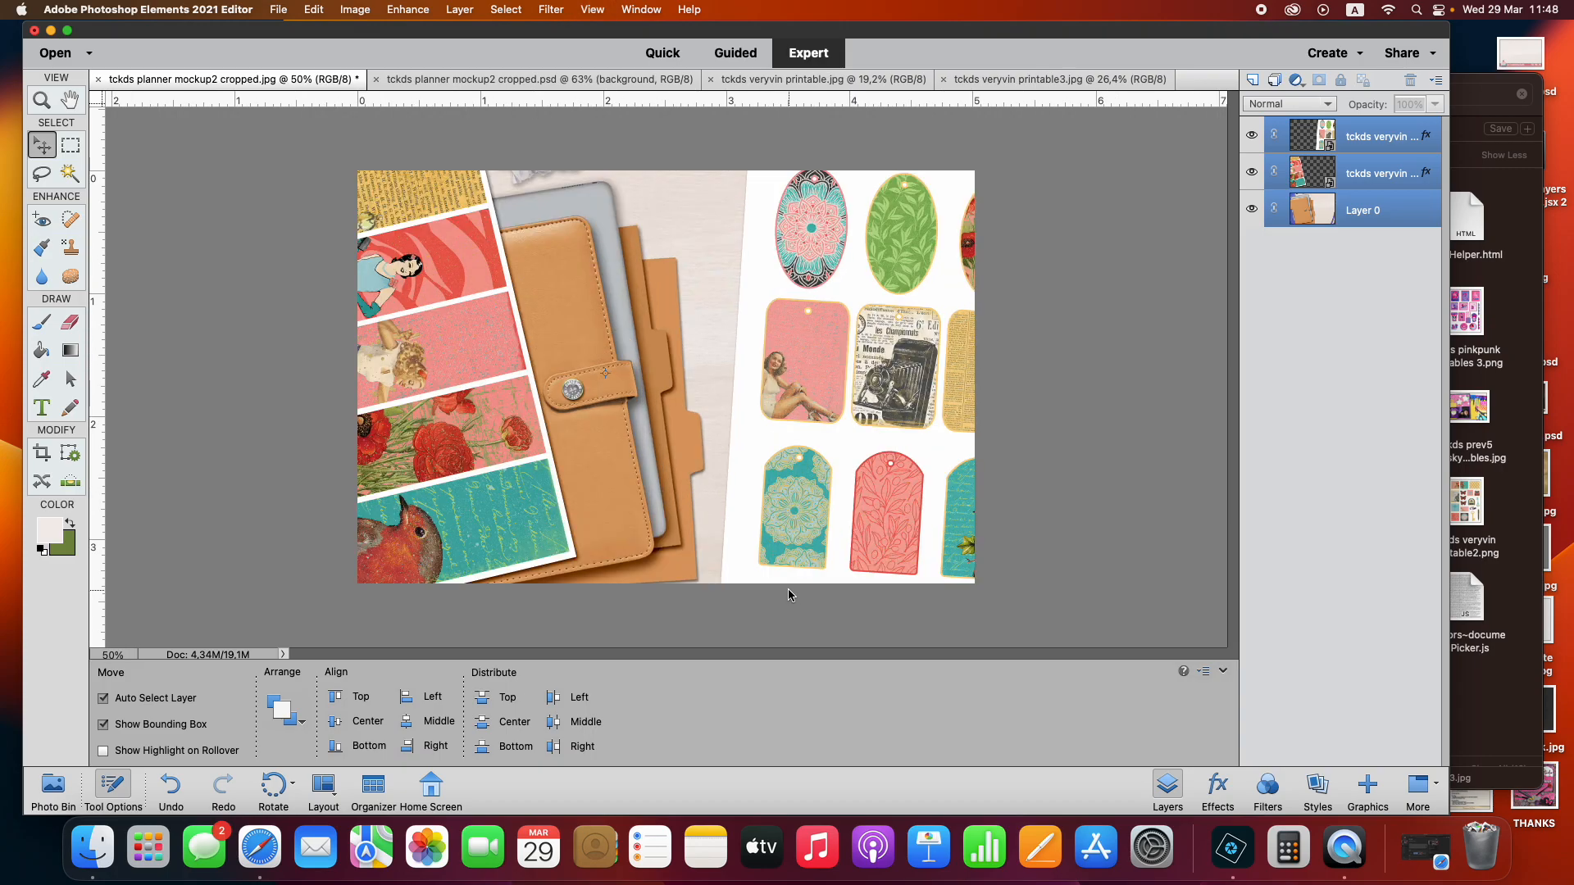
Add a Hue/Saturation adjustment layer directly above the planner mockup layer, beneath both printable sheets
left_click(1361, 213)
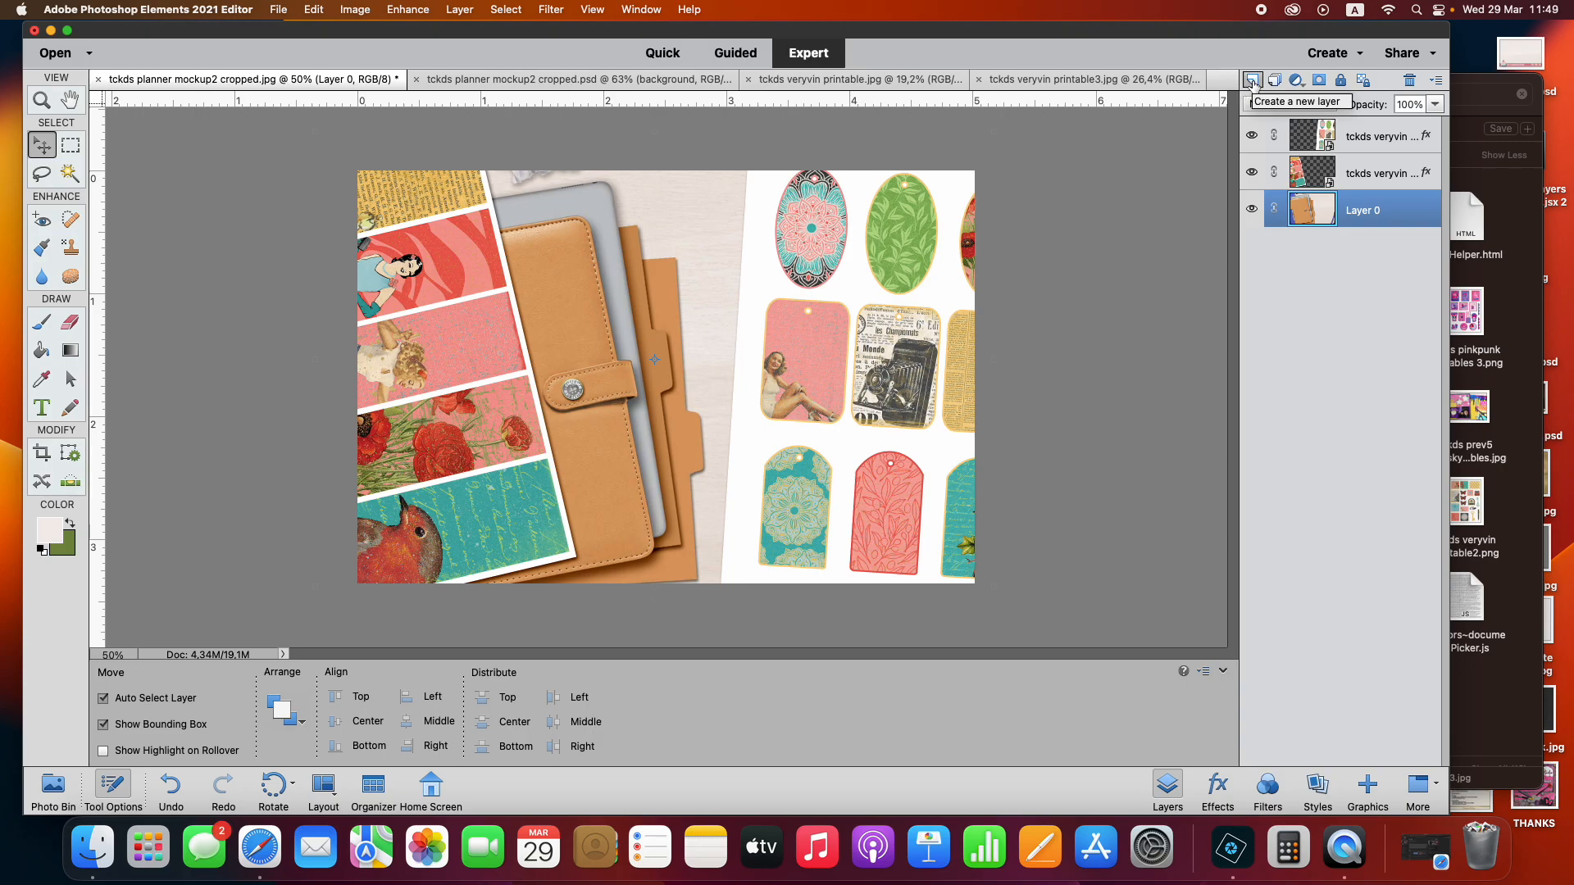
left_click(1296, 79)
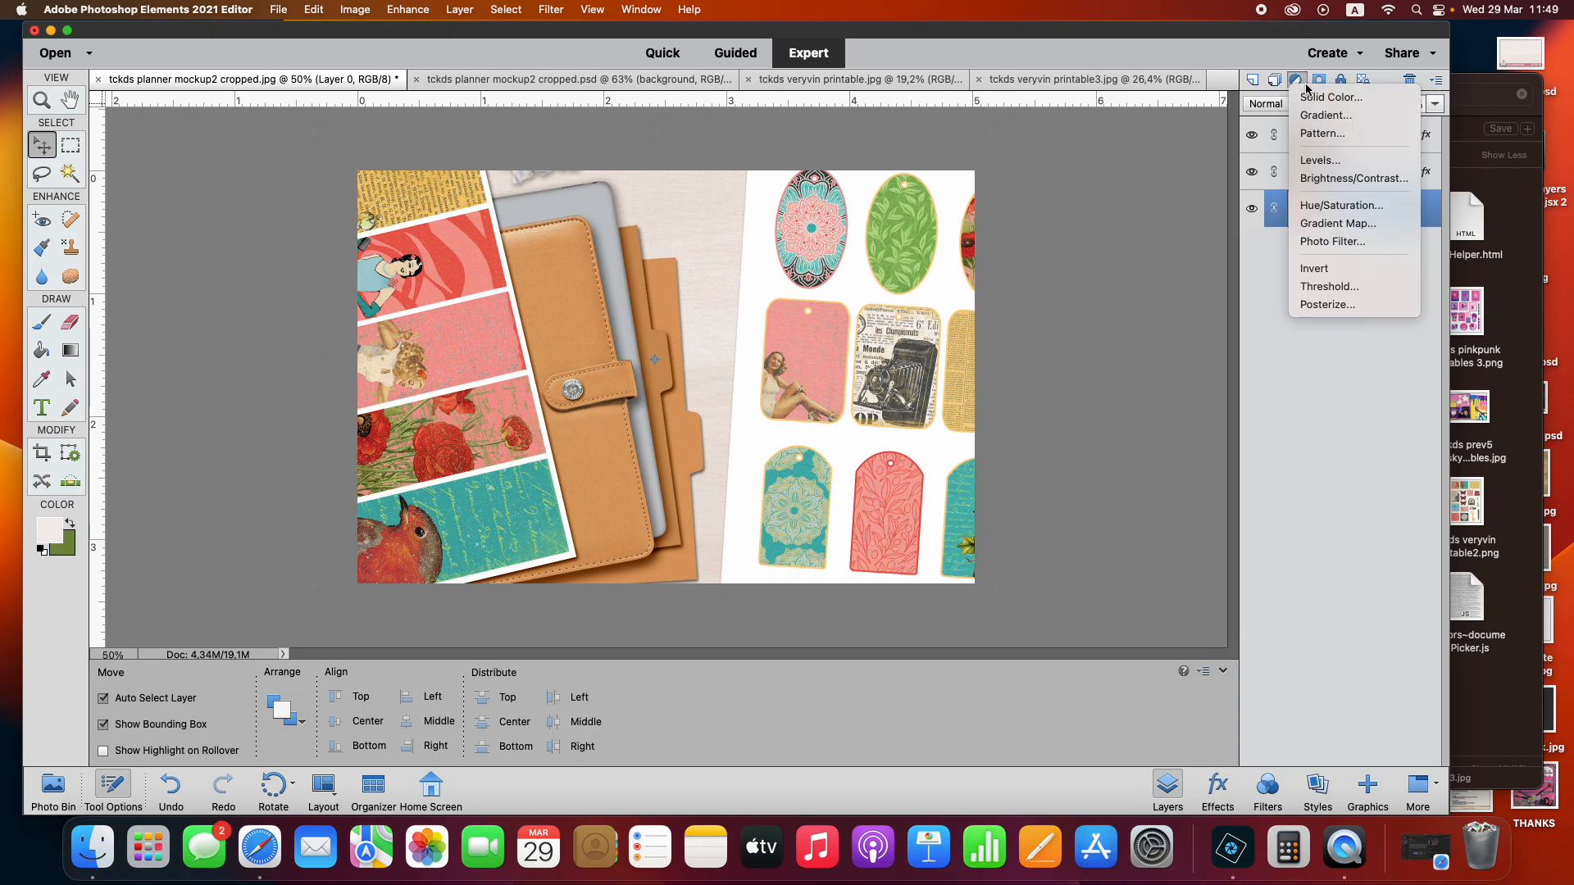
left_click(1365, 206)
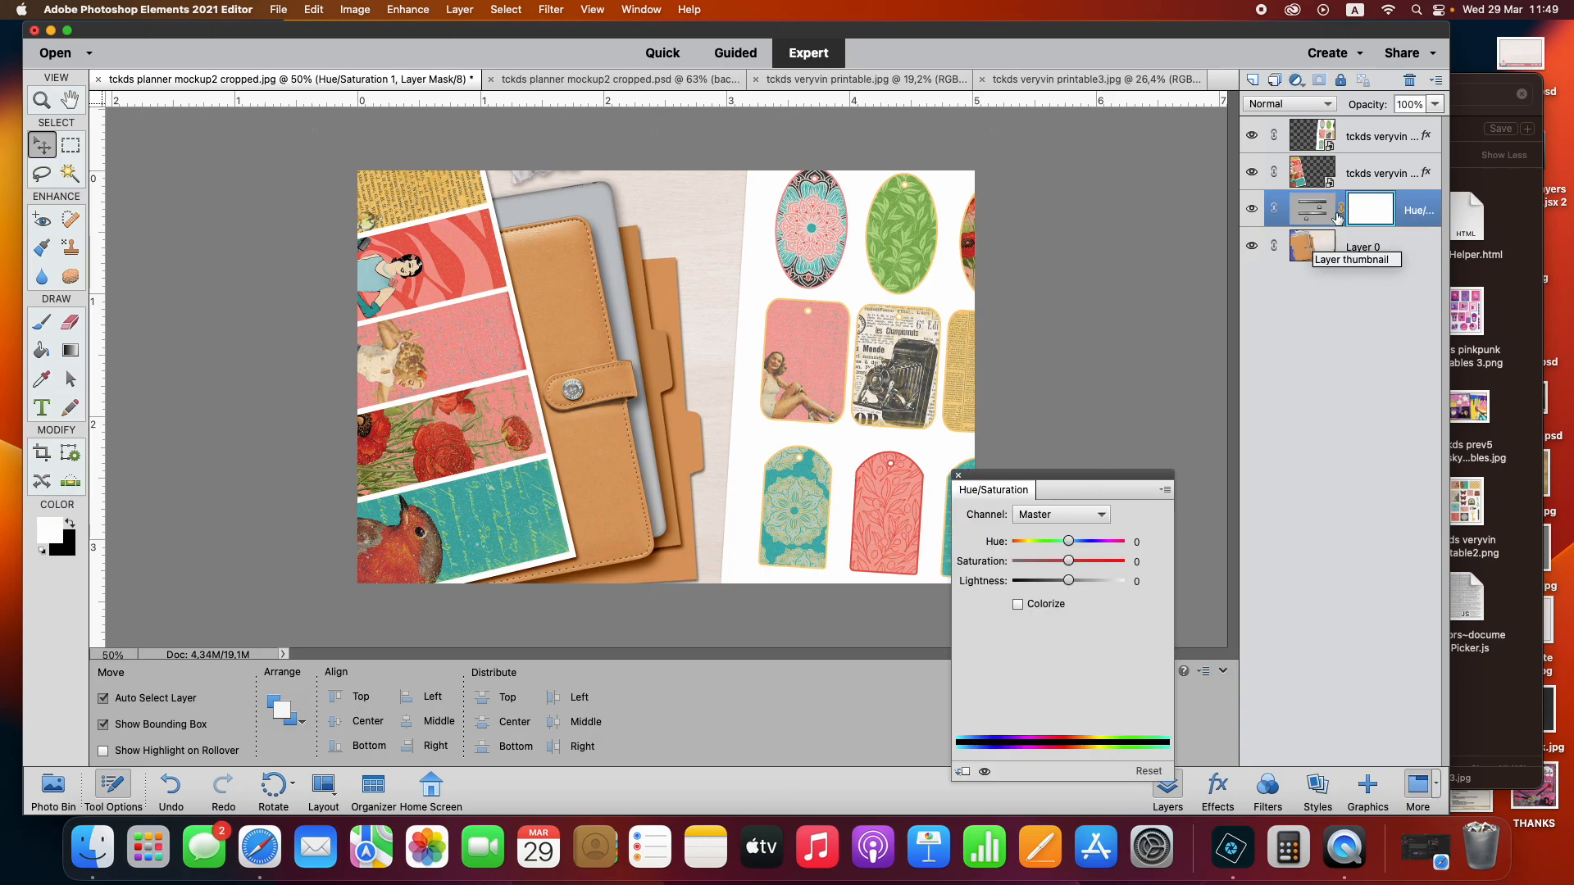
left_click_drag(1421, 210, 1403, 135)
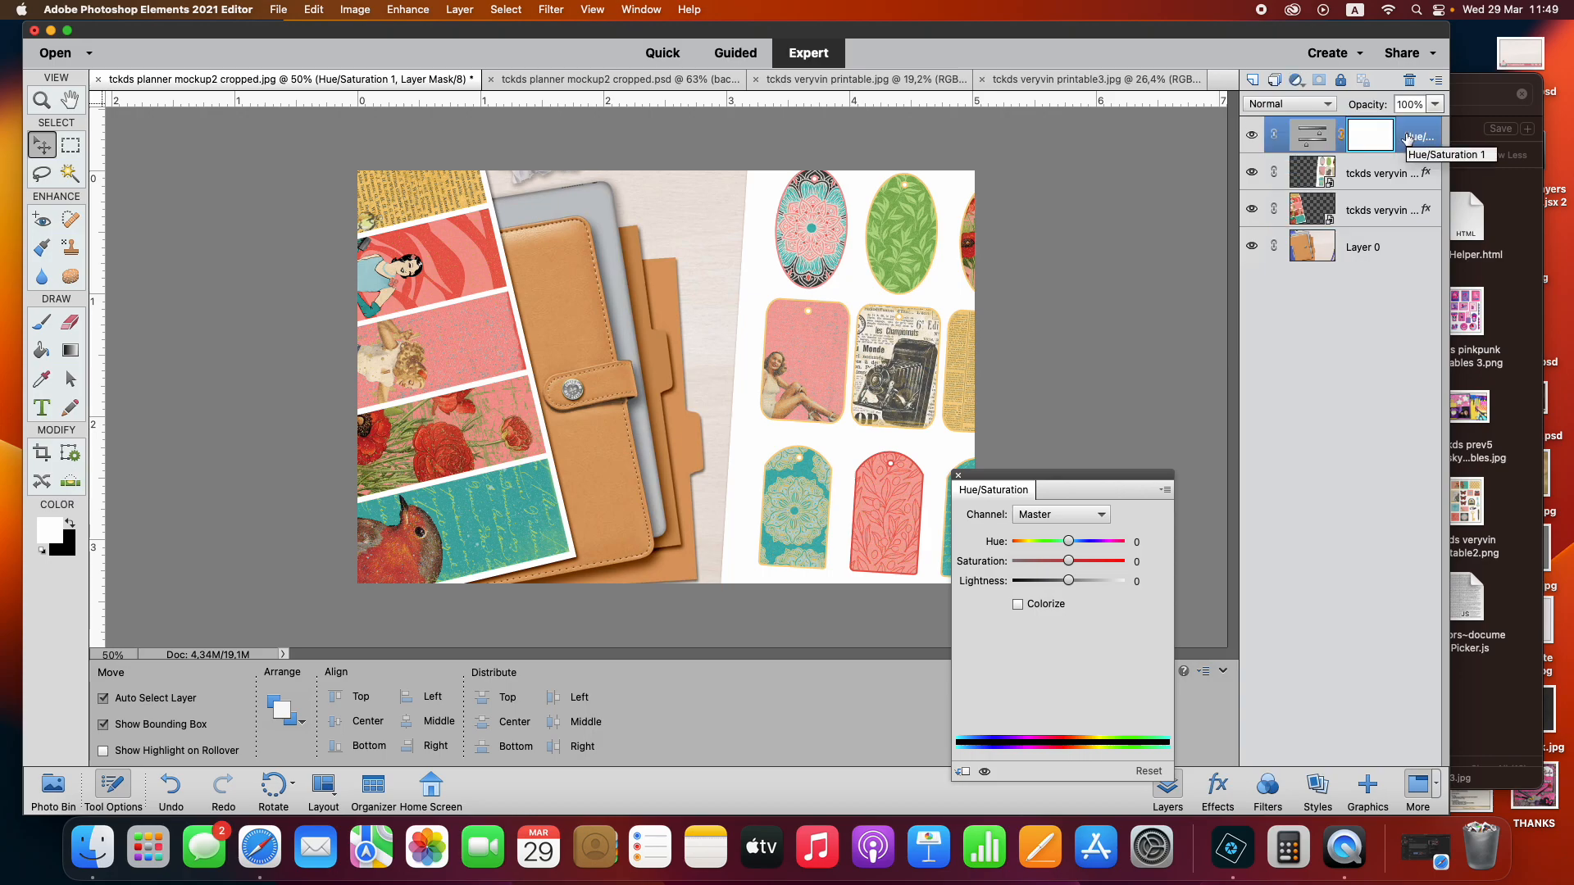
left_click_drag(1408, 137, 1394, 228)
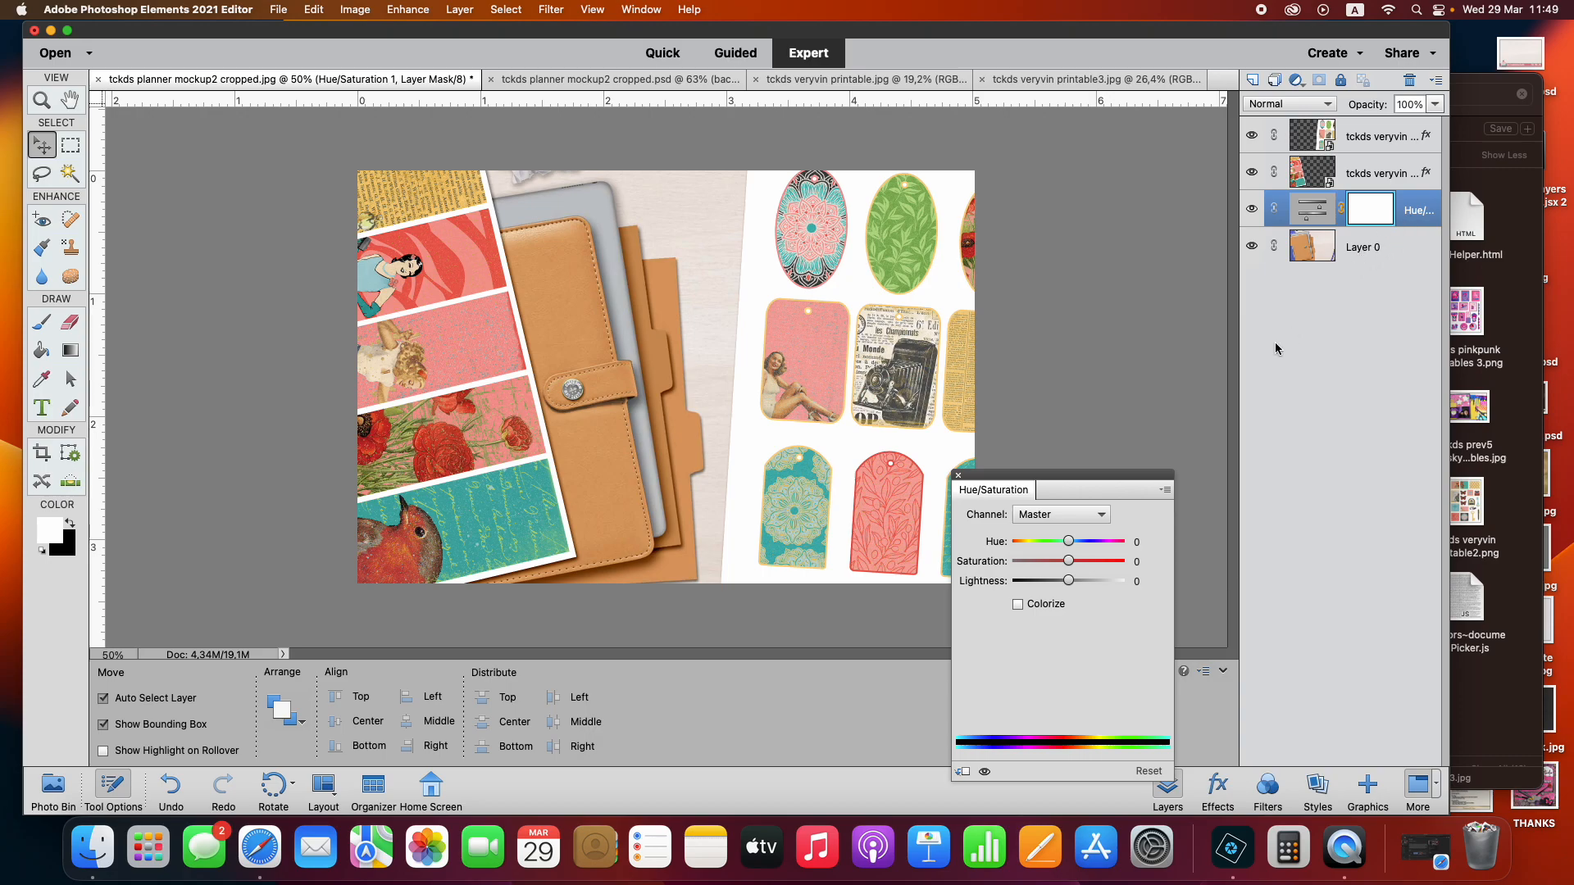
Recolor the planner mockup with hue -21, saturation +20 and lightness -3 in the Hue/Saturation adjustment
left_click_drag(1079, 474, 1209, 323)
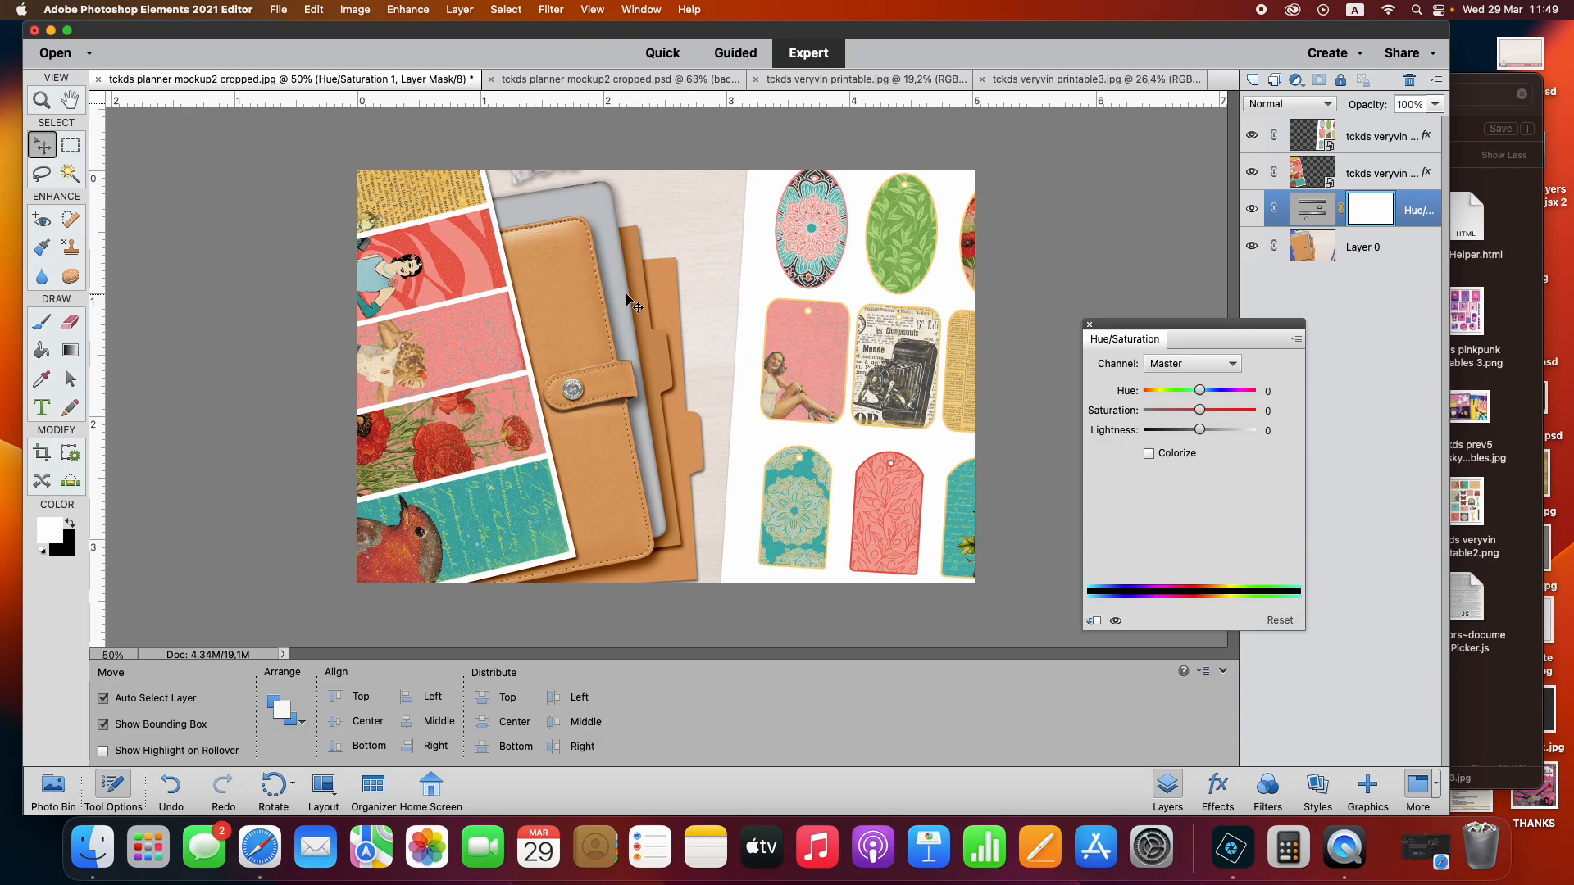
left_click_drag(1198, 416, 1220, 414)
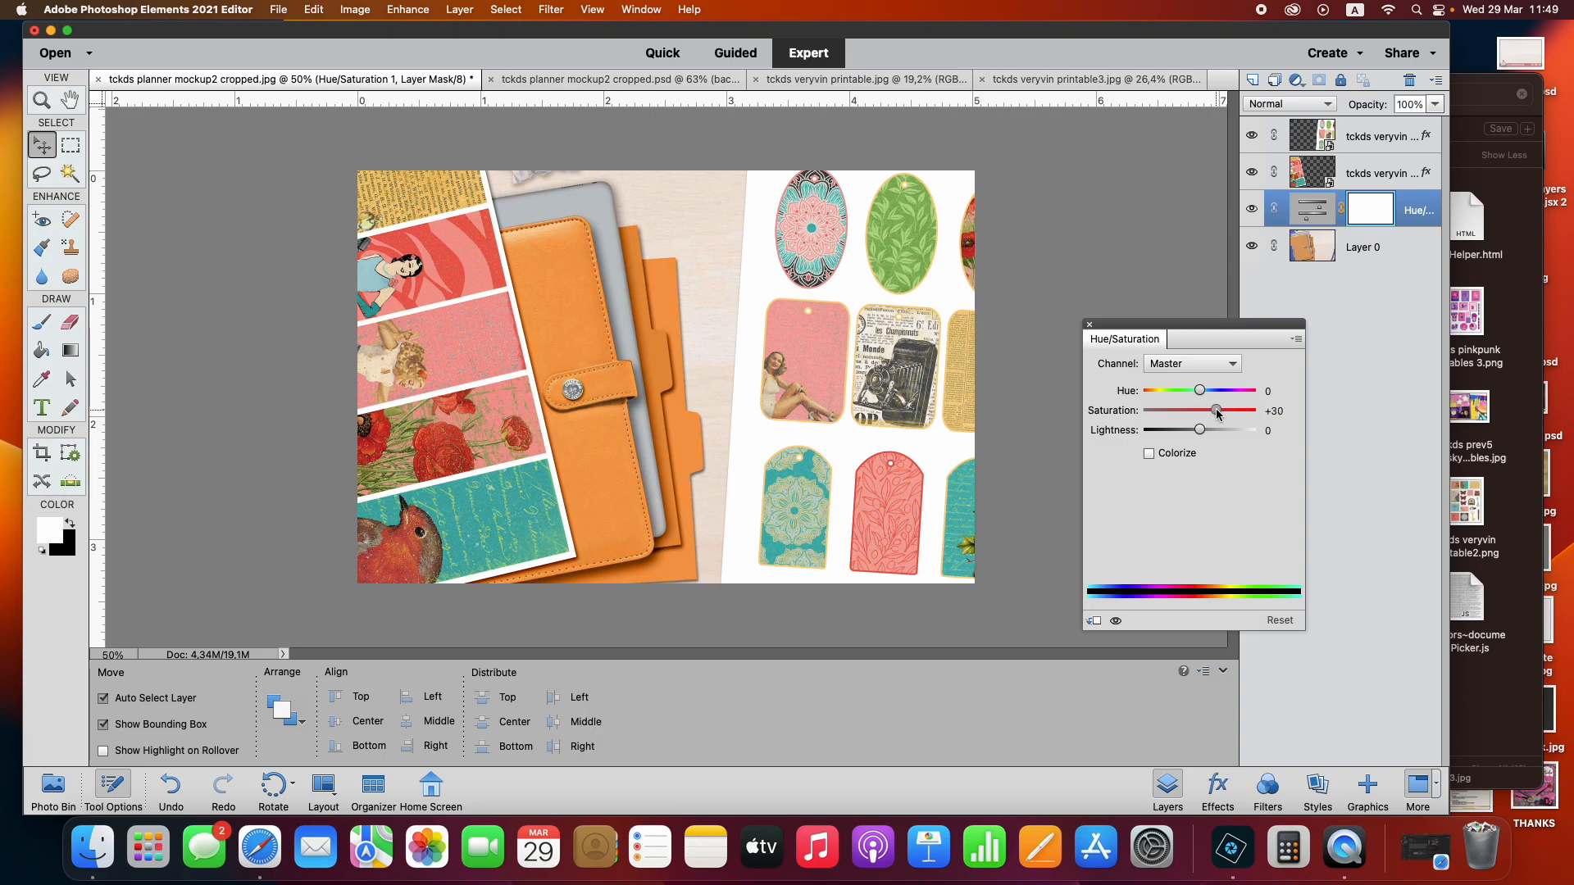
left_click_drag(1218, 414, 1219, 414)
left_click_drag(1198, 394, 1193, 394)
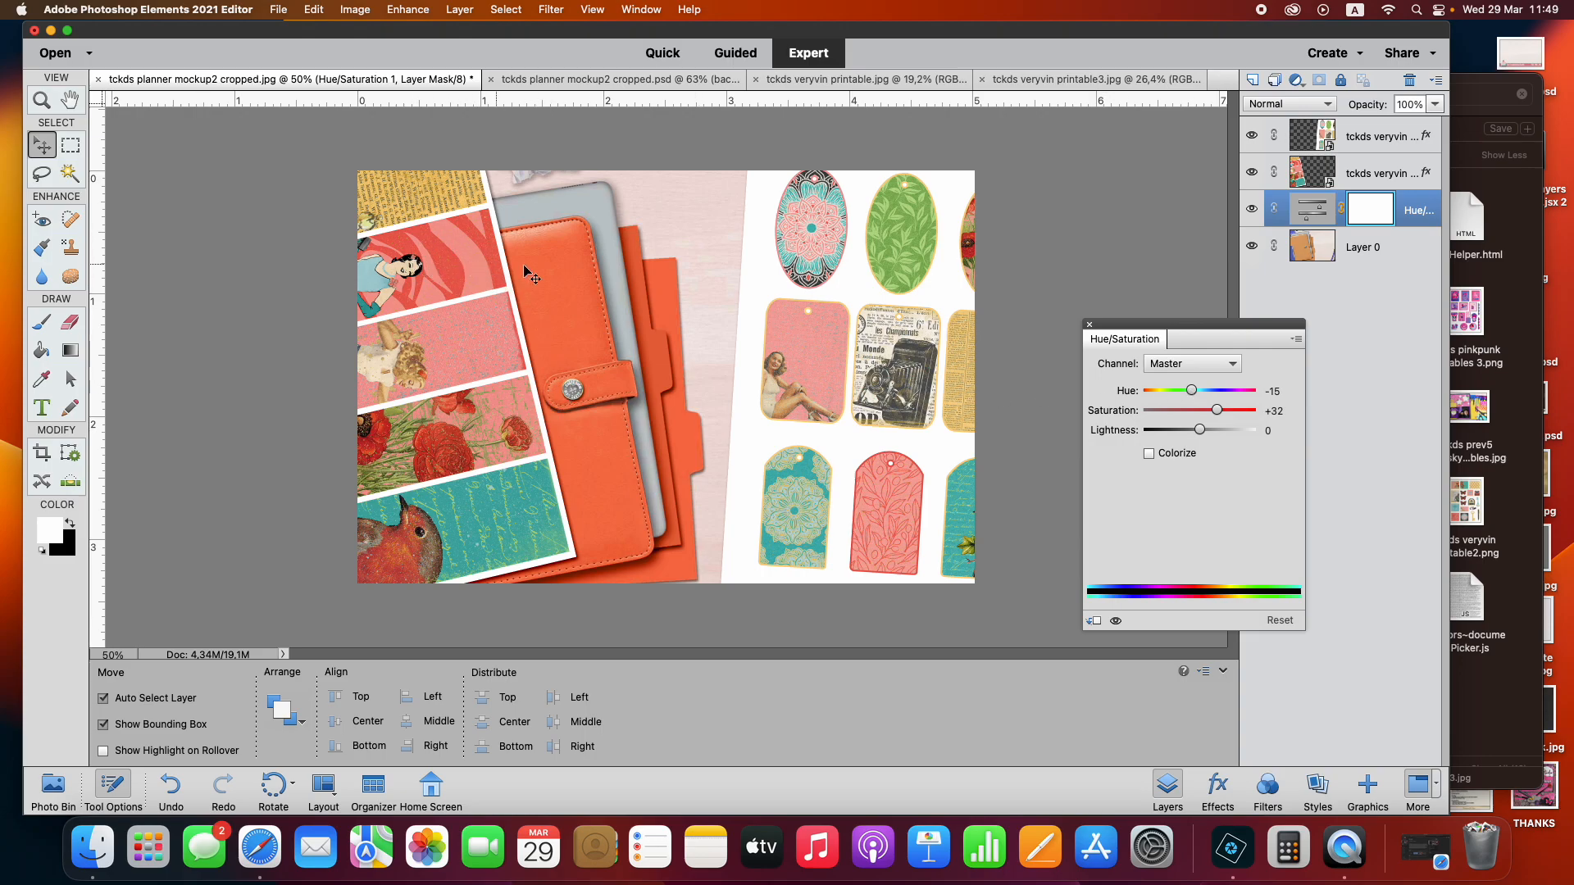
left_click_drag(1192, 395, 1190, 395)
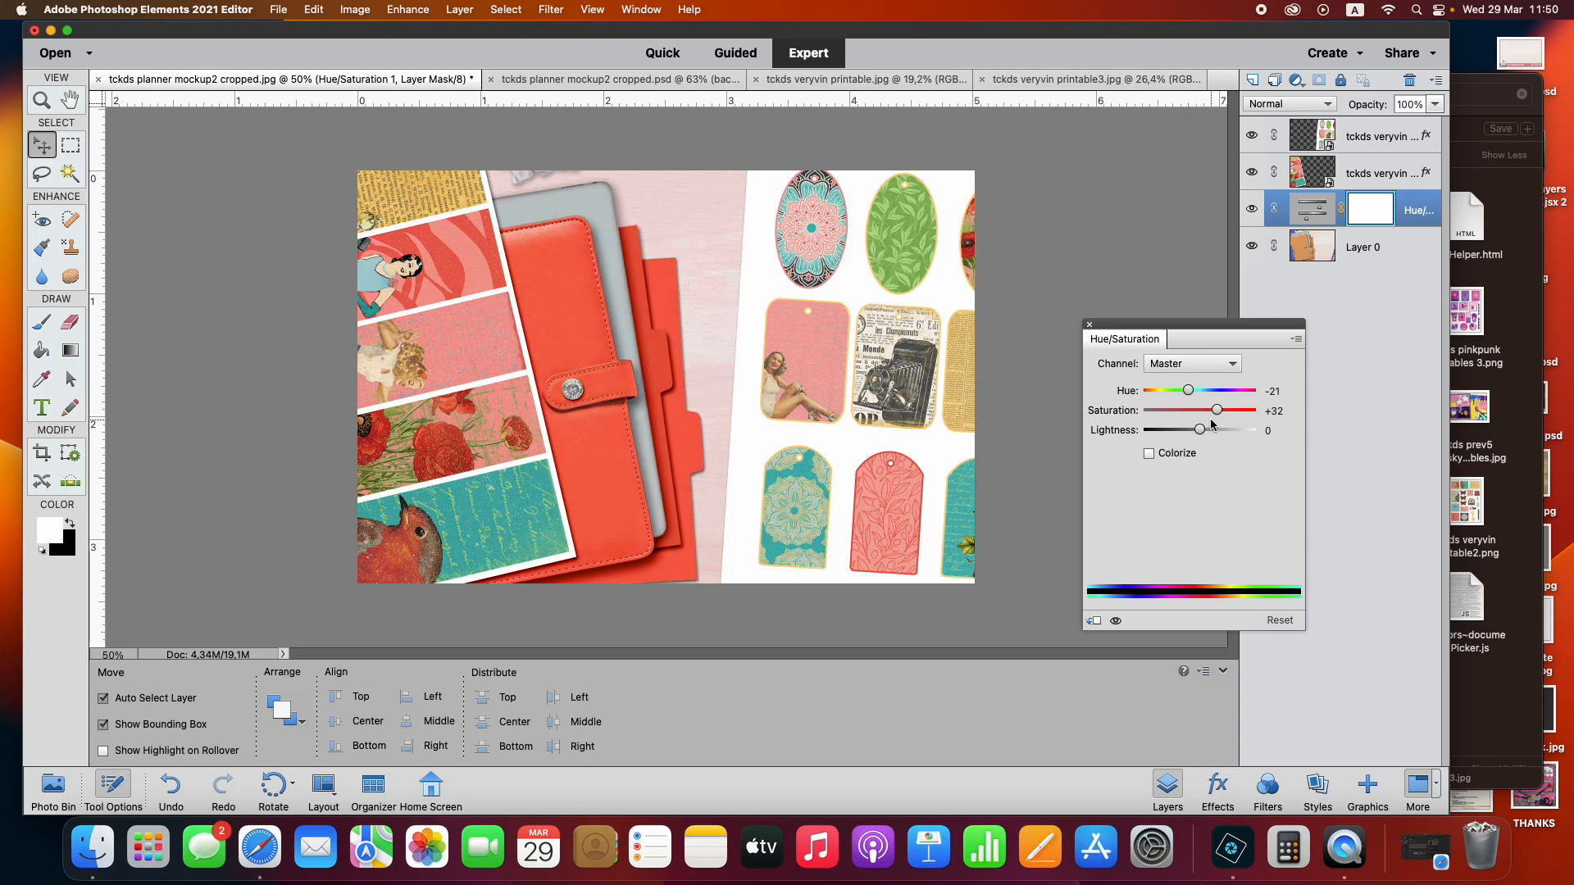
left_click_drag(1217, 411, 1197, 434)
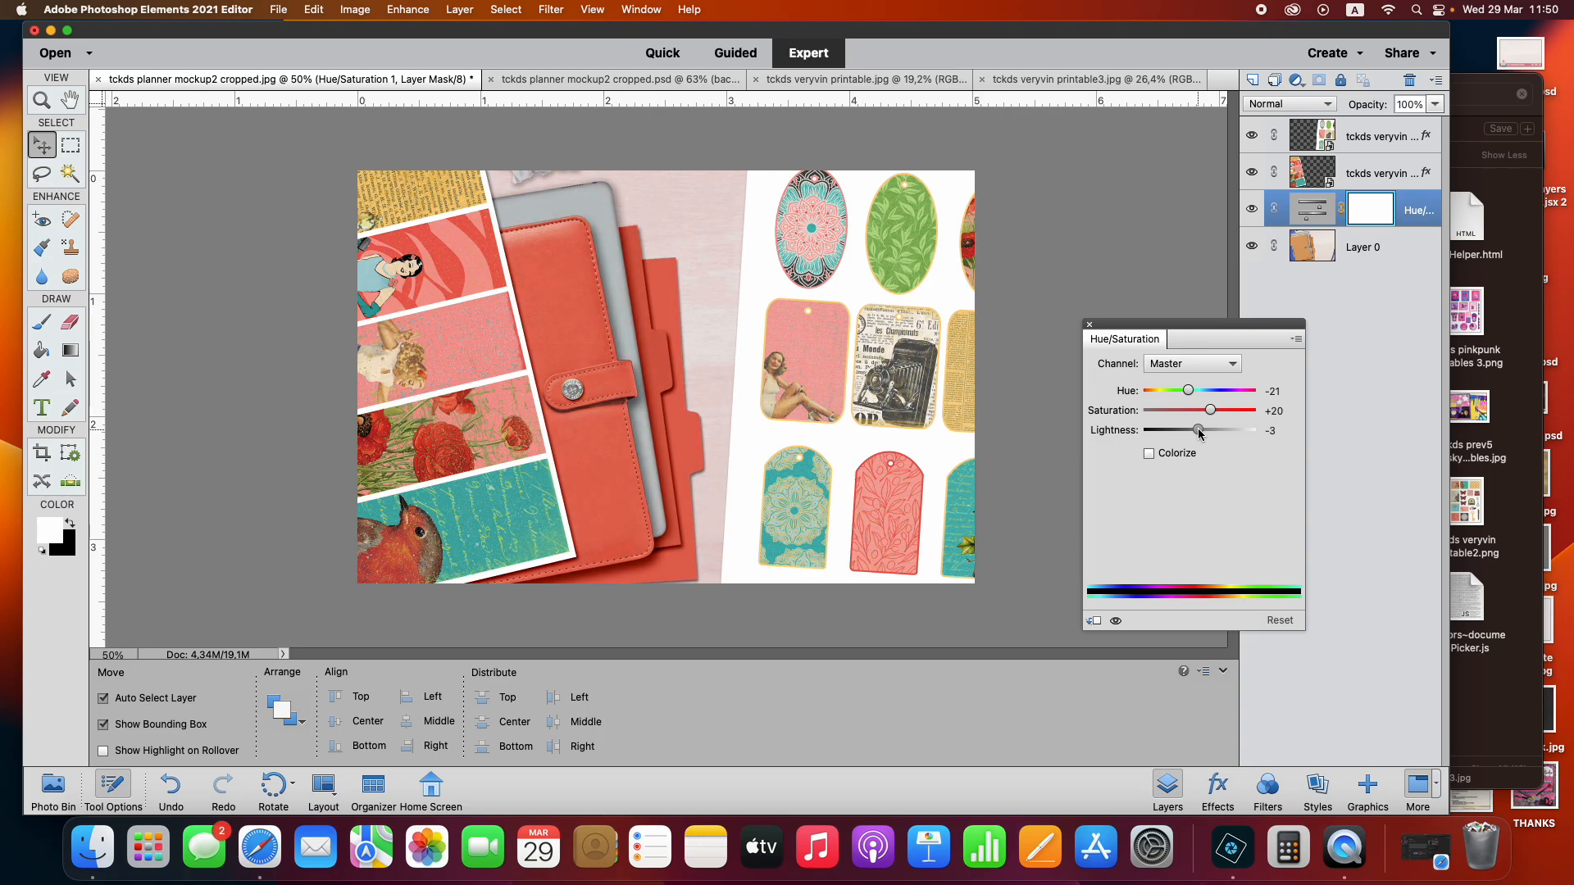
left_click(1089, 324)
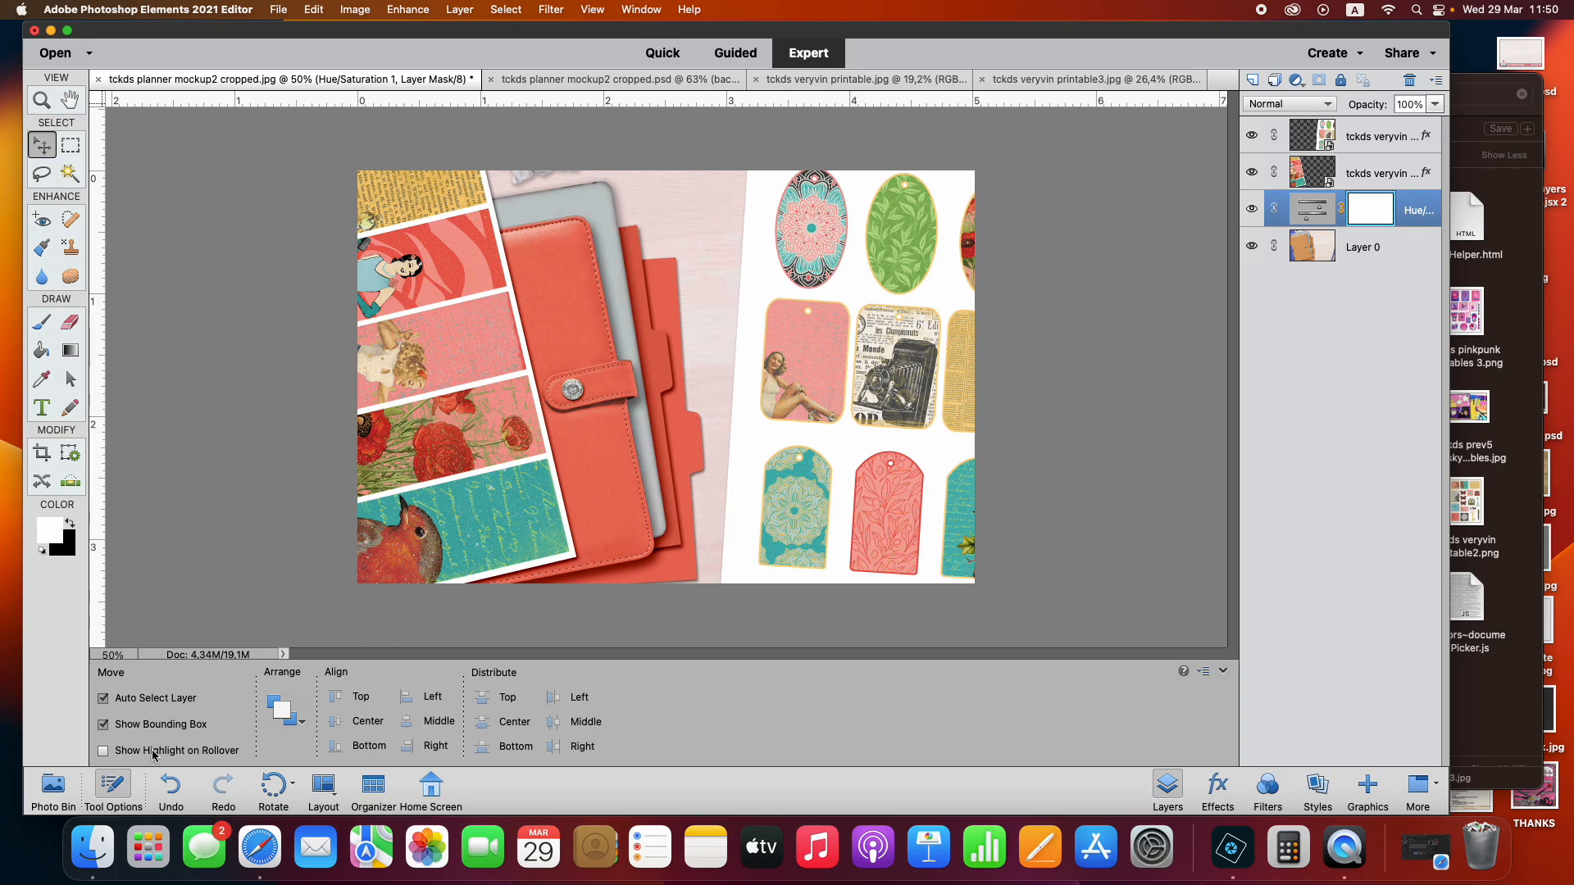
Switch to the layered file tckds planner mockup2 cropped.psd and hide layer 2 (the camera) and layer 8 (the blue device)
left_click(51, 787)
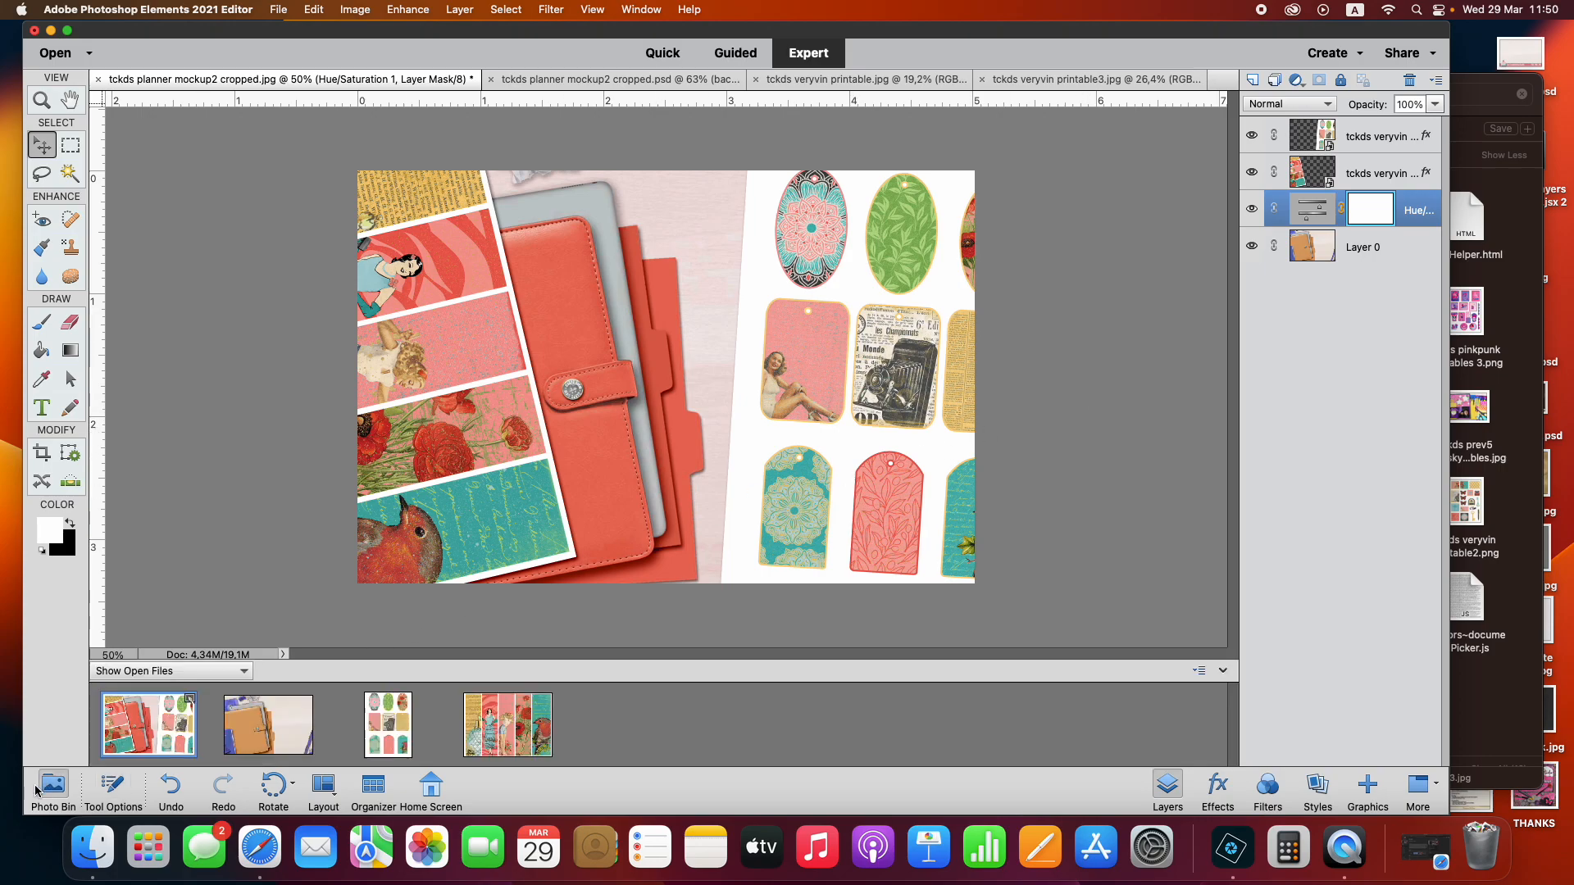
left_click(272, 735)
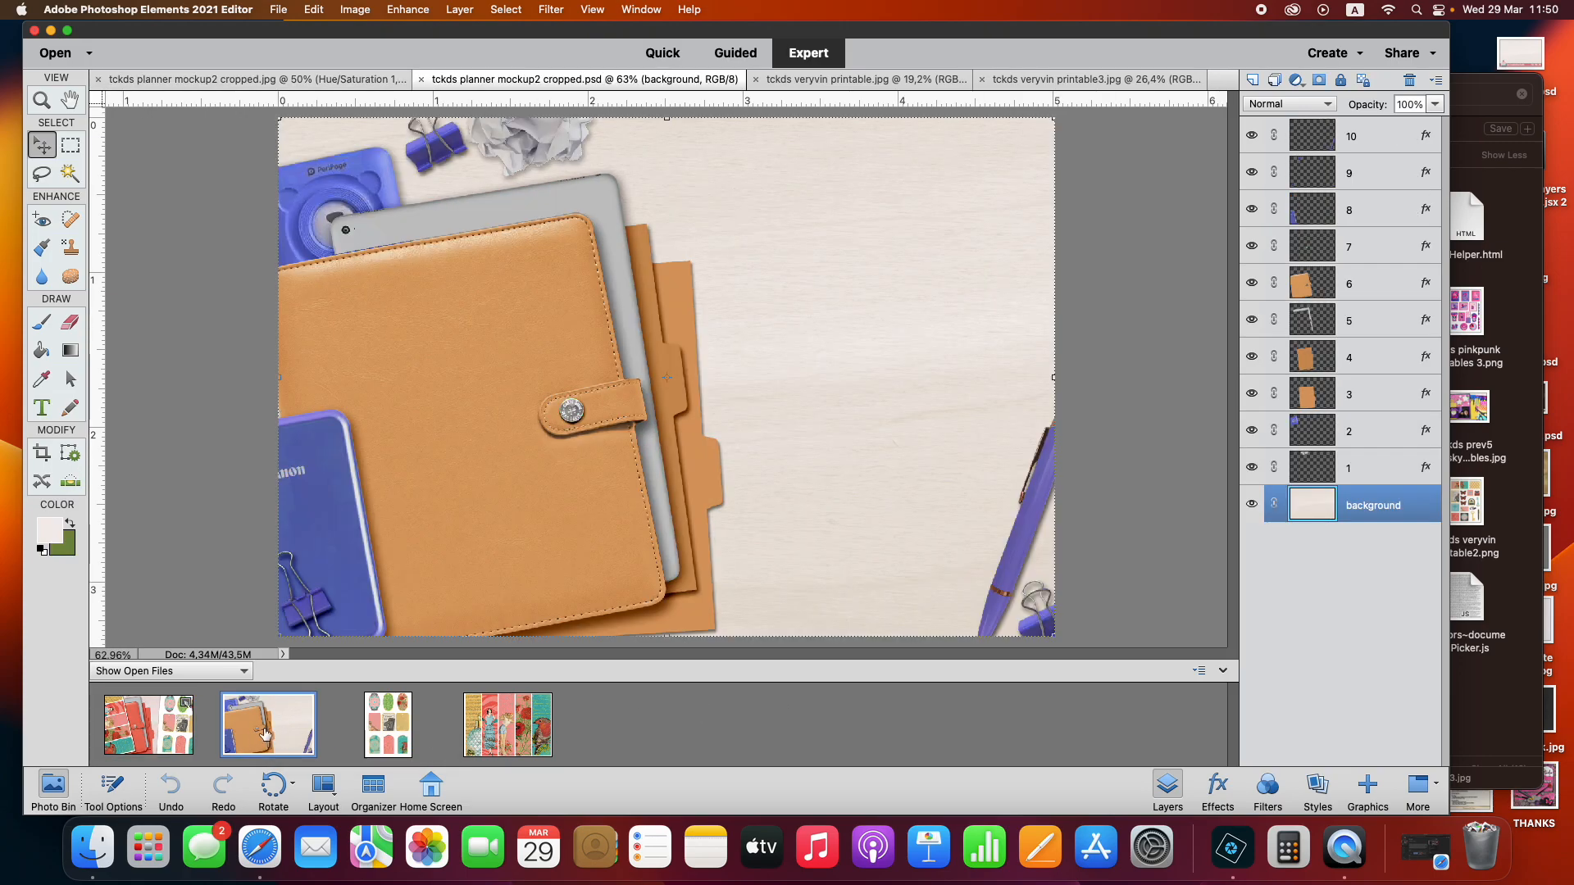
left_click(146, 735)
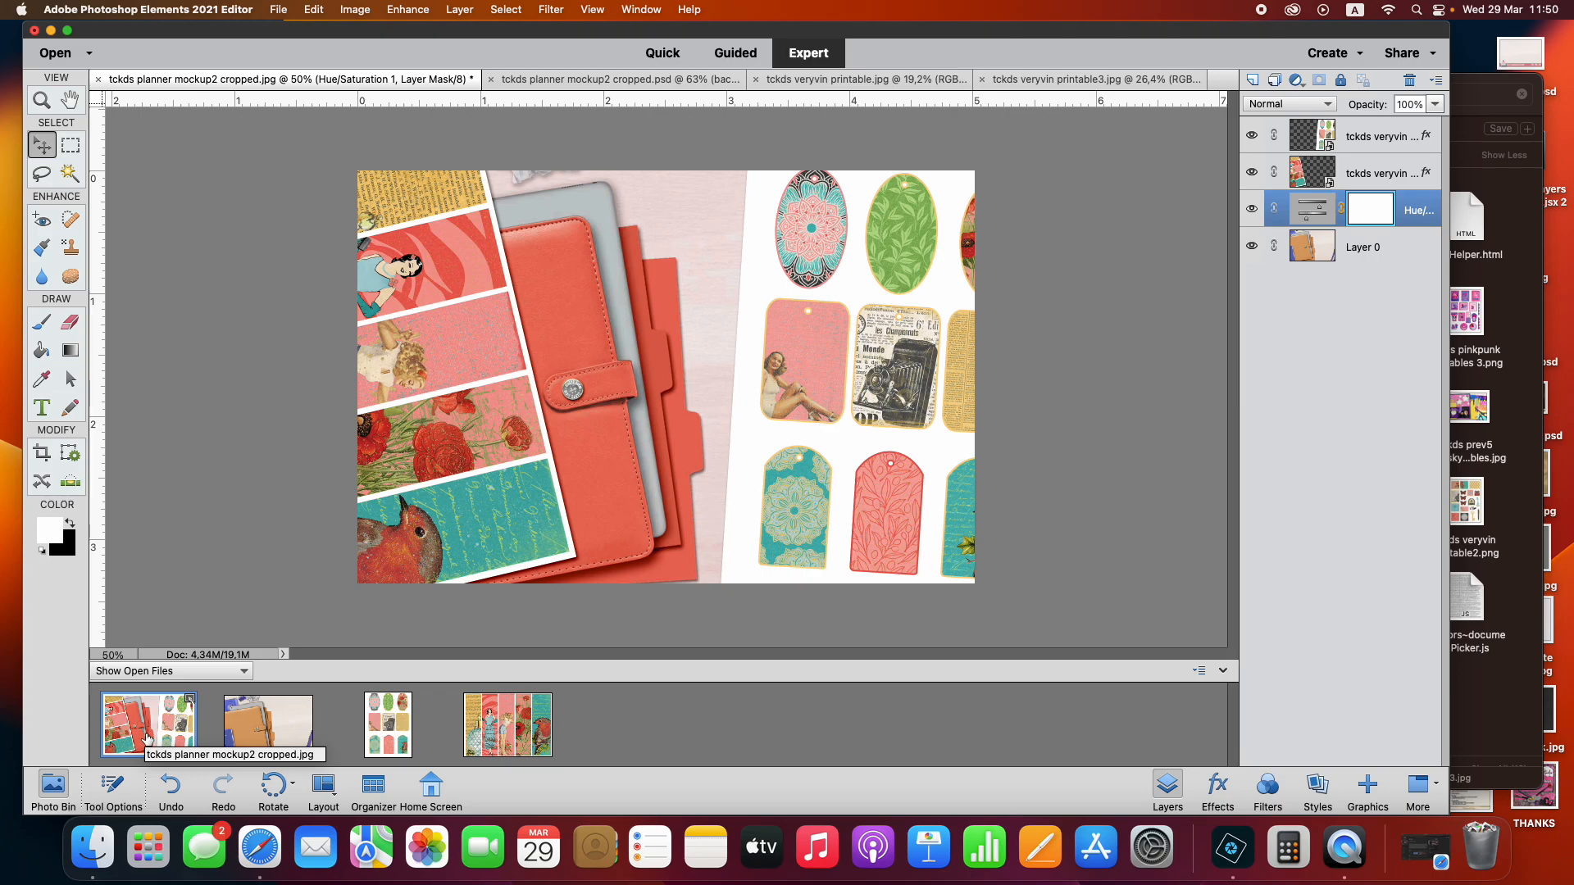
left_click(287, 732)
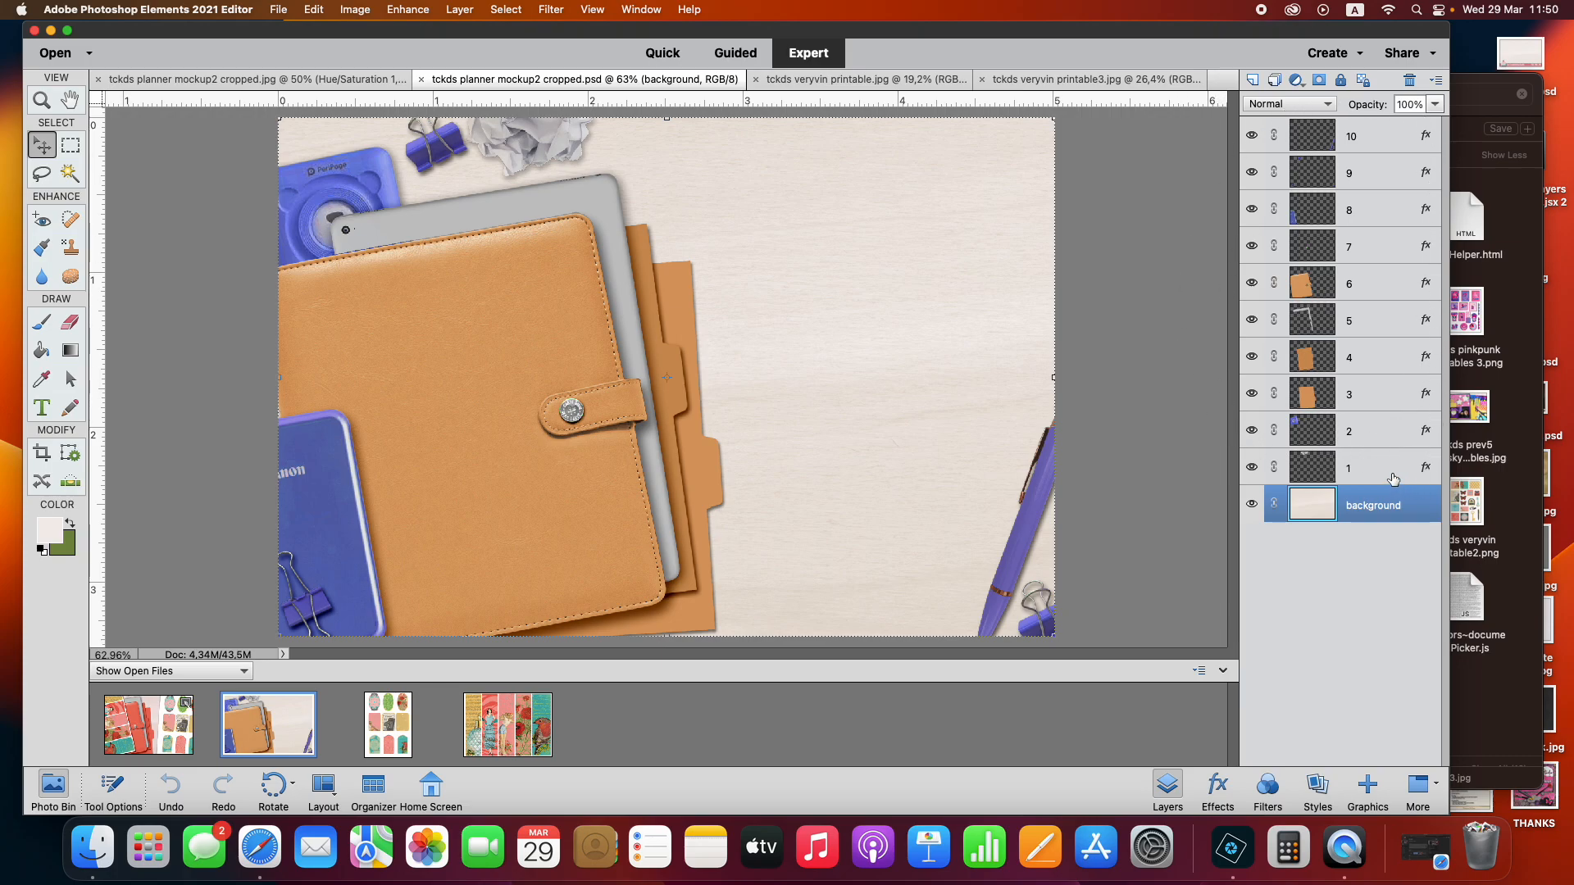
left_click(1251, 432)
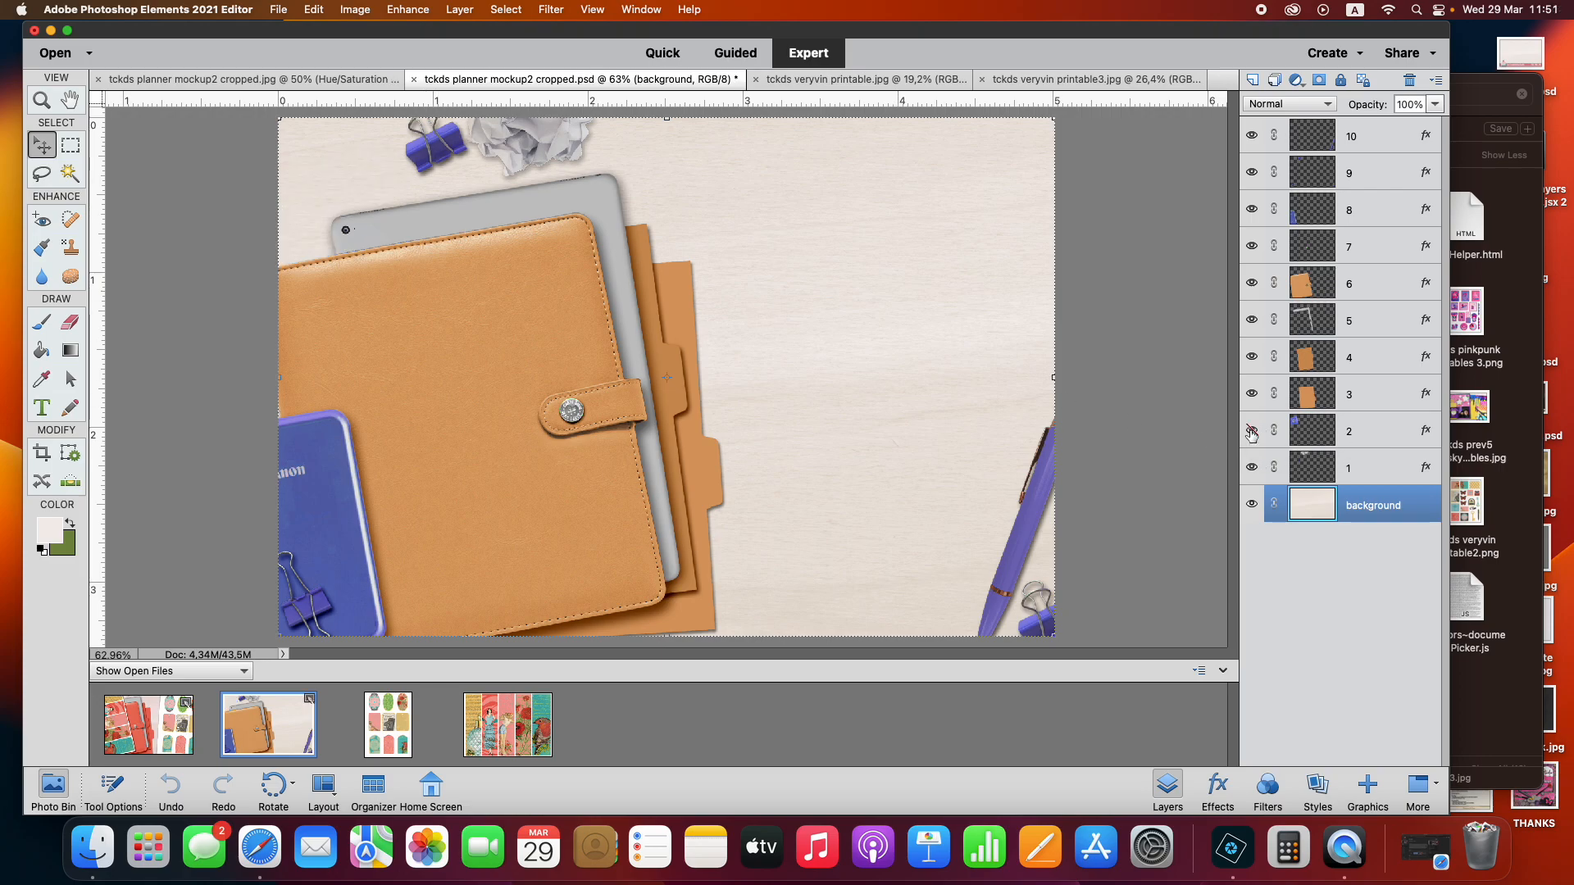
left_click(307, 526)
left_click(1250, 209)
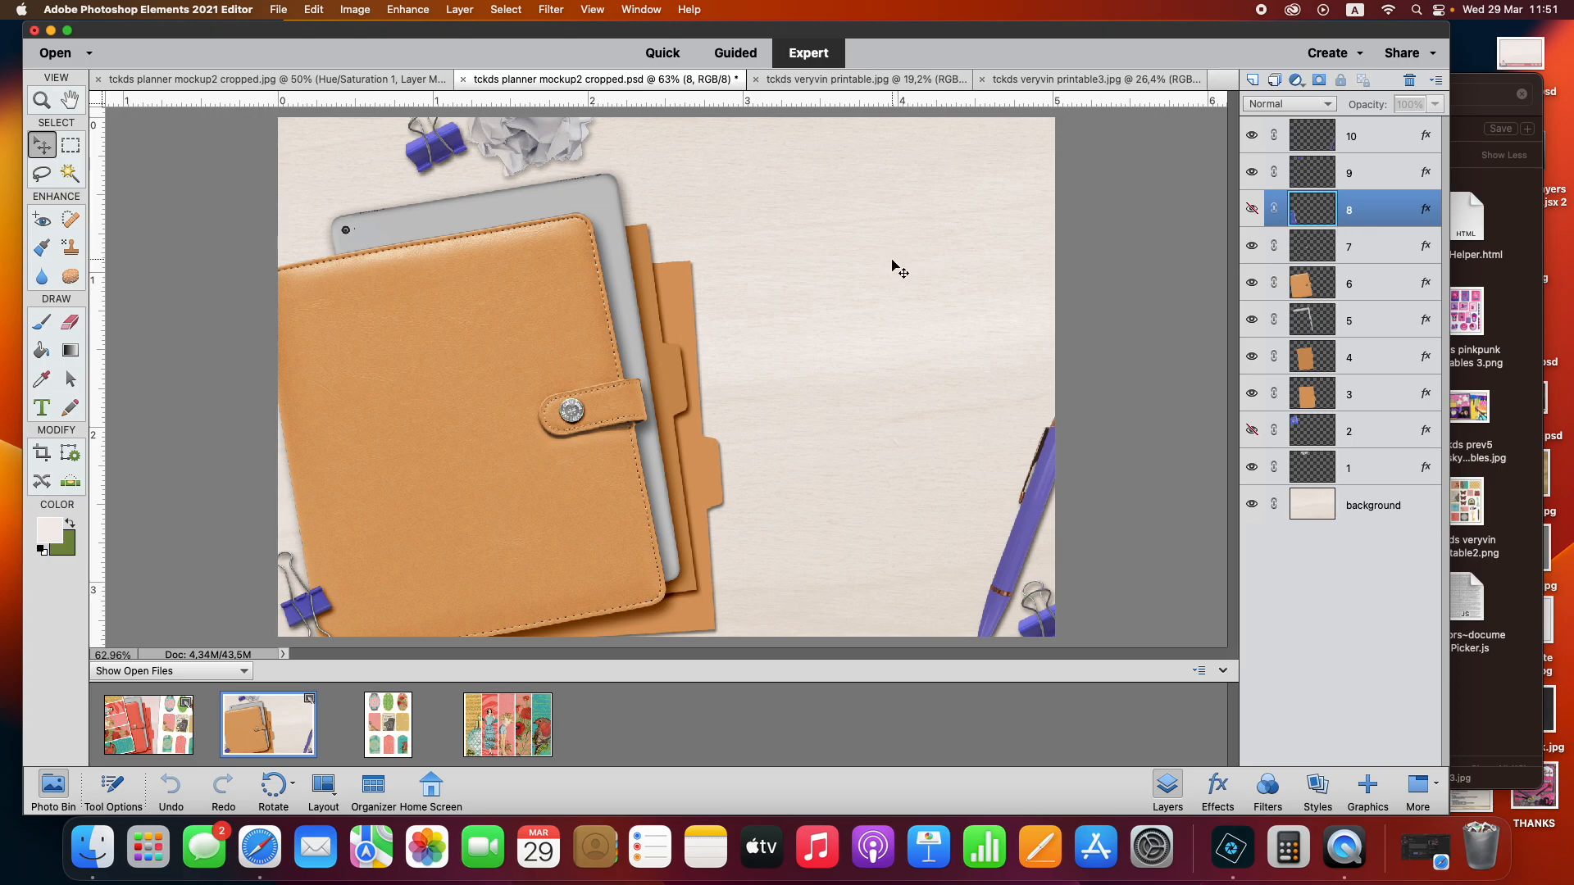
Shift the crumpled paper on layer 1 slightly right along the canvas's upper edge, undoing the stray move made after it
left_click(535, 143)
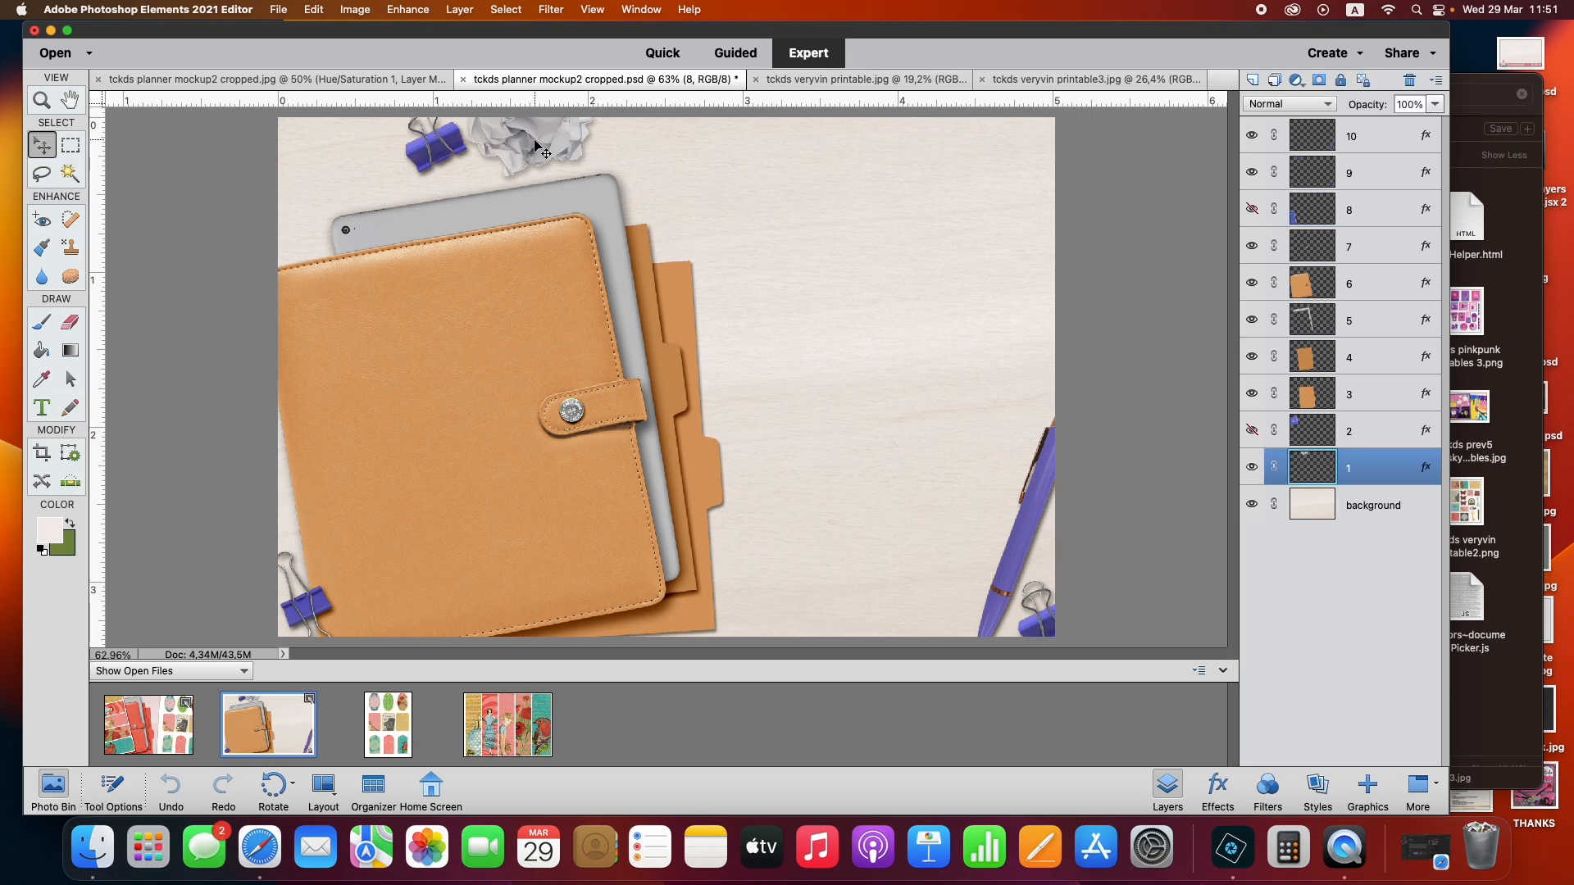
mouse_move(537, 148)
left_mouse_down()
mouse_move(566, 140)
mouse_move(539, 195)
mouse_move(852, 209)
mouse_move(550, 148)
left_mouse_up()
mouse_move(437, 334)
left_mouse_down()
mouse_move(687, 283)
mouse_move(452, 334)
left_mouse_up()
left_click(170, 788)
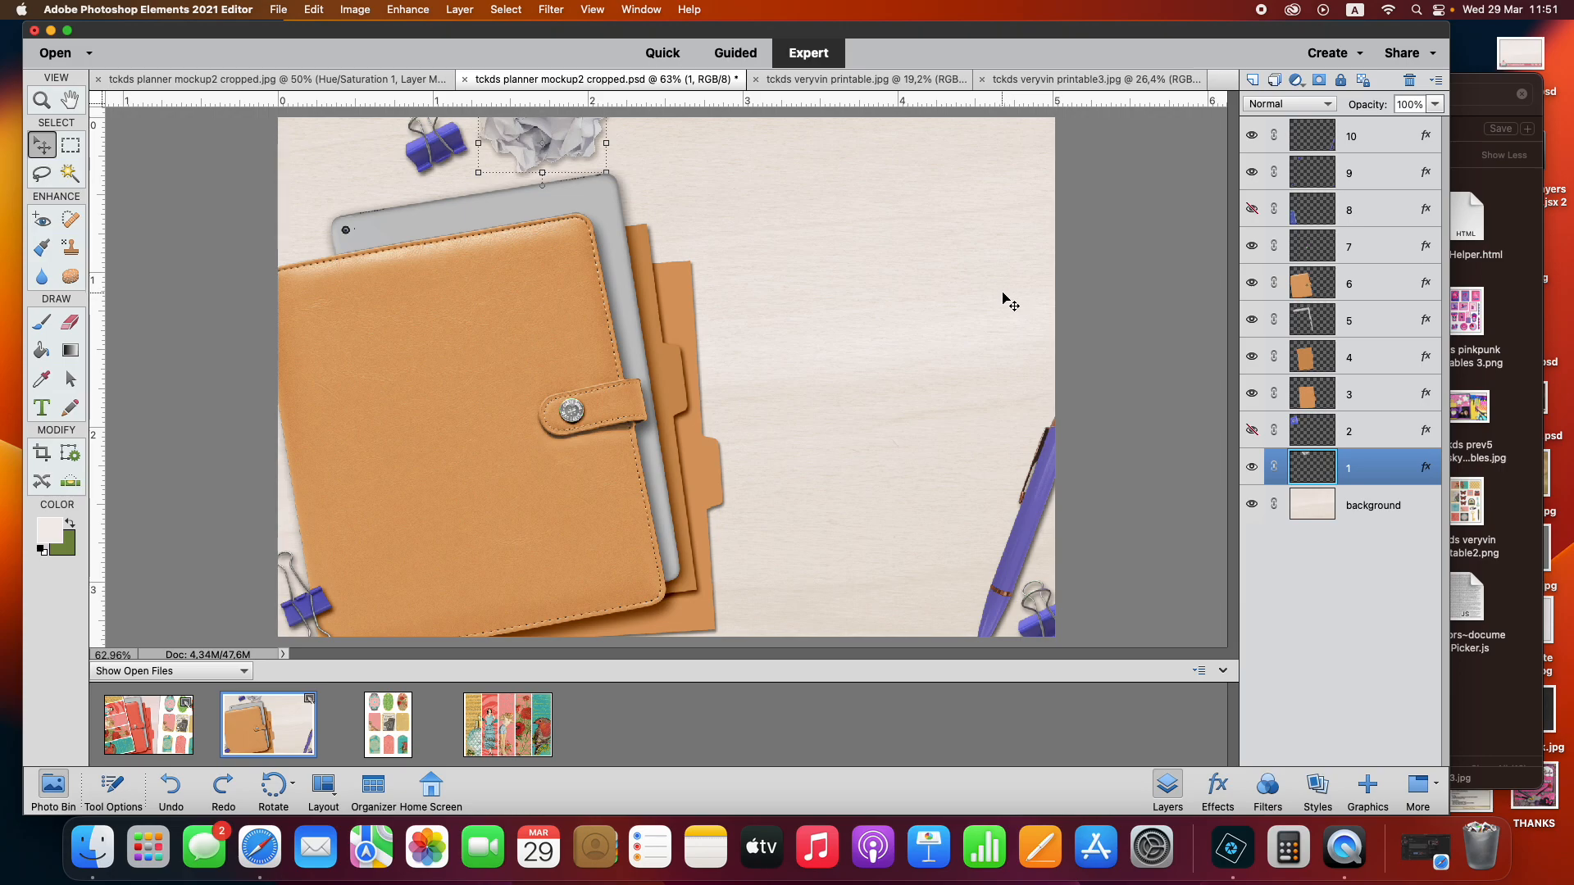
Duplicate layer 1 as "1 copy" and move the copied crumpled paper to the canvas's upper-left area, above the tablet
right_click(1353, 469)
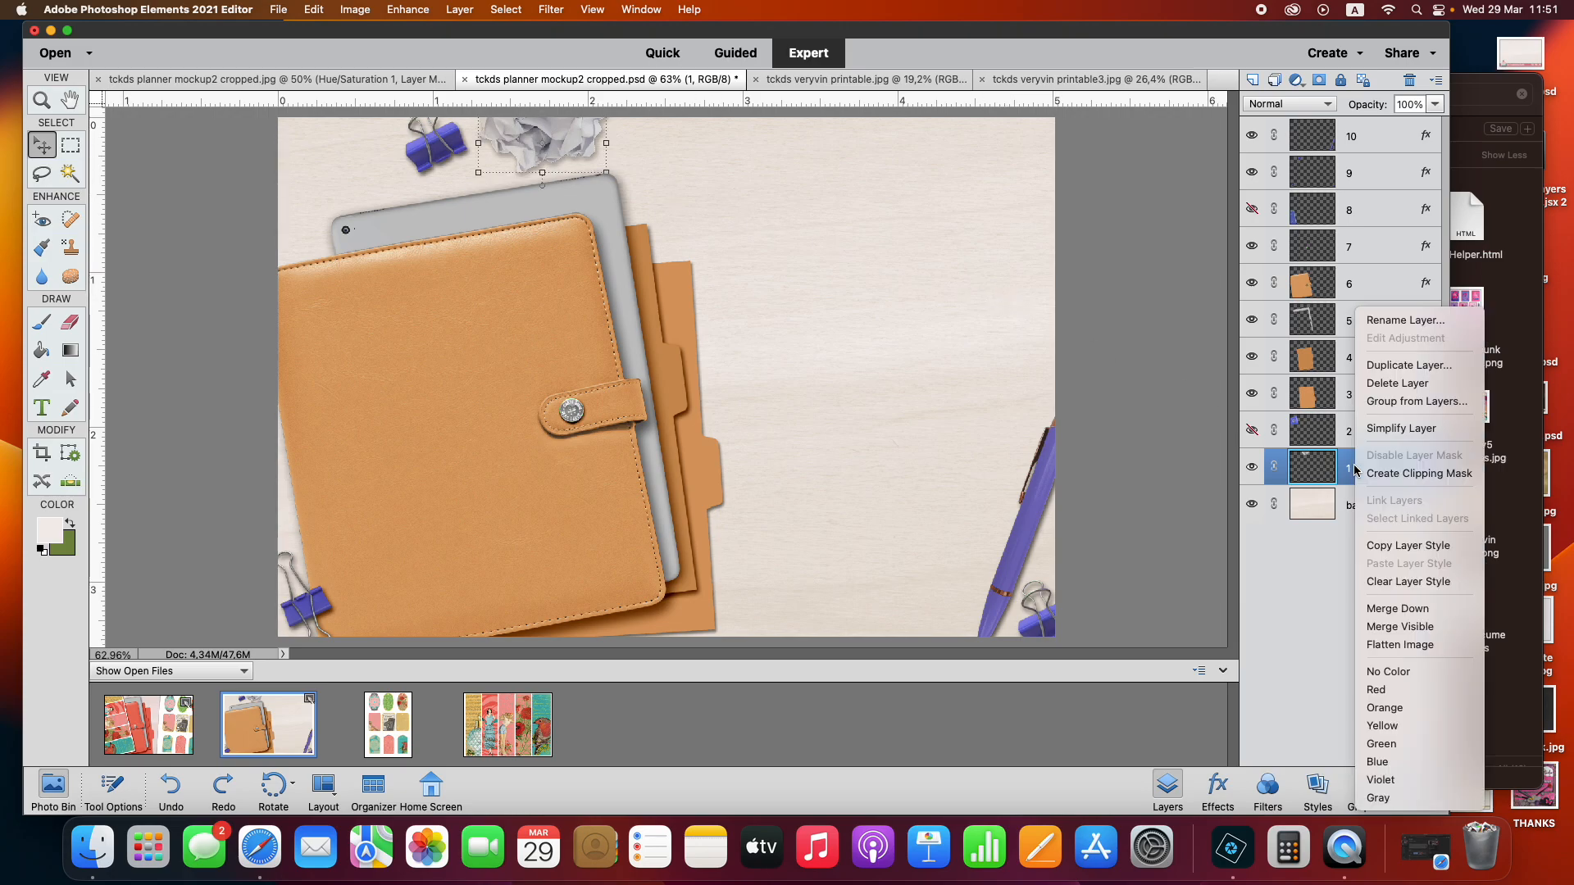
left_click(1393, 366)
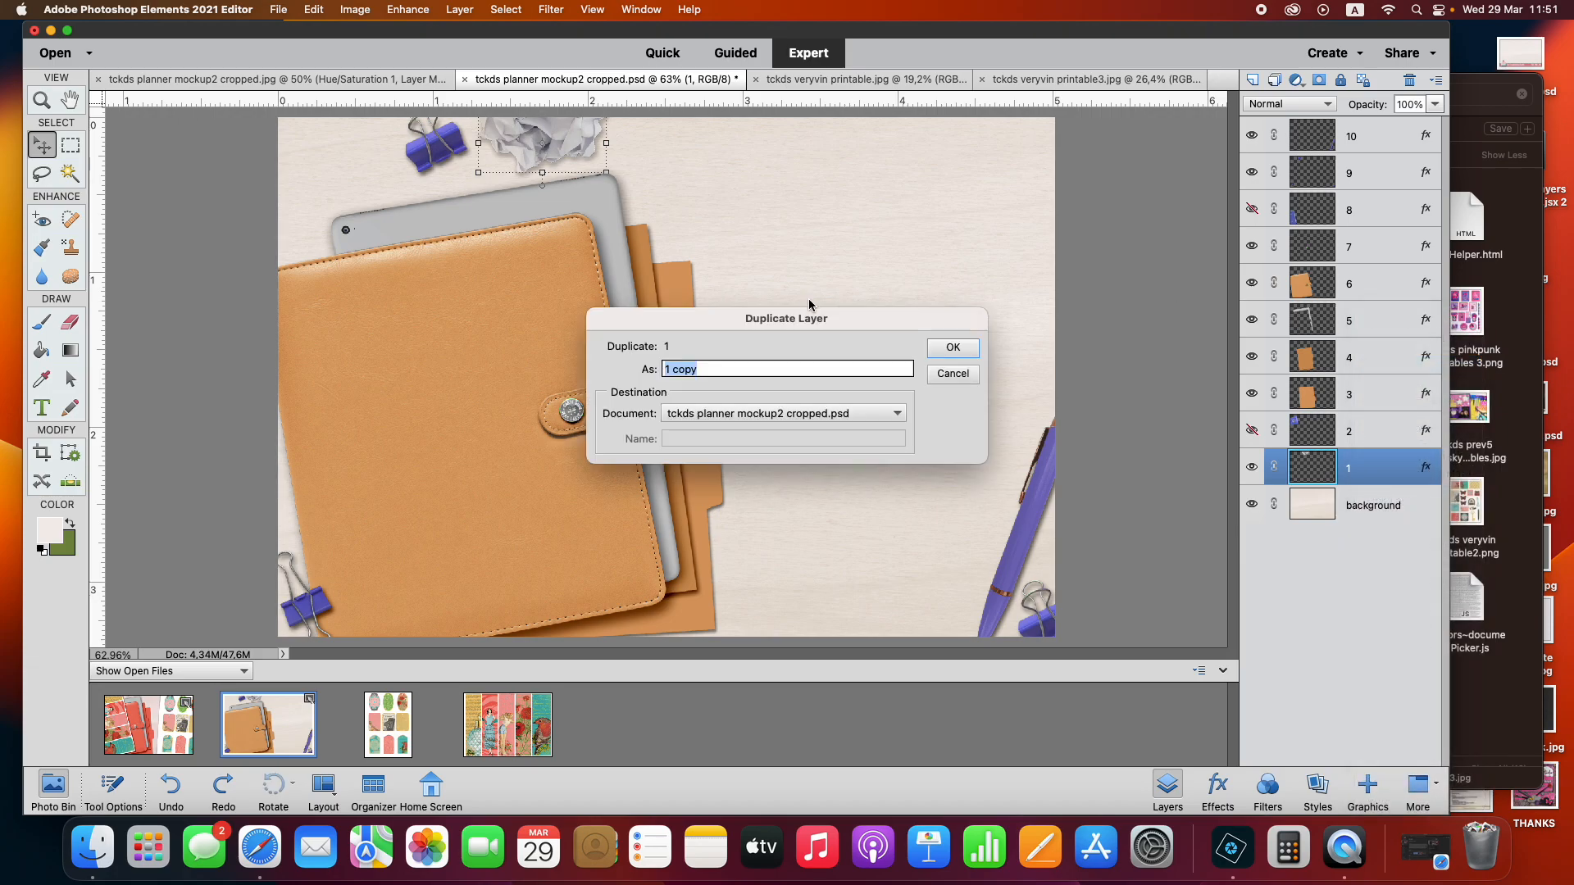
left_click(952, 348)
left_click_drag(513, 154, 320, 209)
Rotate the crumpled paper copy 90° left and tuck it partly beyond the canvas's upper-left edge
left_click(406, 164)
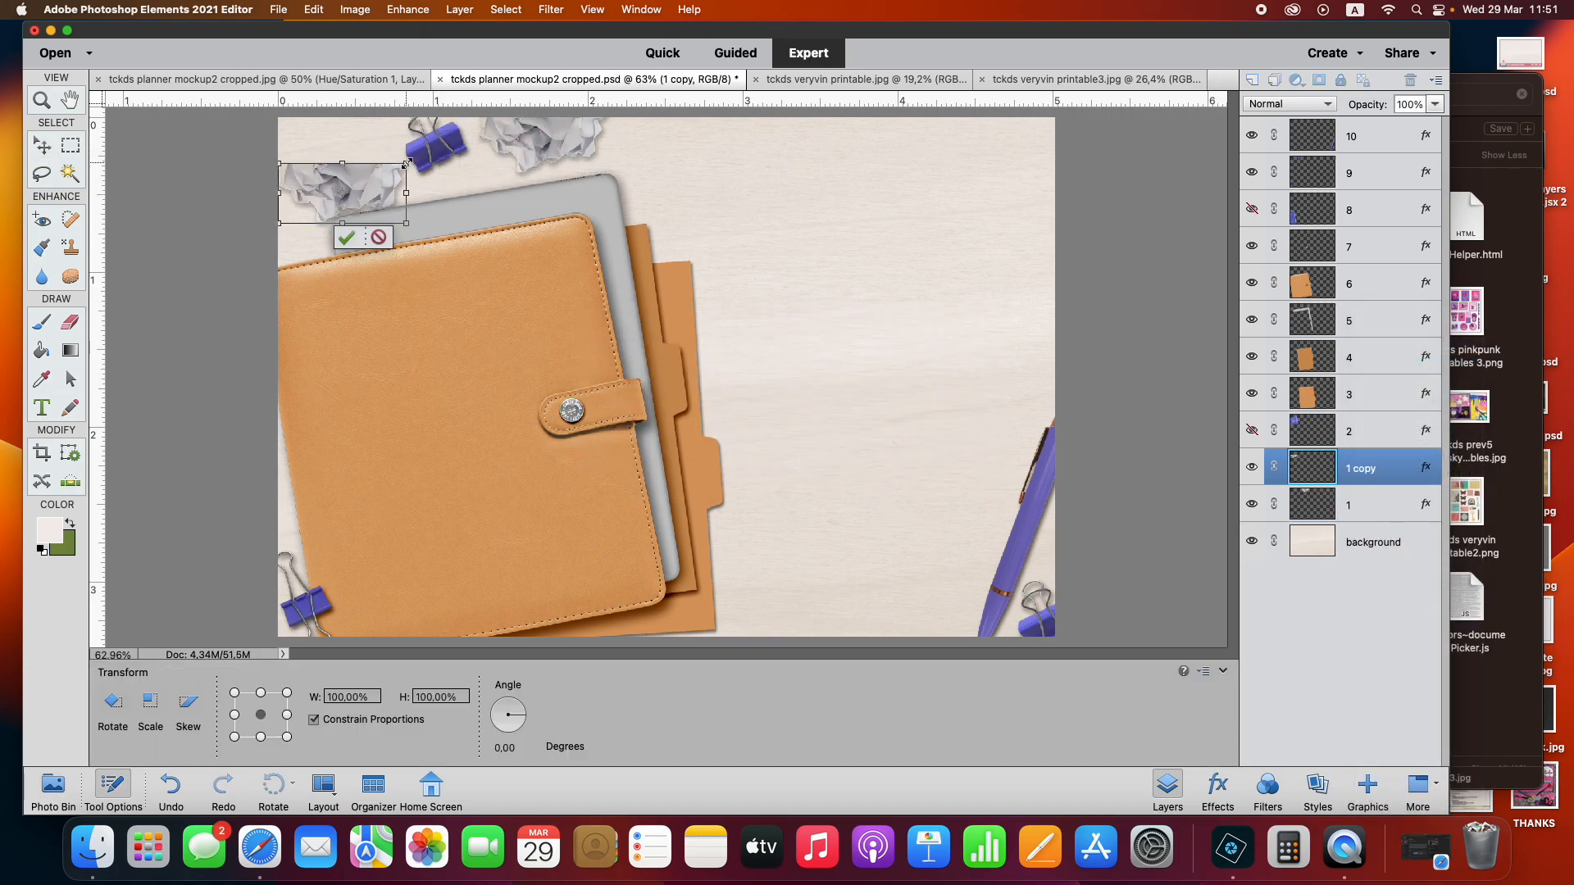
right_click(351, 188)
left_click(397, 362)
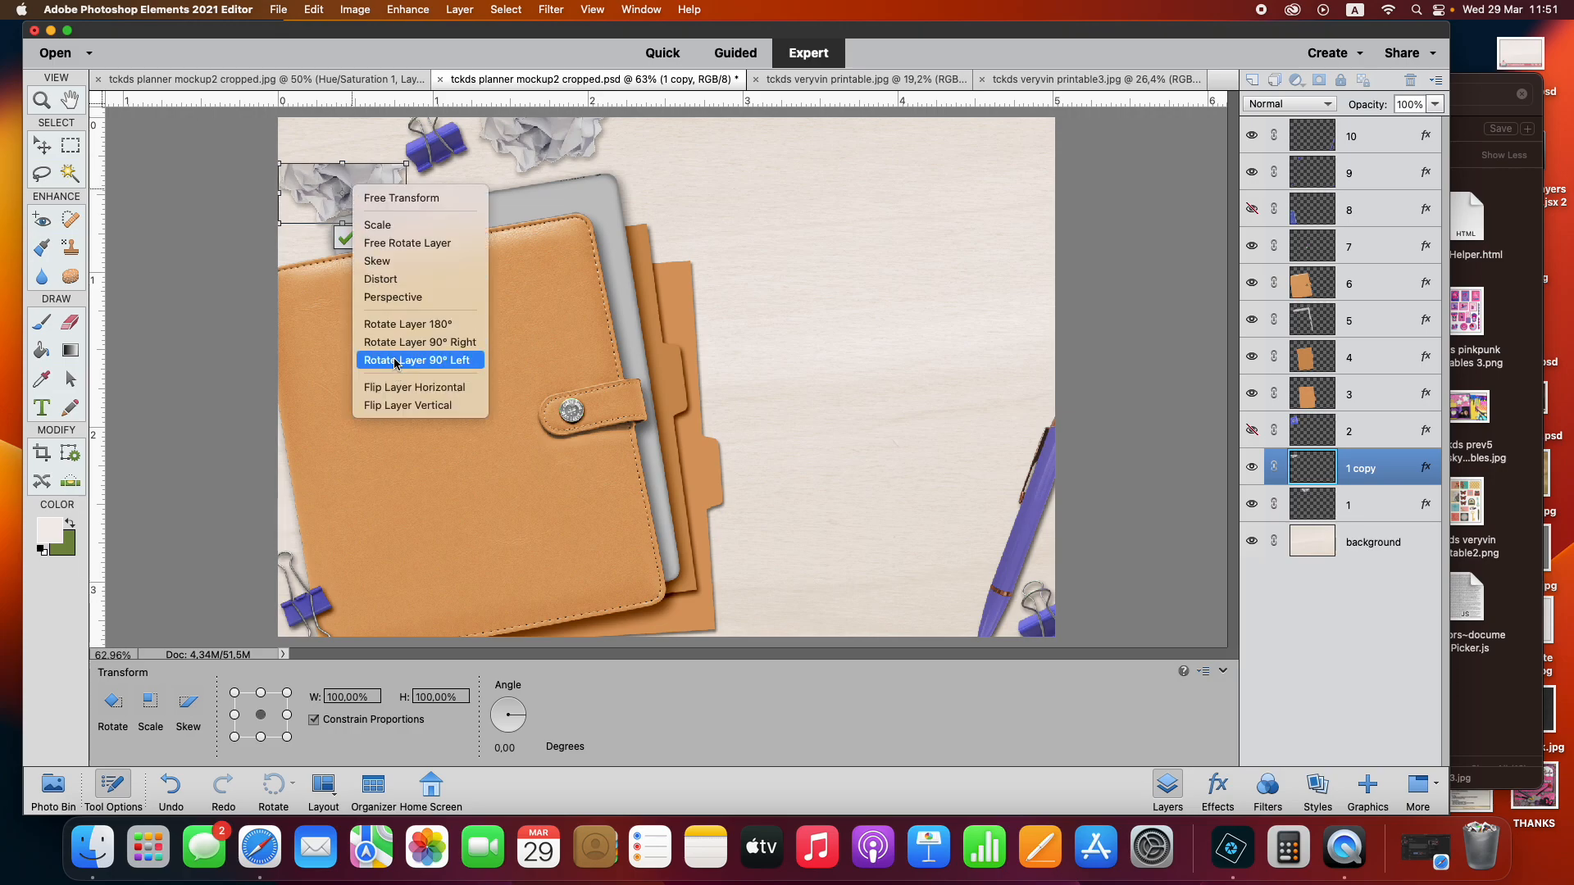
left_click_drag(352, 182, 304, 177)
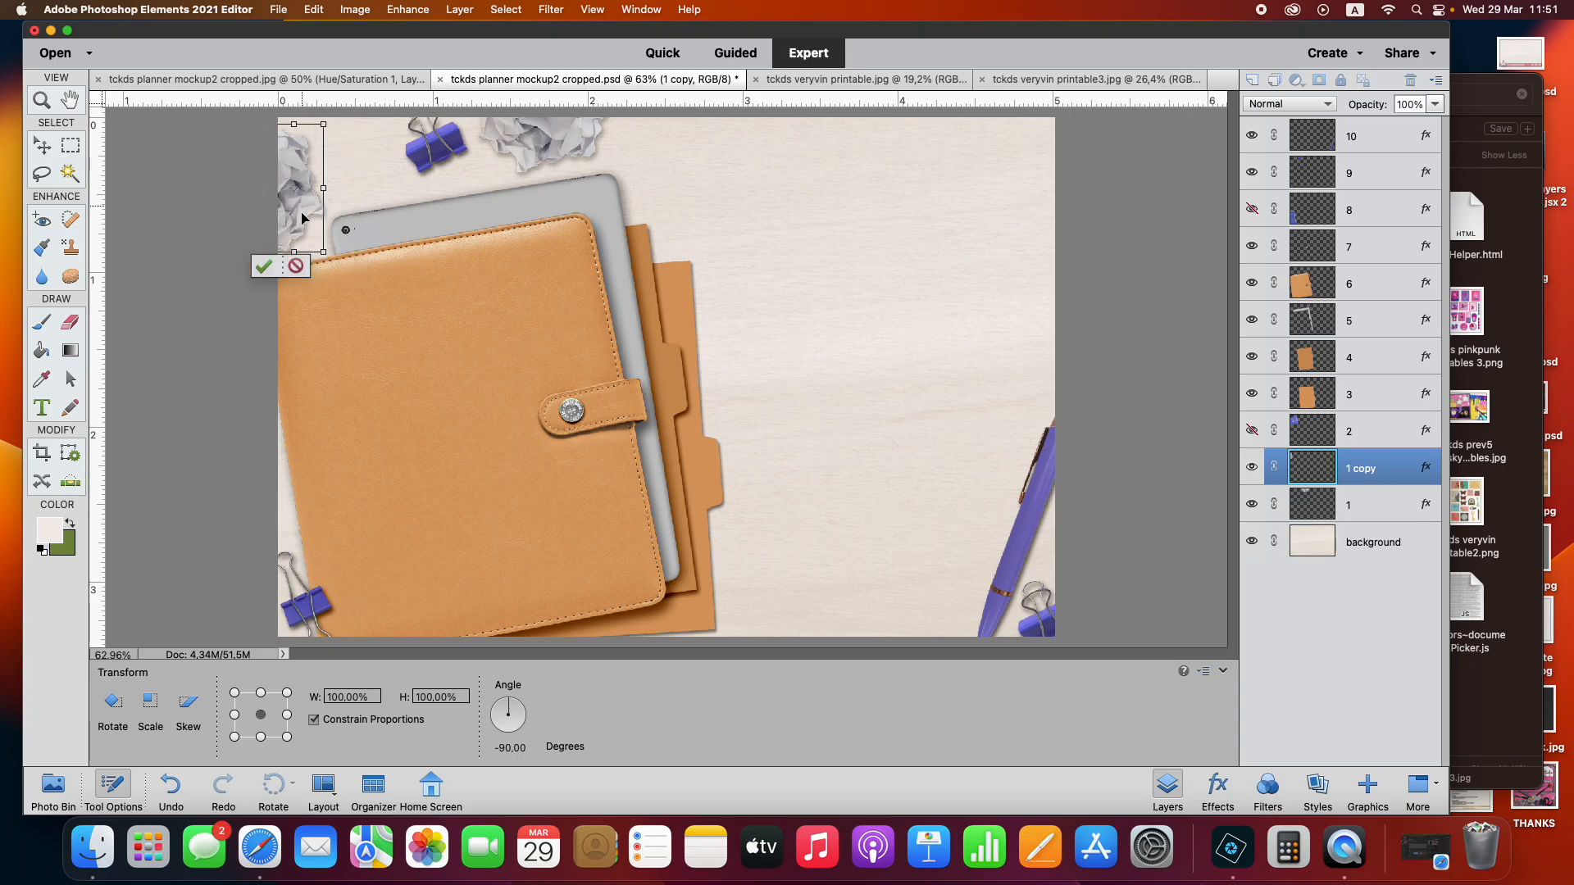
left_click(262, 265)
Duplicate the rotated crumpled paper as "1 copy 2" and move it across to the purple pen near the canvas's right edge
right_click(1377, 465)
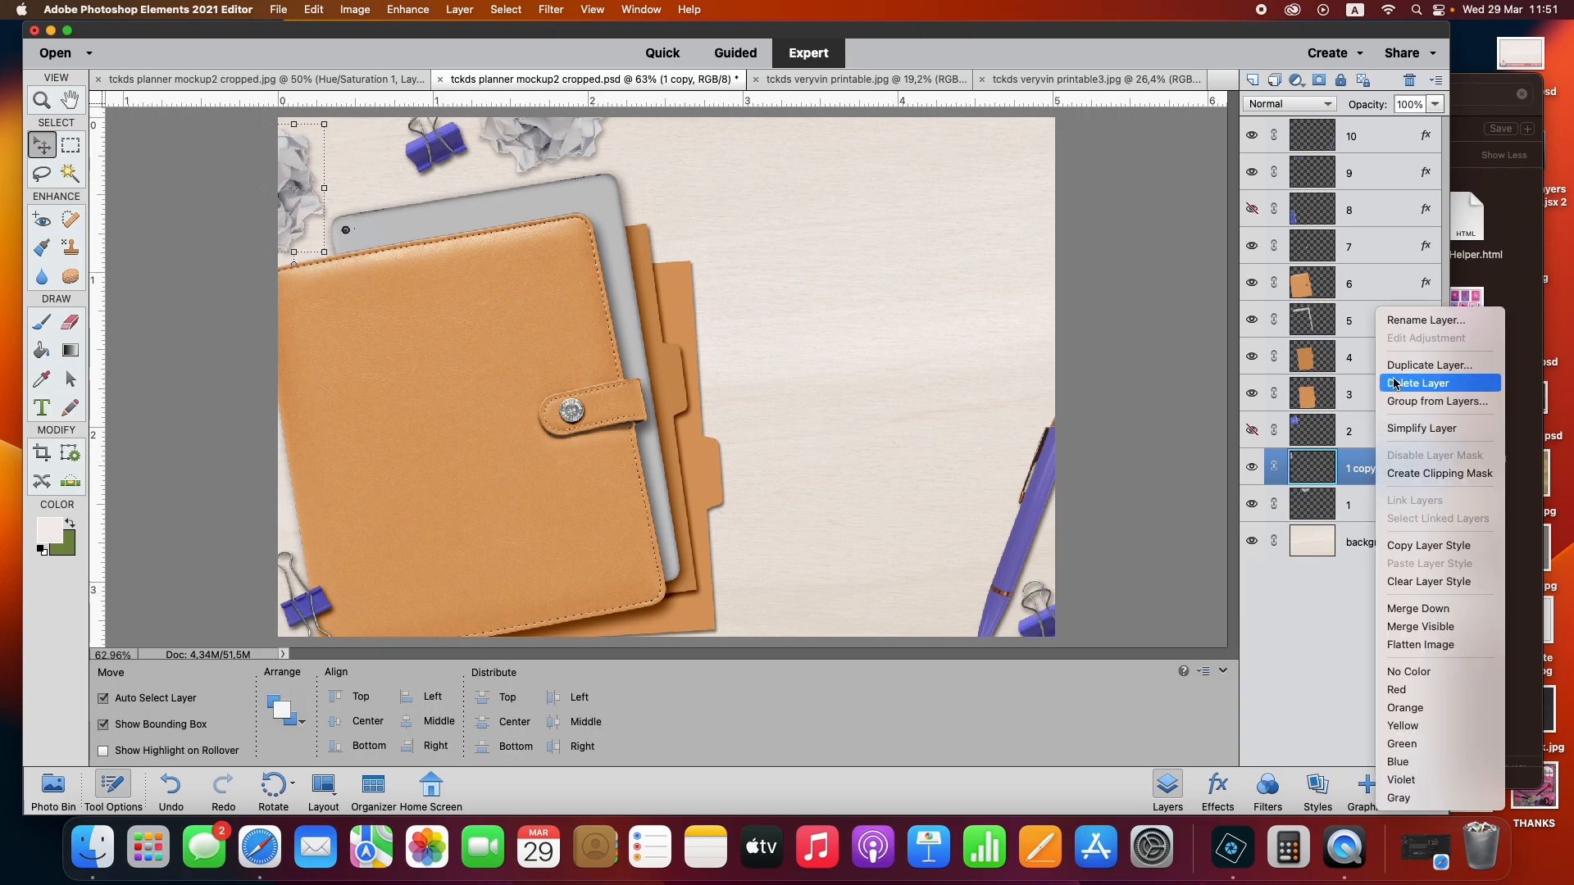
left_click(955, 282)
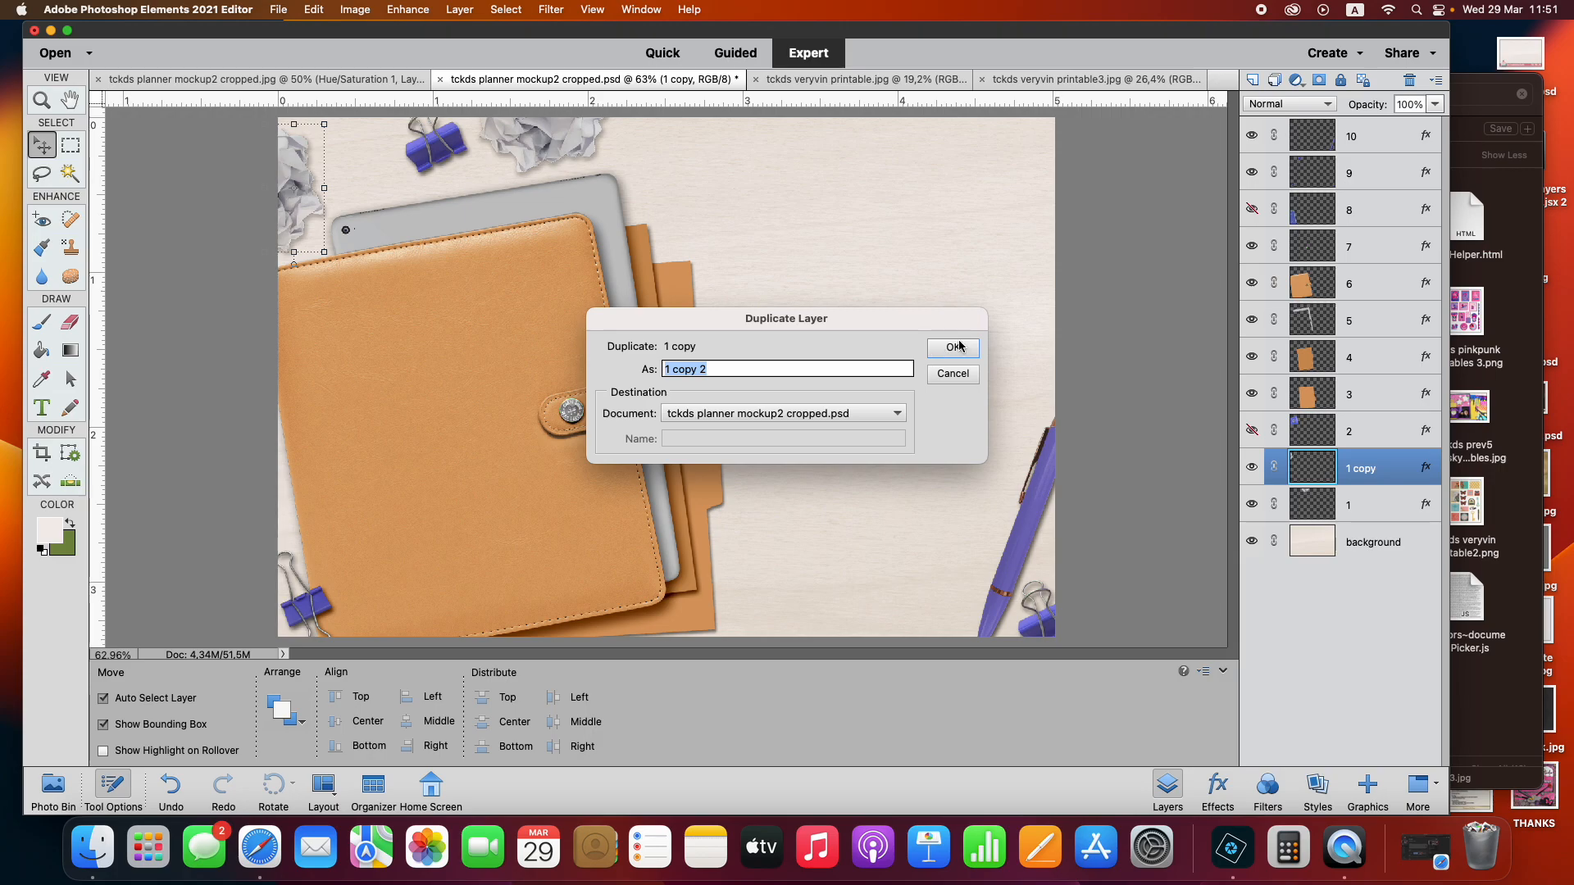
left_click(951, 349)
left_click_drag(296, 200, 1005, 525)
Flip the "1 copy 2" paper horizontally and place it above the pen, partly beyond the canvas's right edge
right_click(1014, 463)
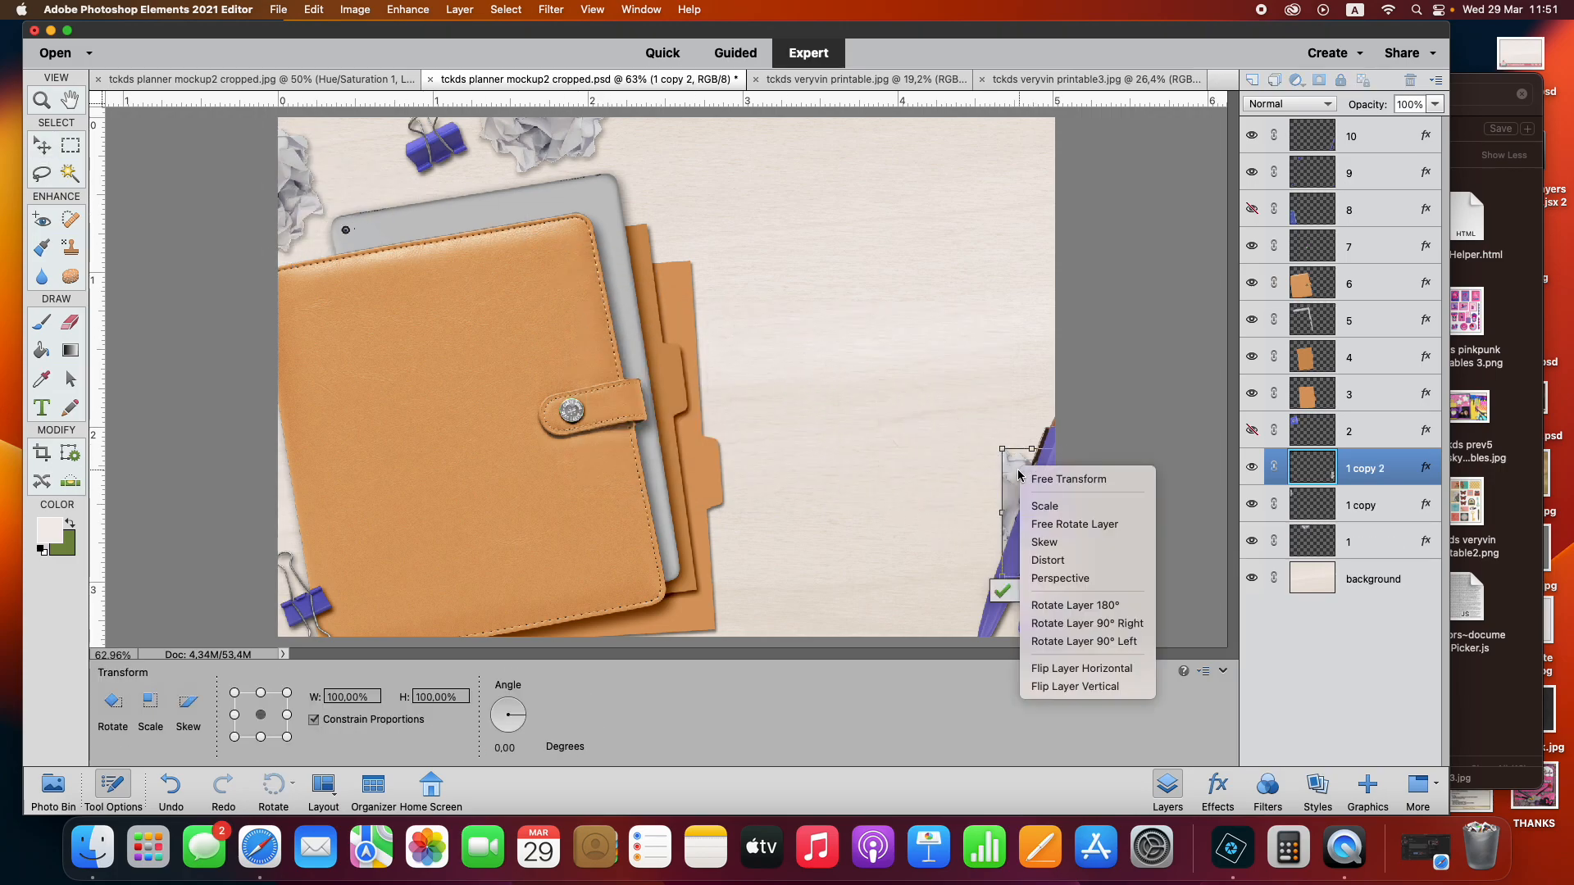
left_click(1066, 666)
left_click_drag(1038, 526, 1037, 388)
left_click(997, 431)
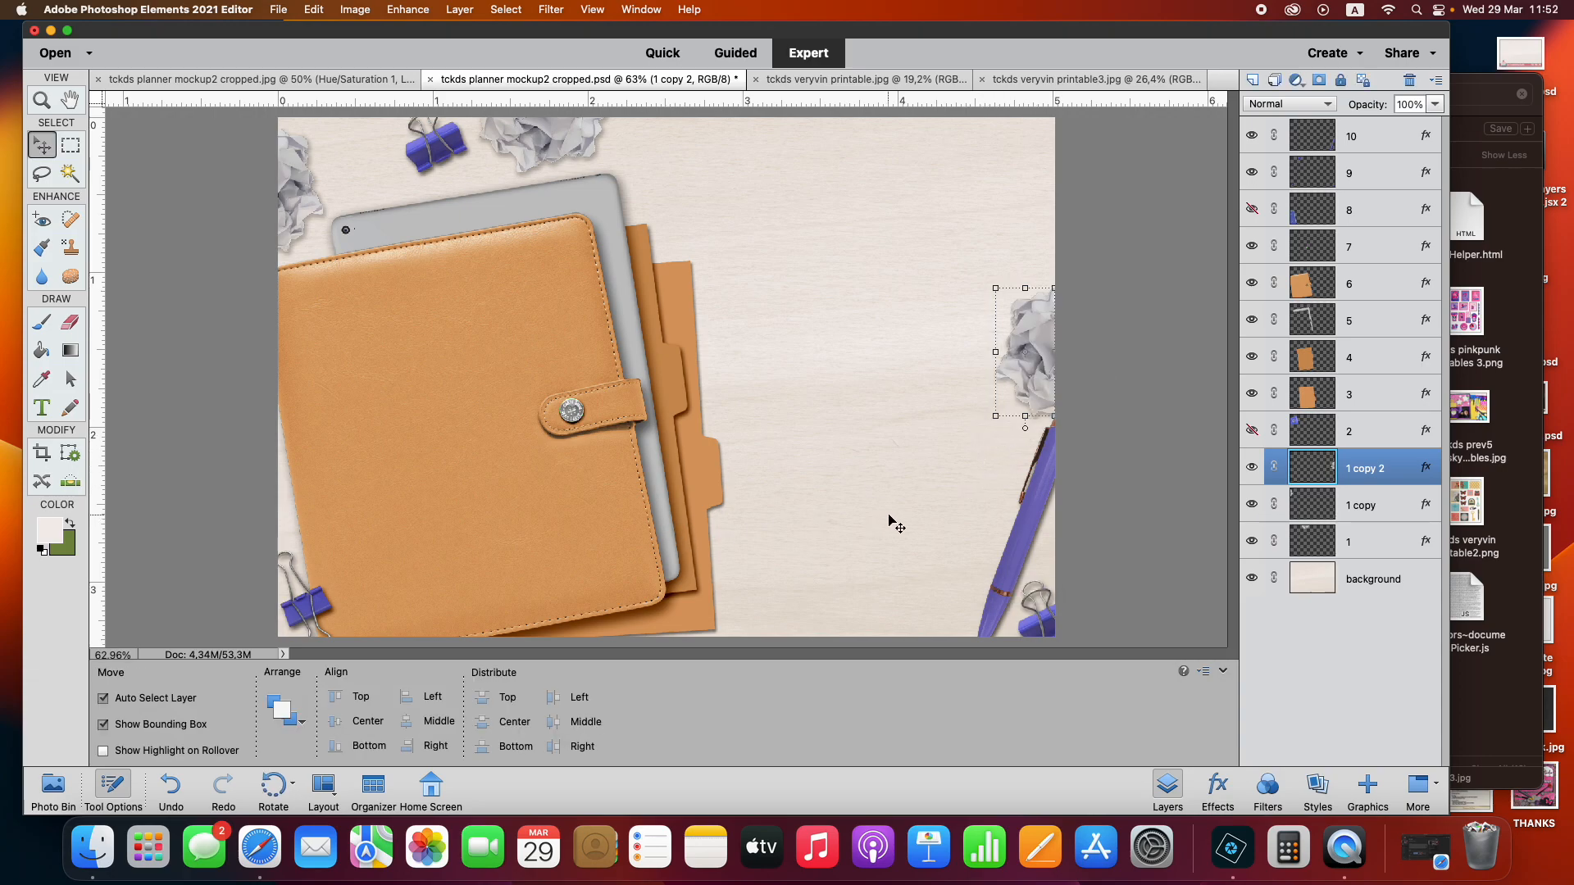
Add a Hue/Saturation adjustment above planner layer 6 with hue +5 and saturation +38
left_click(525, 547)
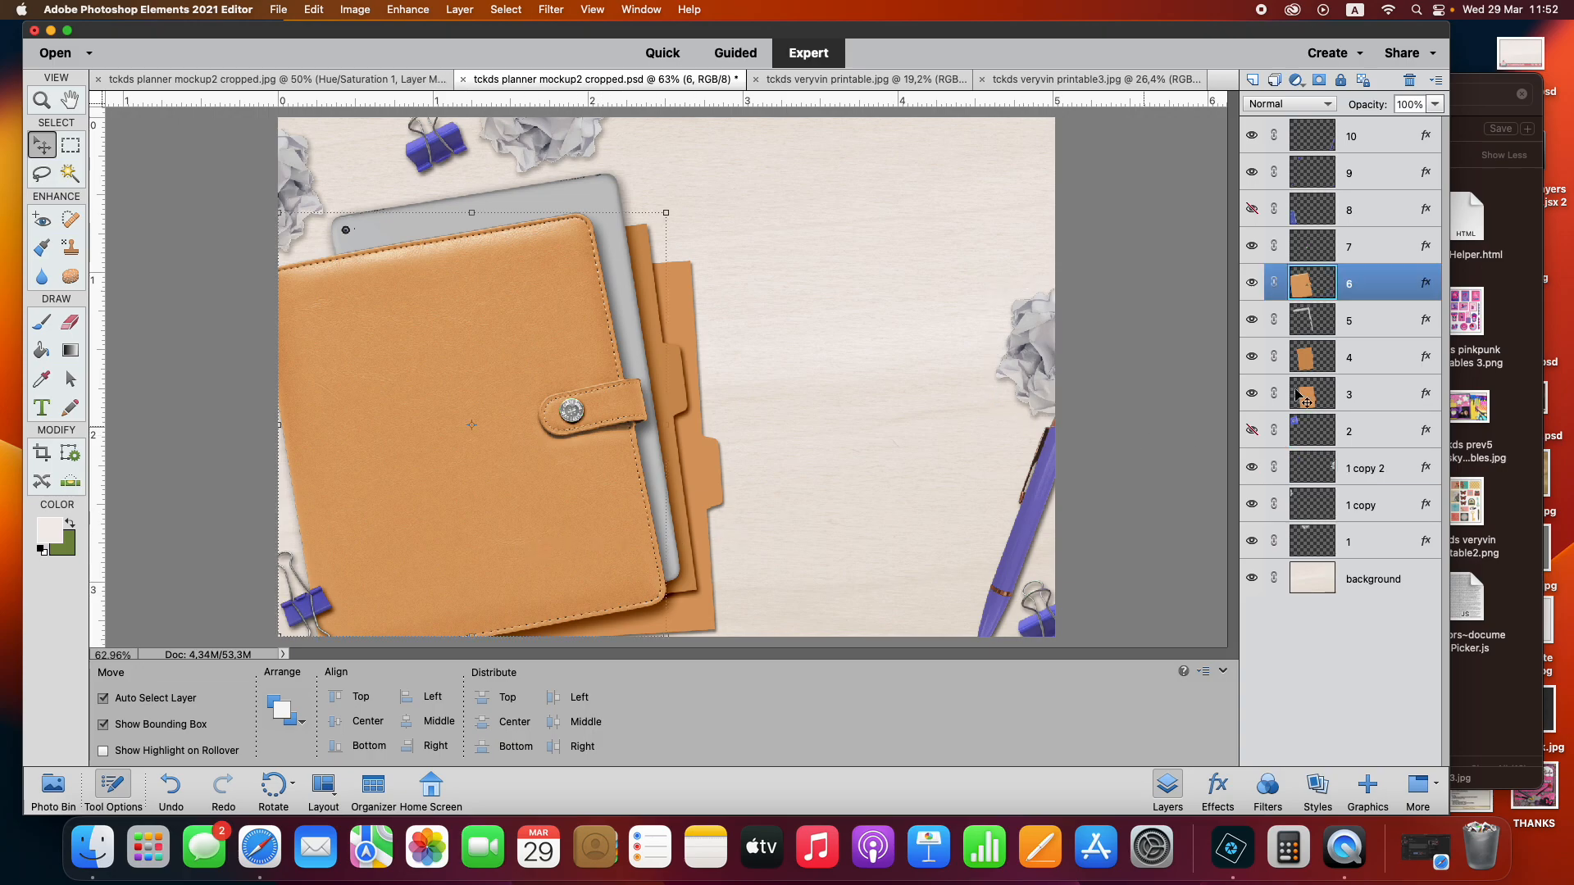
left_click(1296, 80)
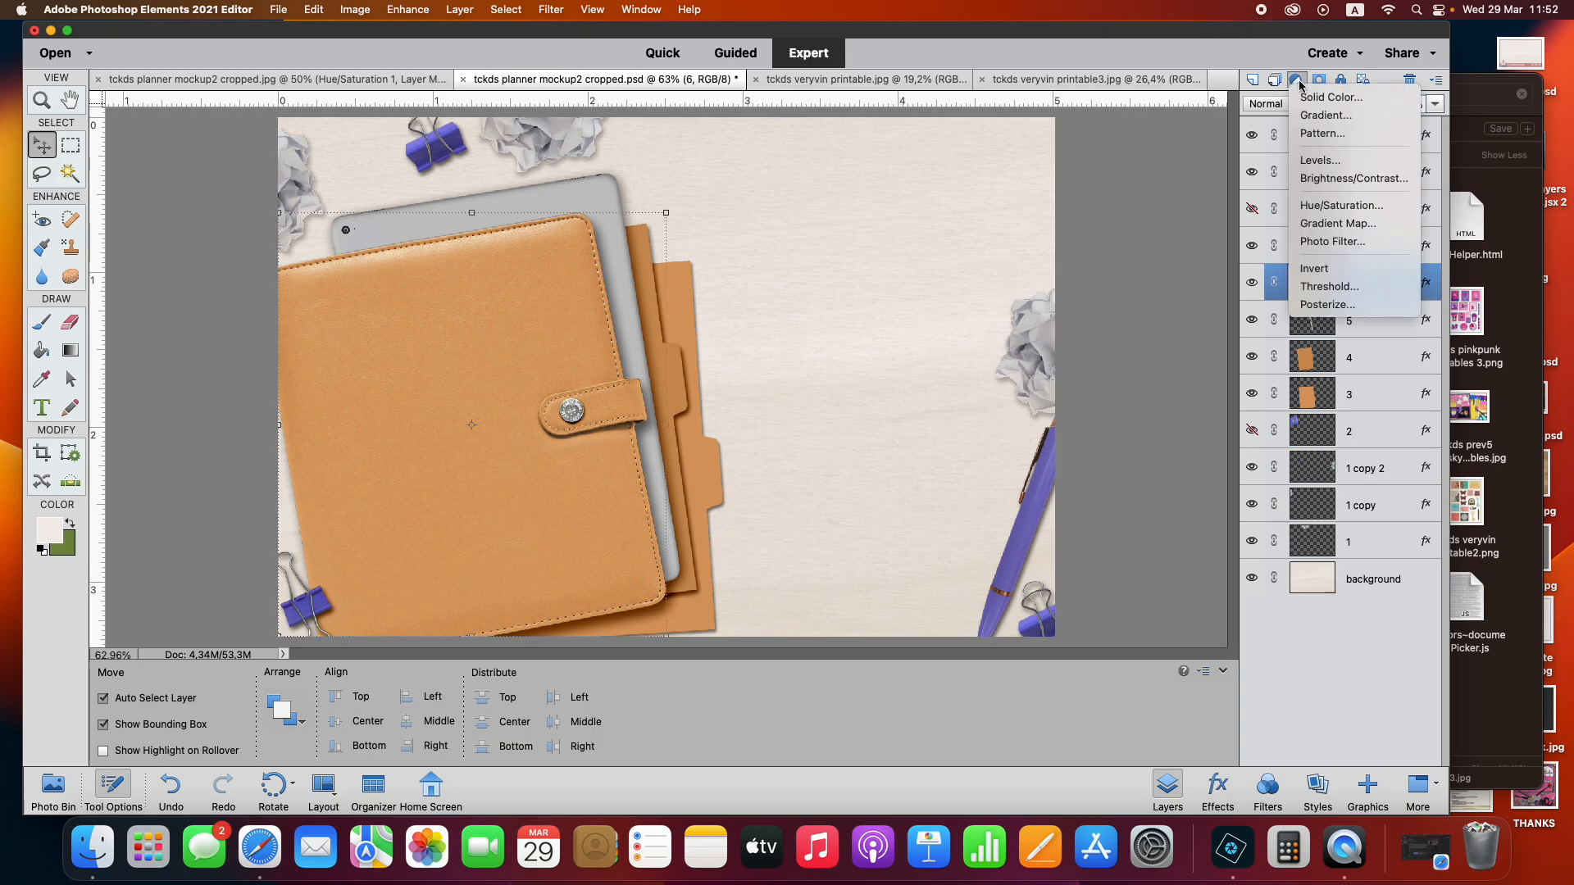
left_click(1322, 205)
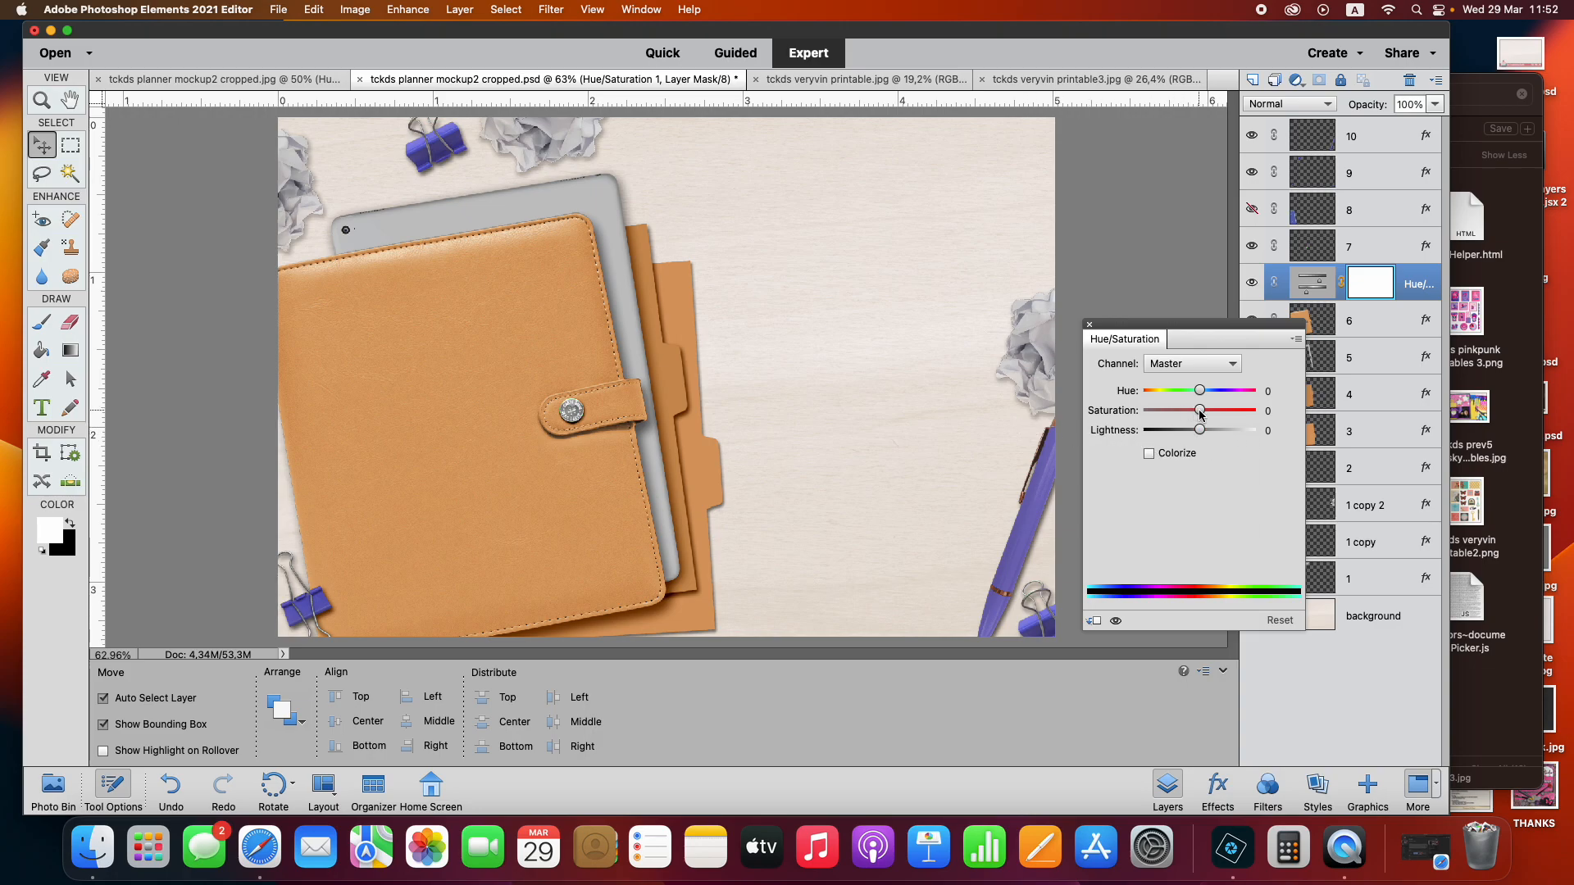
mouse_move(1199, 414)
left_mouse_down()
mouse_move(1216, 417)
mouse_move(1204, 396)
left_mouse_up()
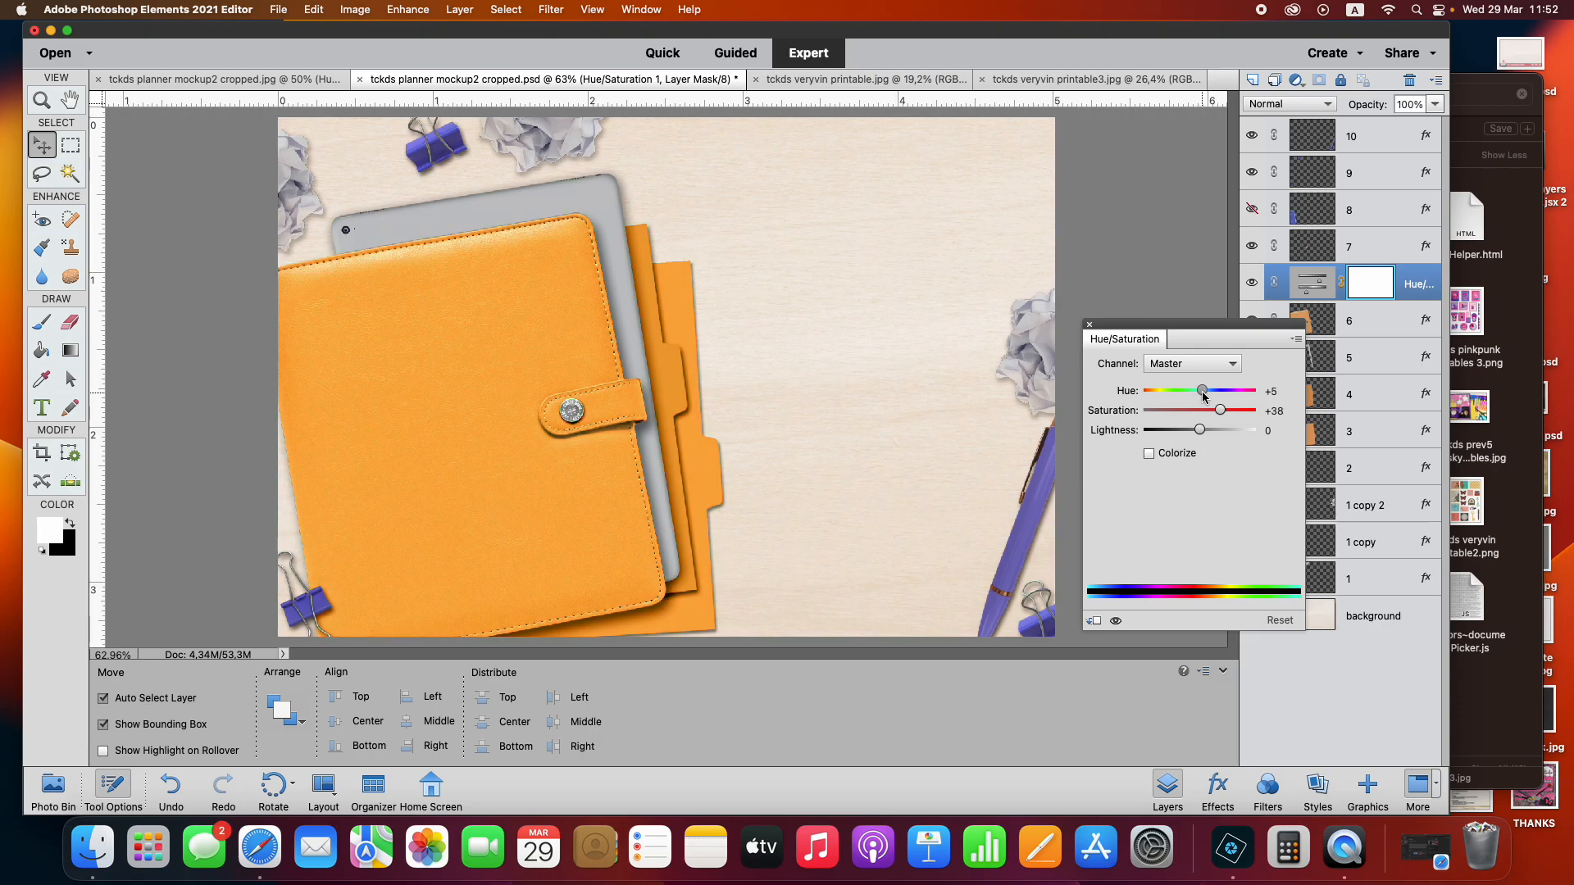
left_click(1090, 327)
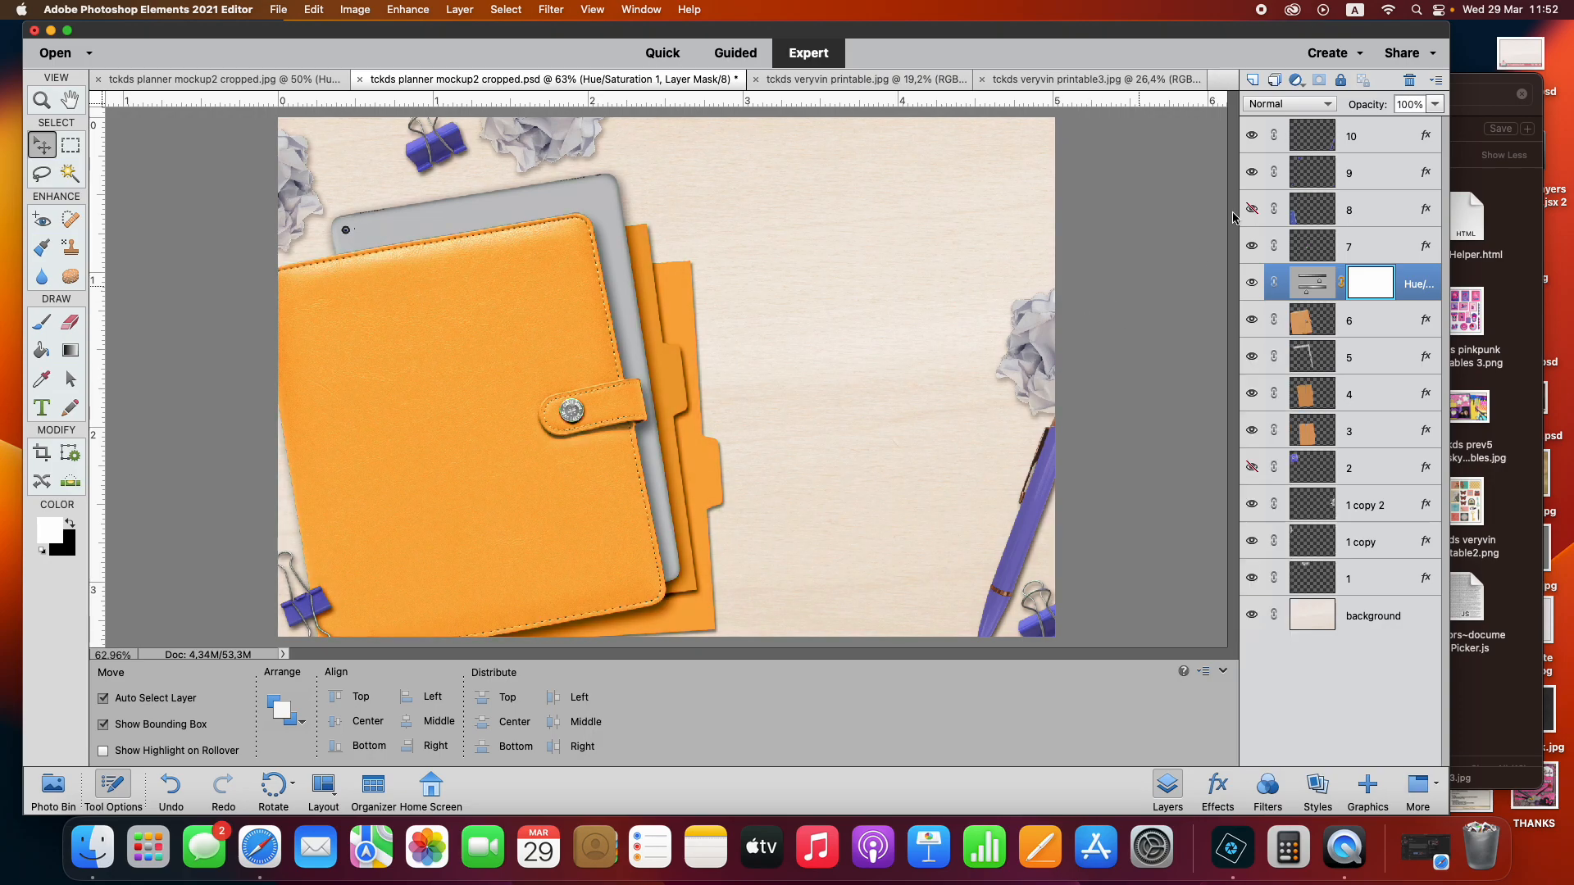
Add a Levels adjustment above the Hue/Saturation layer with midtones 1,17 and white input level 246
left_click(1296, 81)
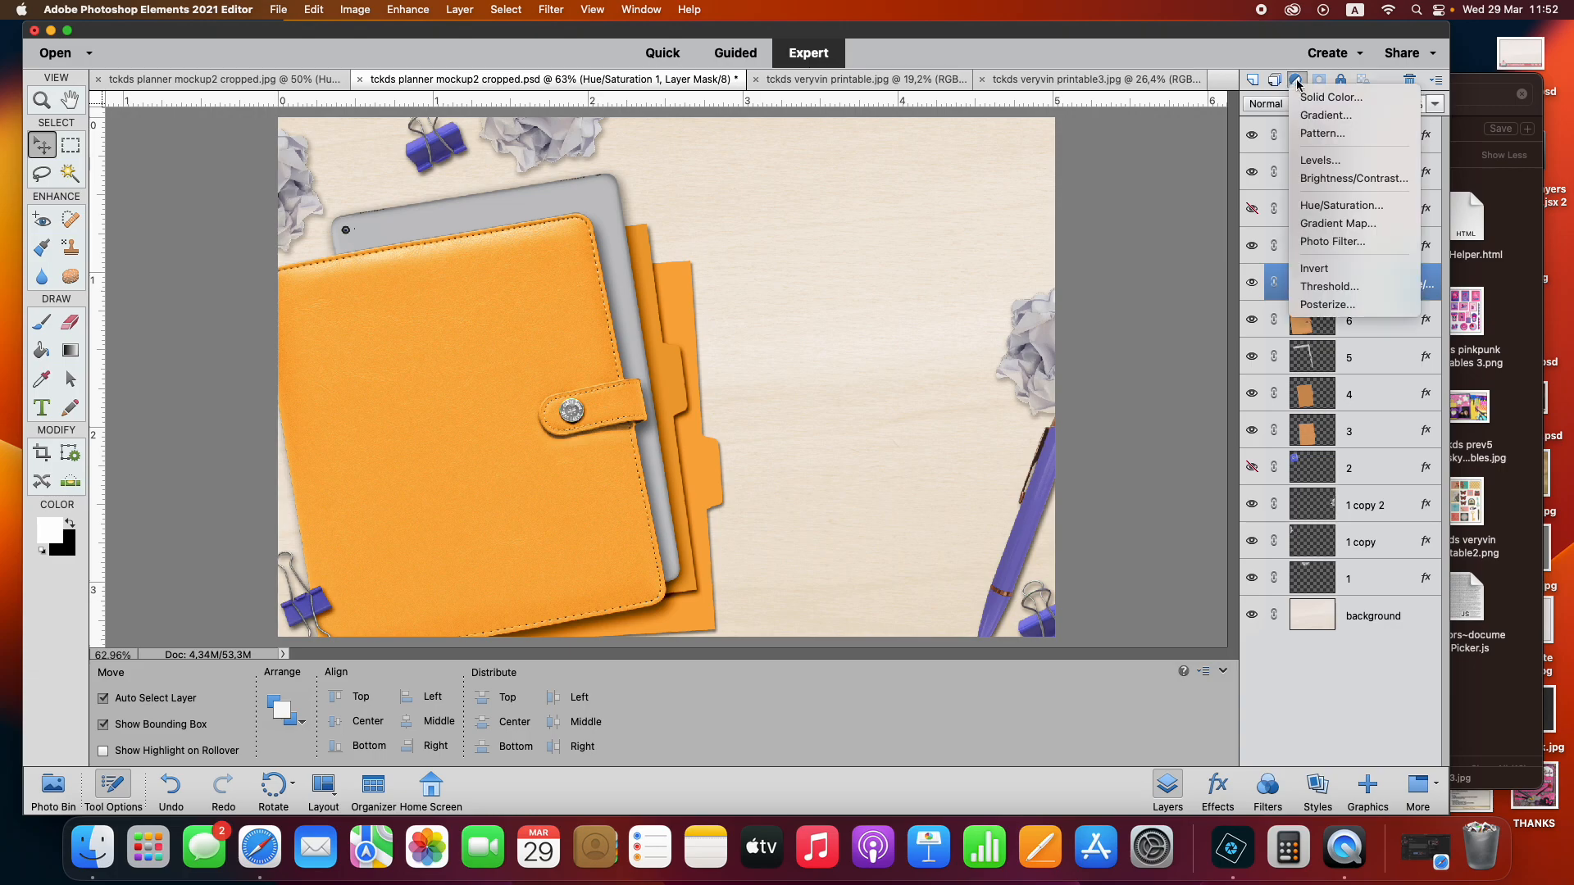
left_click(1324, 162)
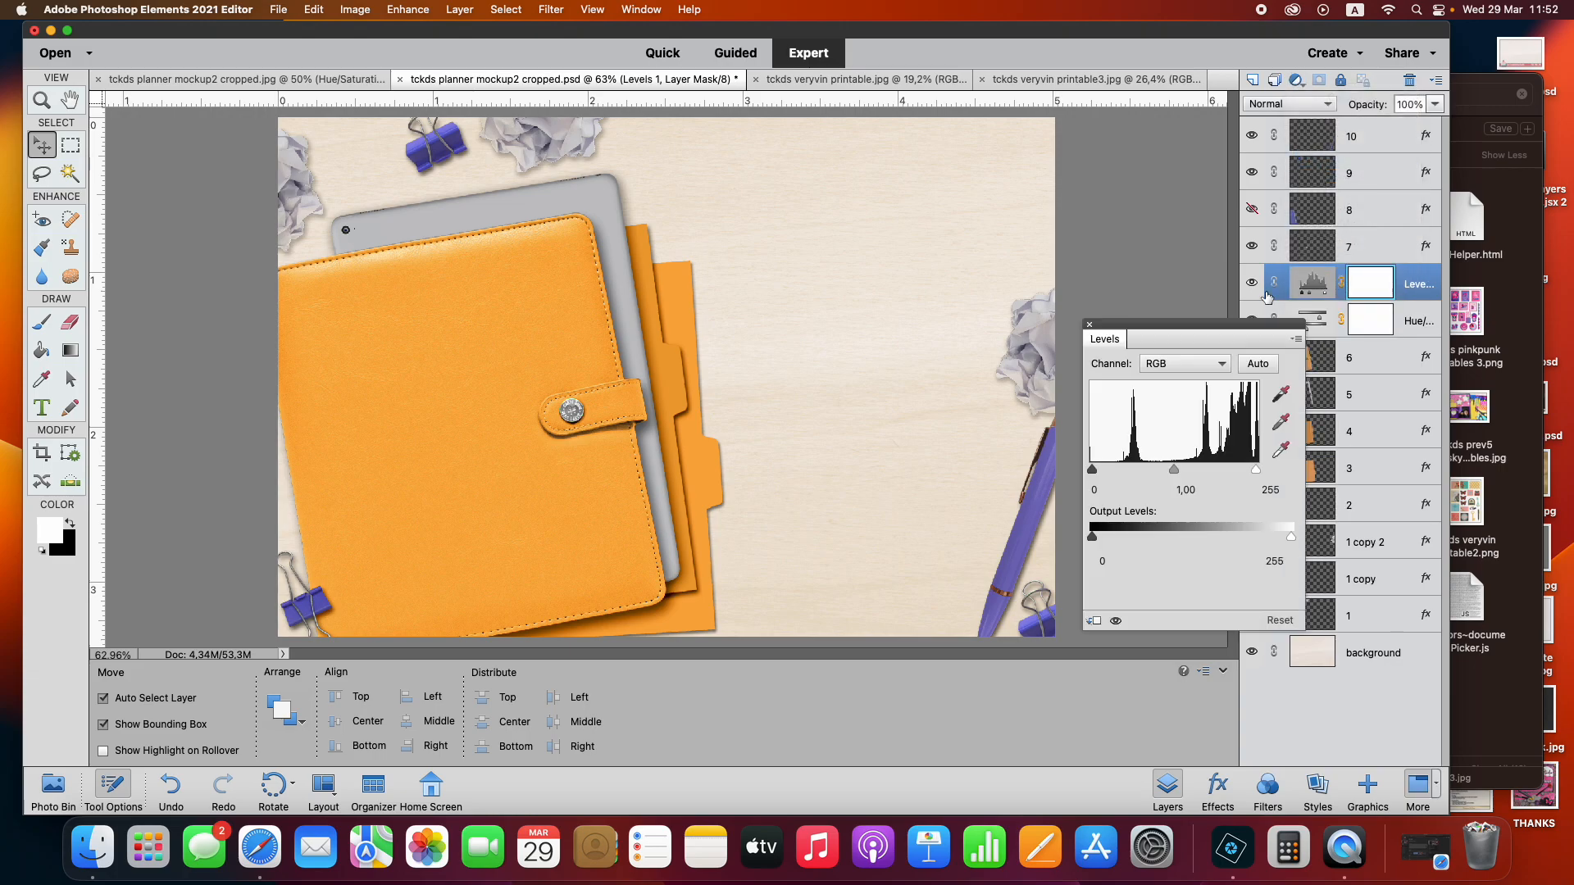
left_click_drag(1170, 474, 1251, 473)
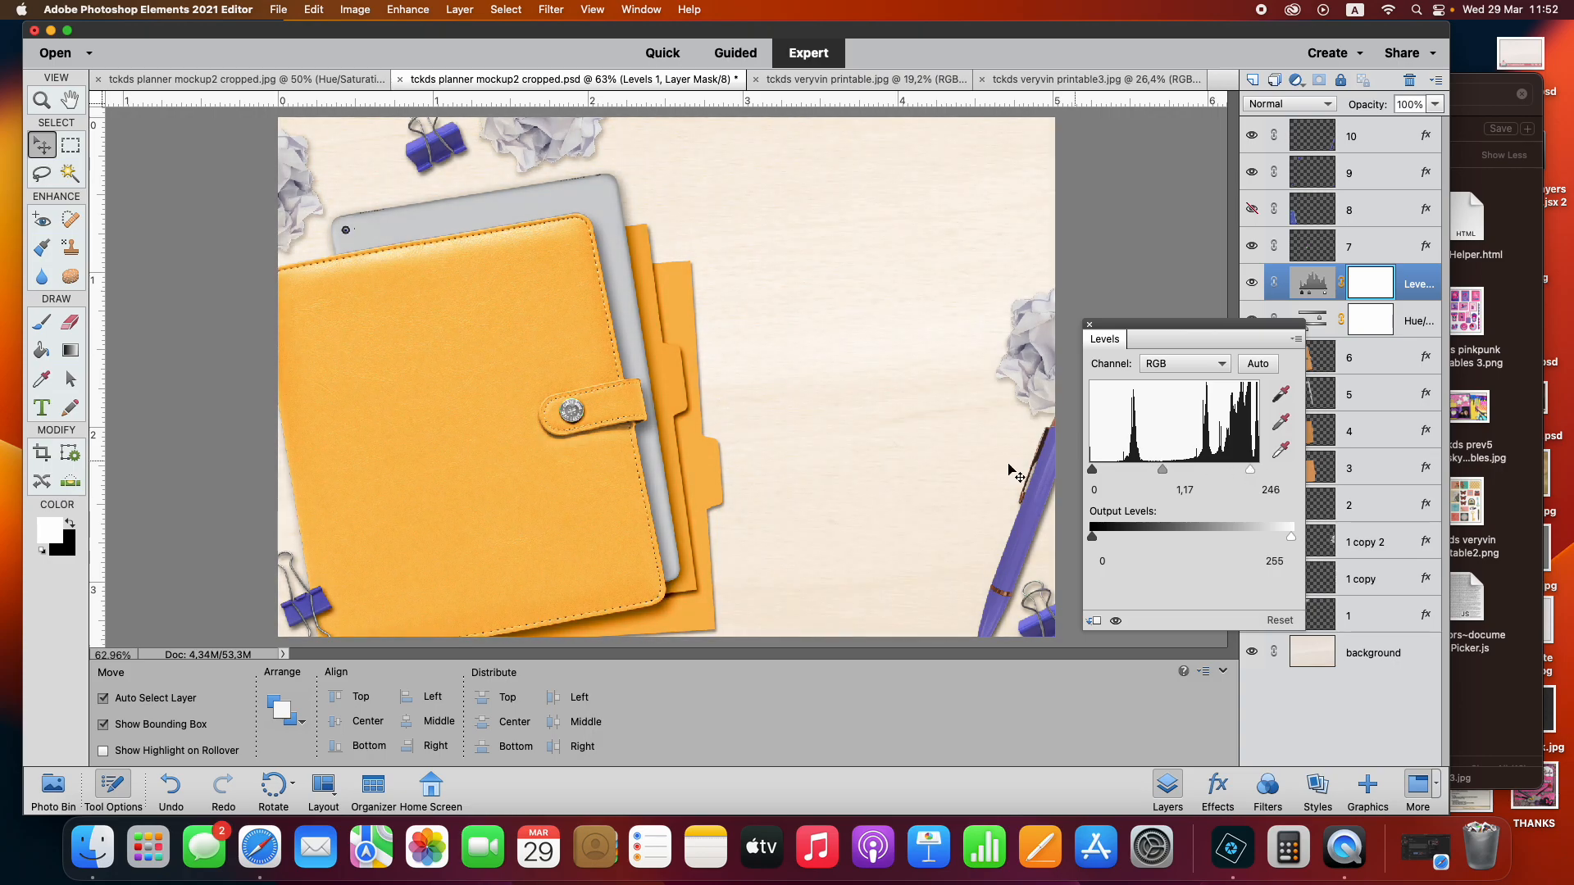
Clip the Hue/Saturation and Levels adjustments to planner layer 6 with clipping masks
right_click(1417, 334)
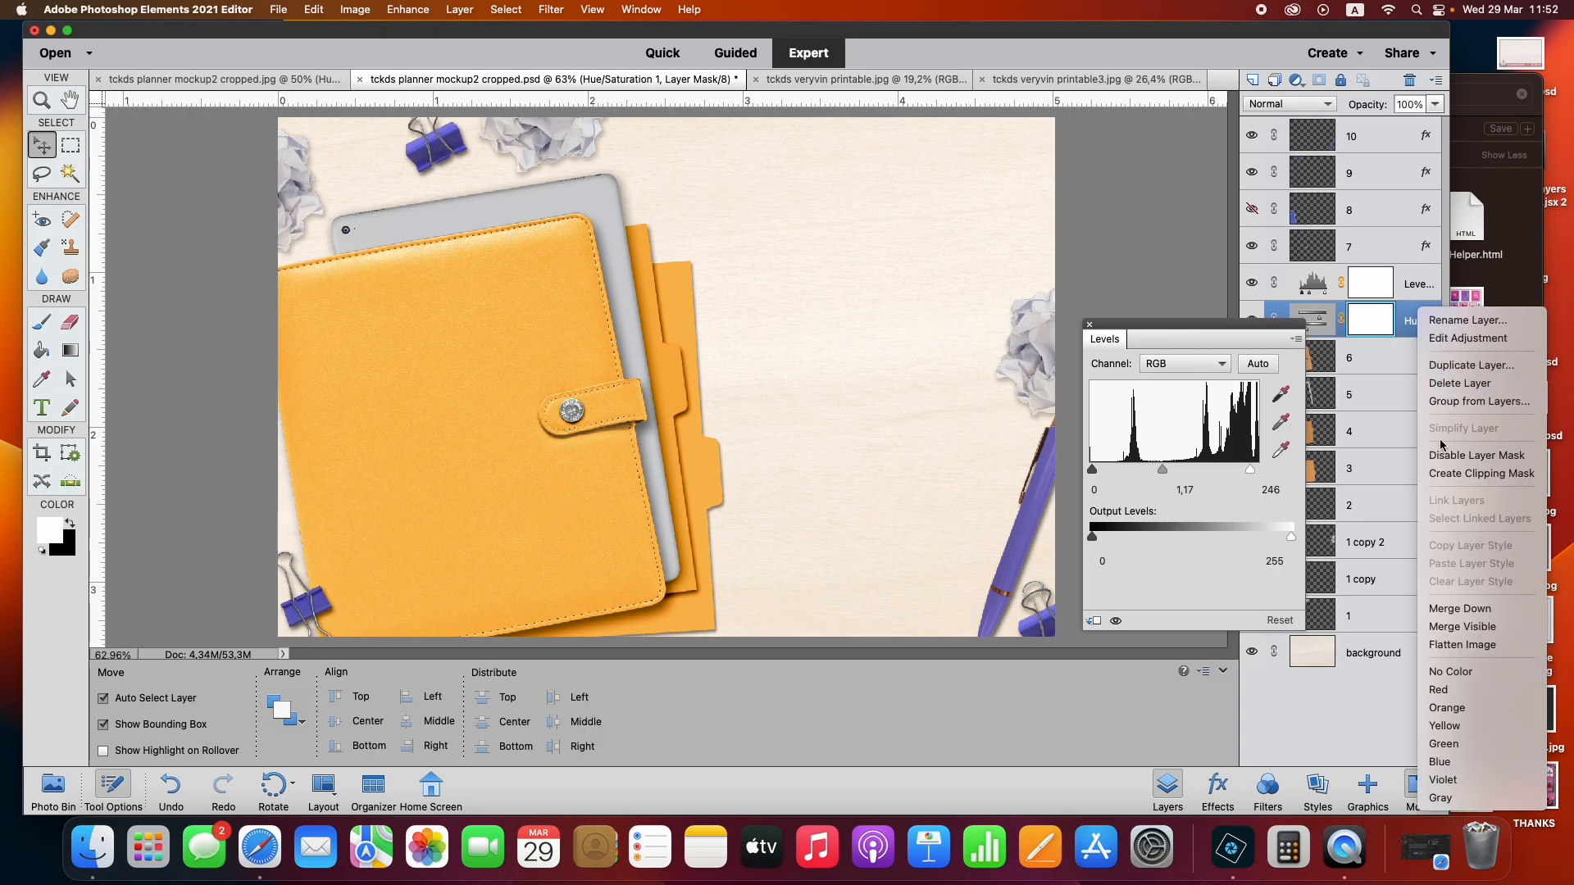
left_click(1442, 474)
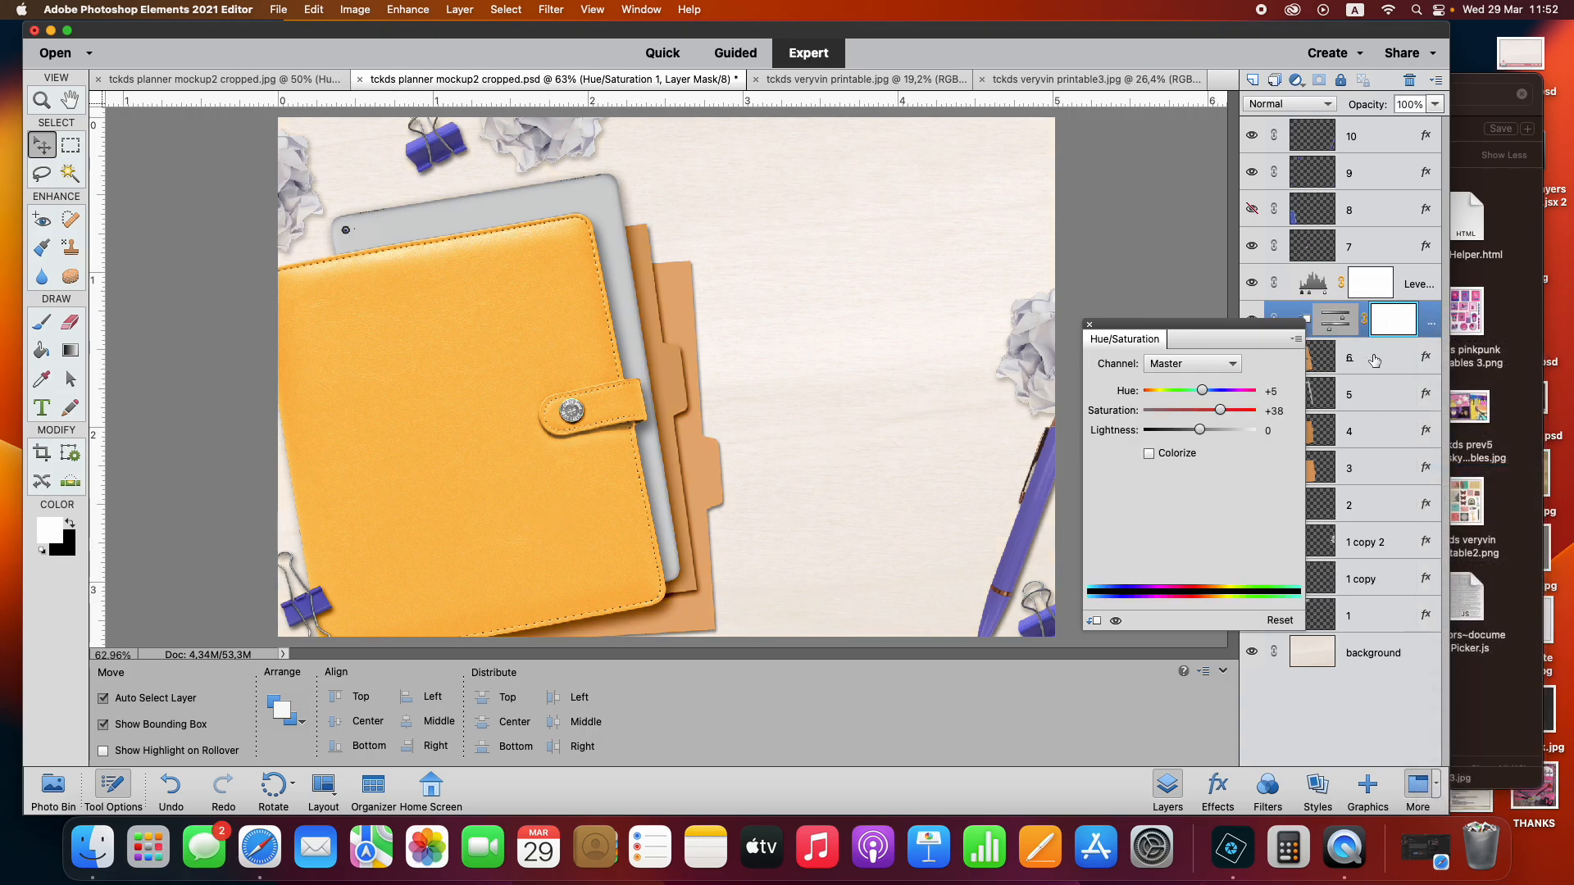
right_click(1414, 291)
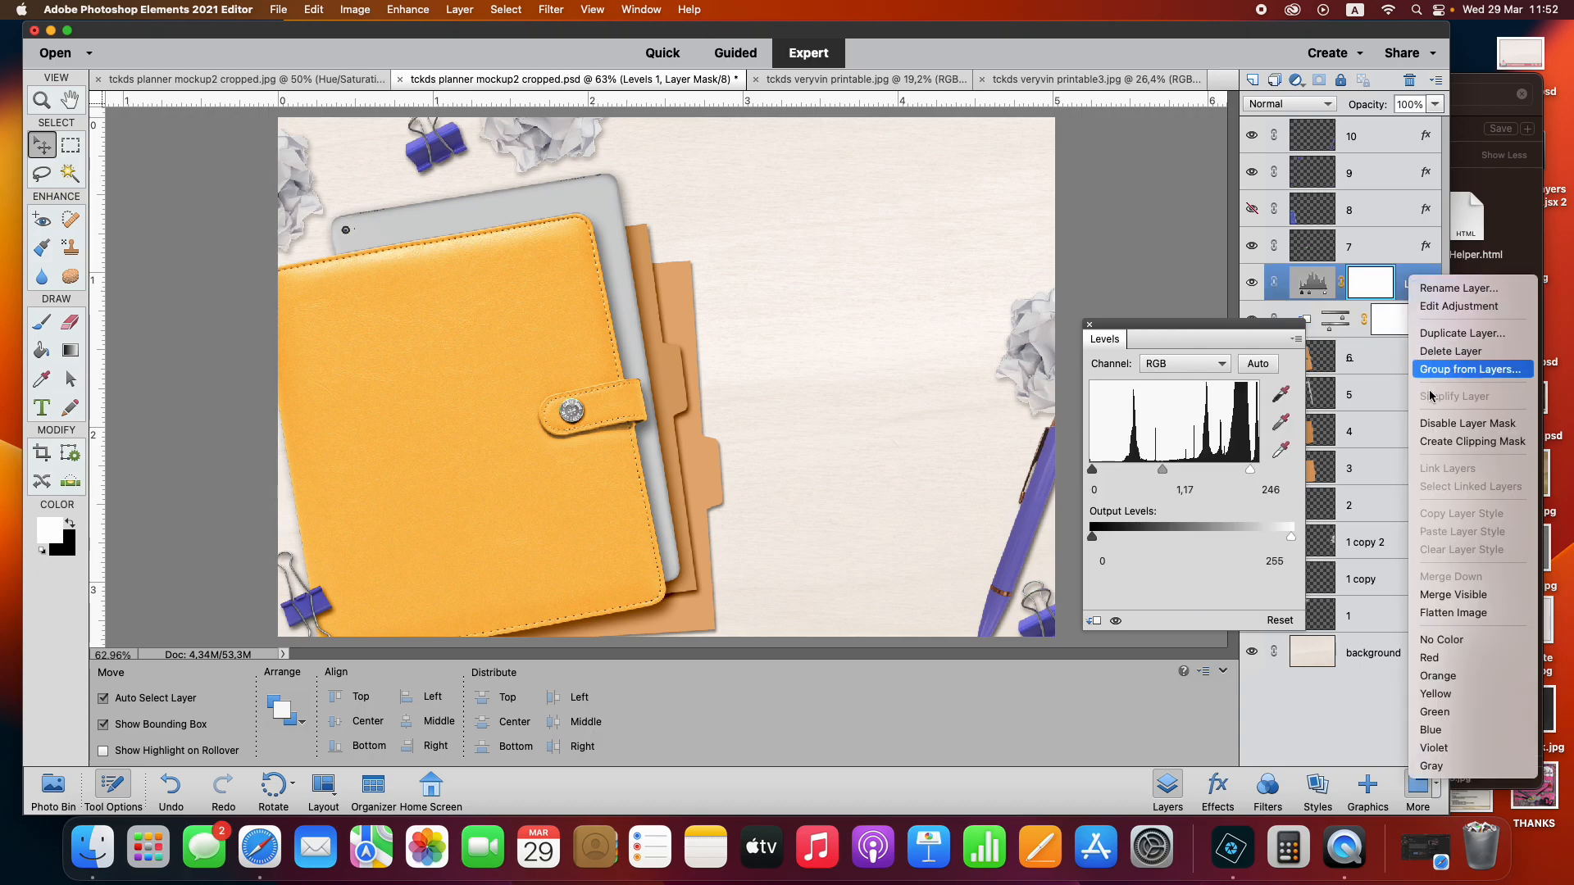
left_click(1437, 443)
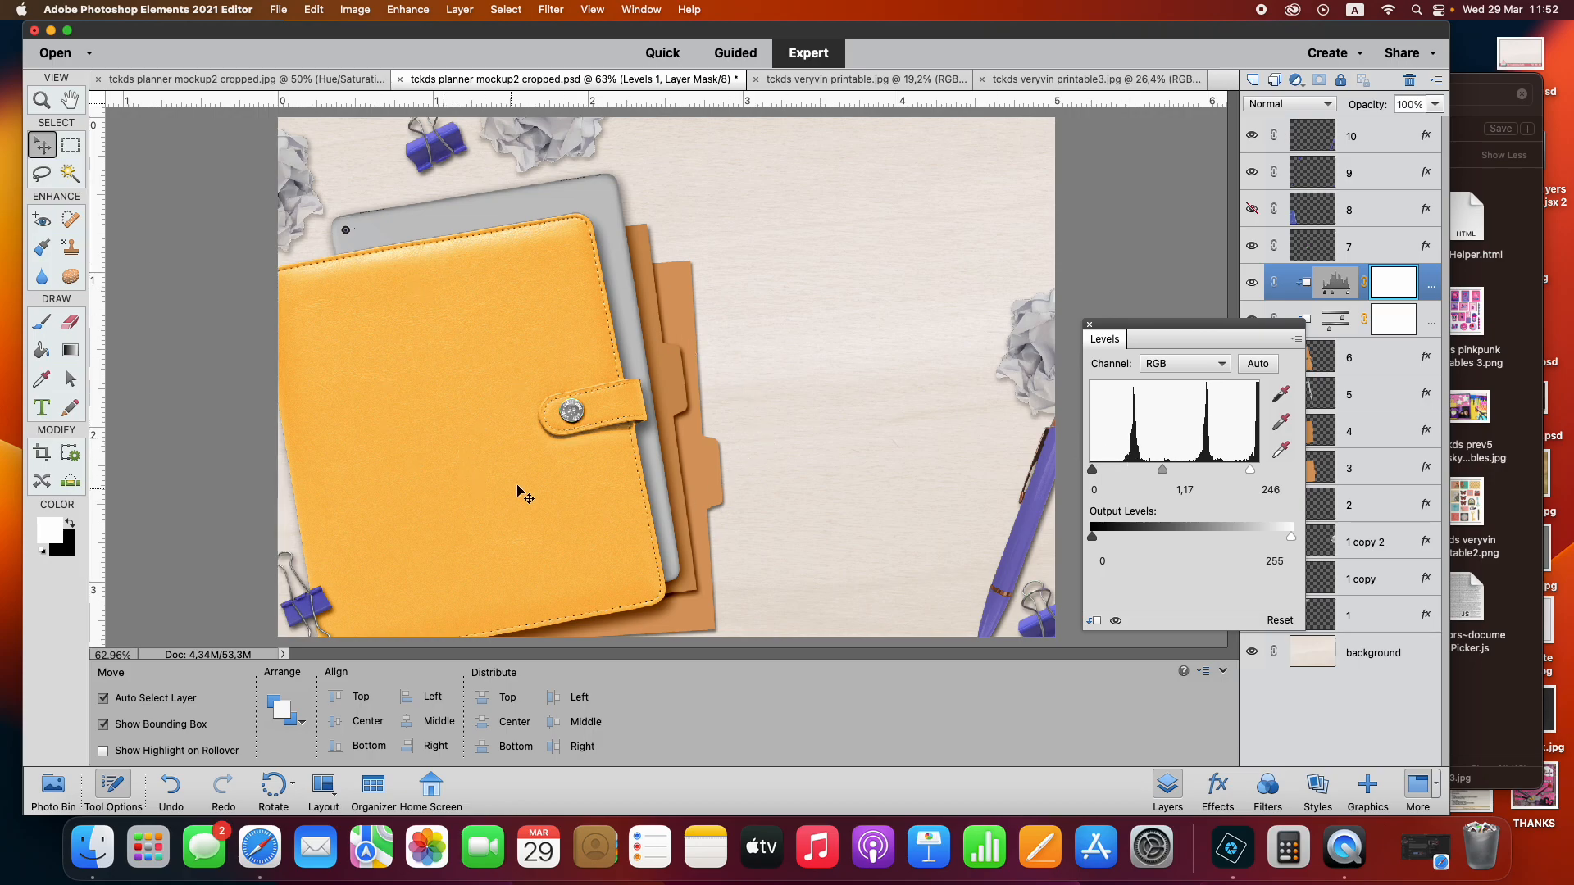
left_click(1090, 325)
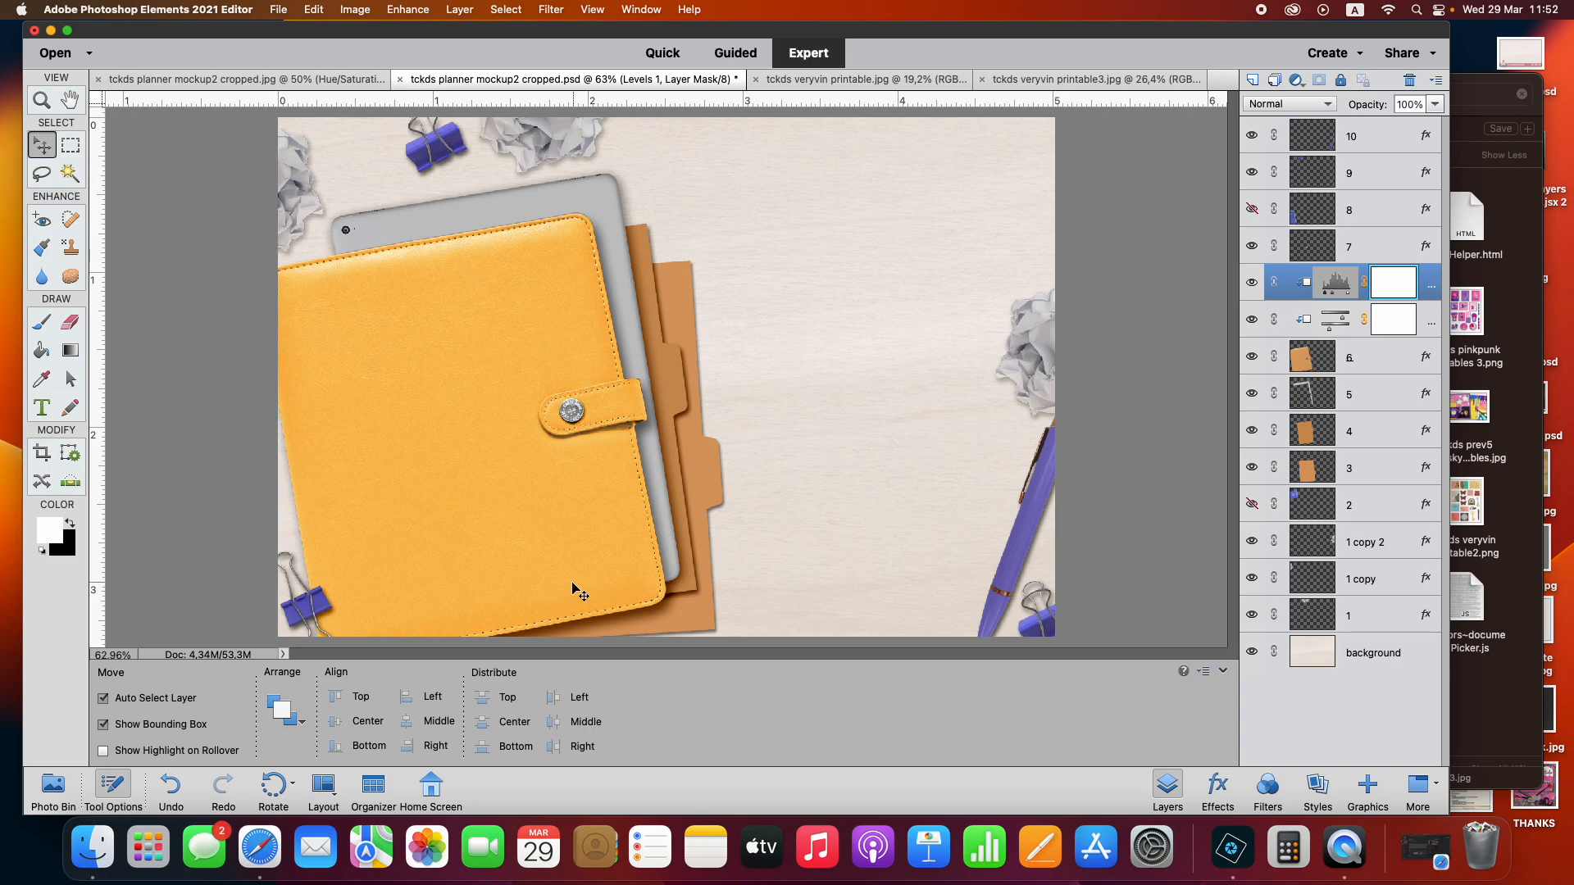
Place the tckds veryvin printable sheet above layer 3, scale it to 94,19% and position it right of the planner, beneath the pen
left_click(53, 788)
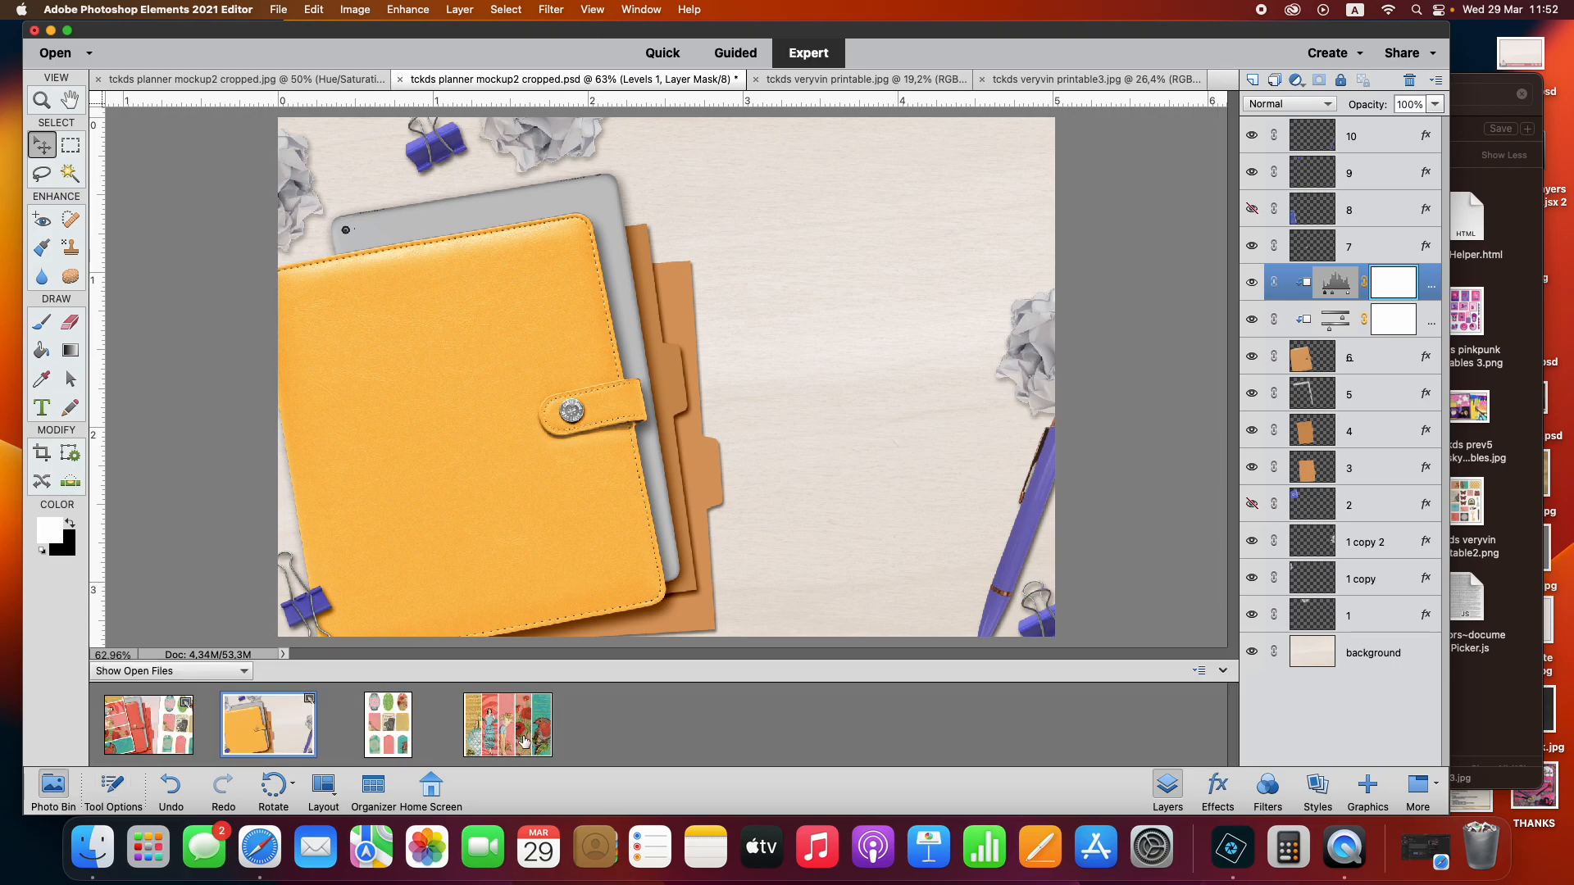
left_click_drag(388, 733, 713, 454)
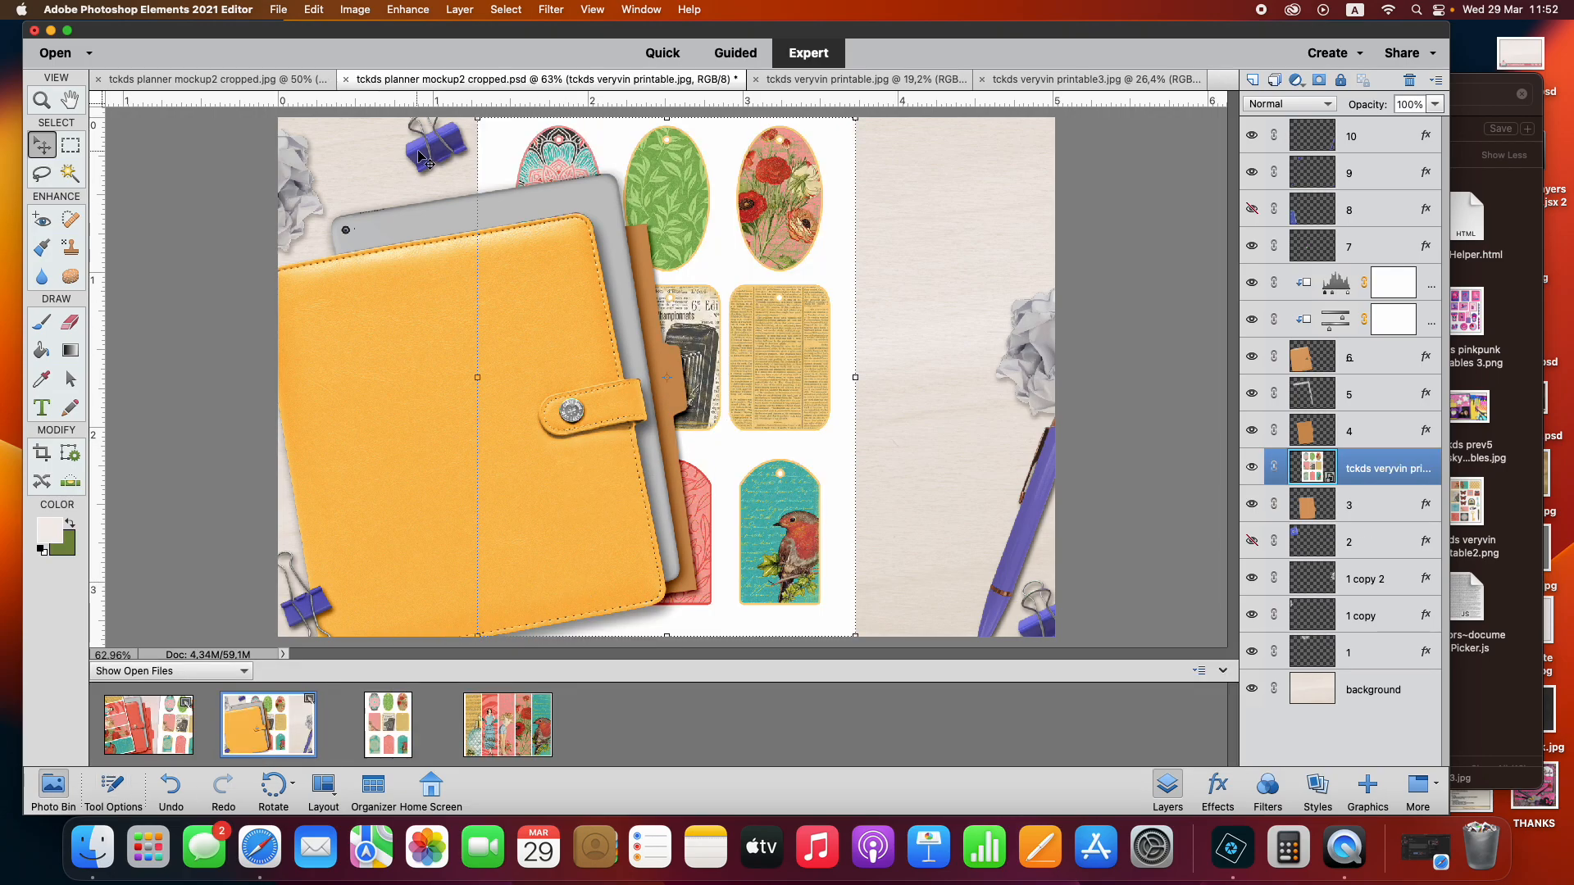
left_click(474, 119)
left_click_drag(479, 121, 501, 101)
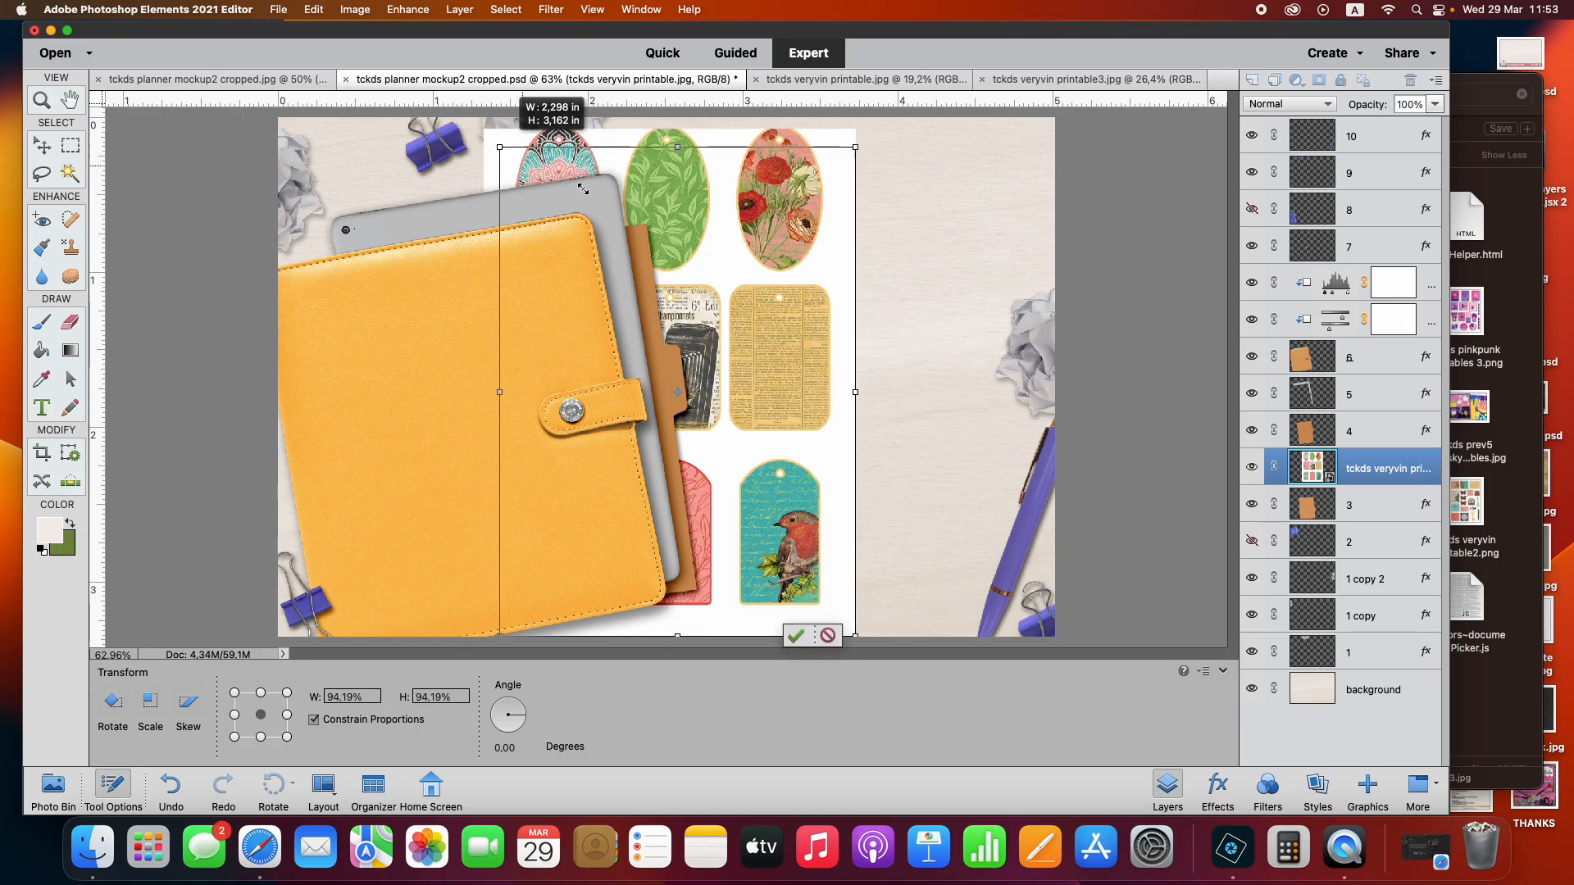
left_click_drag(742, 215, 981, 245)
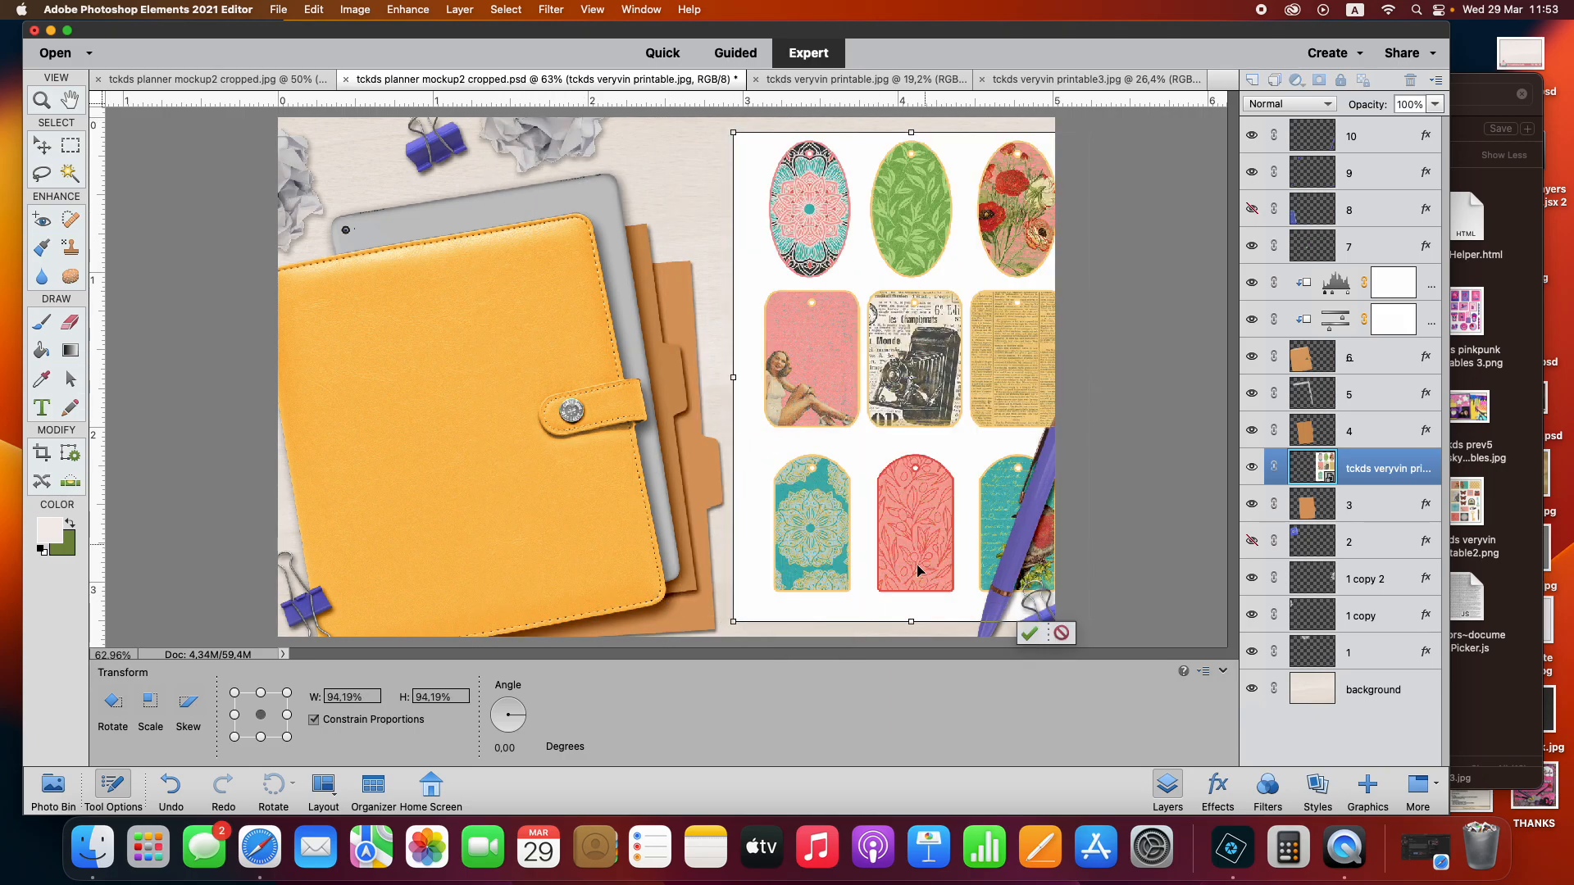
left_click(1029, 634)
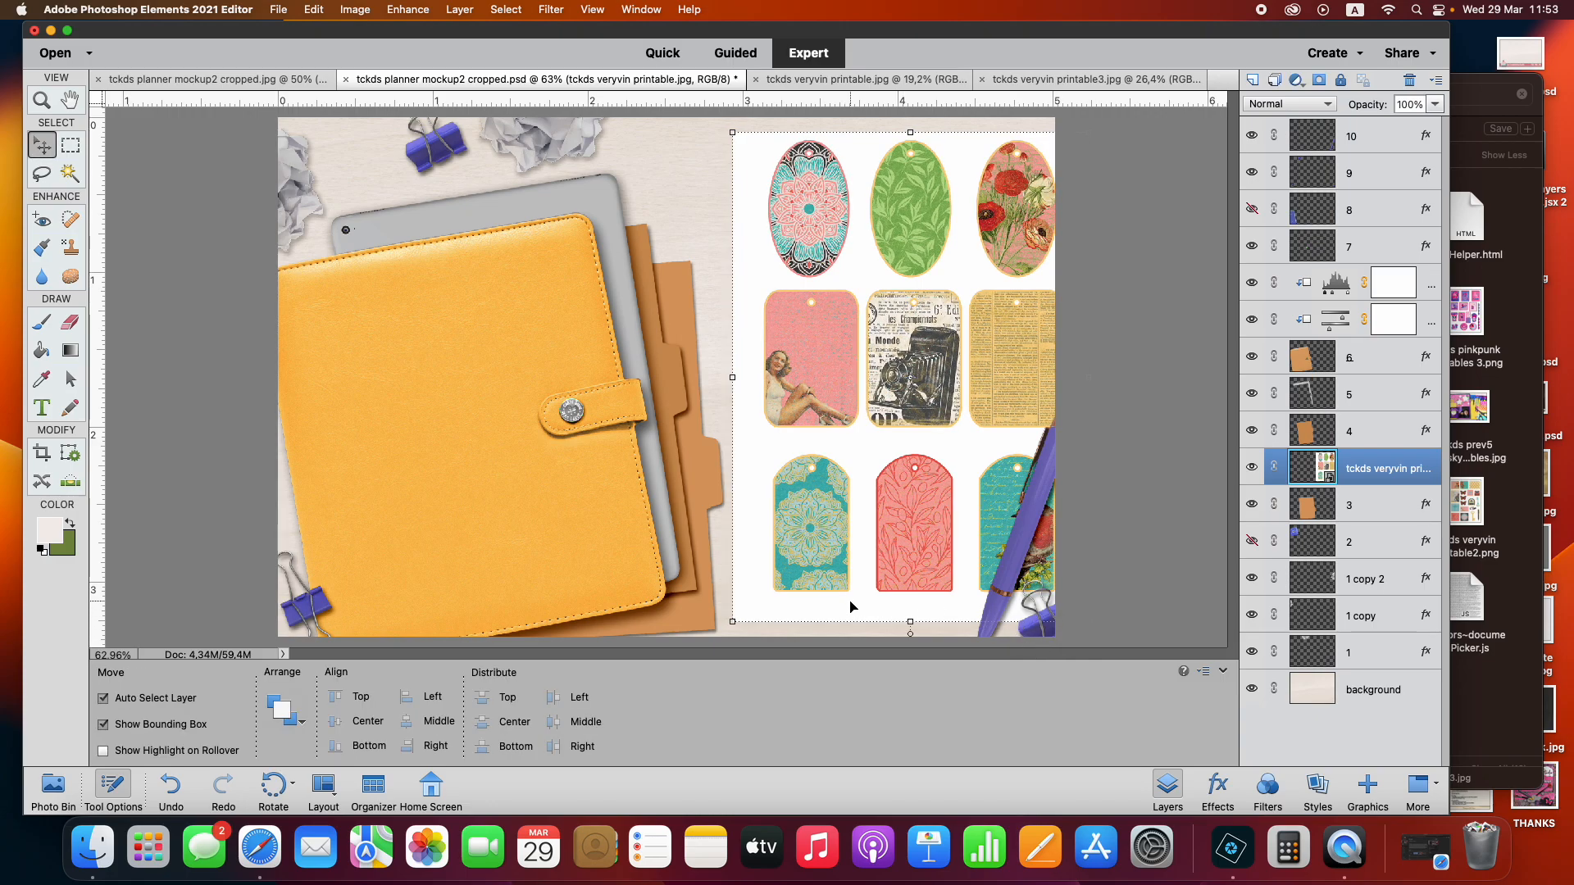
Copy the layer style from divider layer 3 and paste it onto the tckds veryvin printable layer
left_click(693, 316)
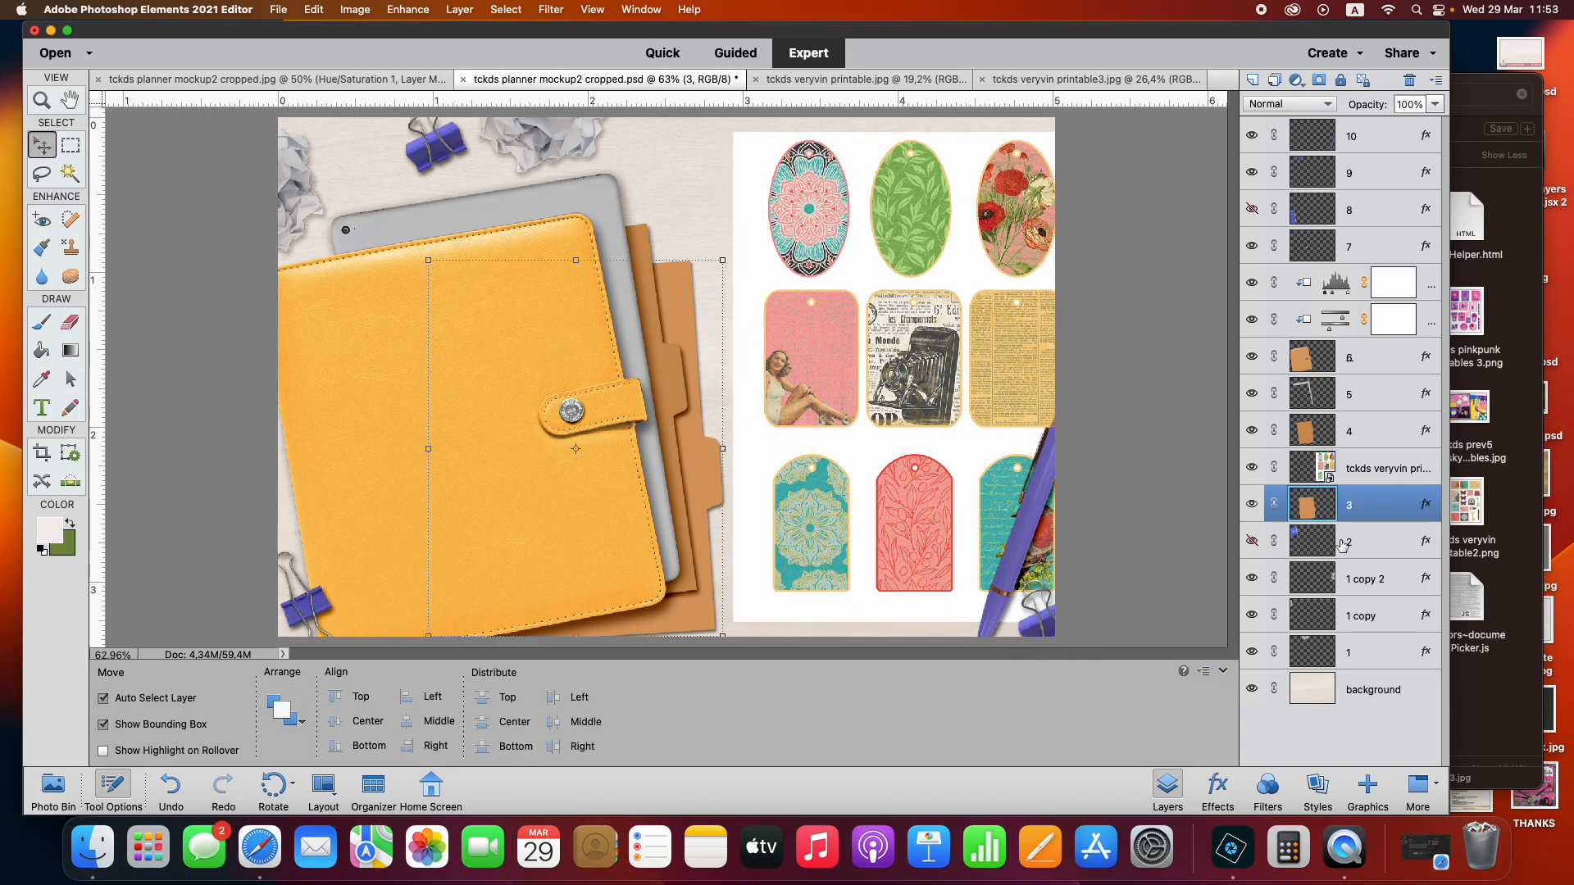
right_click(1369, 509)
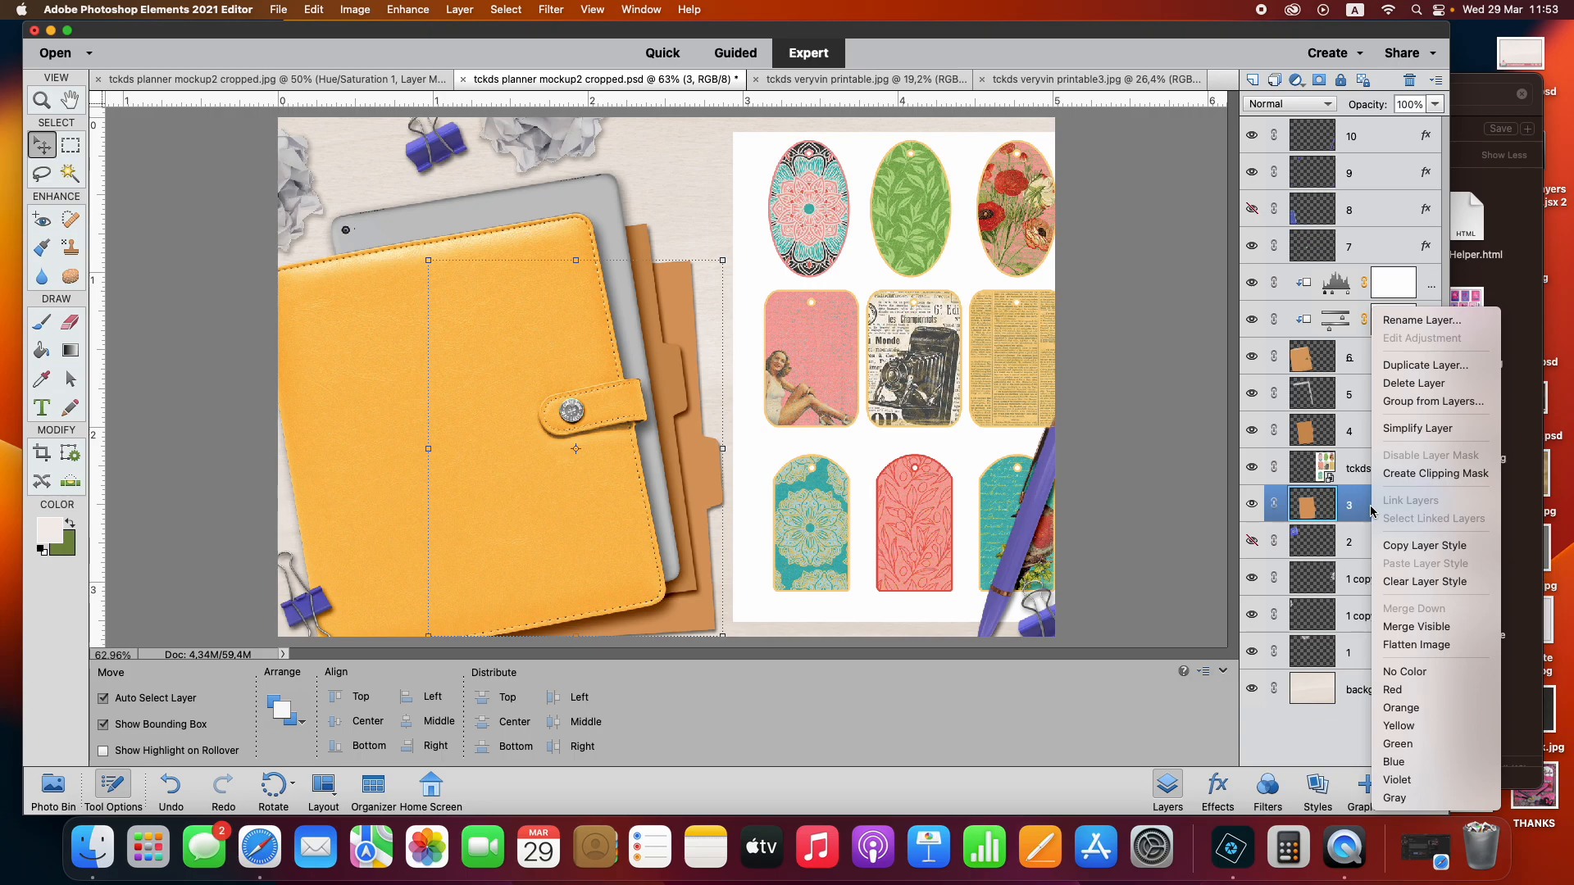
left_click(1399, 548)
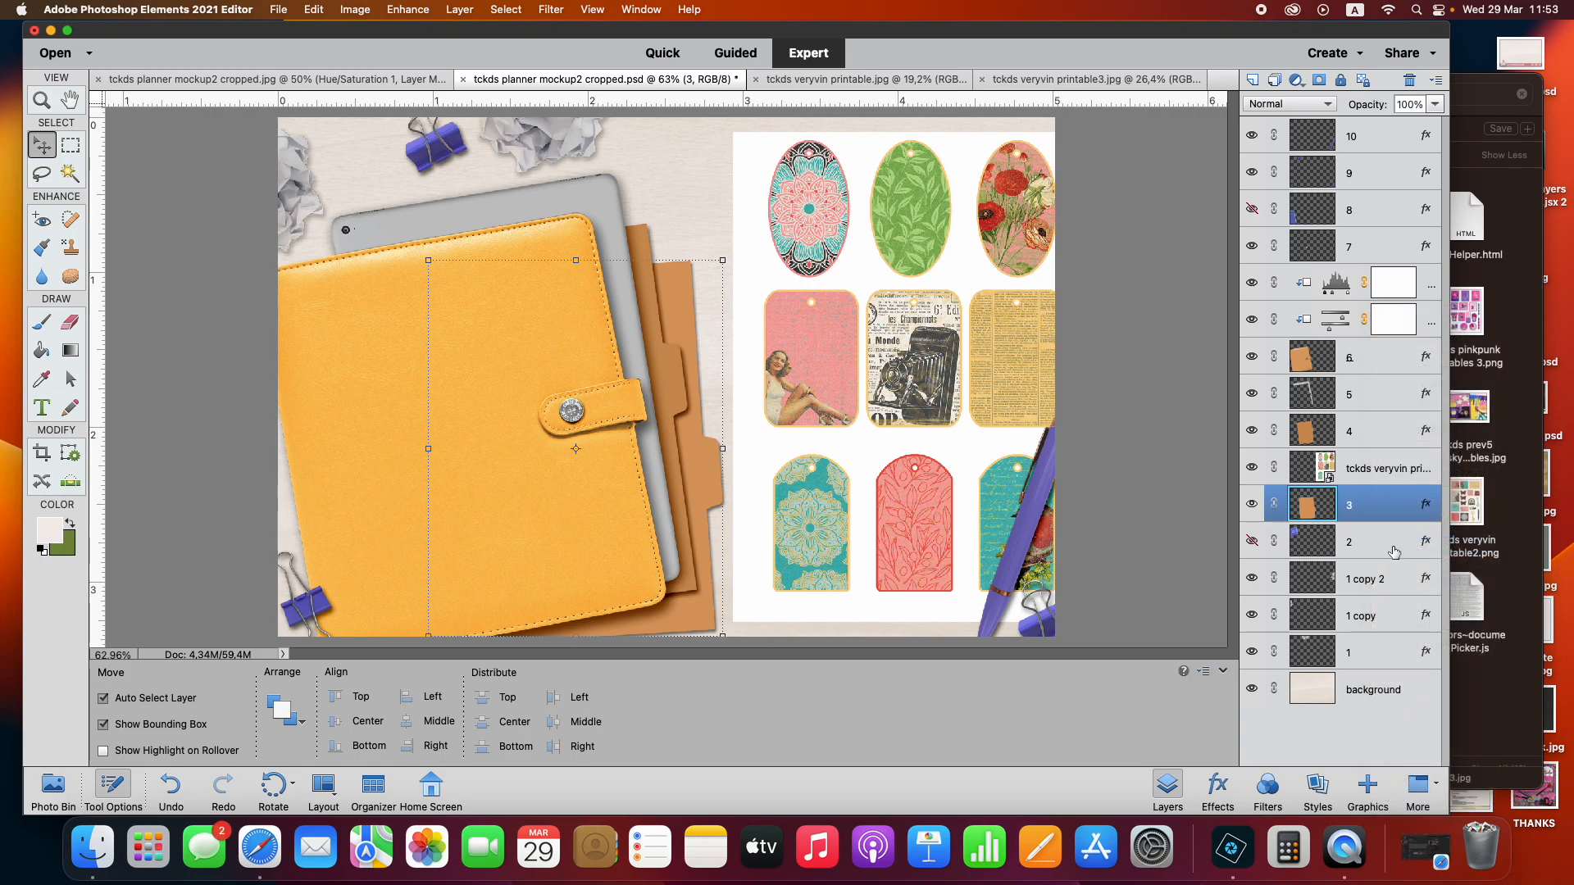
left_click(1394, 468)
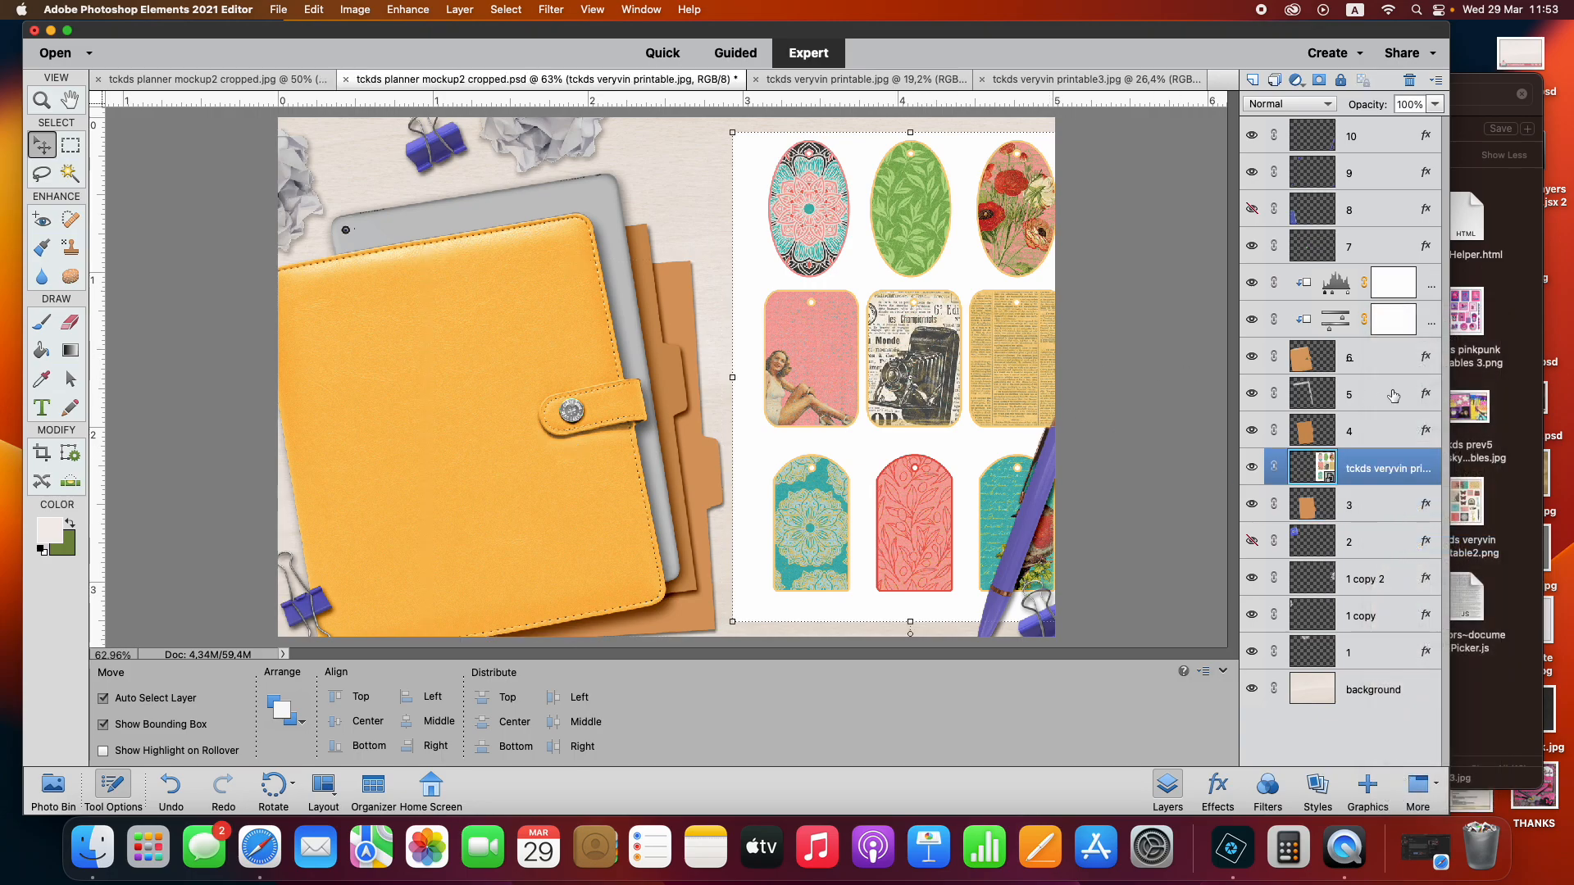
right_click(1363, 473)
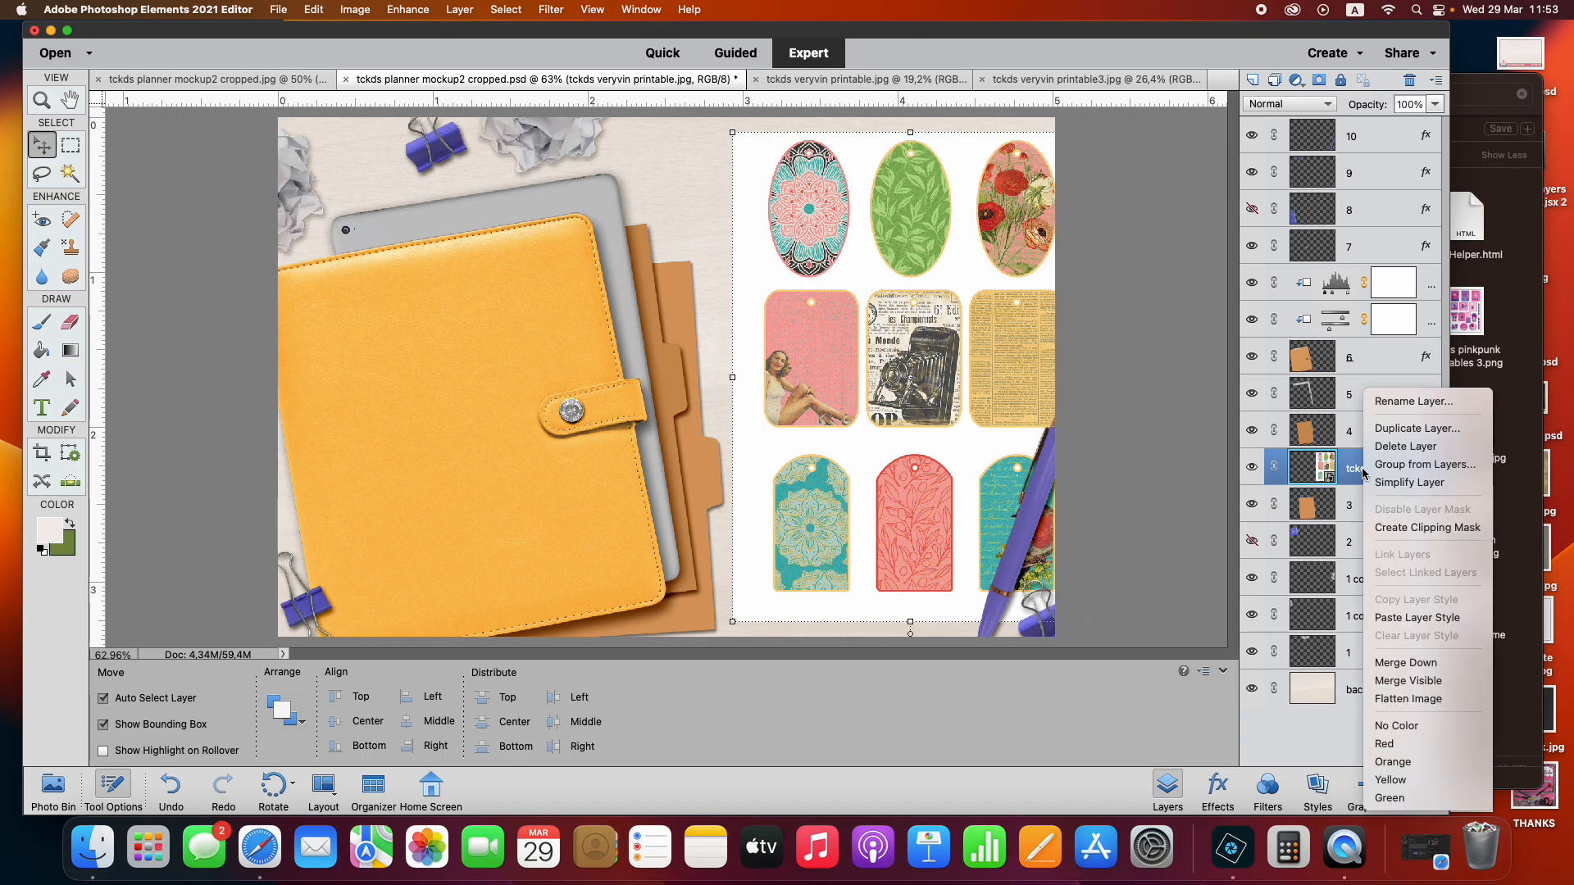
left_click(1404, 619)
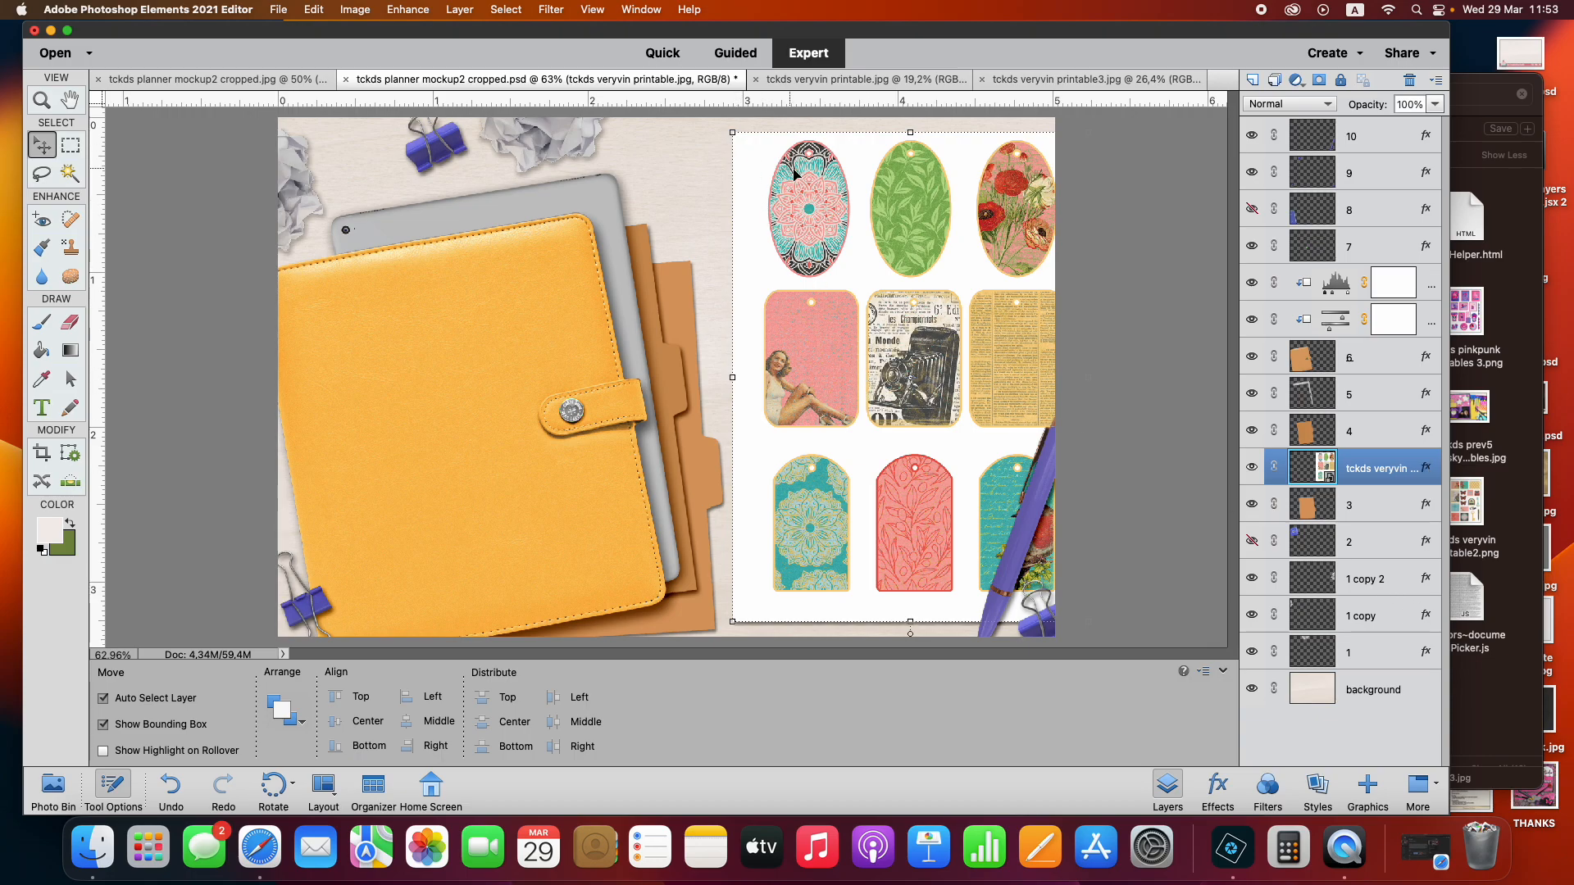
Send the tckds veryvin printable layer just above the background, rotate it 3,46 degrees and position it partly behind the dividers
mouse_move(867, 206)
left_mouse_down()
mouse_move(831, 209)
mouse_move(857, 209)
left_mouse_up()
left_click_drag(1360, 474, 1255, 537)
left_click_drag(1371, 521, 1365, 669)
left_click_drag(931, 300, 898, 311)
left_click_drag(683, 141, 699, 131)
left_click_drag(840, 327, 832, 318)
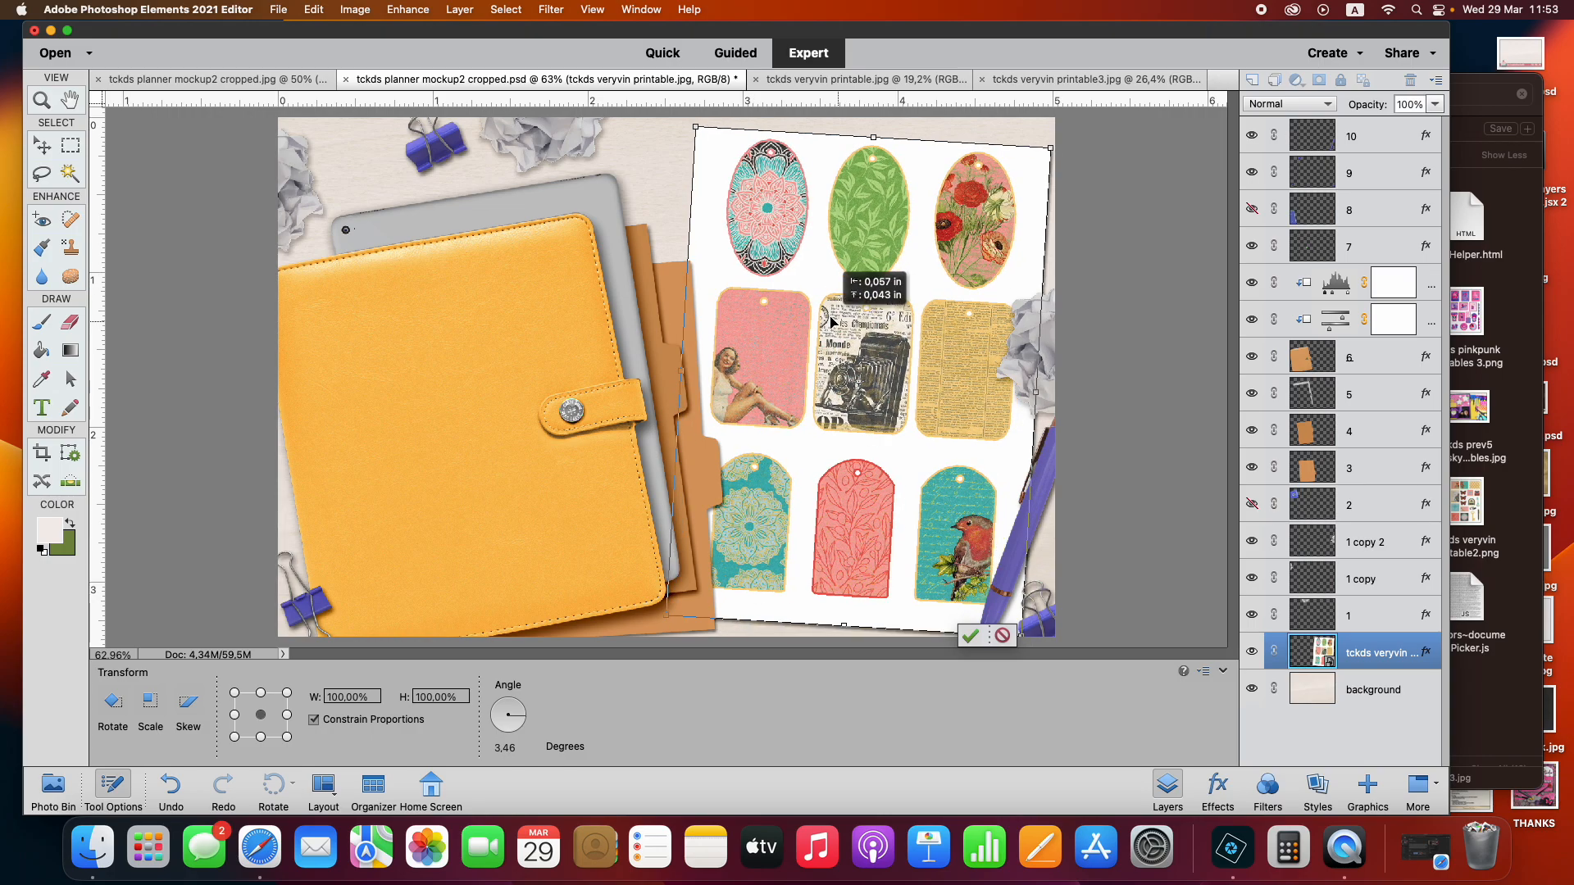
left_click(961, 637)
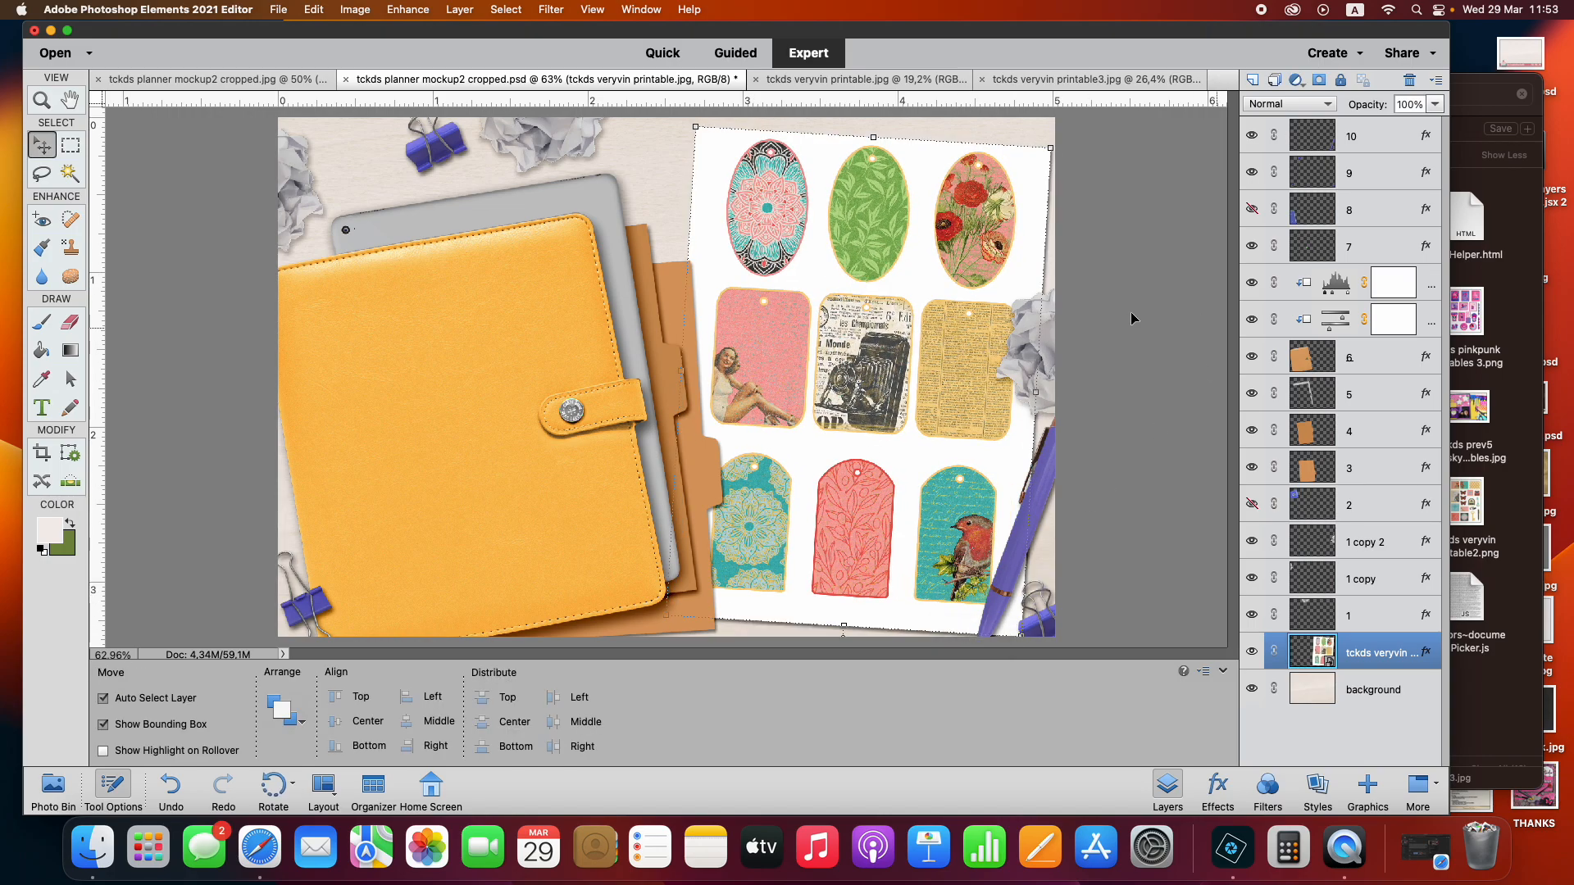
Show the open files in the Photo Bin and search this Mac in Finder for "kds veryvin pp"
left_click(52, 789)
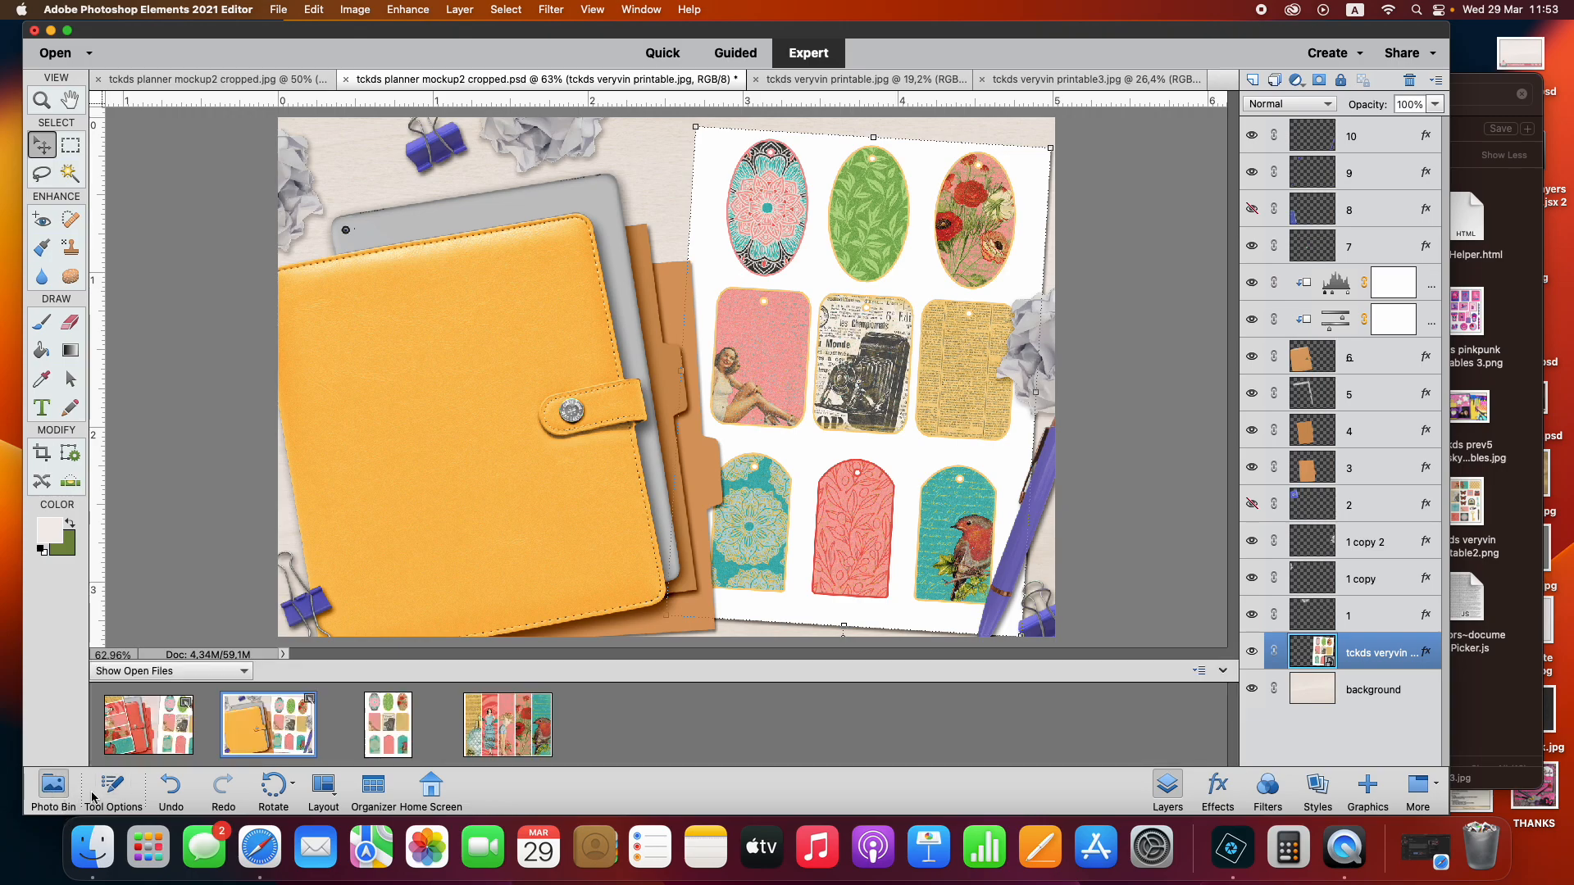
left_click(1533, 496)
left_click_drag(1405, 97, 1309, 102)
type("kds")
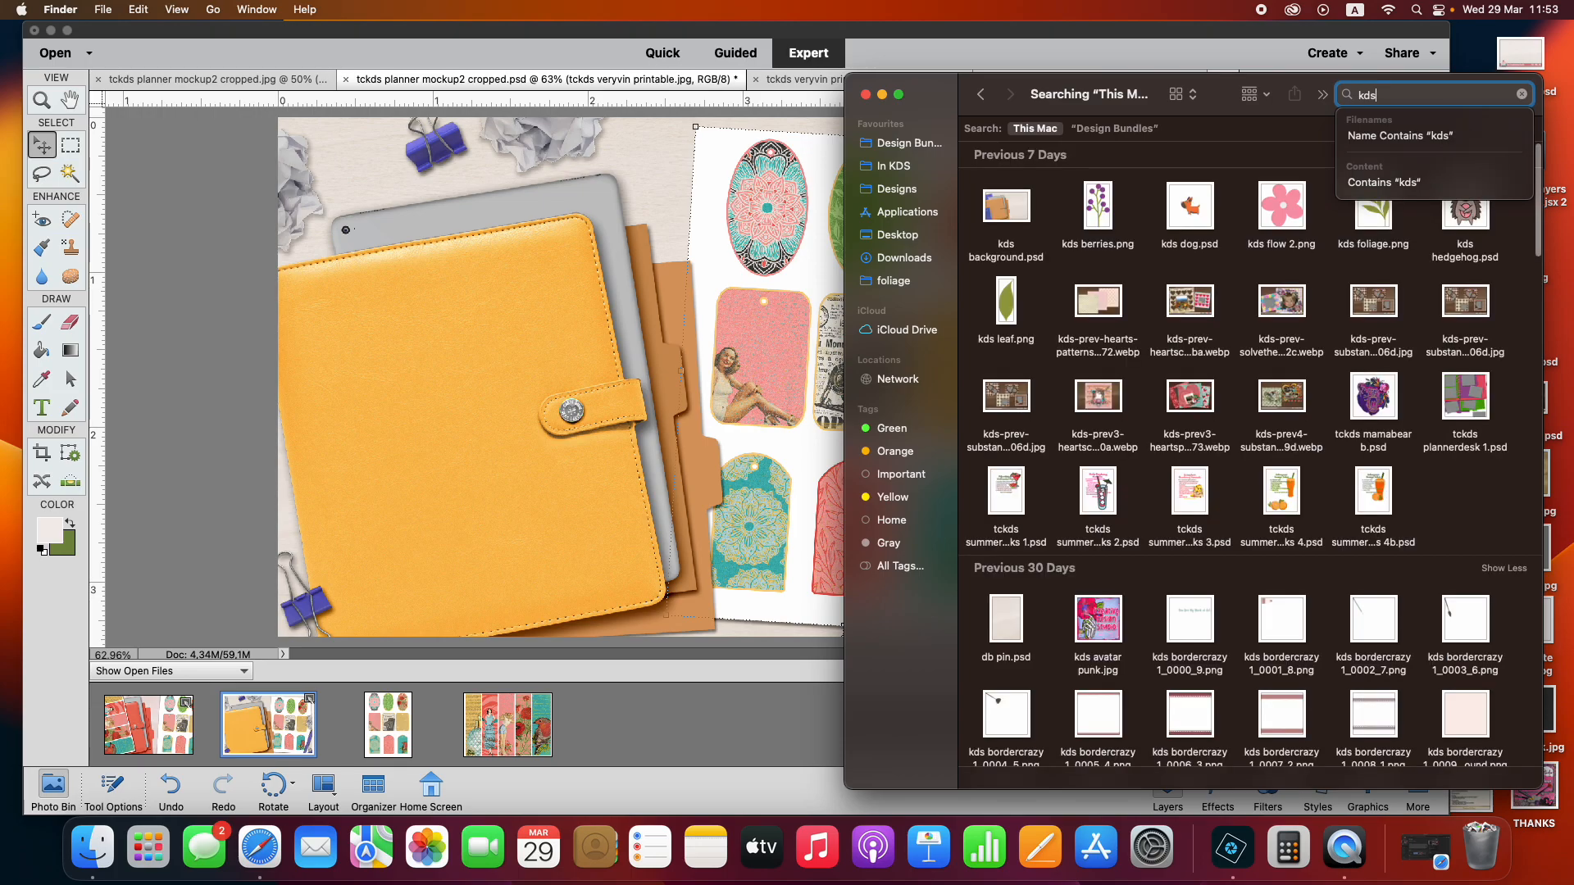
type(" very")
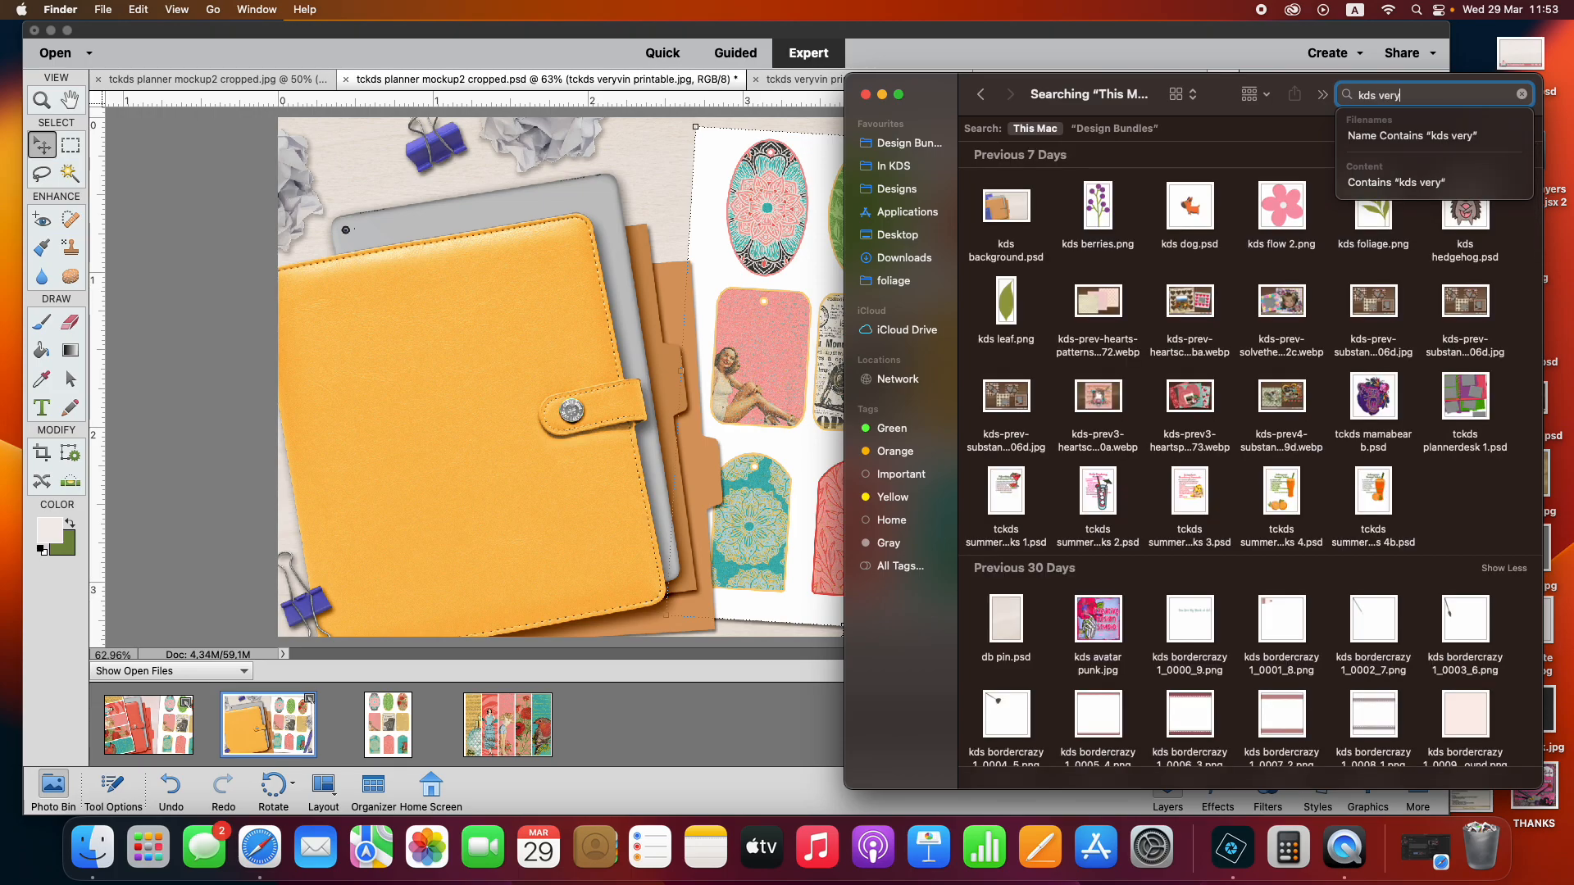
type("vin pp")
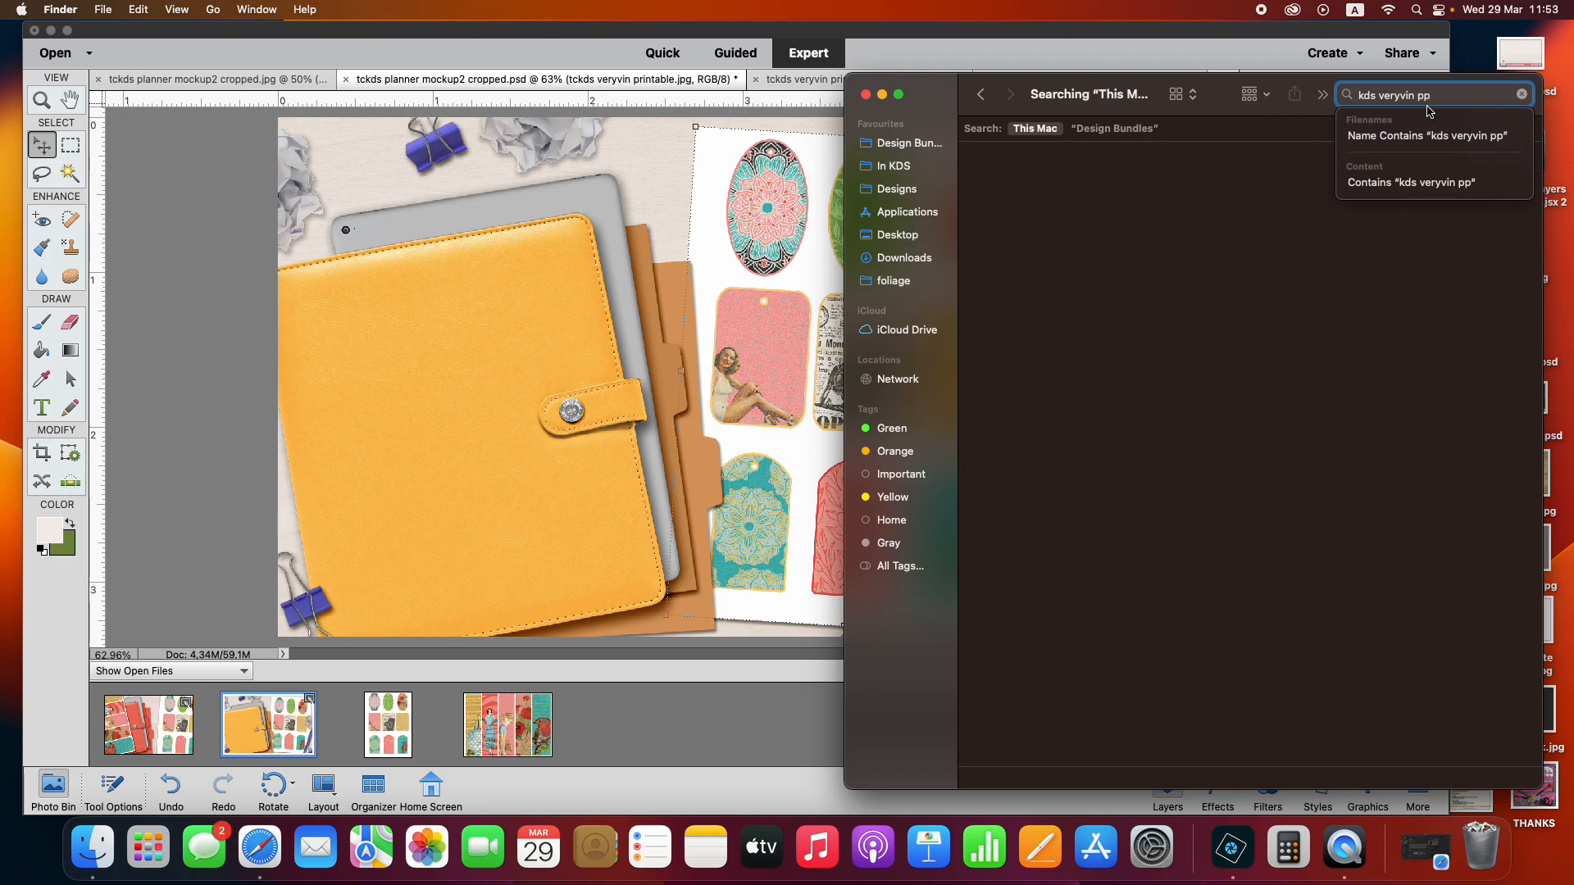
Shorten the Finder search to "kds pp" and open kds edgyedges2 bonus pp1.jpg in Photoshop Elements
left_click_drag(1417, 96, 1385, 96)
key("BackSpace")
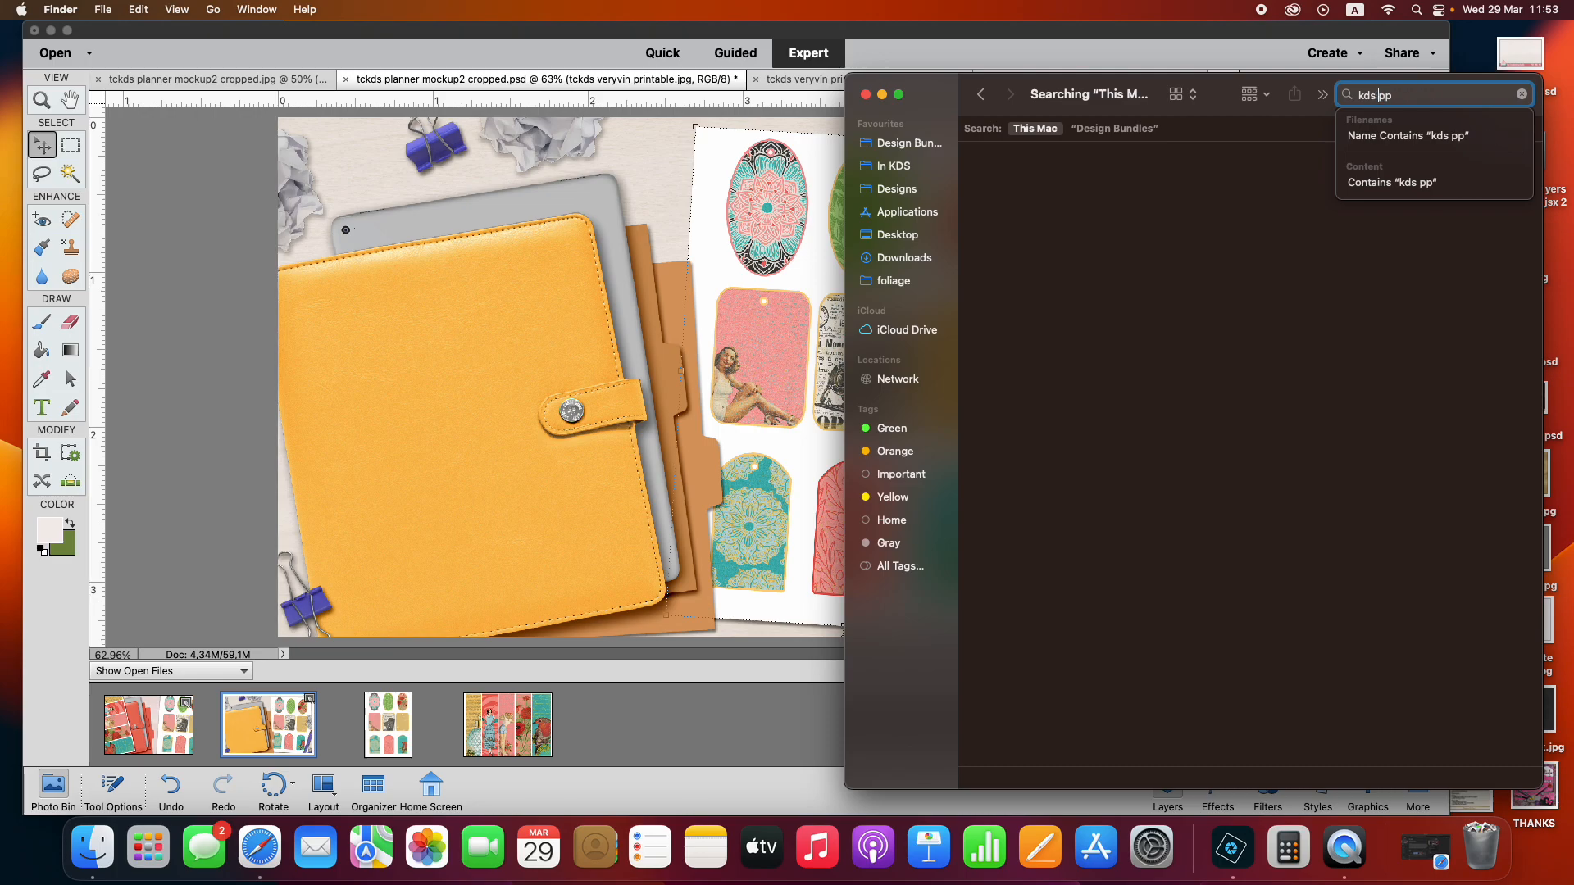
scroll(1261, 597, "down", 2)
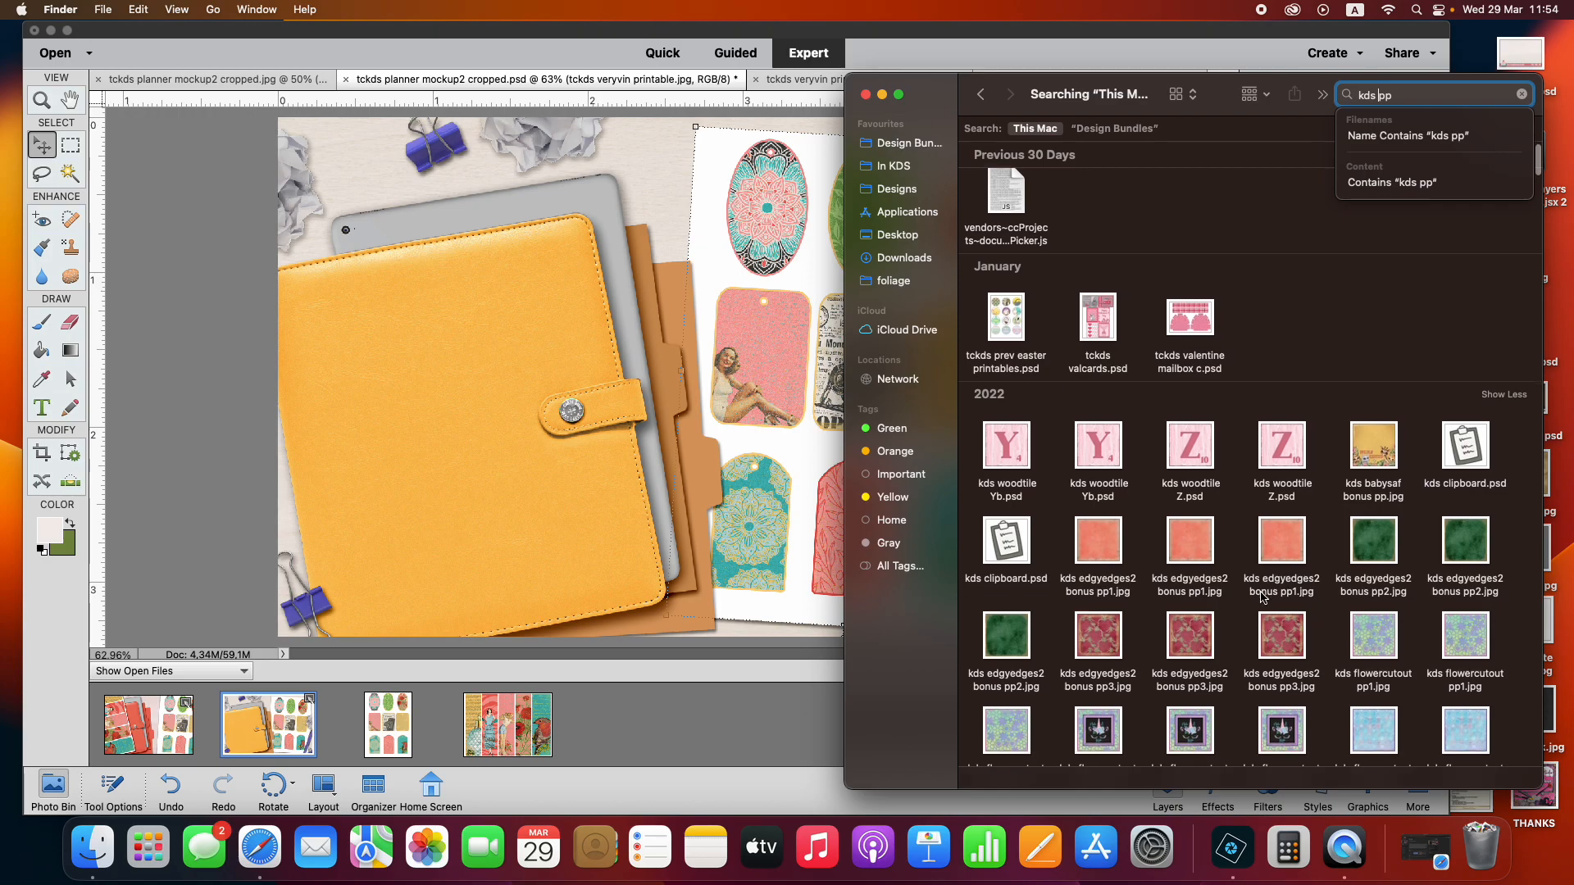
left_click_drag(1098, 531, 524, 484)
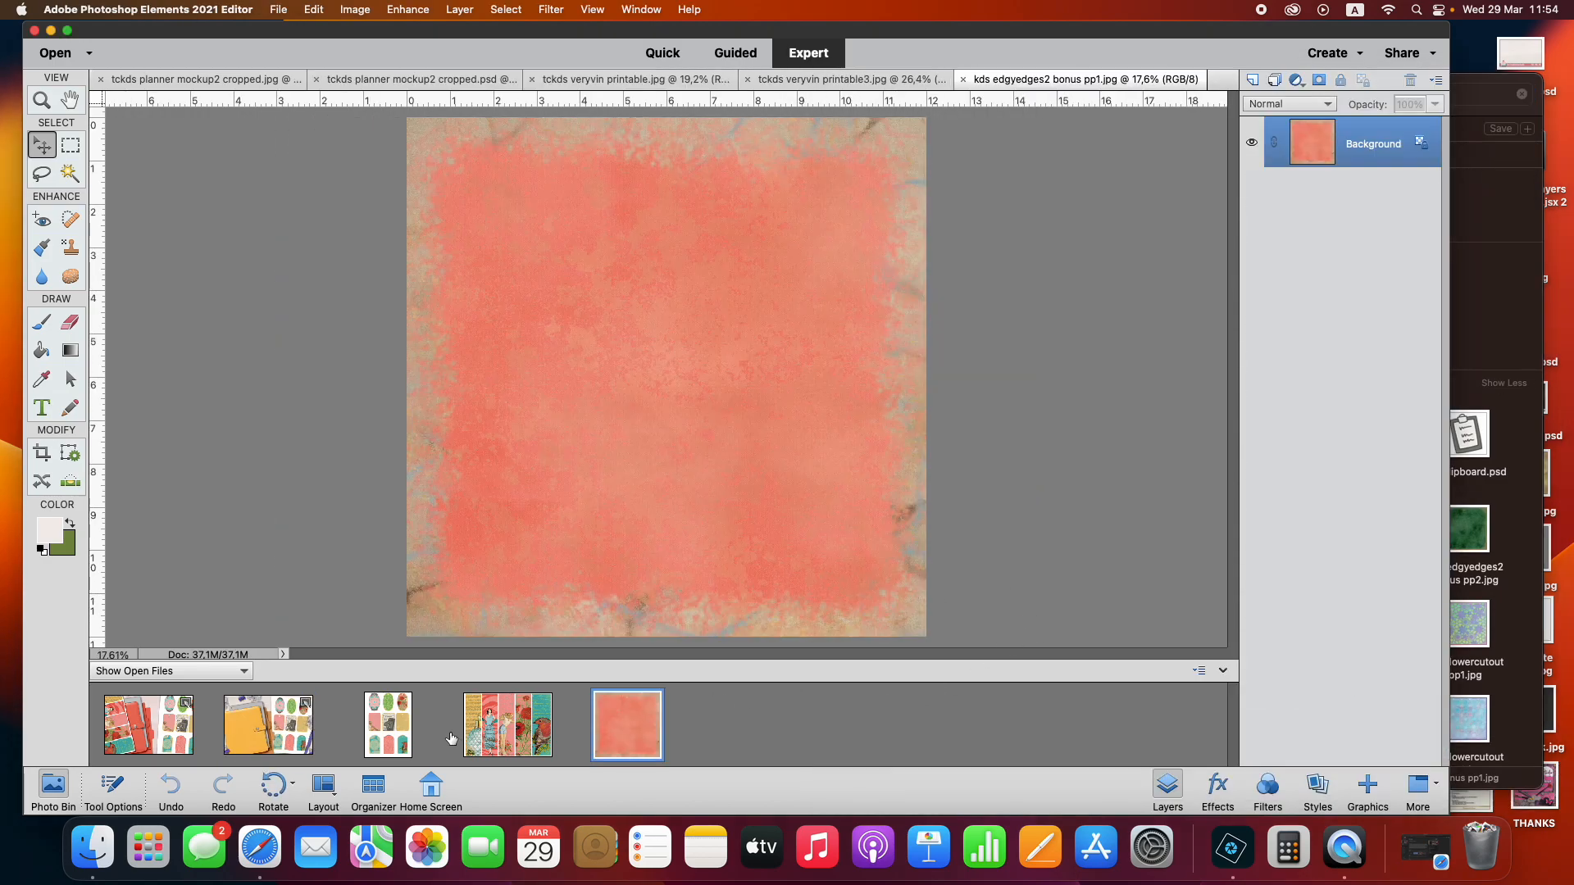
In the tckds planner mockup2 cropped.psd document, copy the layer style of divider layer 3 and clear it from that layer
left_click(310, 729)
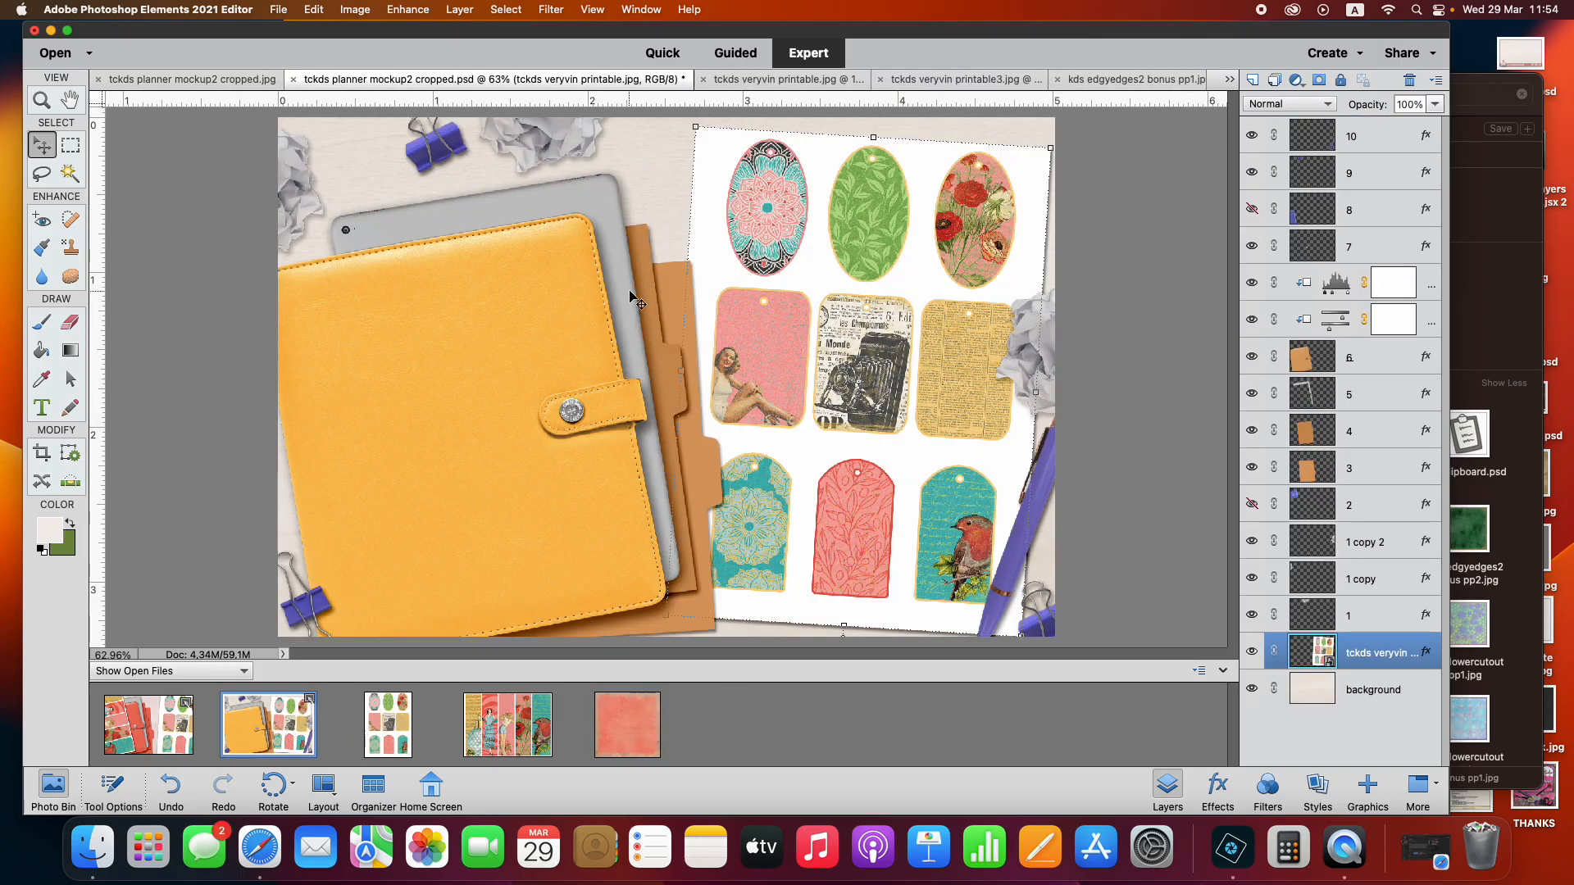
left_click(676, 287)
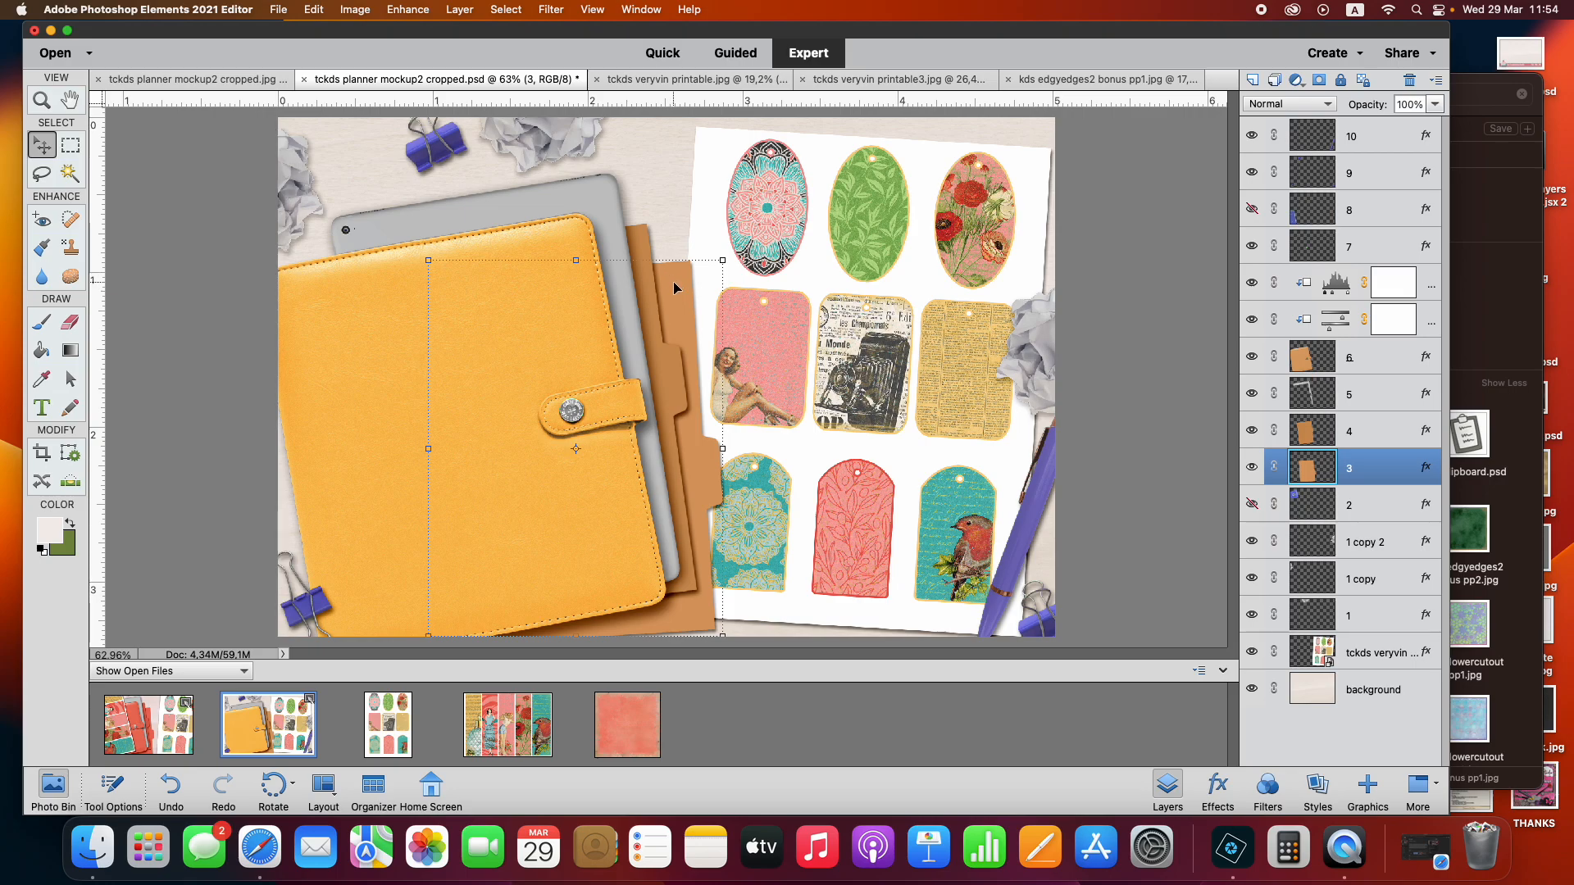
right_click(1379, 475)
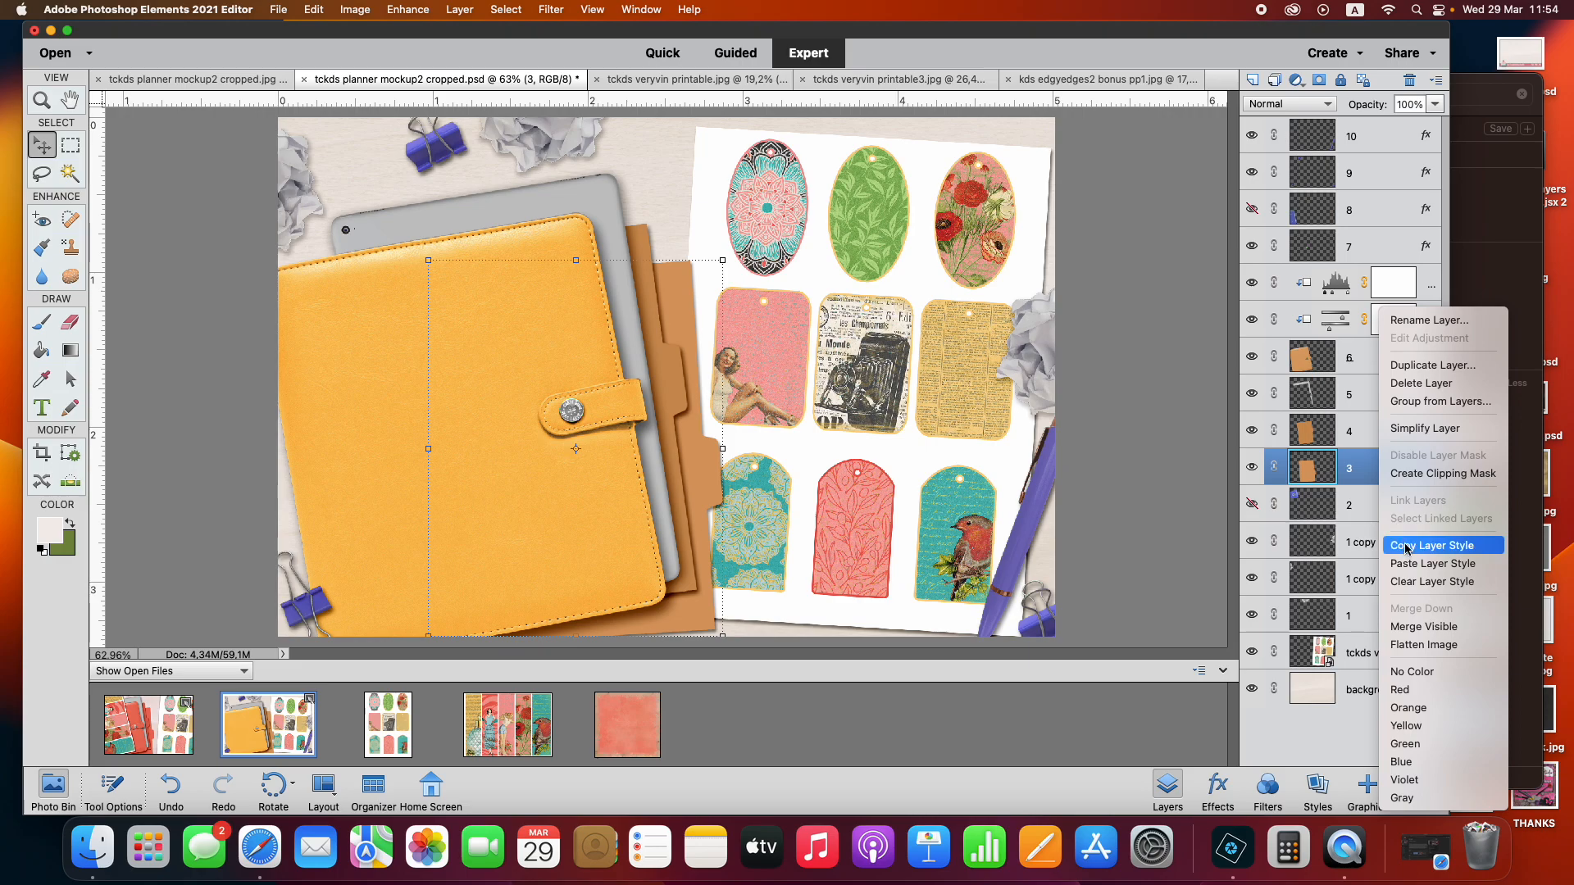
left_click(1404, 547)
right_click(1375, 473)
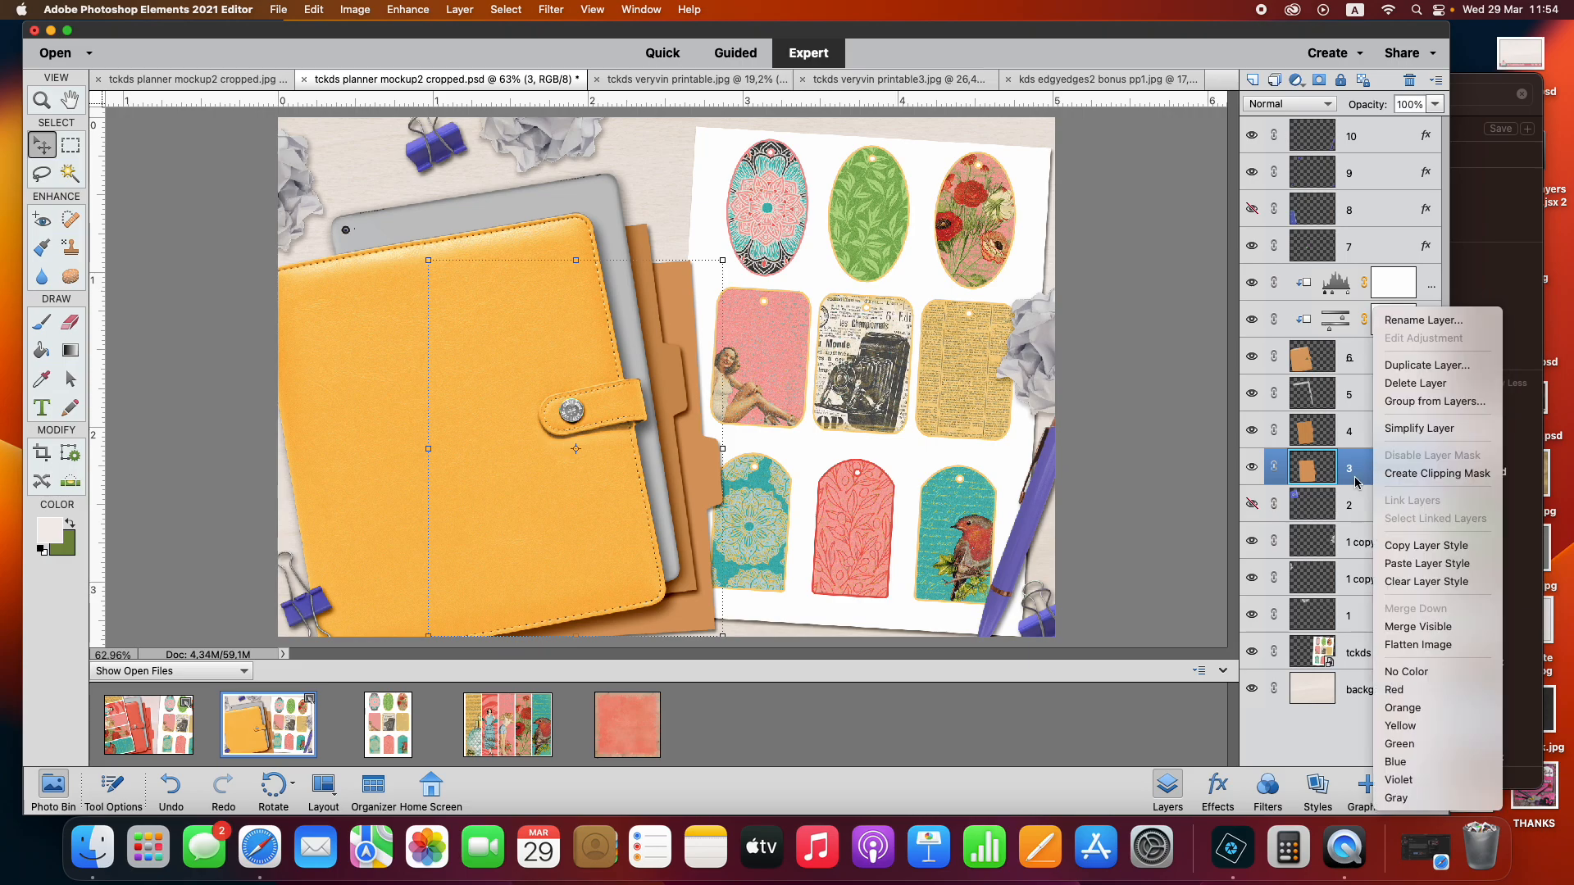
left_click(1406, 582)
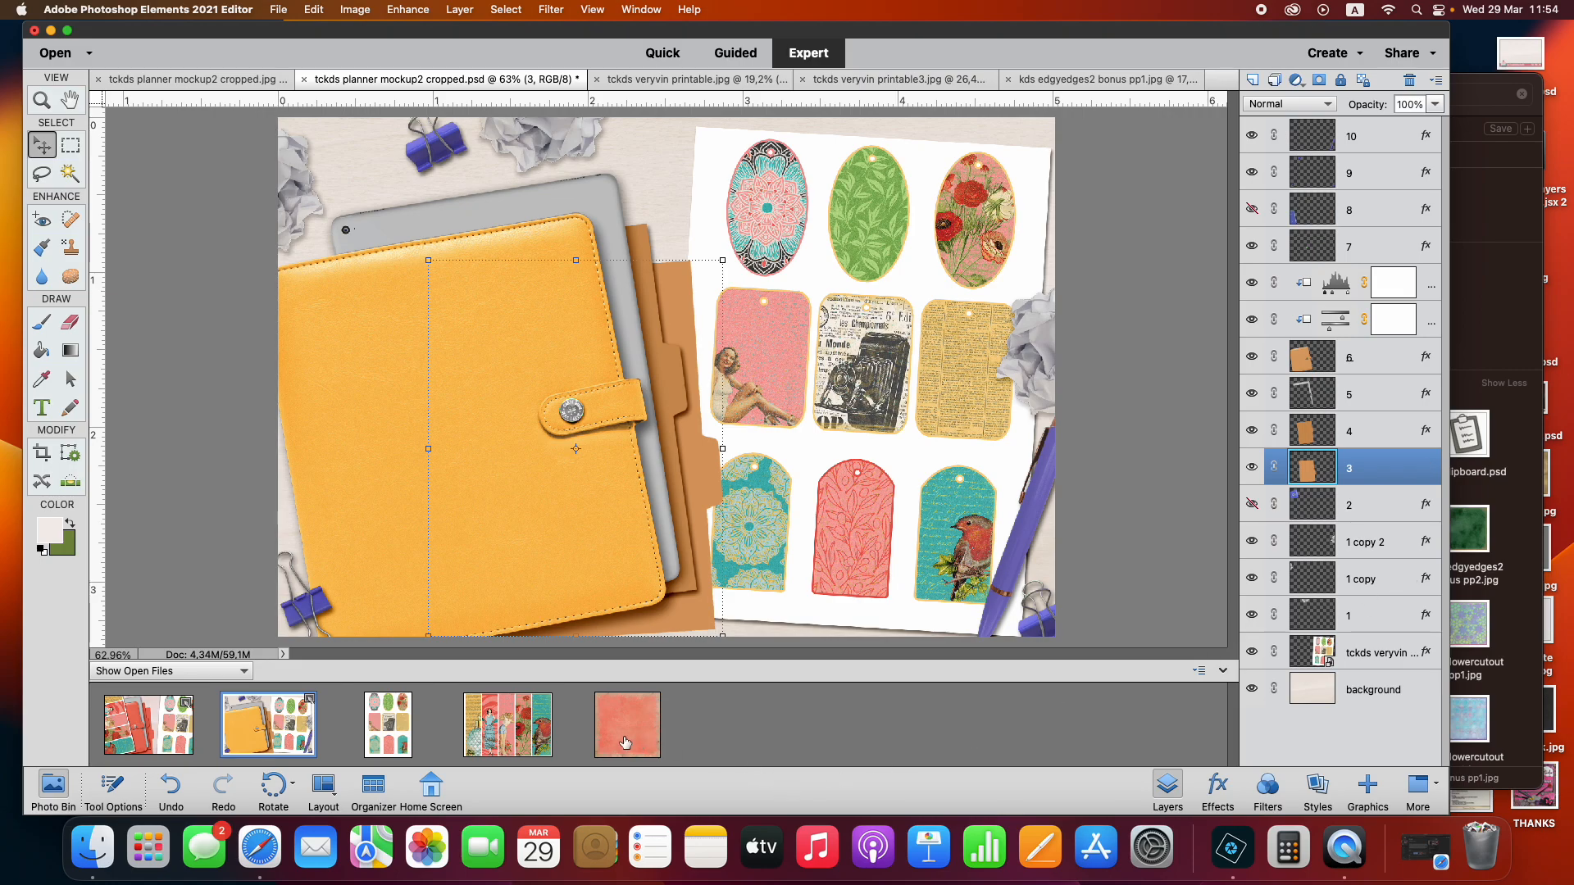
Place the kds edgyedges2 bonus pp1 paper directly above divider layer 3 and clip it to that layer
left_click_drag(627, 743, 648, 467)
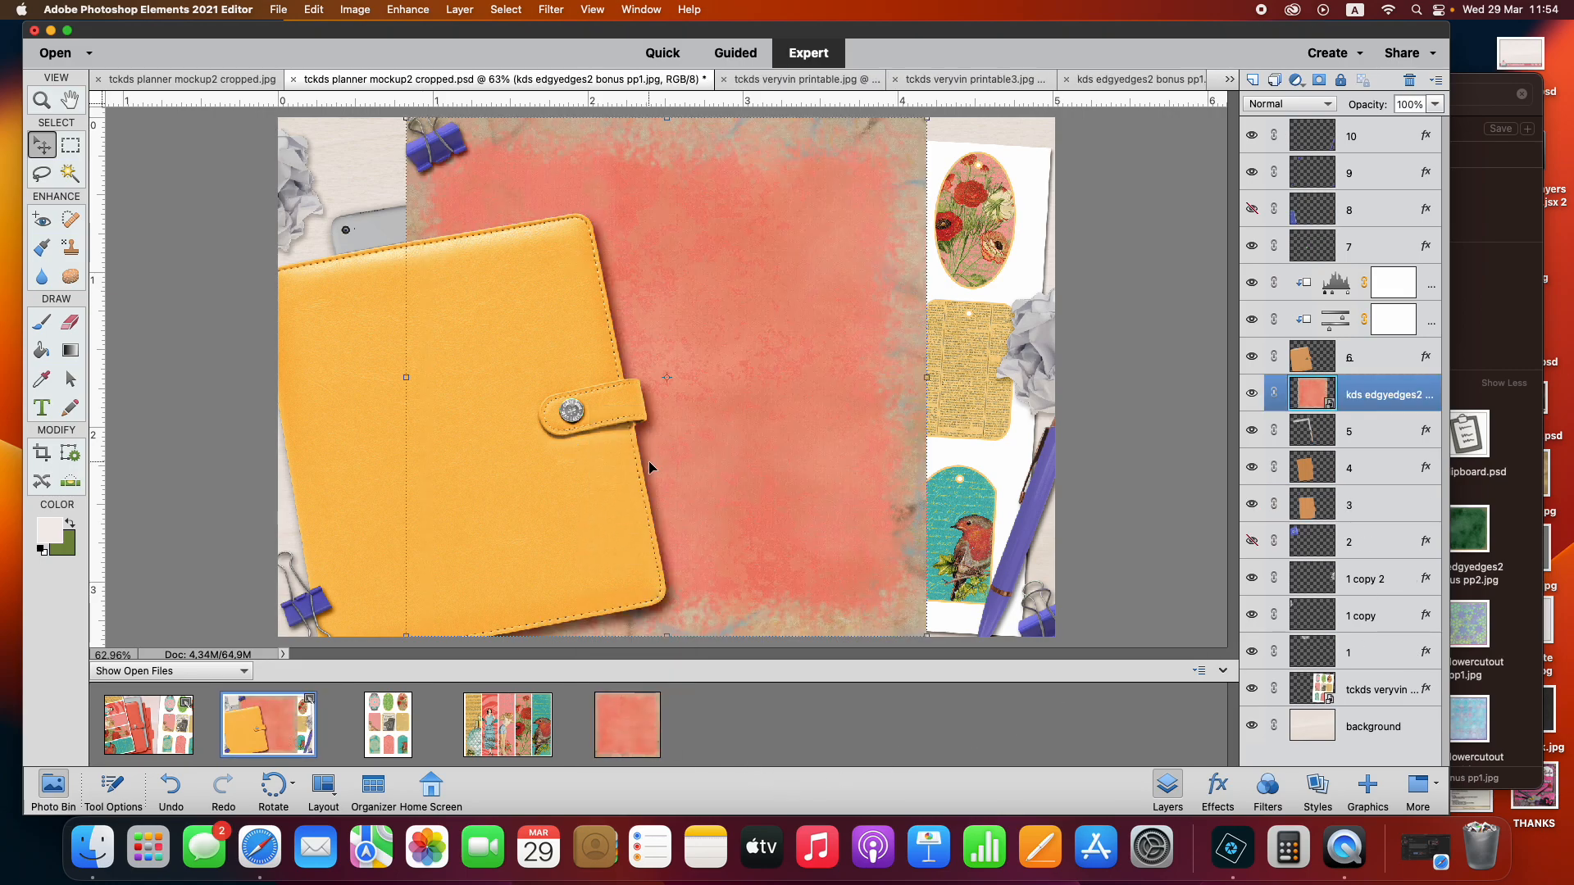
left_click_drag(1359, 397, 1351, 488)
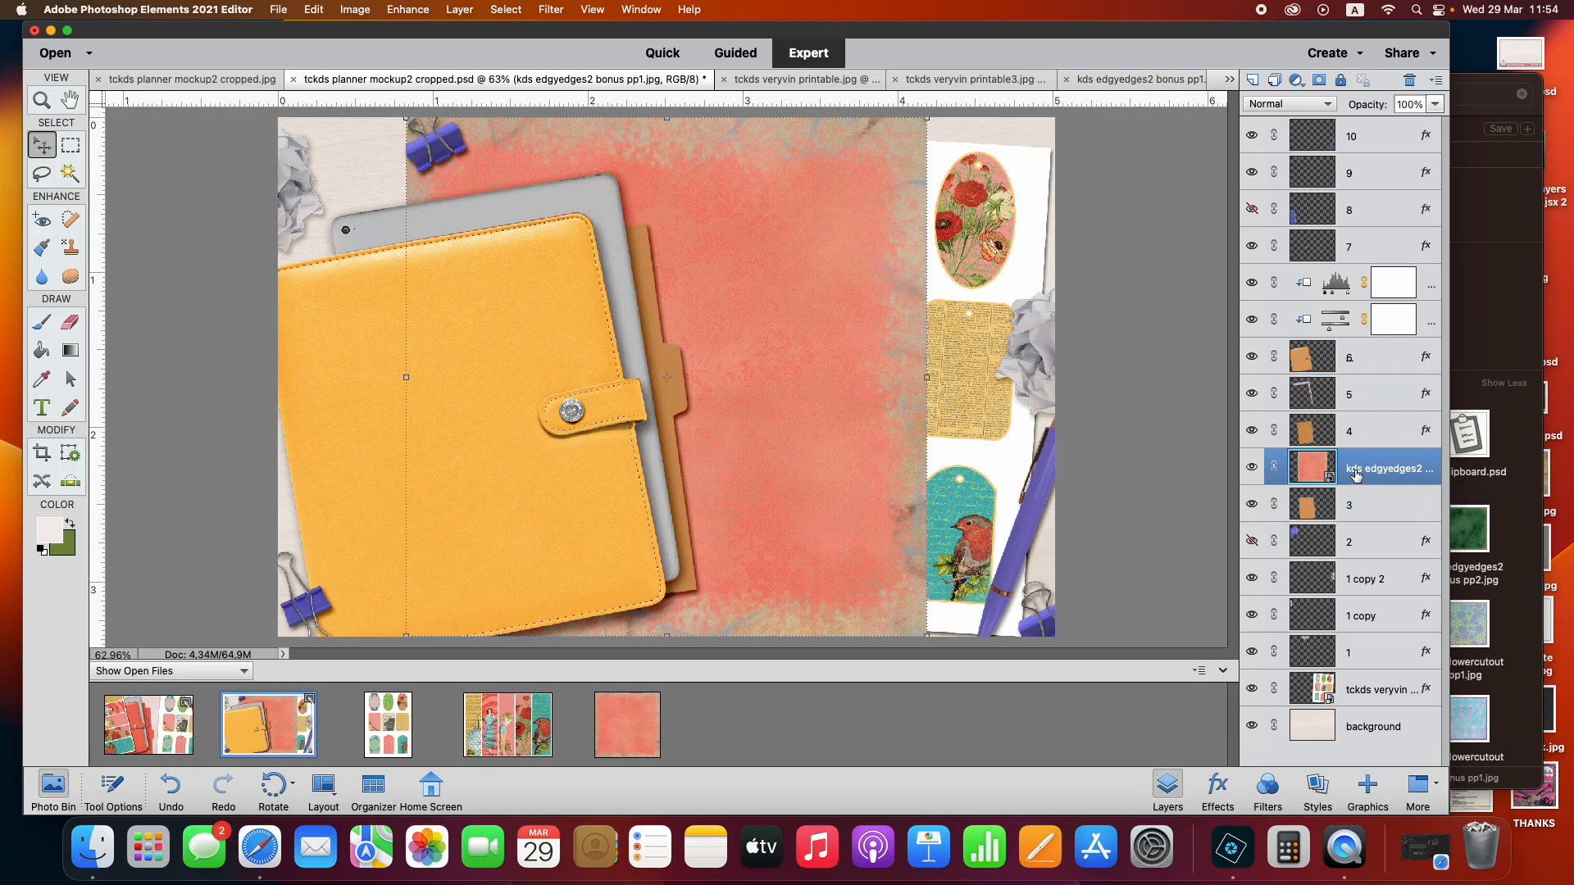
right_click(1357, 476)
left_click(1373, 528)
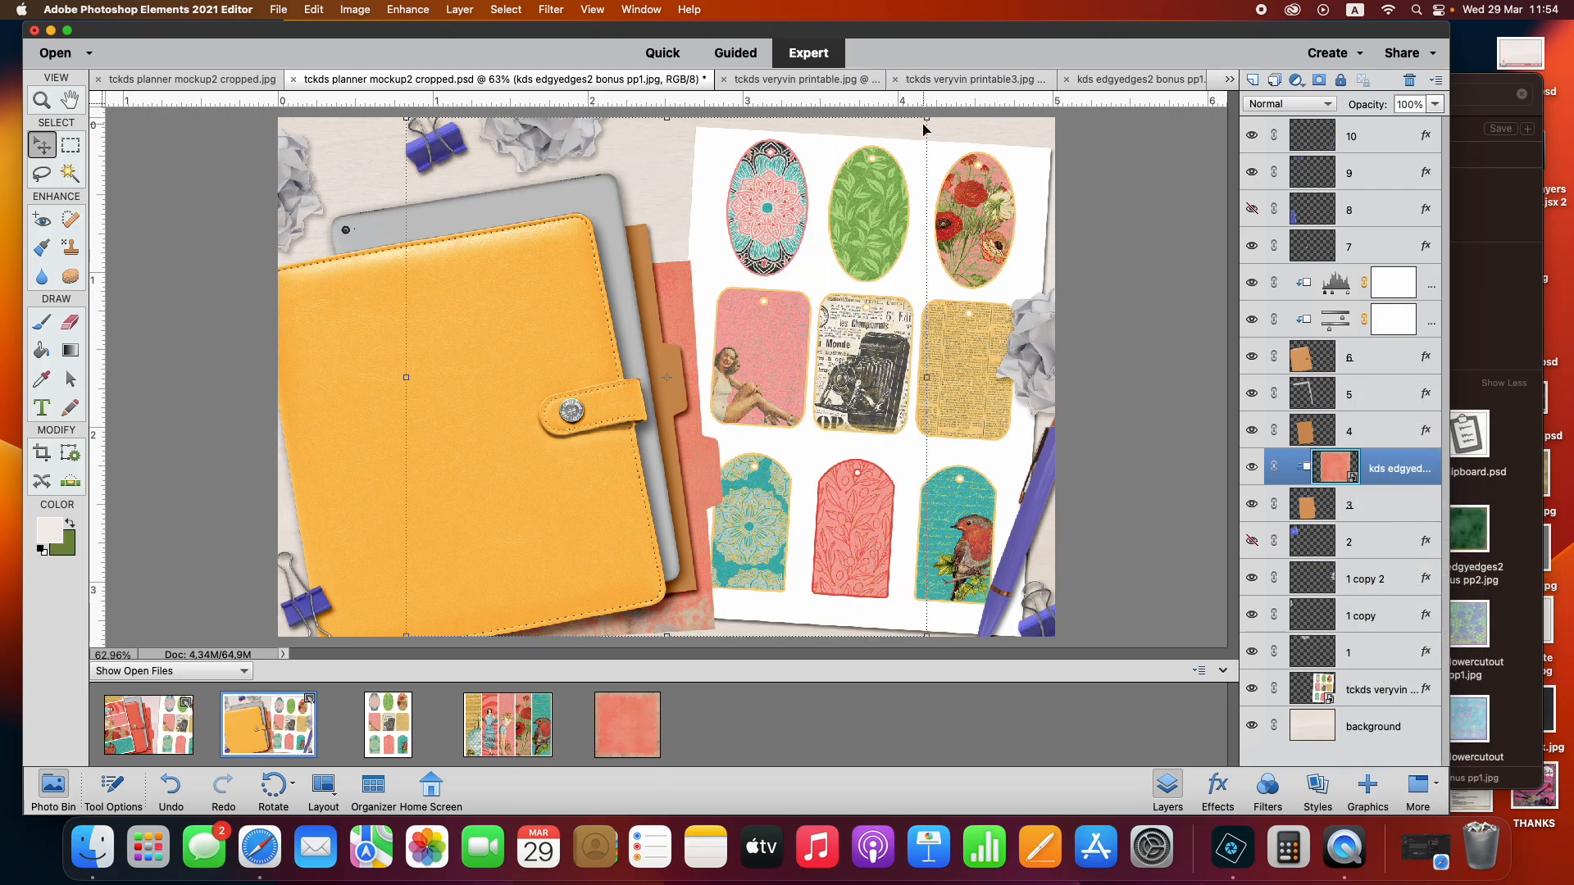
Scale the clipped paper to 73,07%, rotate it -3,26 degrees and position its worn edges over the divider's visible part
left_click_drag(927, 120, 791, 261)
left_click_drag(680, 311, 621, 320)
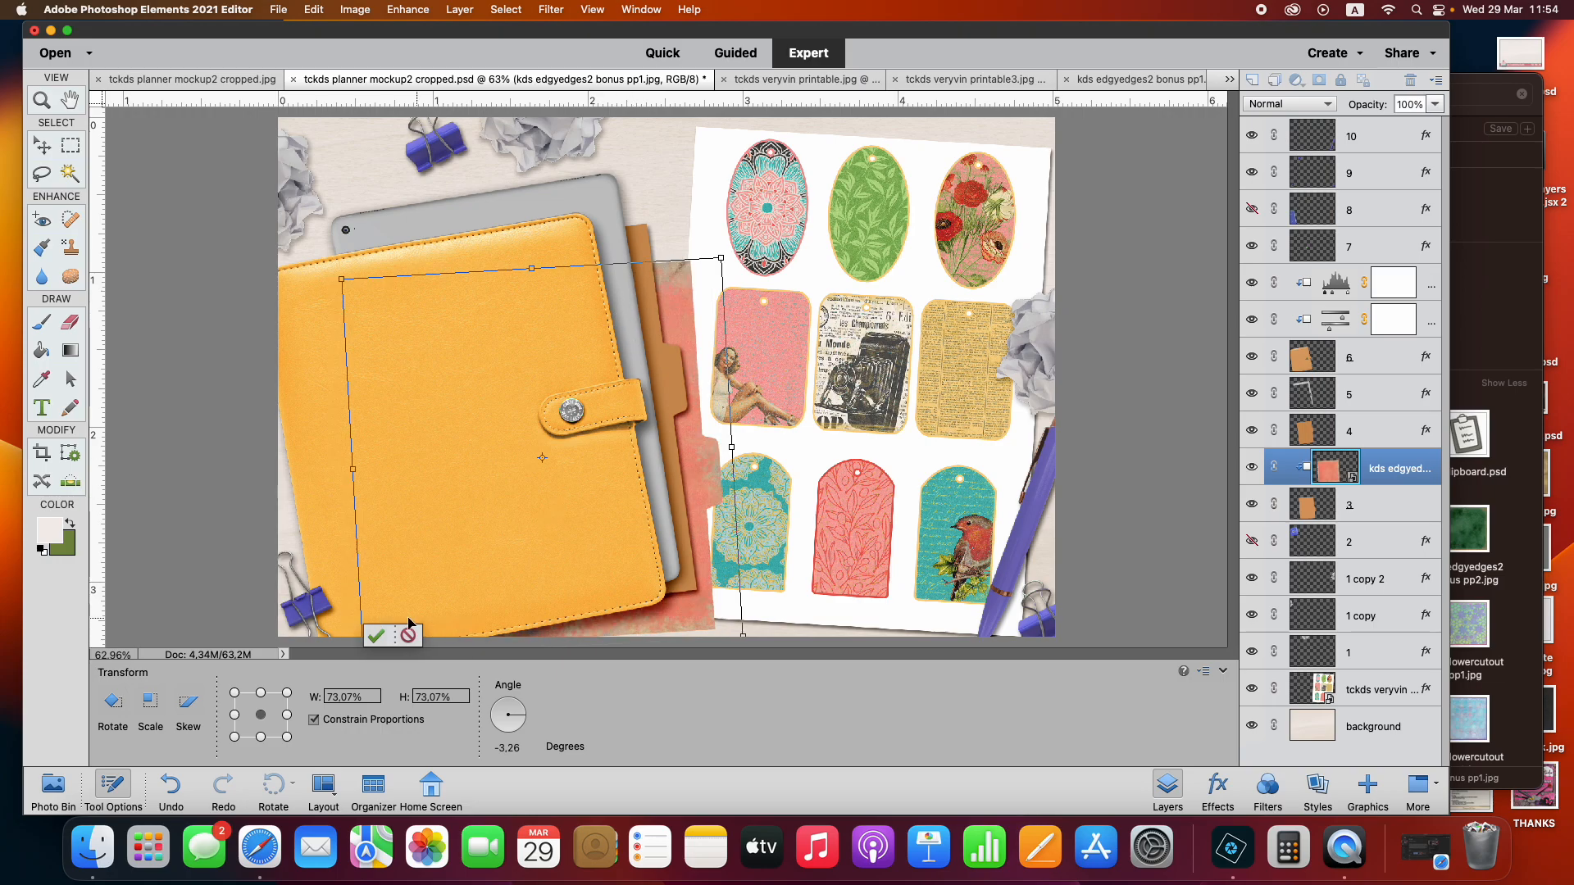
left_click(376, 636)
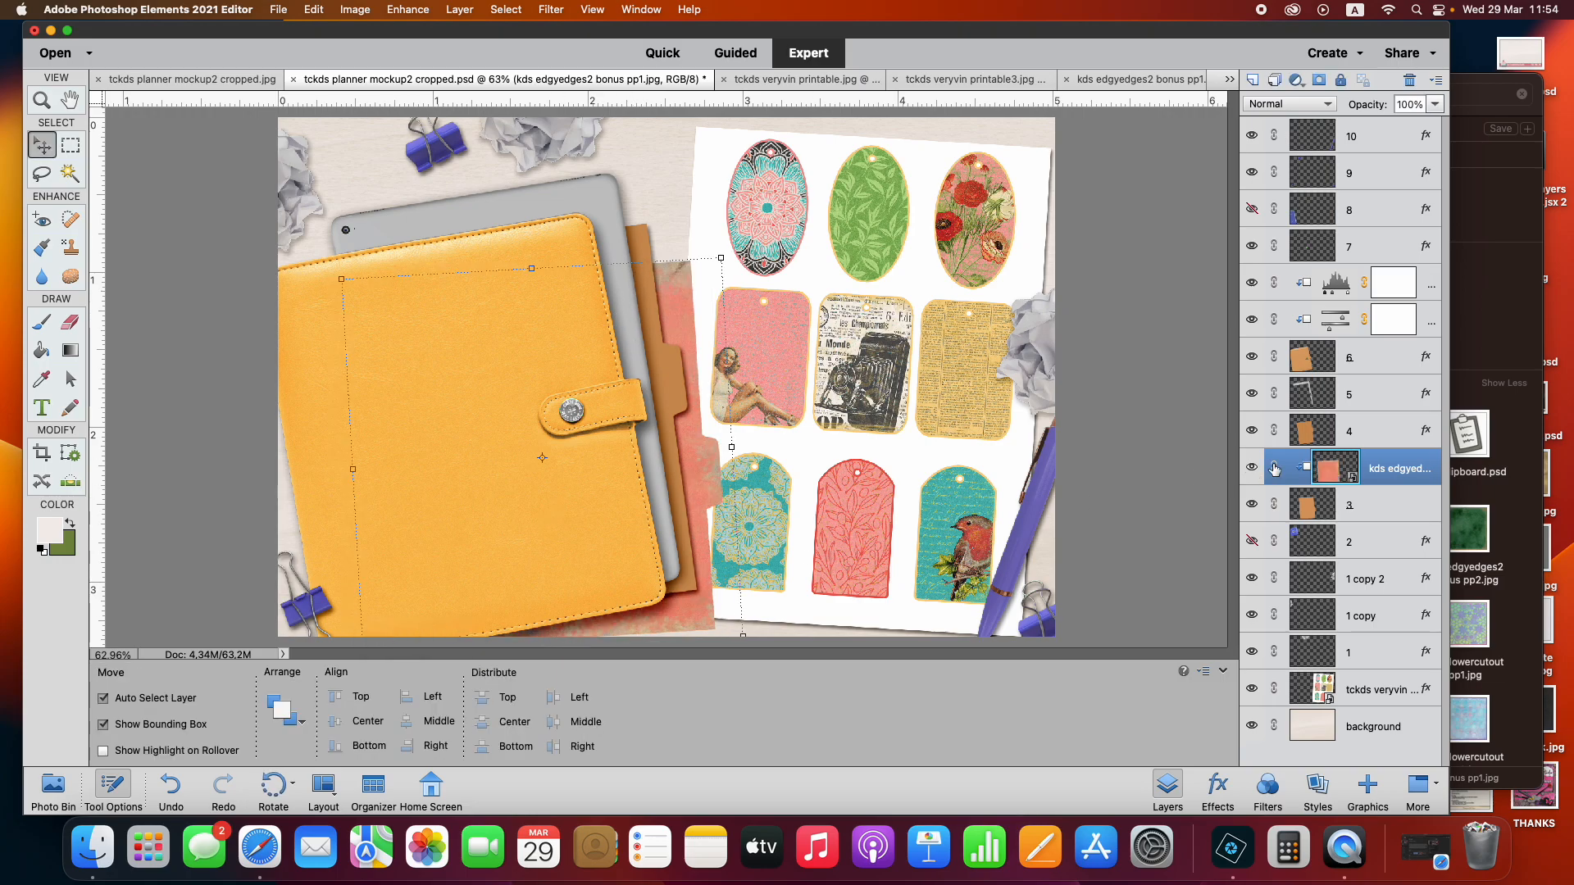
Paste the copied layer style back onto divider layer 3
left_click(1386, 517)
right_click(1383, 514)
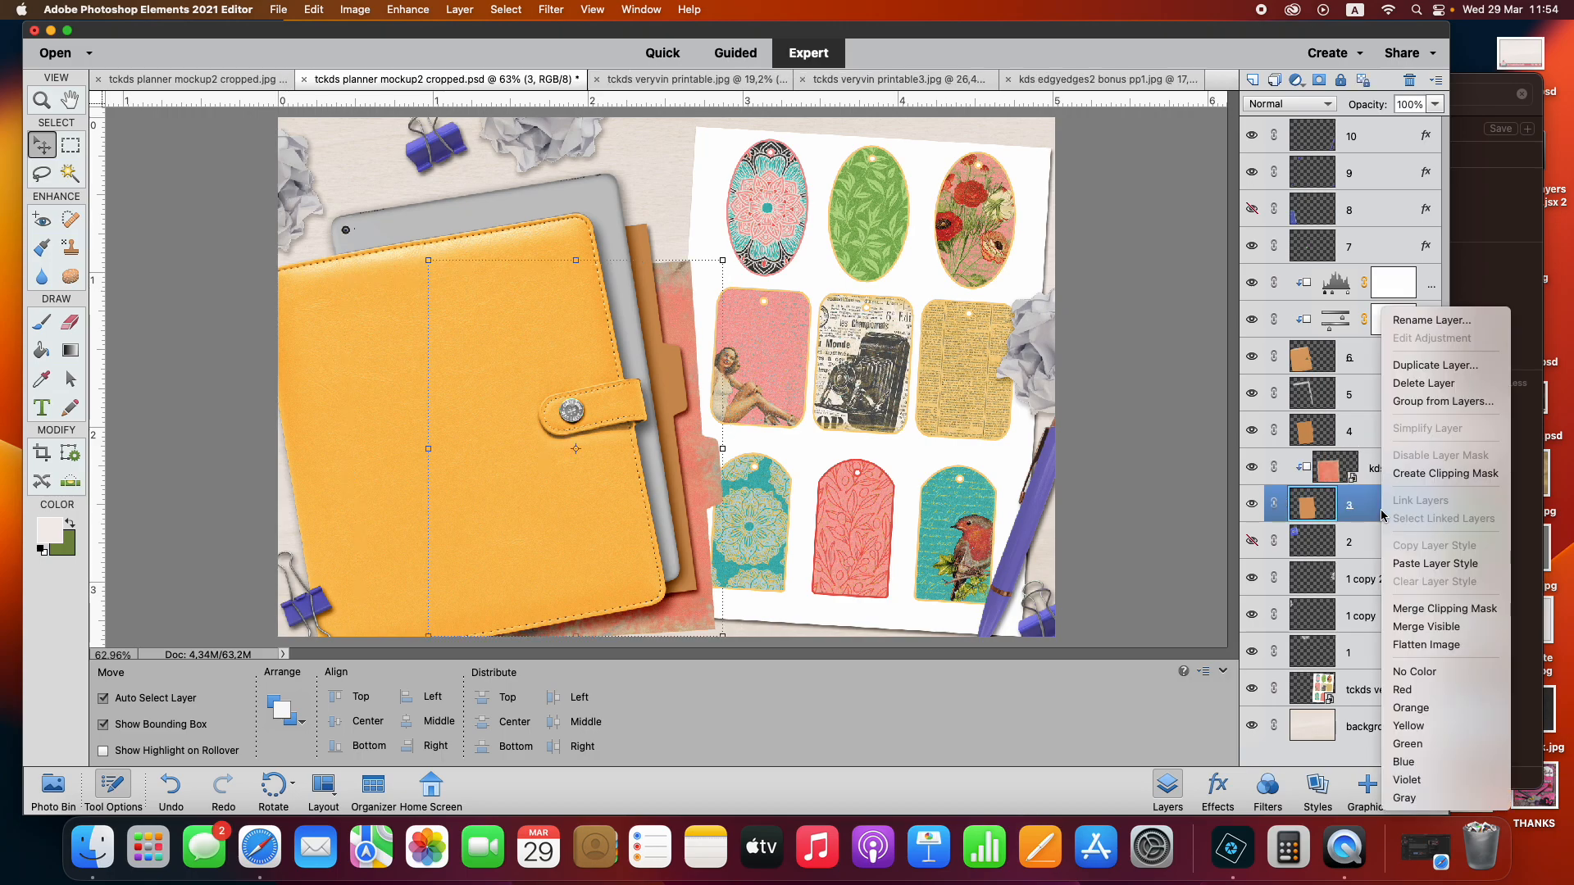
left_click(1397, 564)
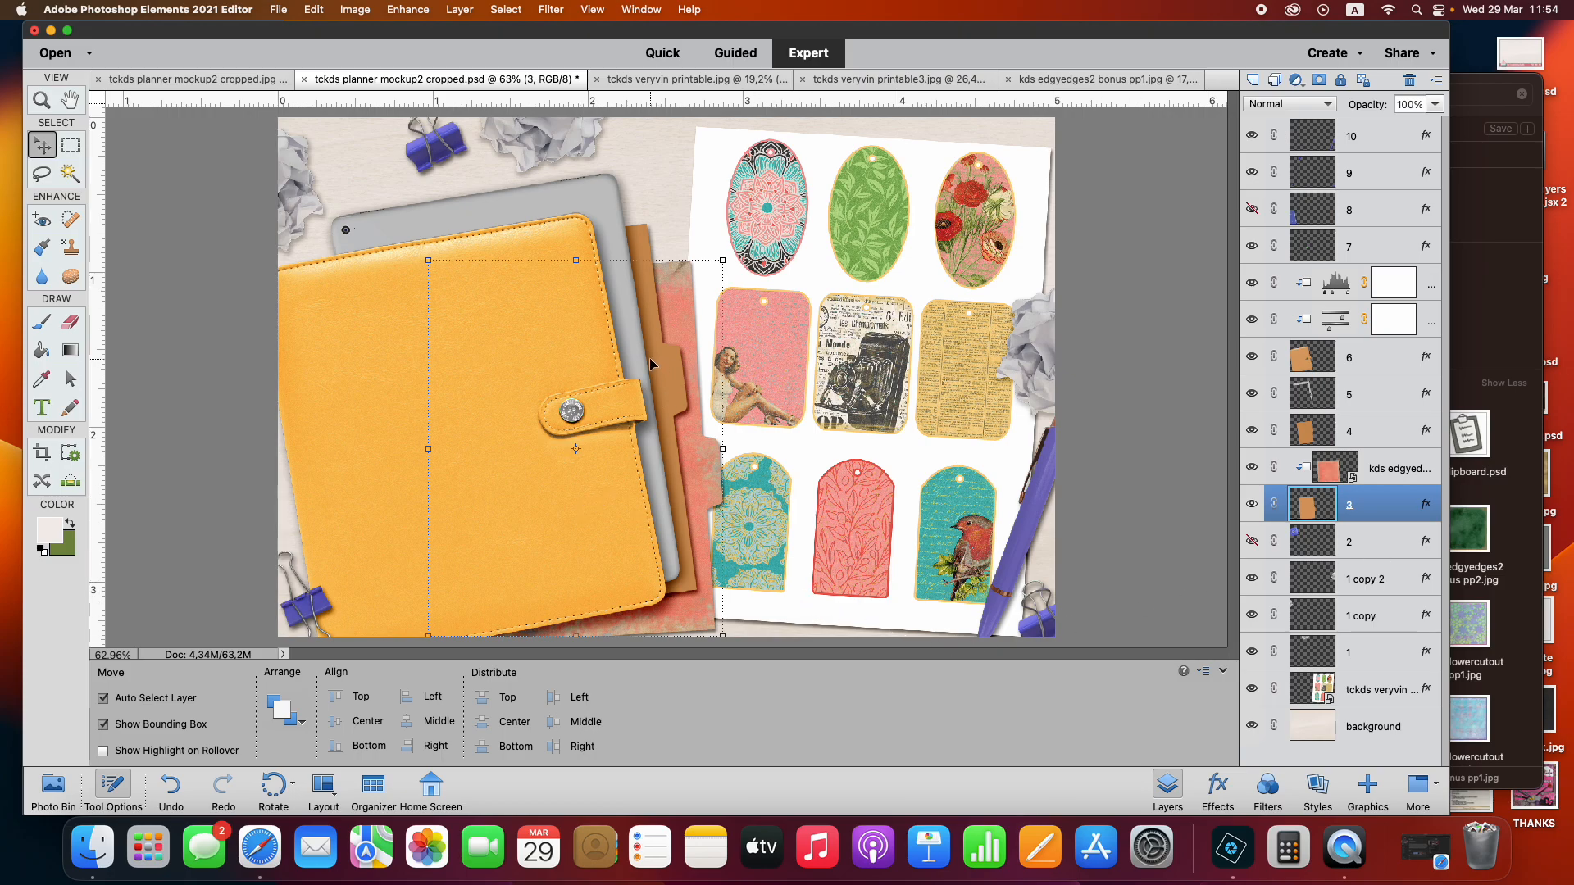
Try linking planner layer 6, its Hue/Saturation and Levels adjustments and layer 5 to move them together, and undo the link
left_click(1393, 354)
left_click(1414, 328, "shift")
left_click(1418, 293, "shift")
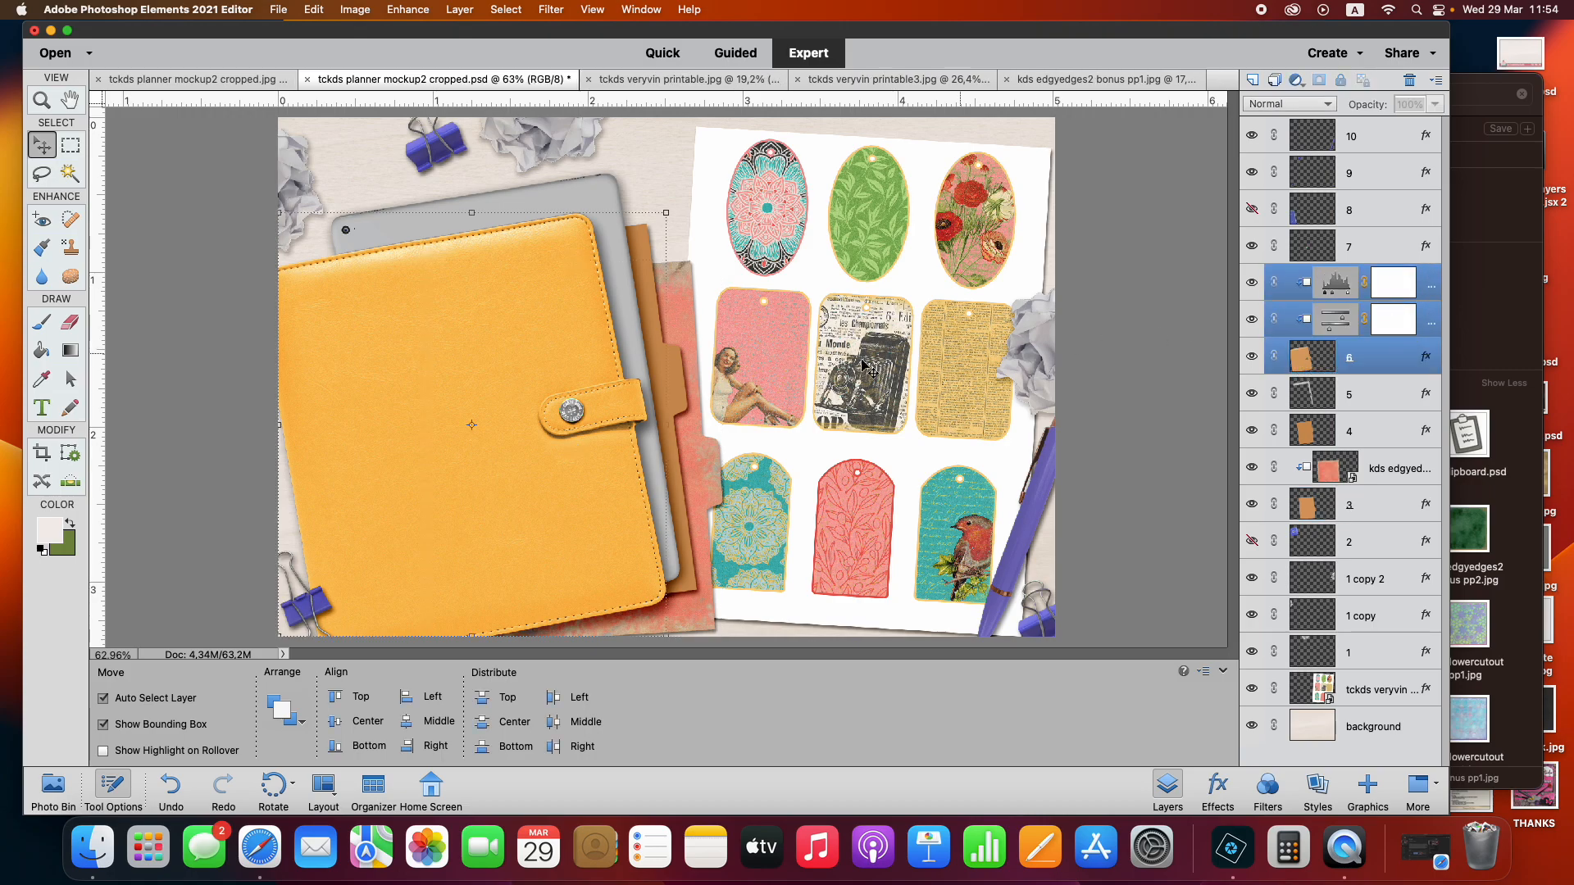
key("super")
left_click(1363, 399, "super")
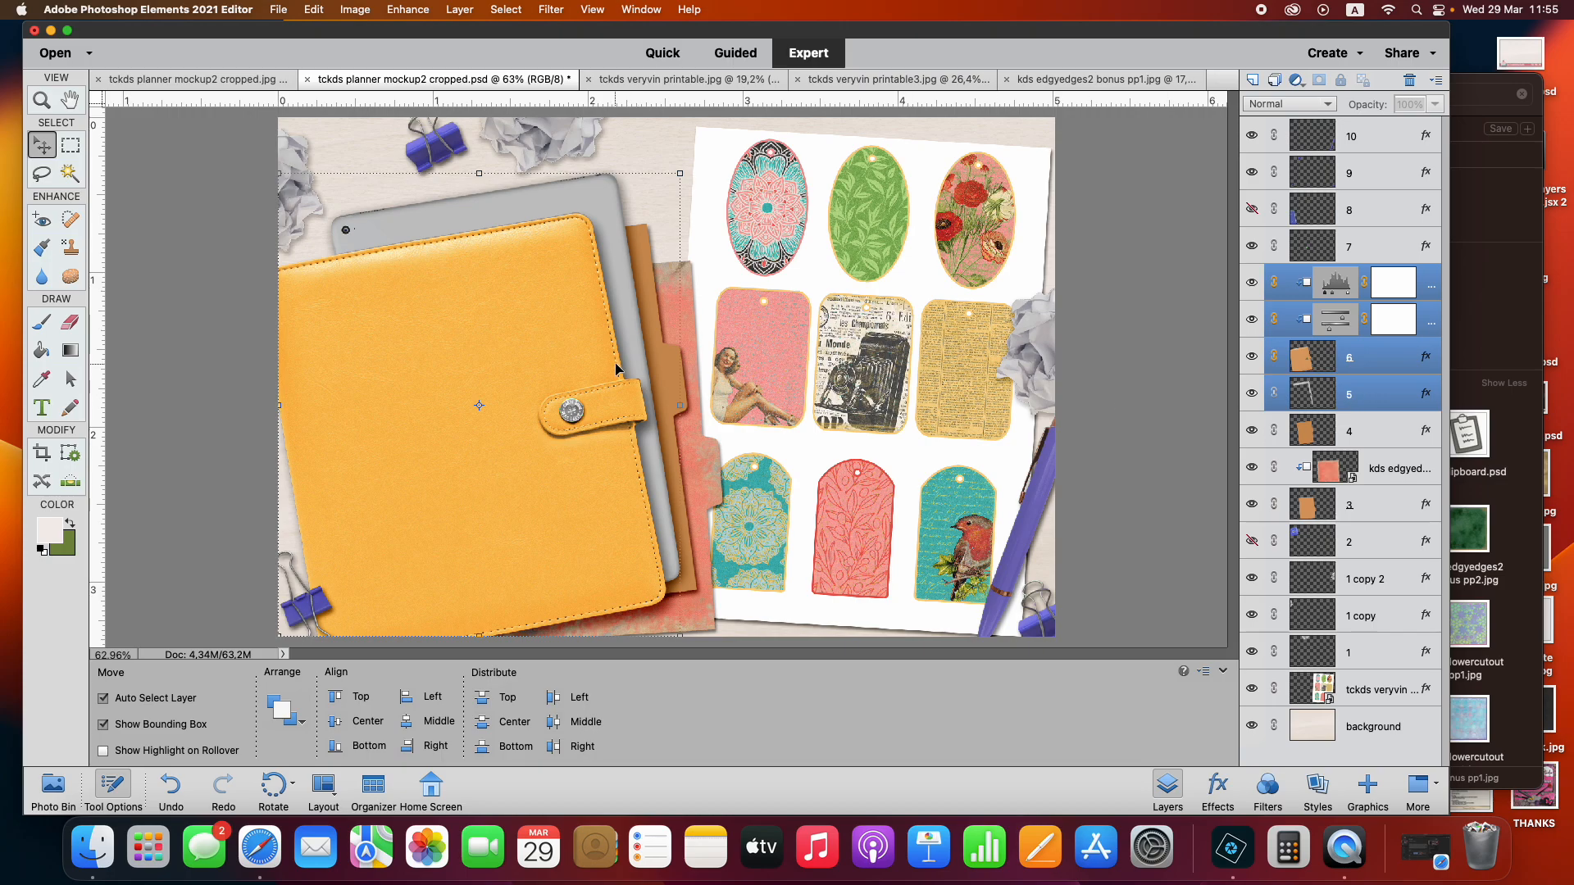
mouse_move(579, 358)
left_mouse_down()
mouse_move(513, 369)
mouse_move(585, 354)
left_mouse_up()
left_click(171, 784)
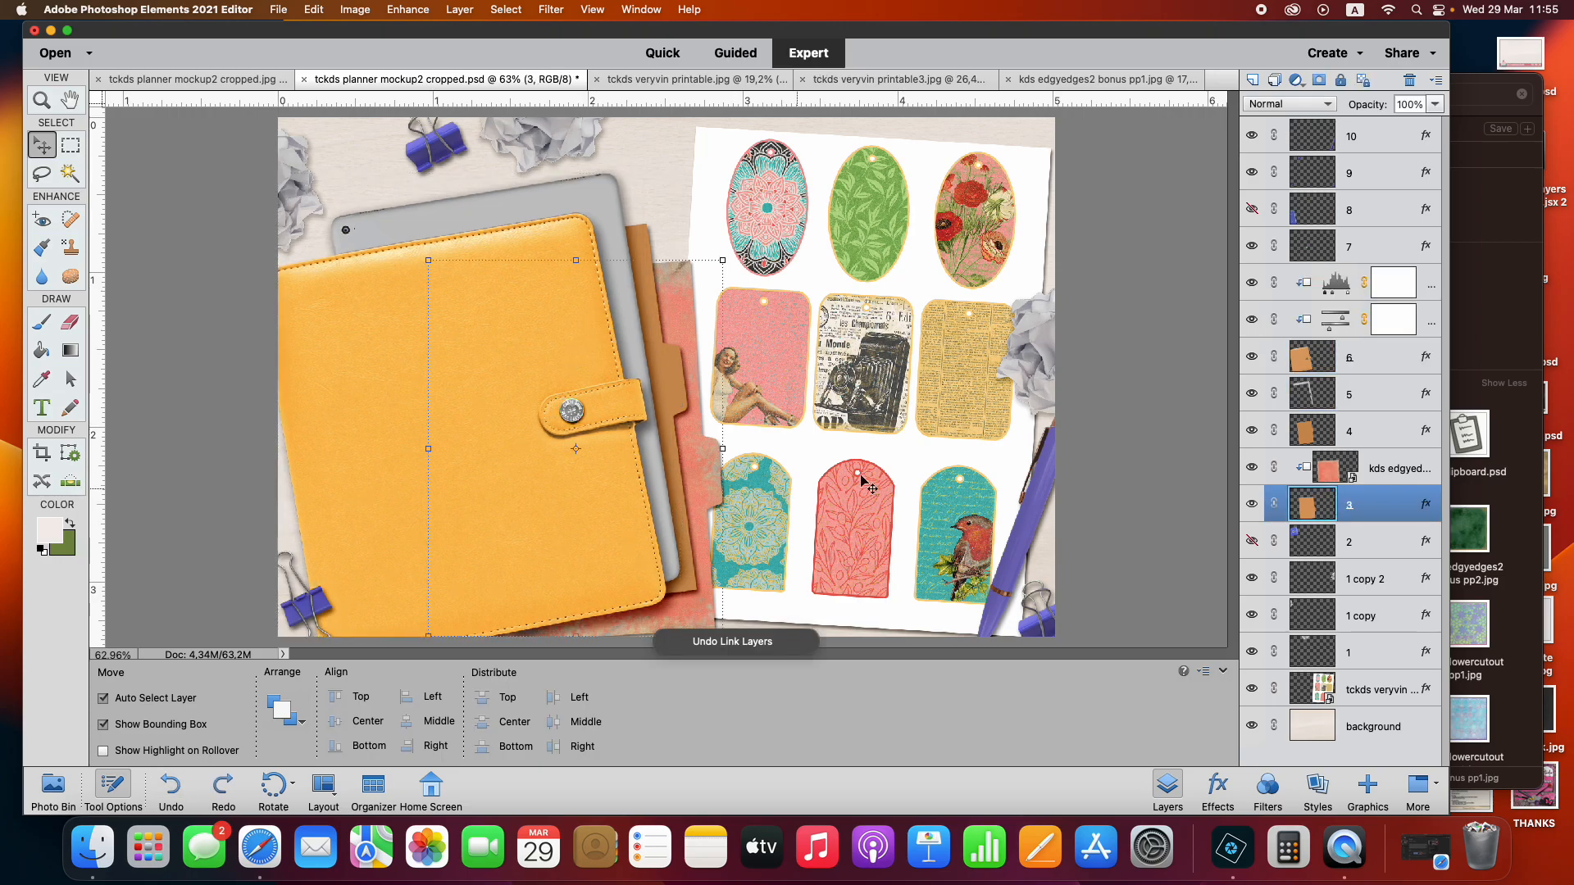
Select layers 5, 6 and 7 together and move the planner with its tablet up and to the left, away from the dividers
left_click(1351, 249, "super")
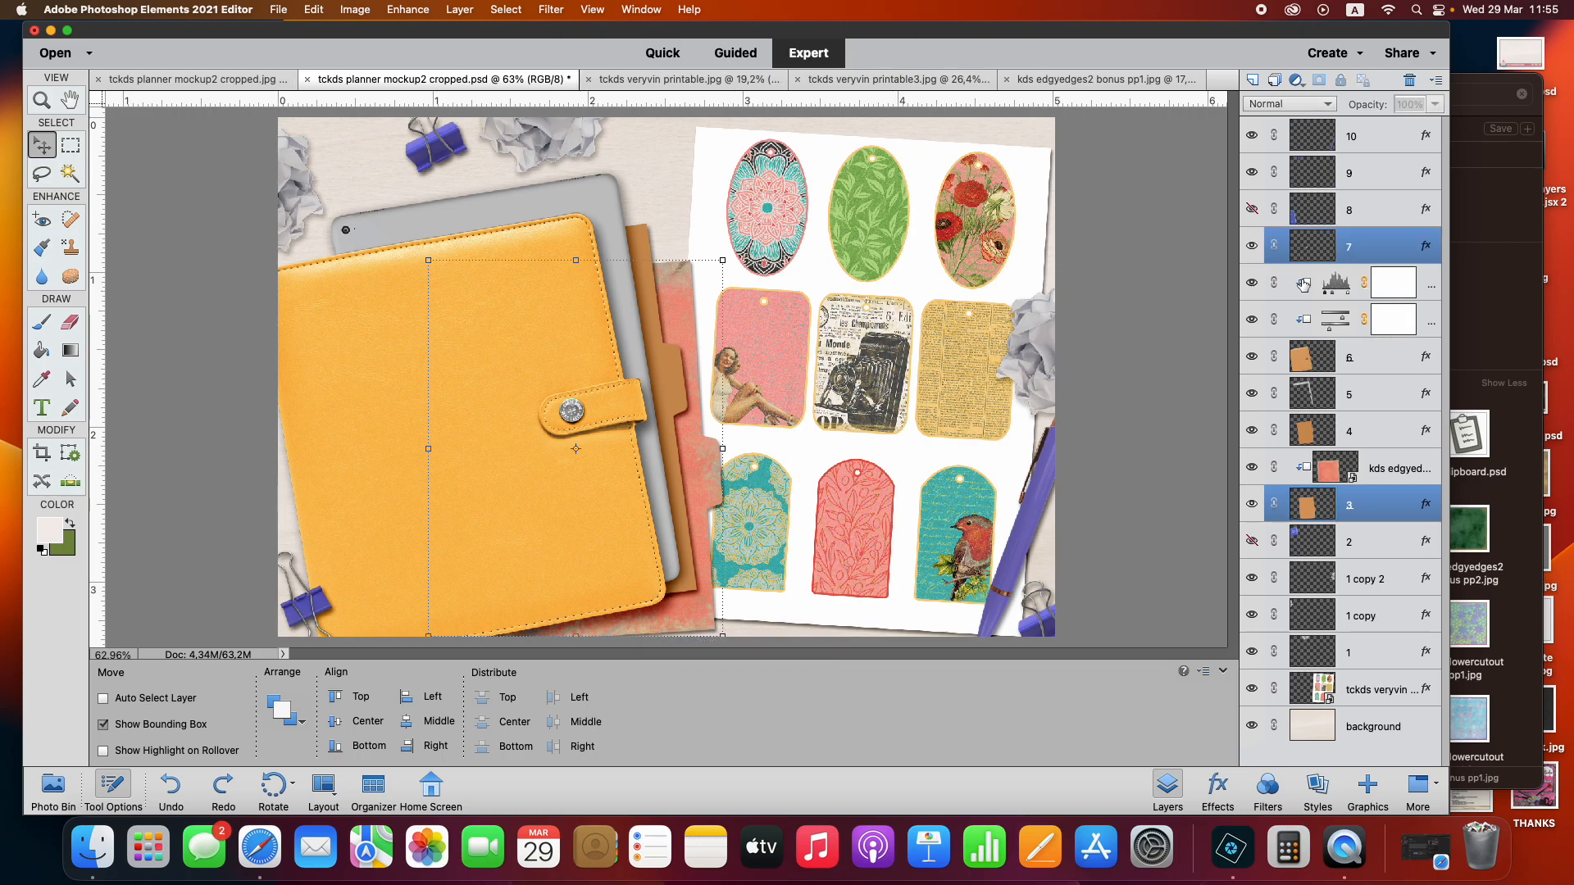
left_click(1369, 365, "super")
left_click(1375, 395, "super")
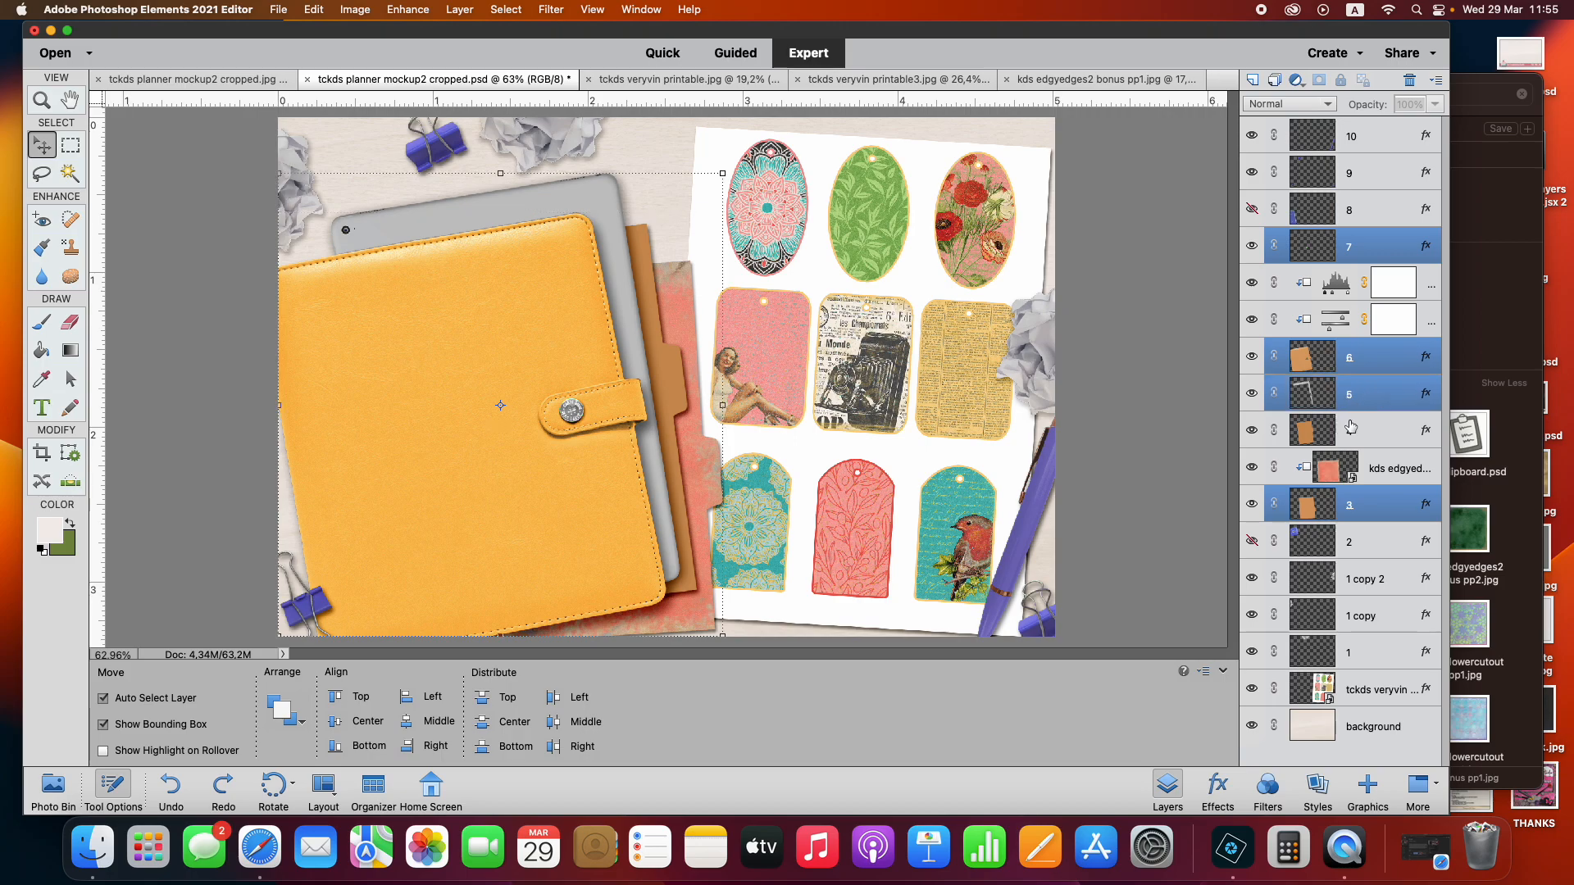
left_click(1377, 507, "super")
left_click_drag(539, 322, 505, 274)
Bring the tckds veryvin printable to the front, move it over the planner and rotate it -17,43 degrees
left_click(940, 261)
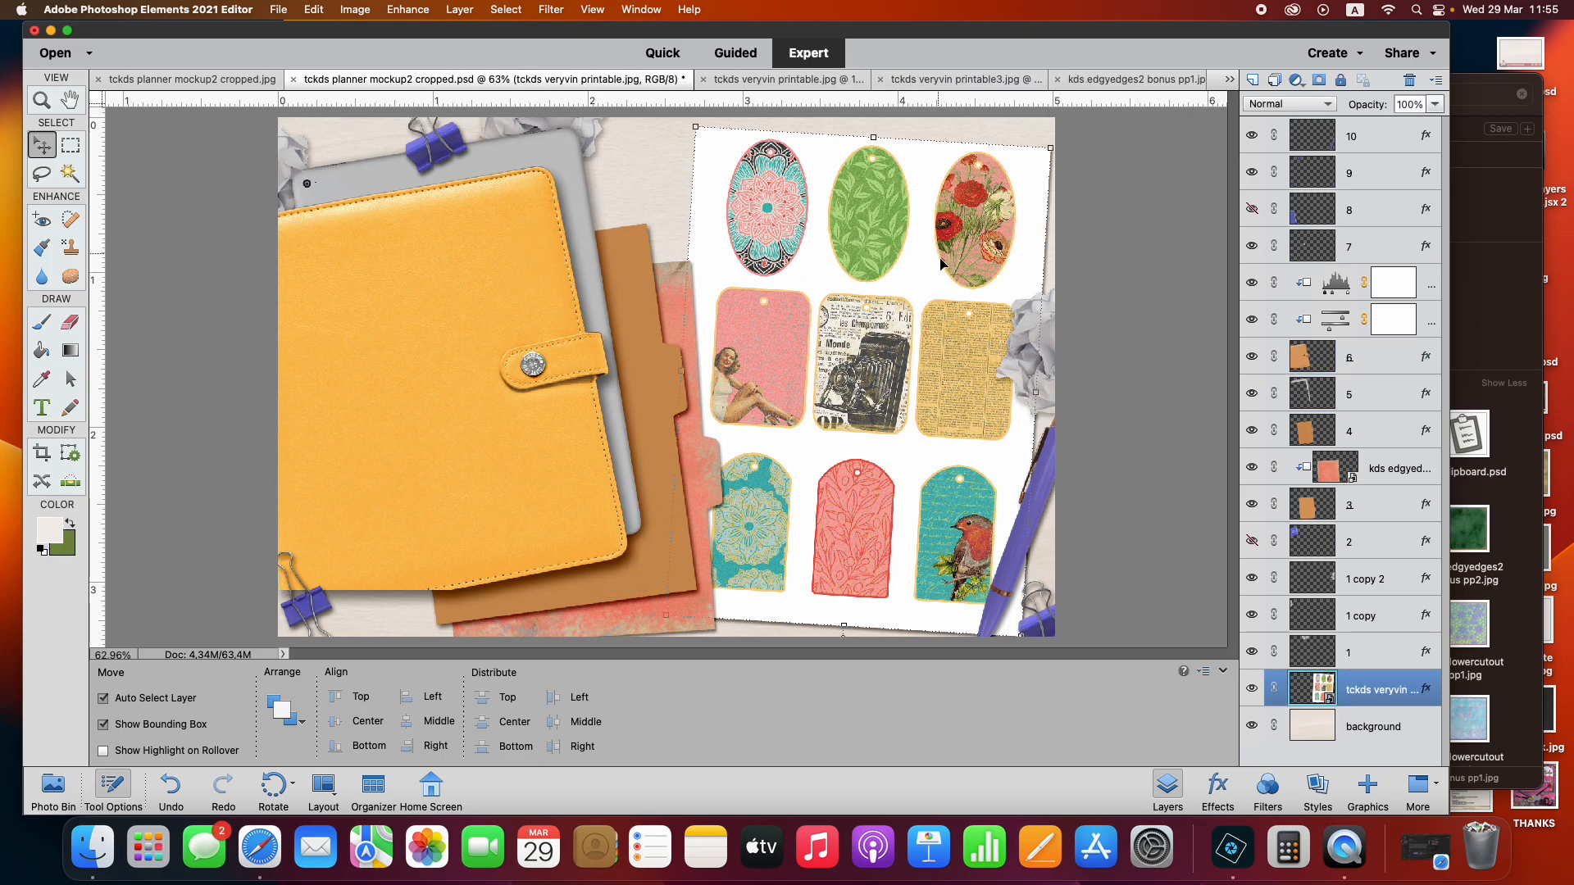
right_click(868, 334)
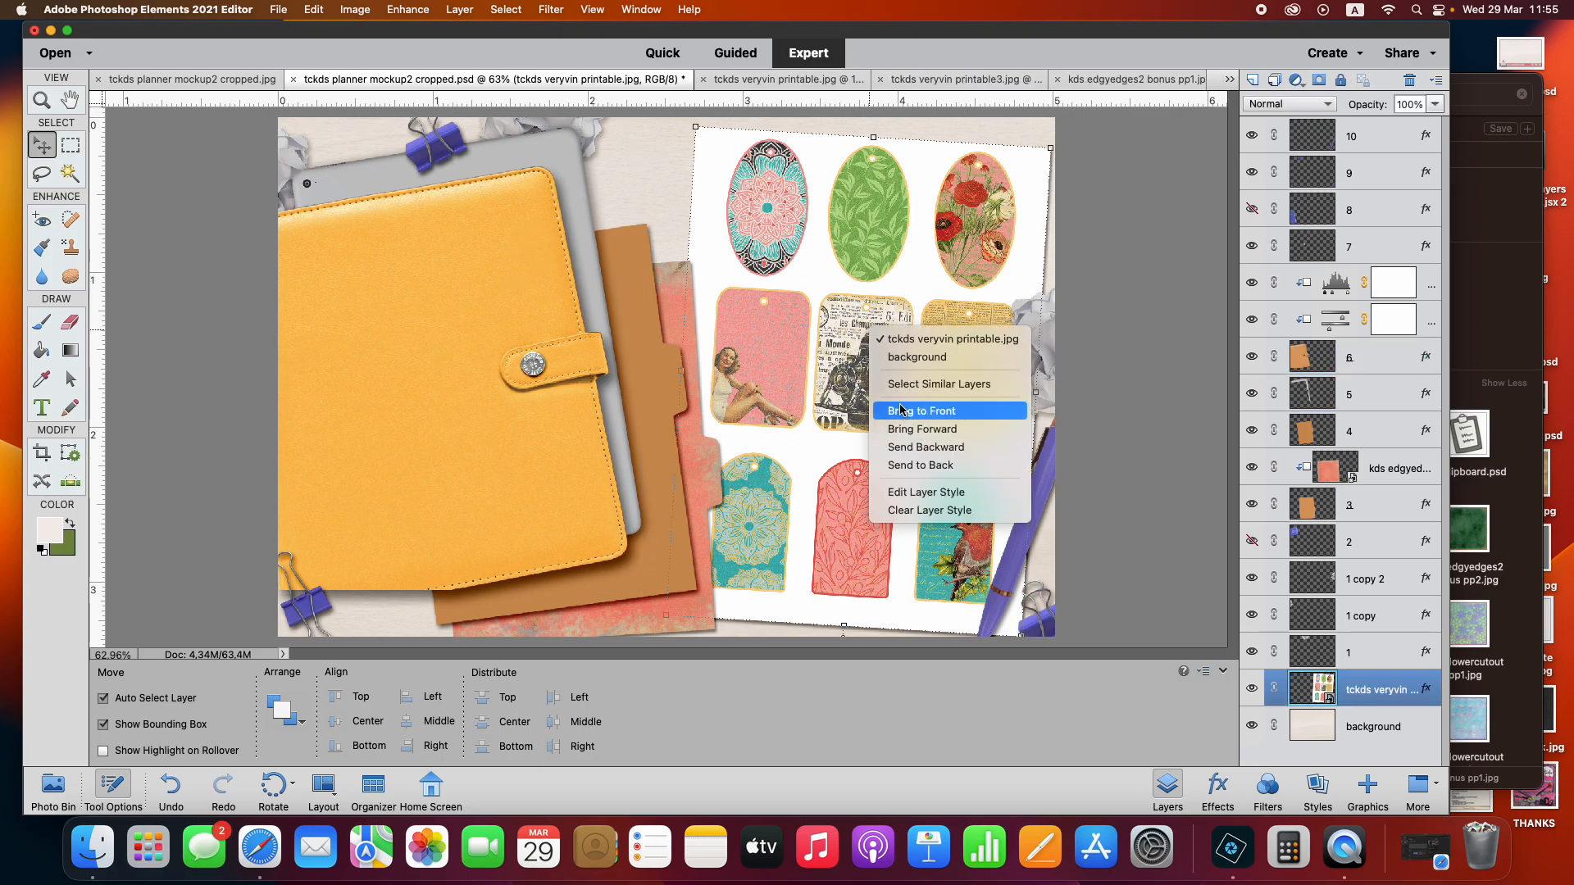
left_click(894, 411)
left_click_drag(793, 218, 414, 301)
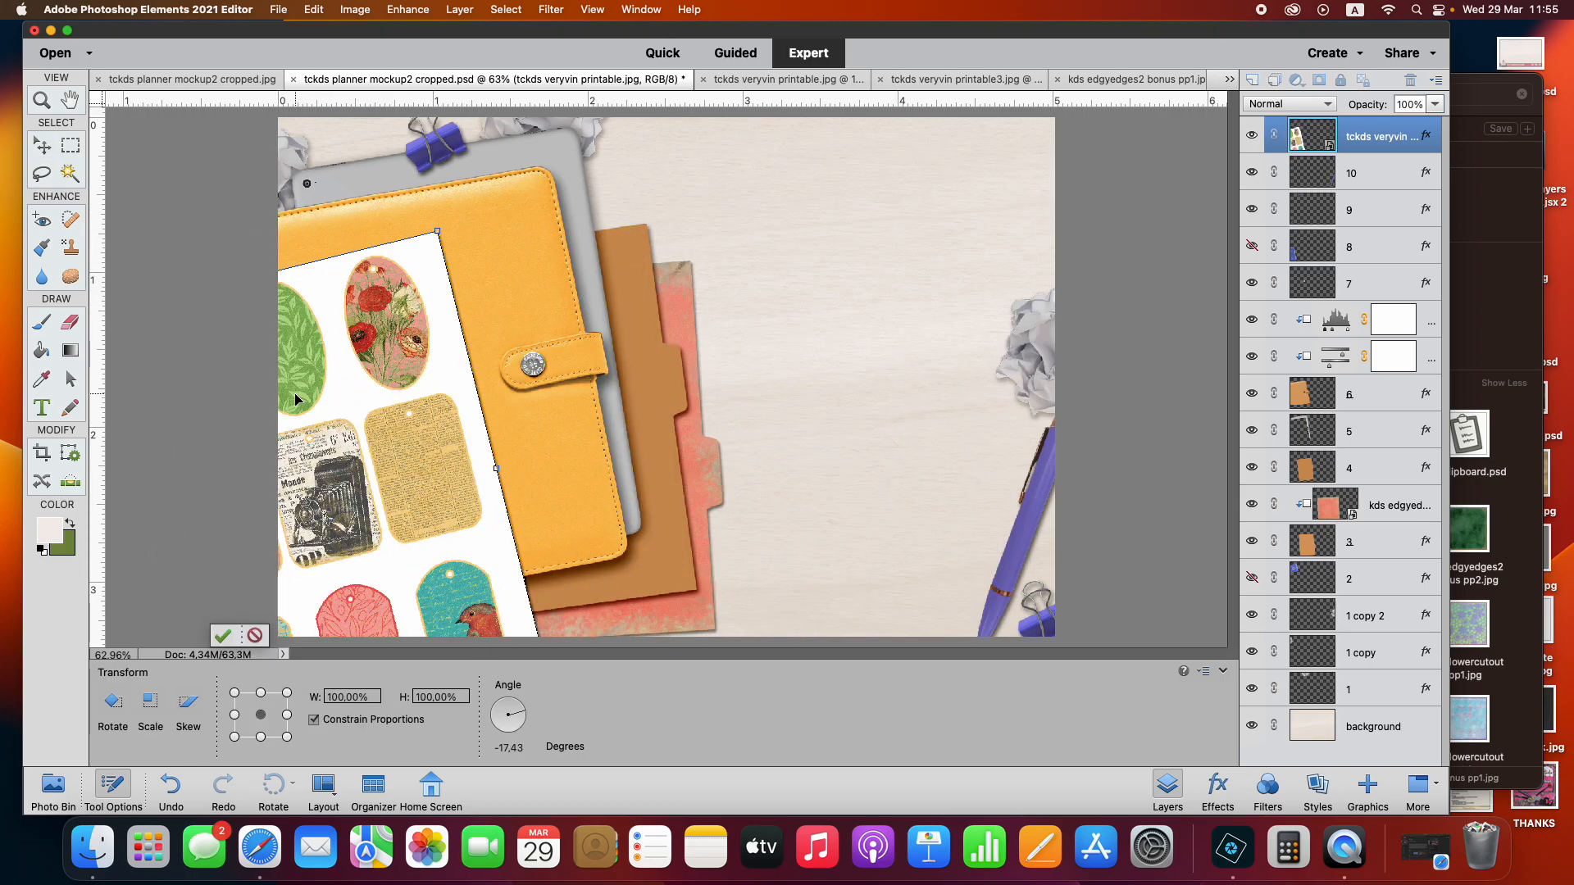
left_click(222, 635)
Move the tilted printable back beside the planner, and undo all printable and planner moves since pasting the divider's layer style
left_click_drag(370, 435, 871, 304)
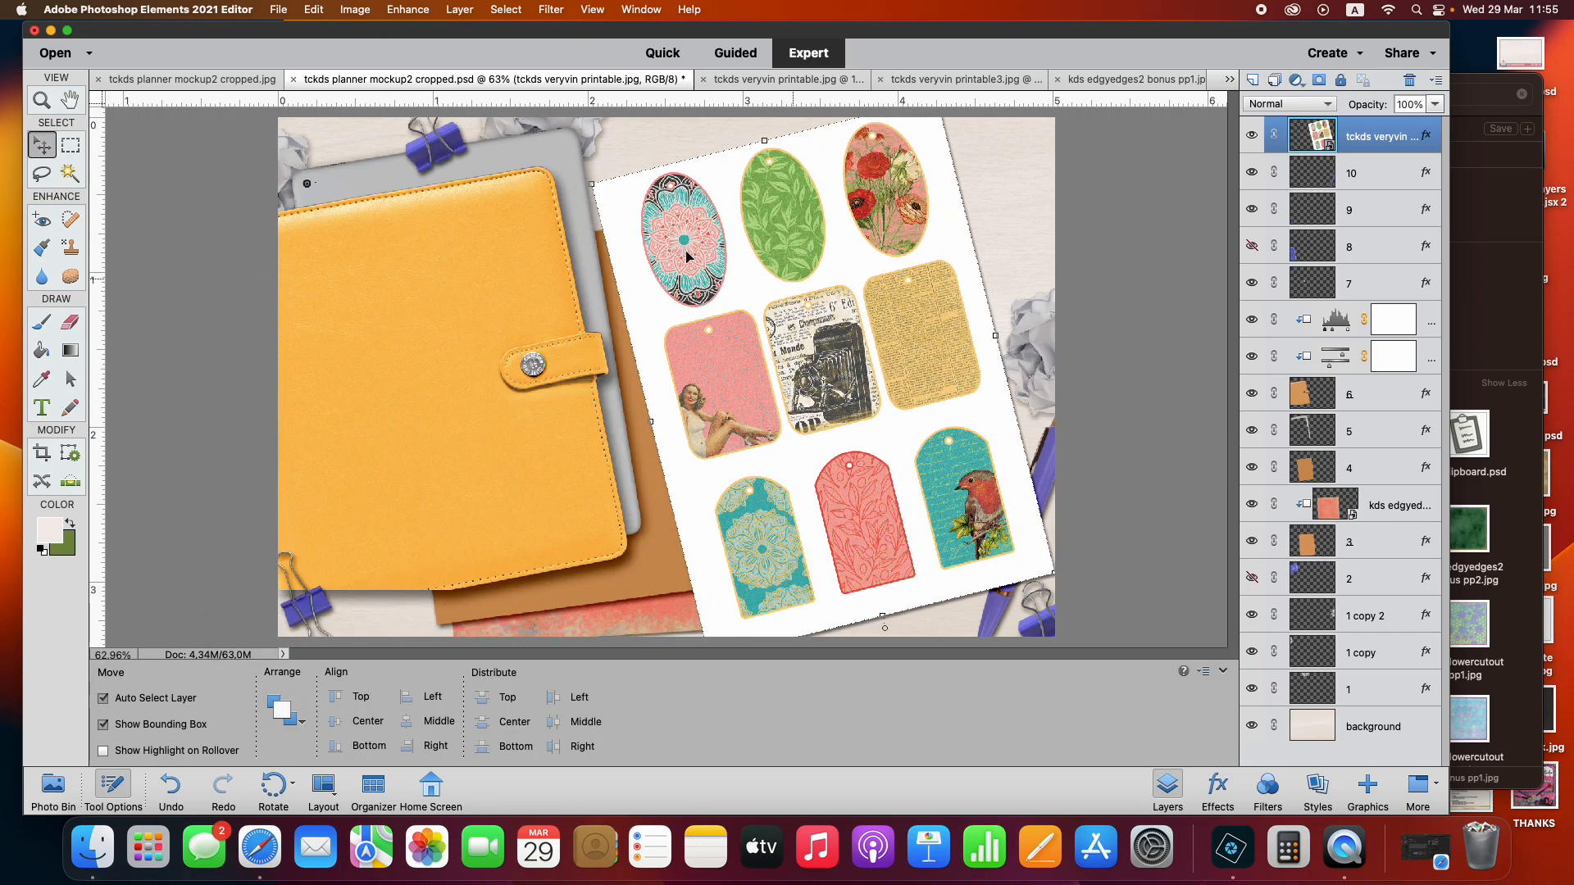
left_click(588, 179)
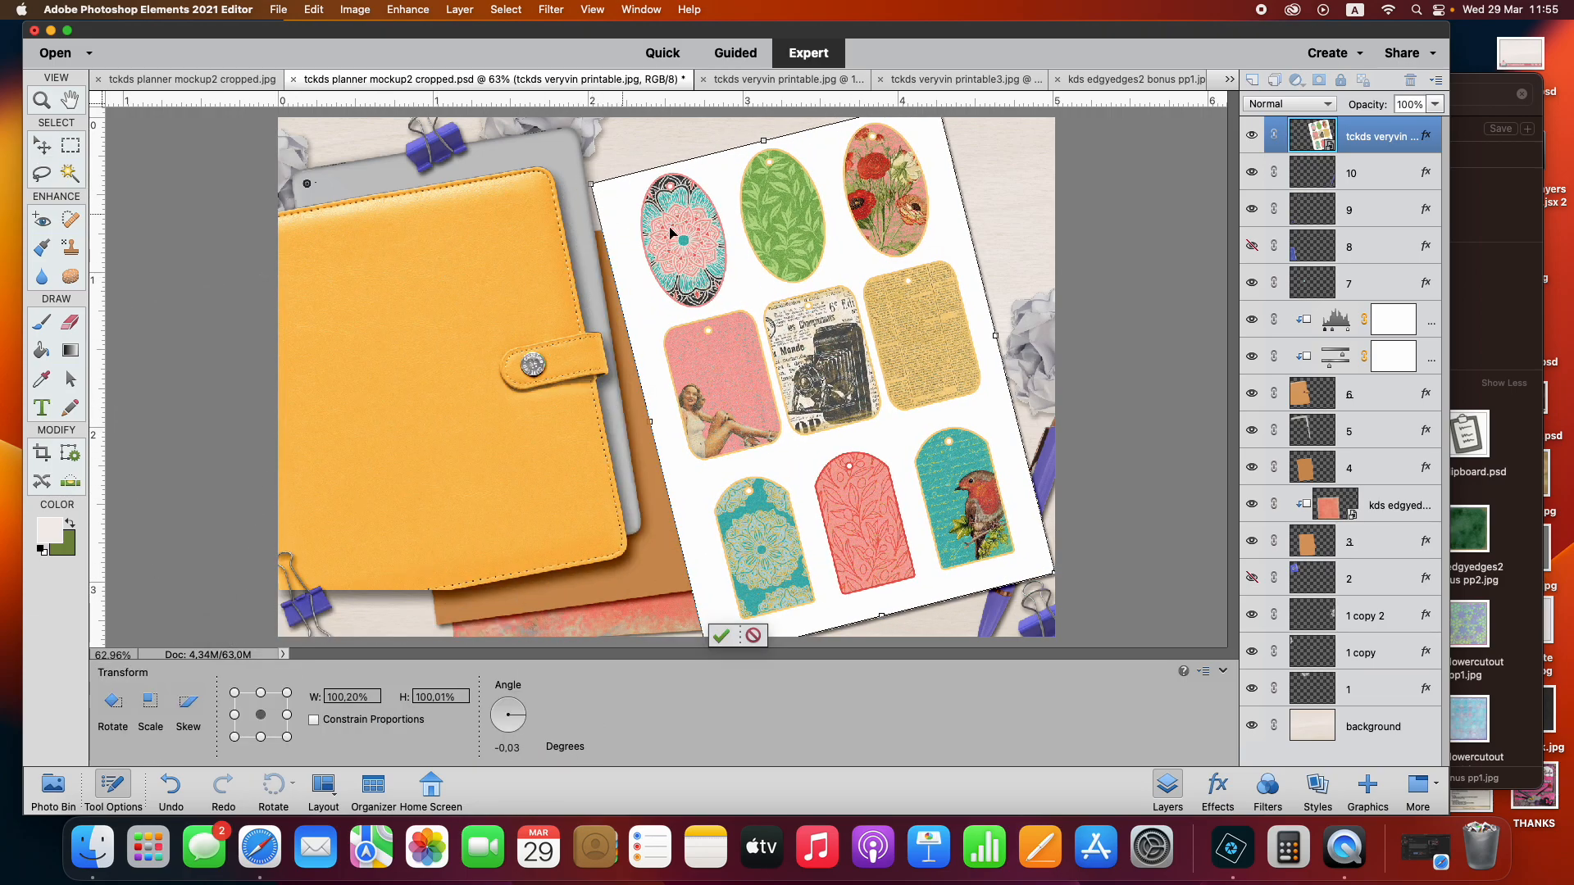
left_click(750, 635)
left_click(180, 786)
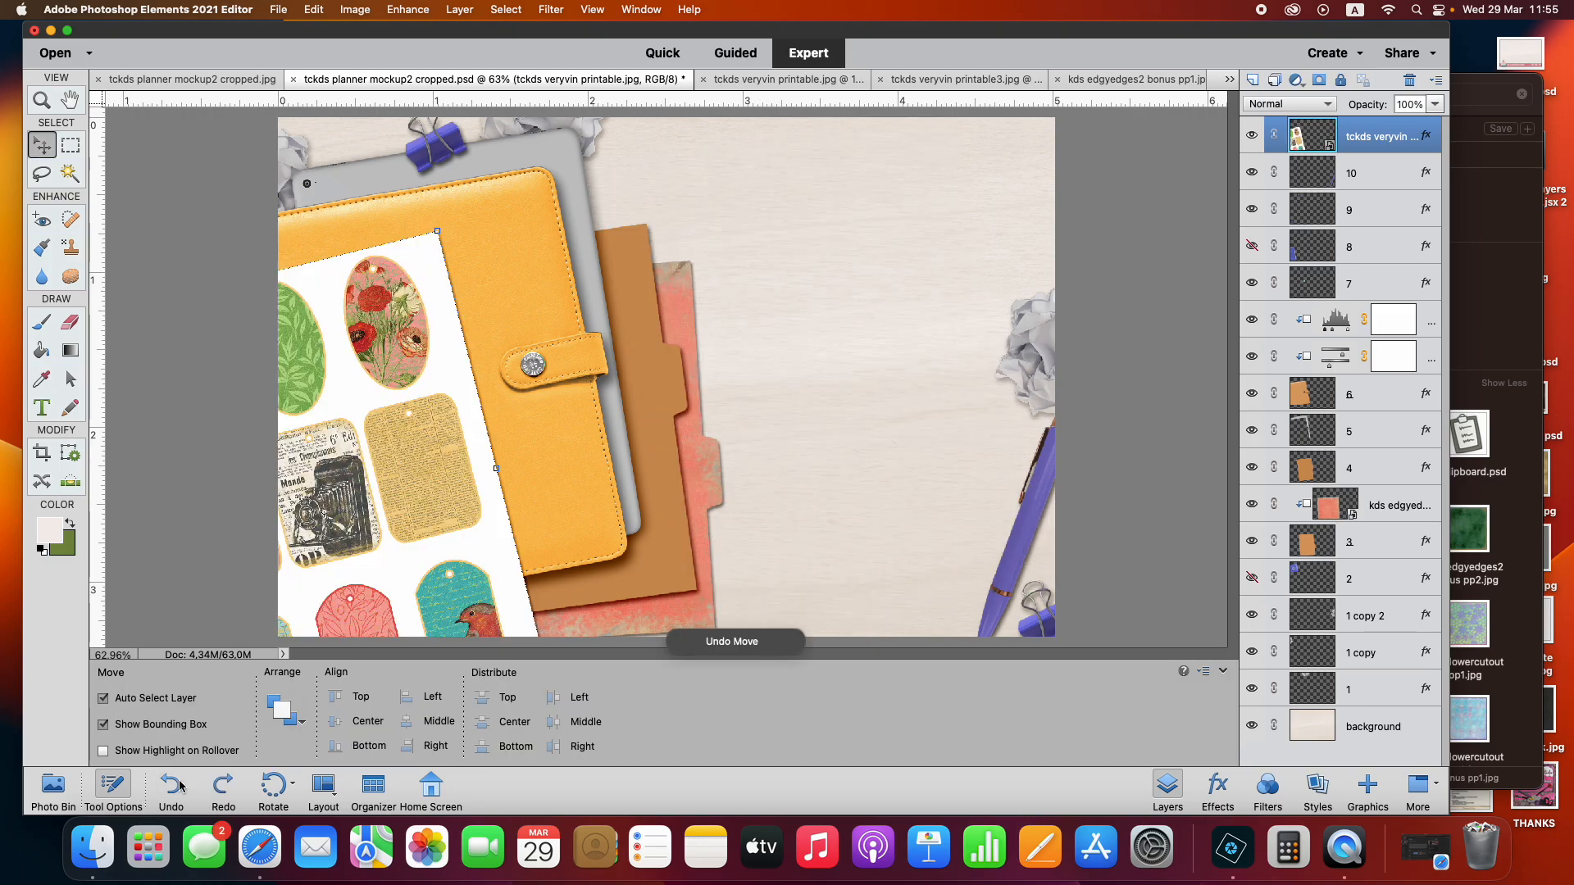
left_click(171, 787)
left_click(172, 787)
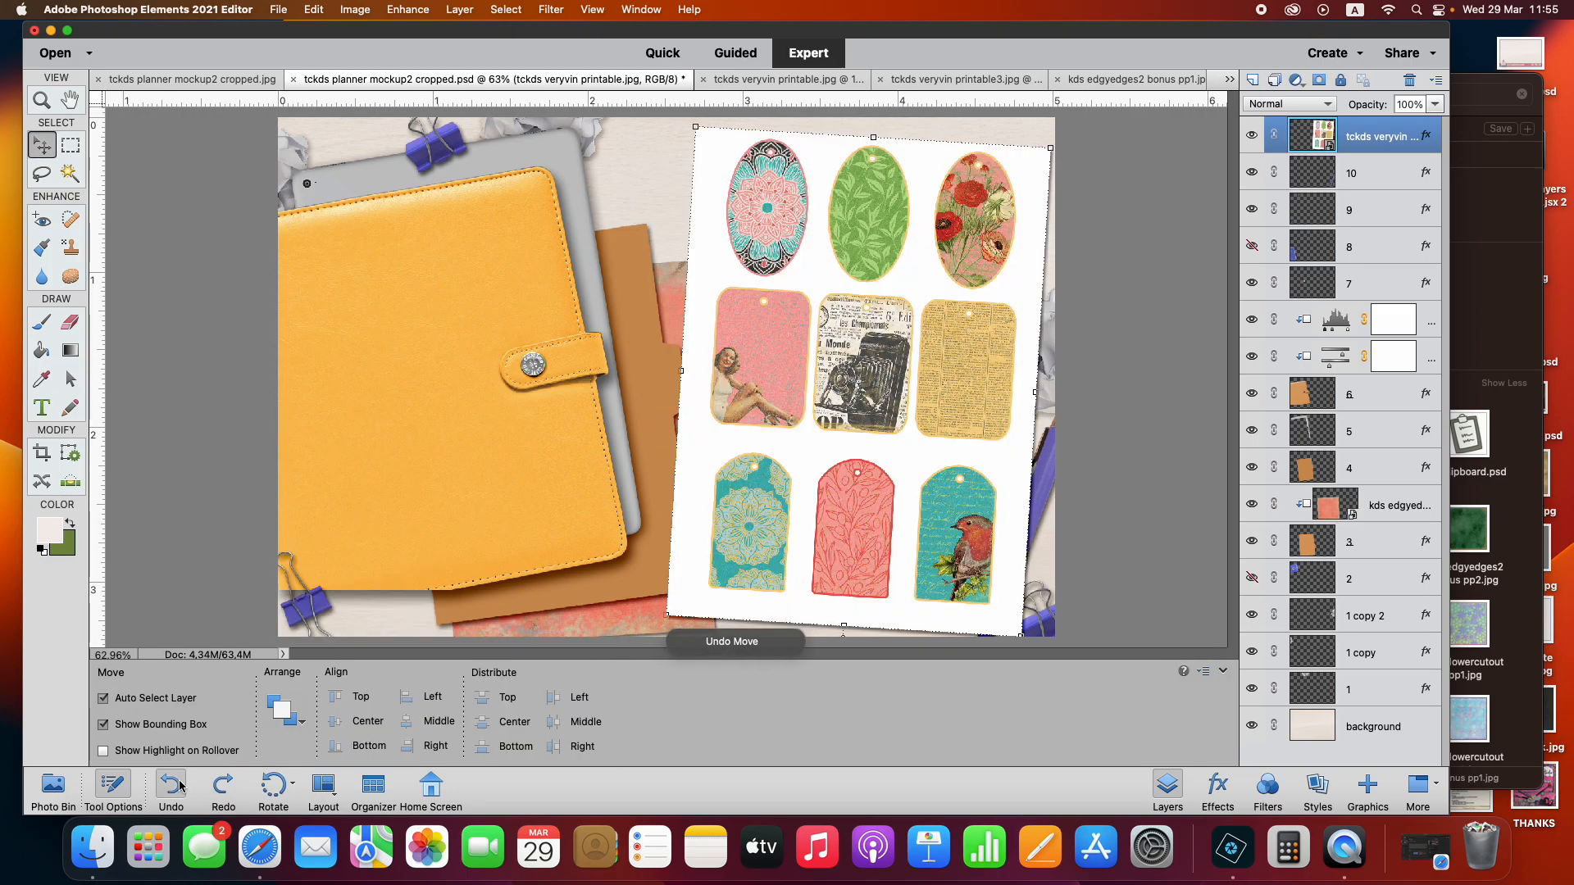
left_click(171, 787)
left_click(174, 787)
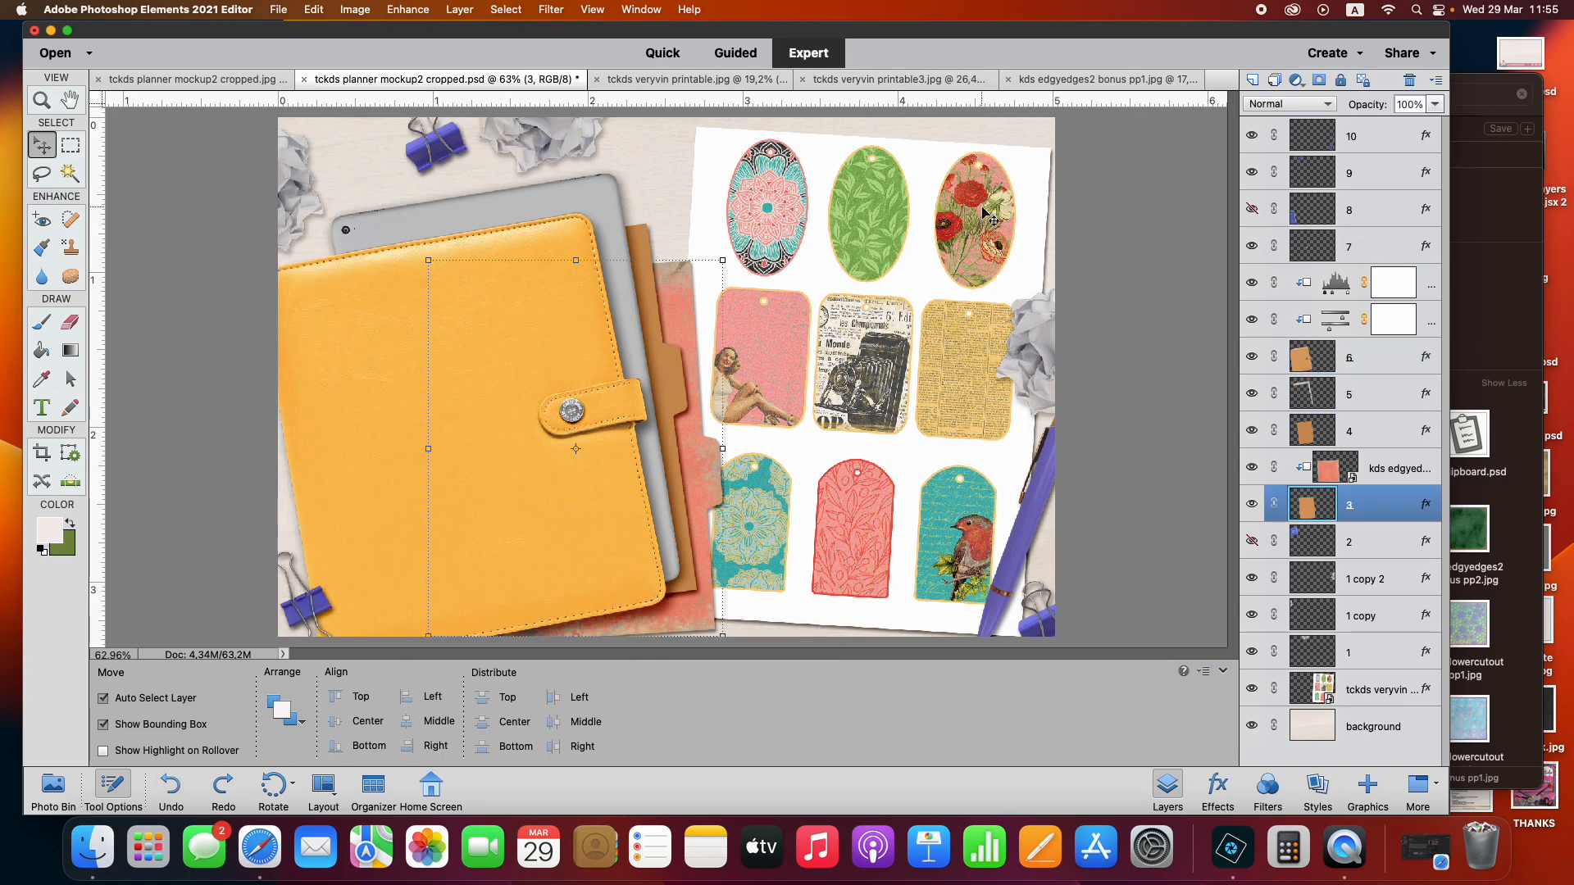
Flip all layers except the background horizontally and shift the mirrored arrangement right so the planner runs off the right edge
left_click(506, 9)
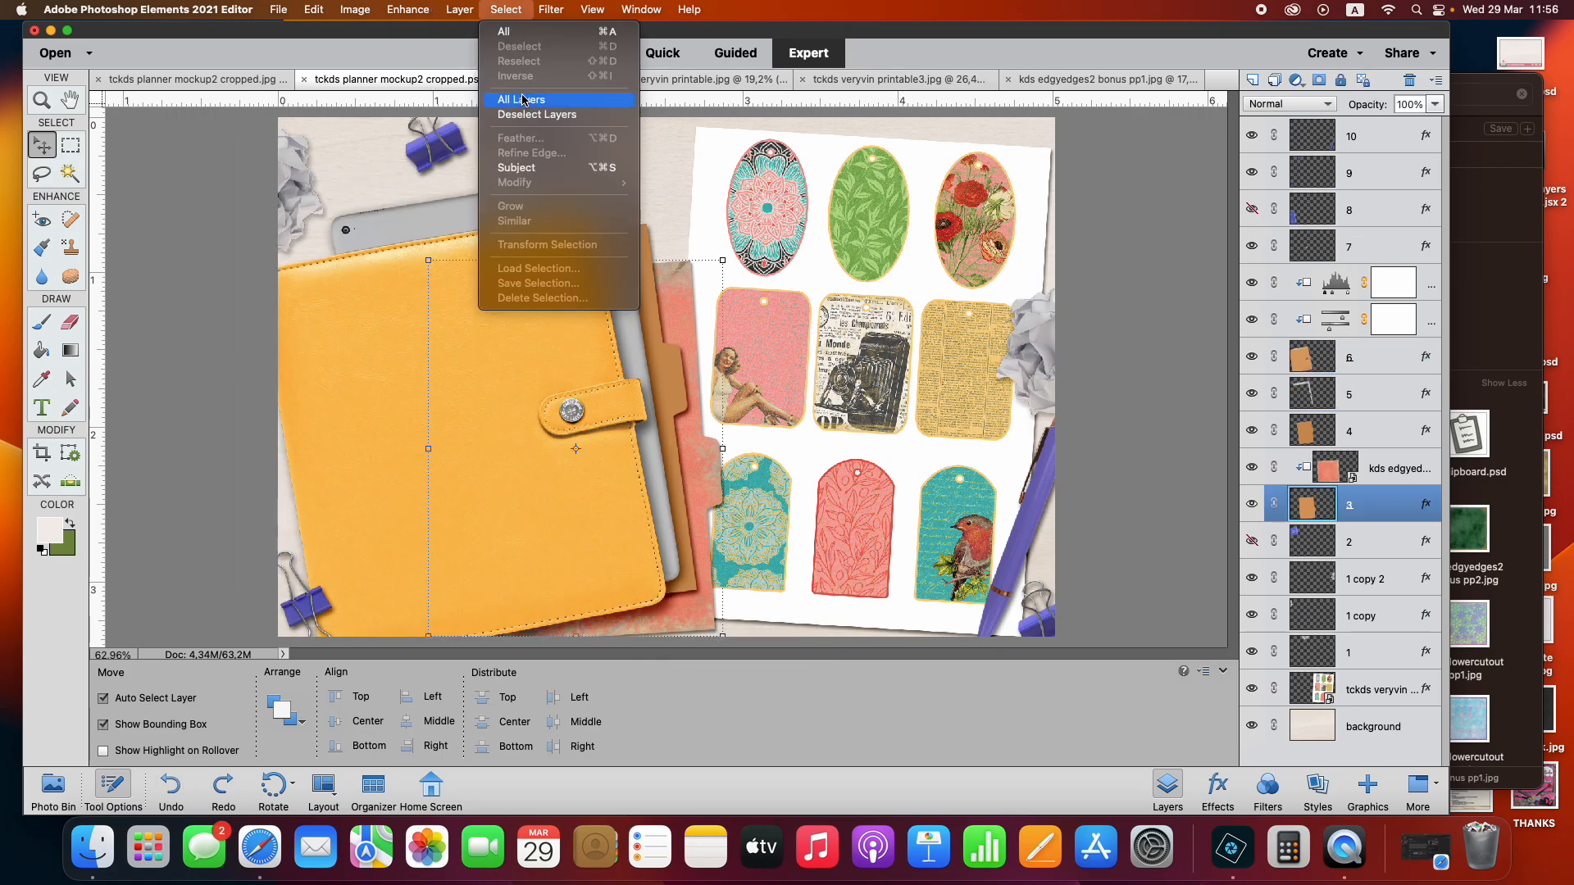
left_click(524, 99)
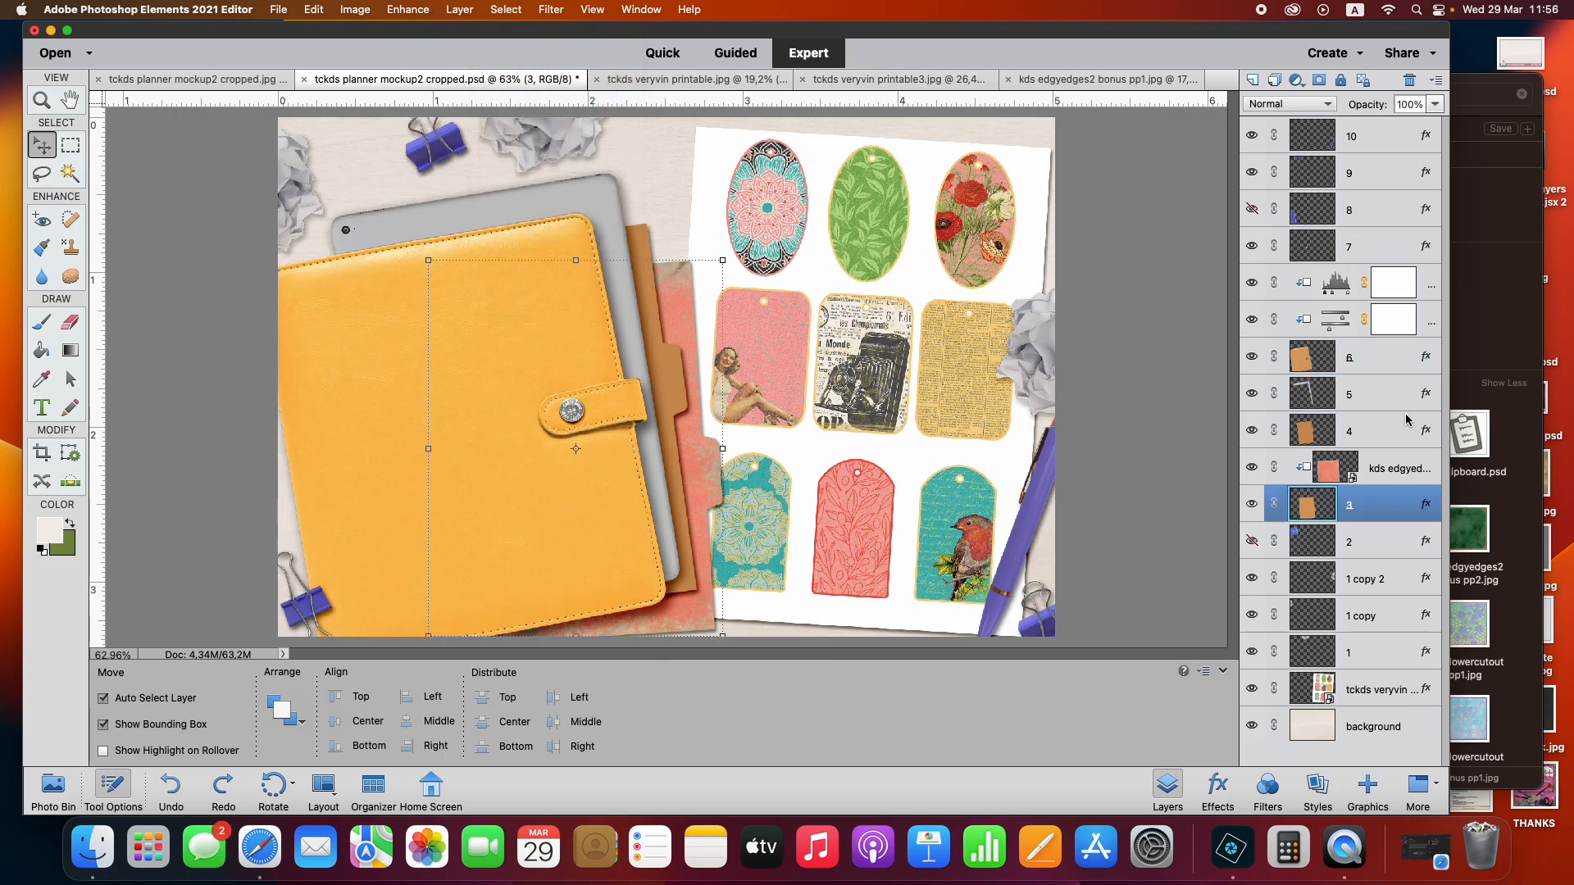
left_click(1388, 732, "super")
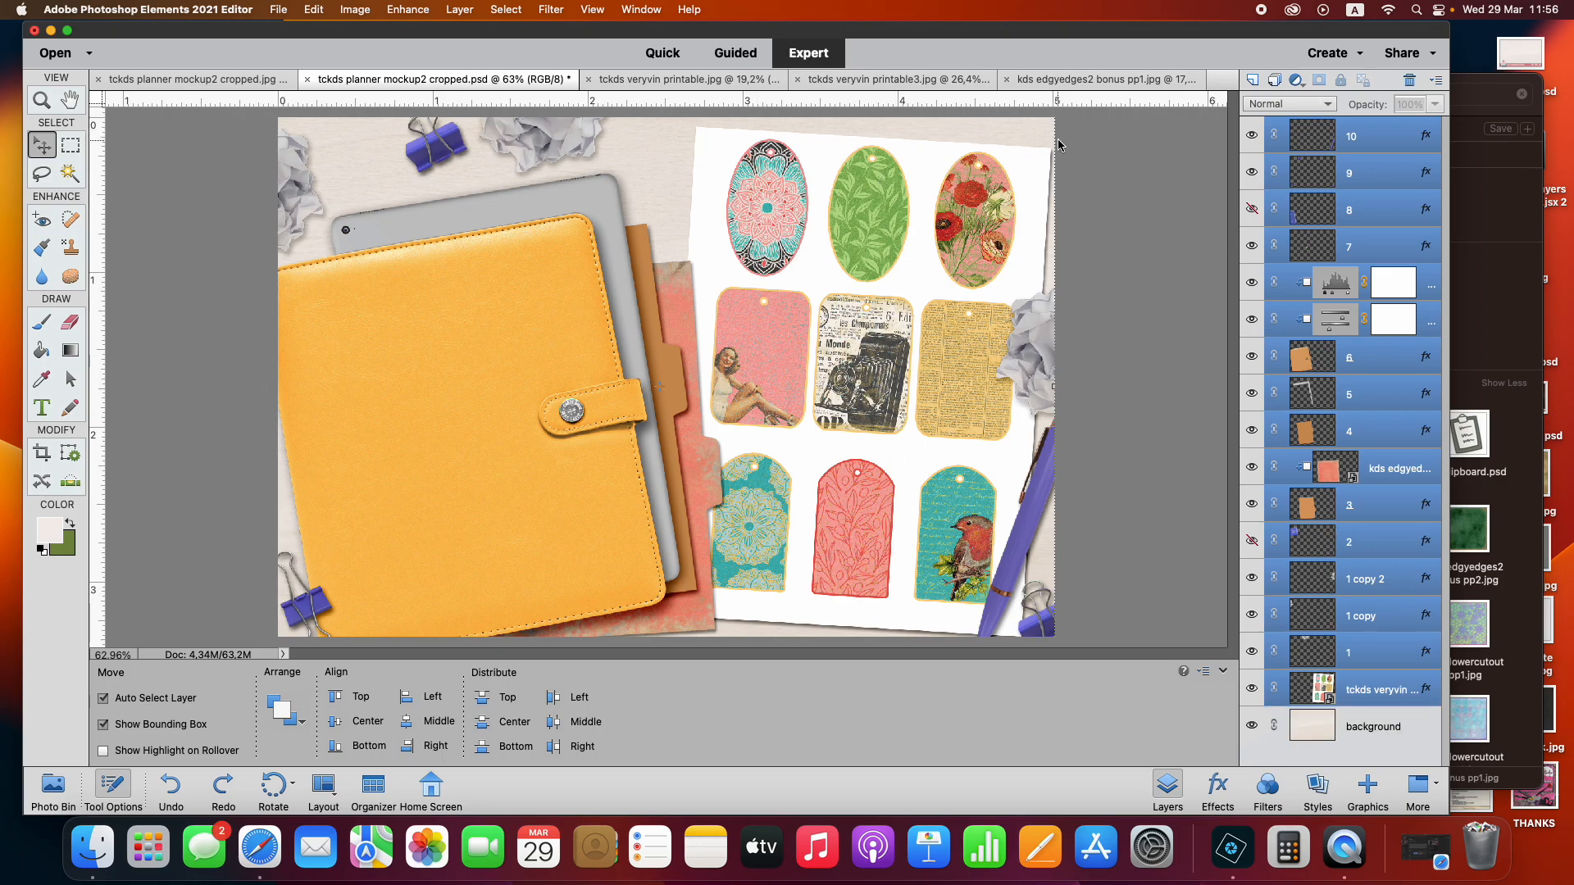
key("super+t")
right_click(978, 227)
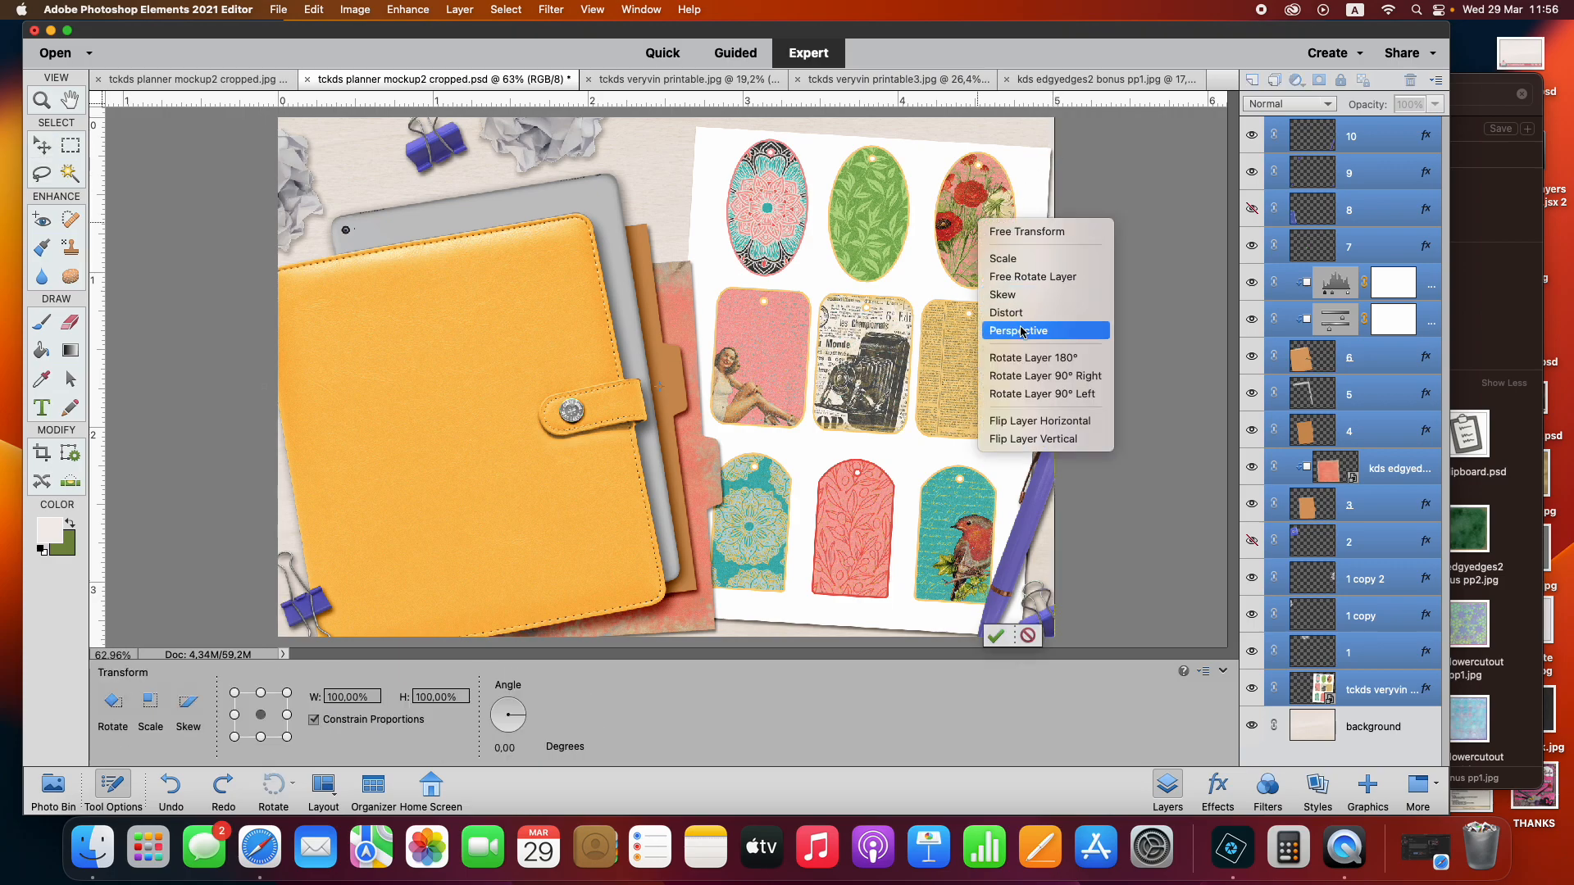
left_click(1027, 421)
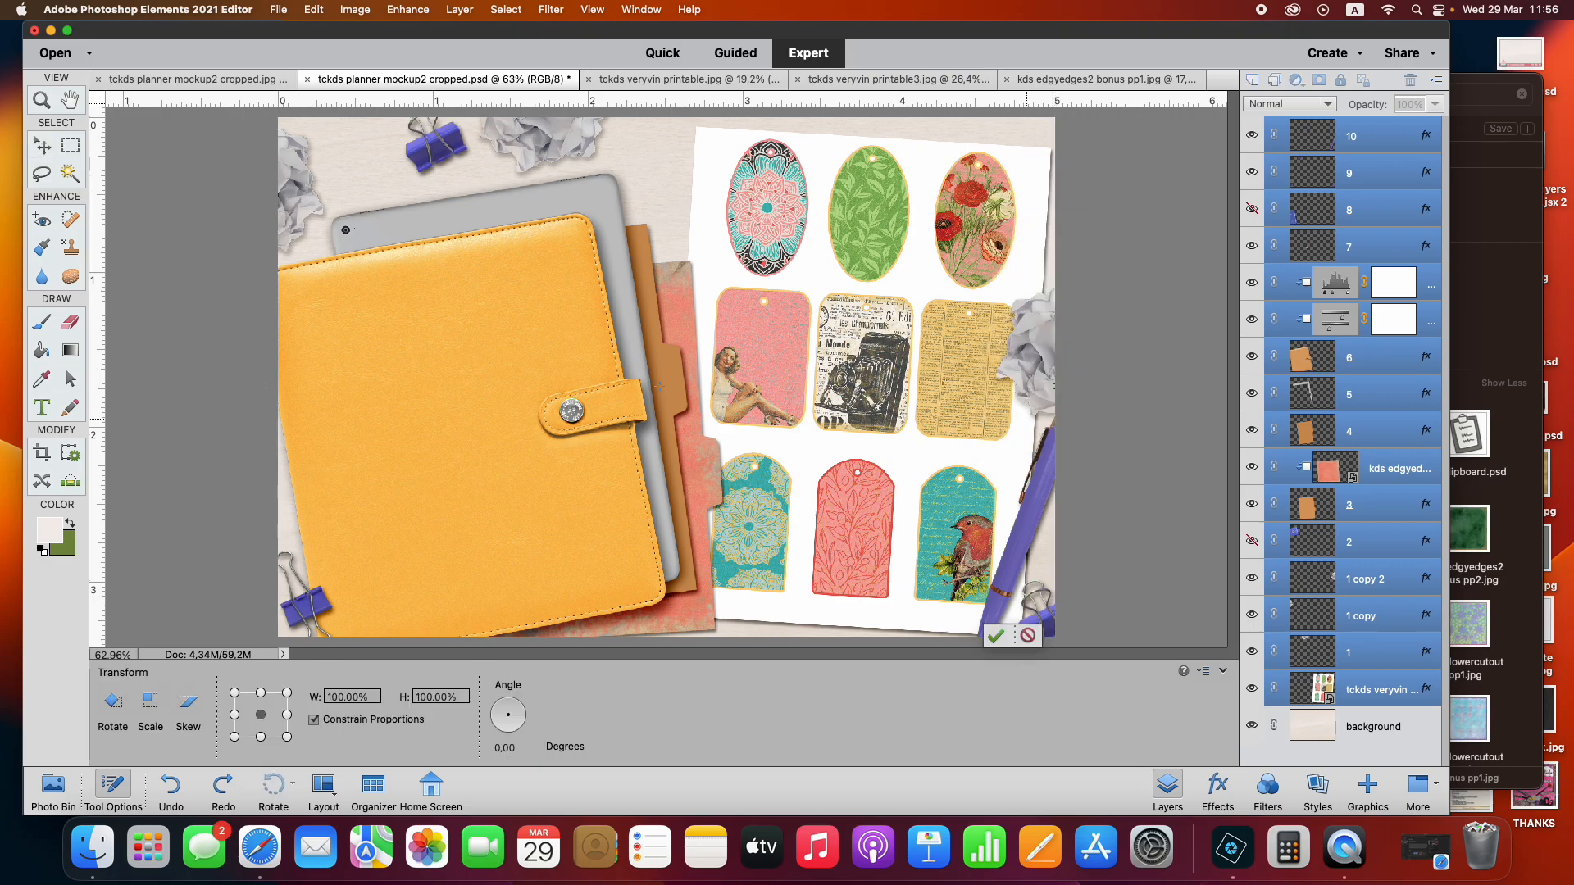
left_click_drag(930, 417, 962, 420)
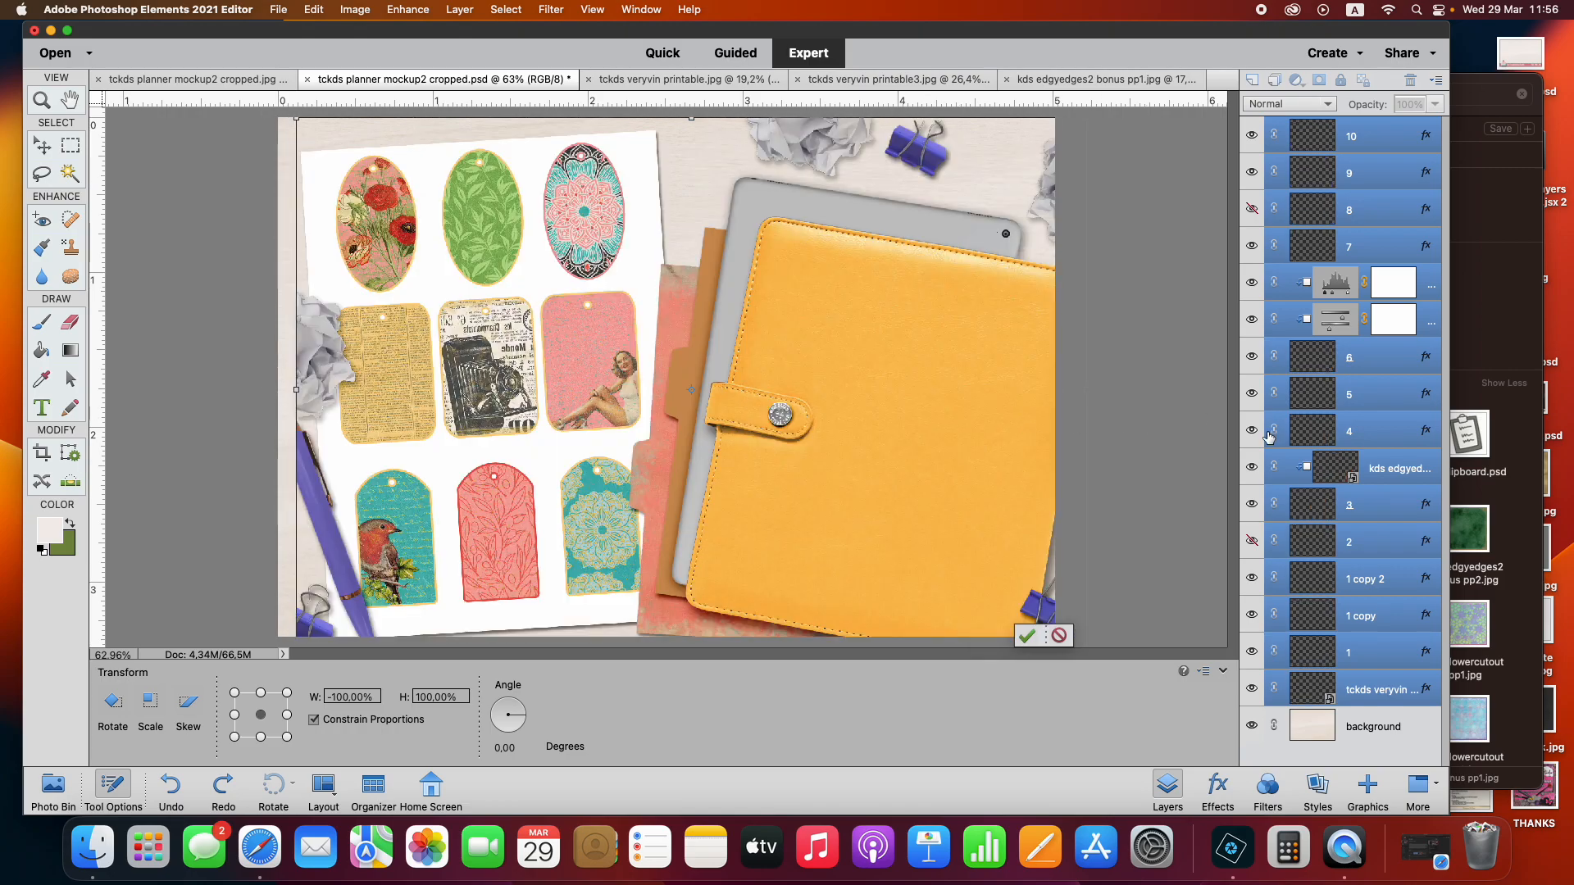
left_click(1027, 637)
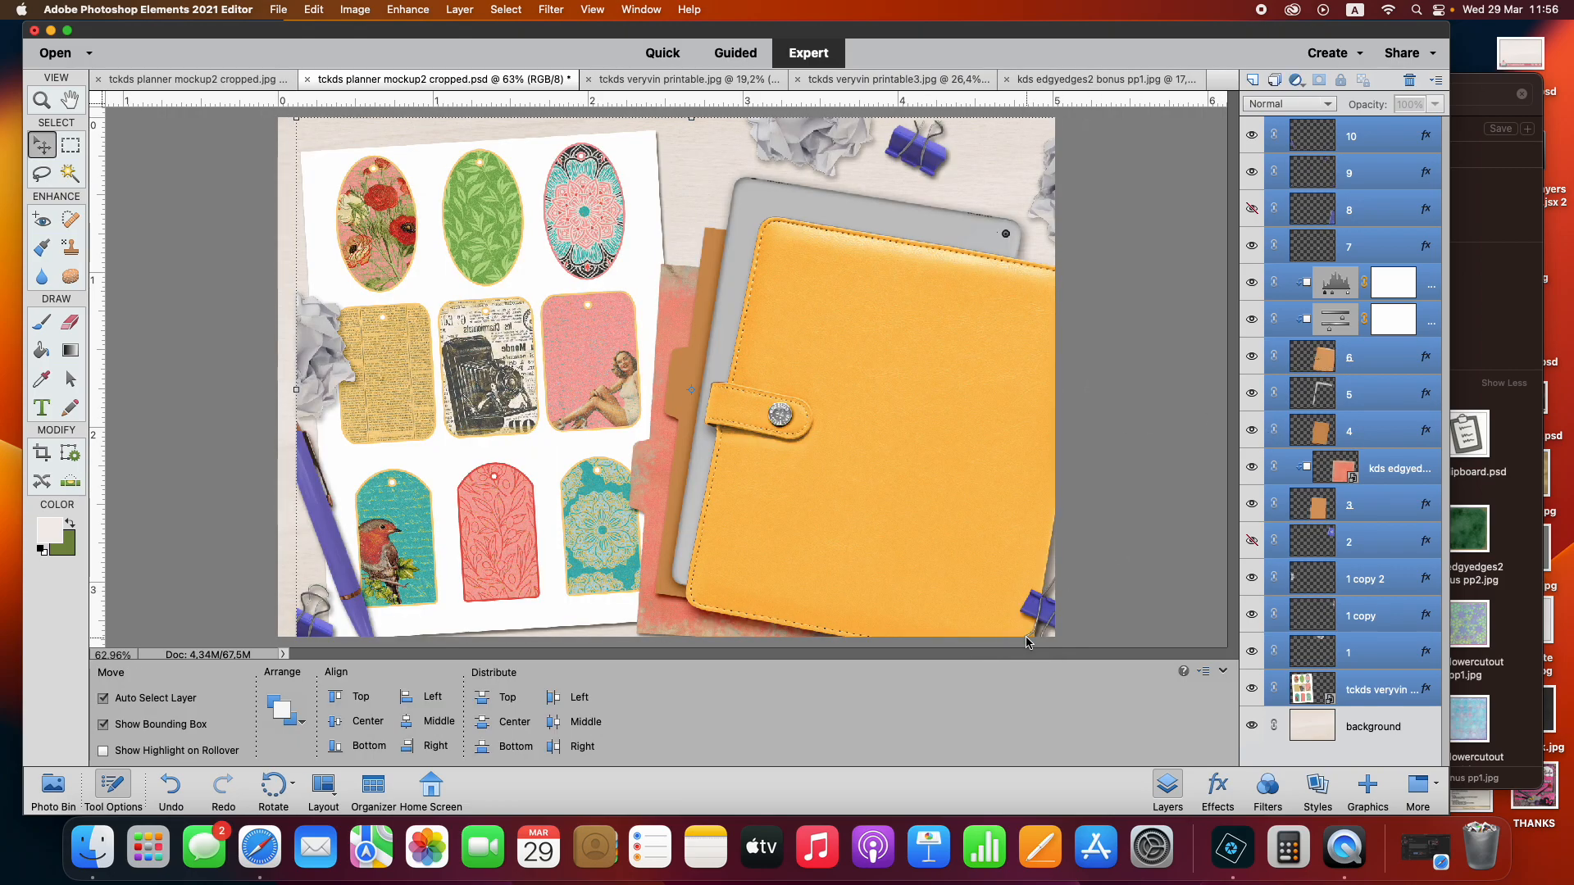
left_click_drag(945, 522, 974, 525)
left_click(1069, 621)
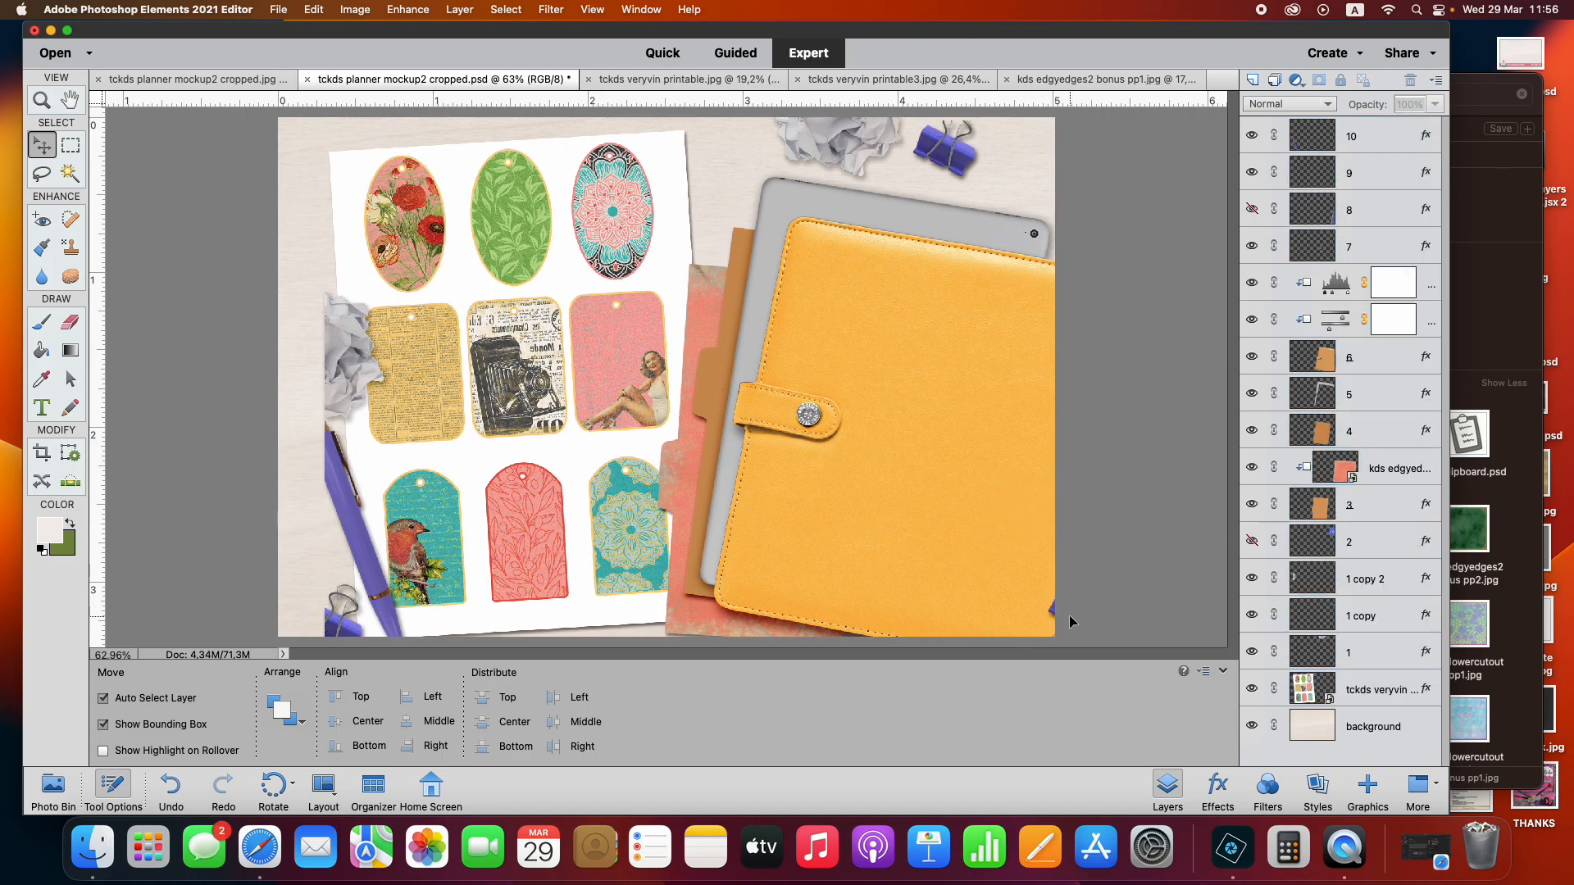
Hide the binder clips on layer 9 and reposition the purple pen, two crumpled papers and the printable around the flipped planner
left_click(1054, 618)
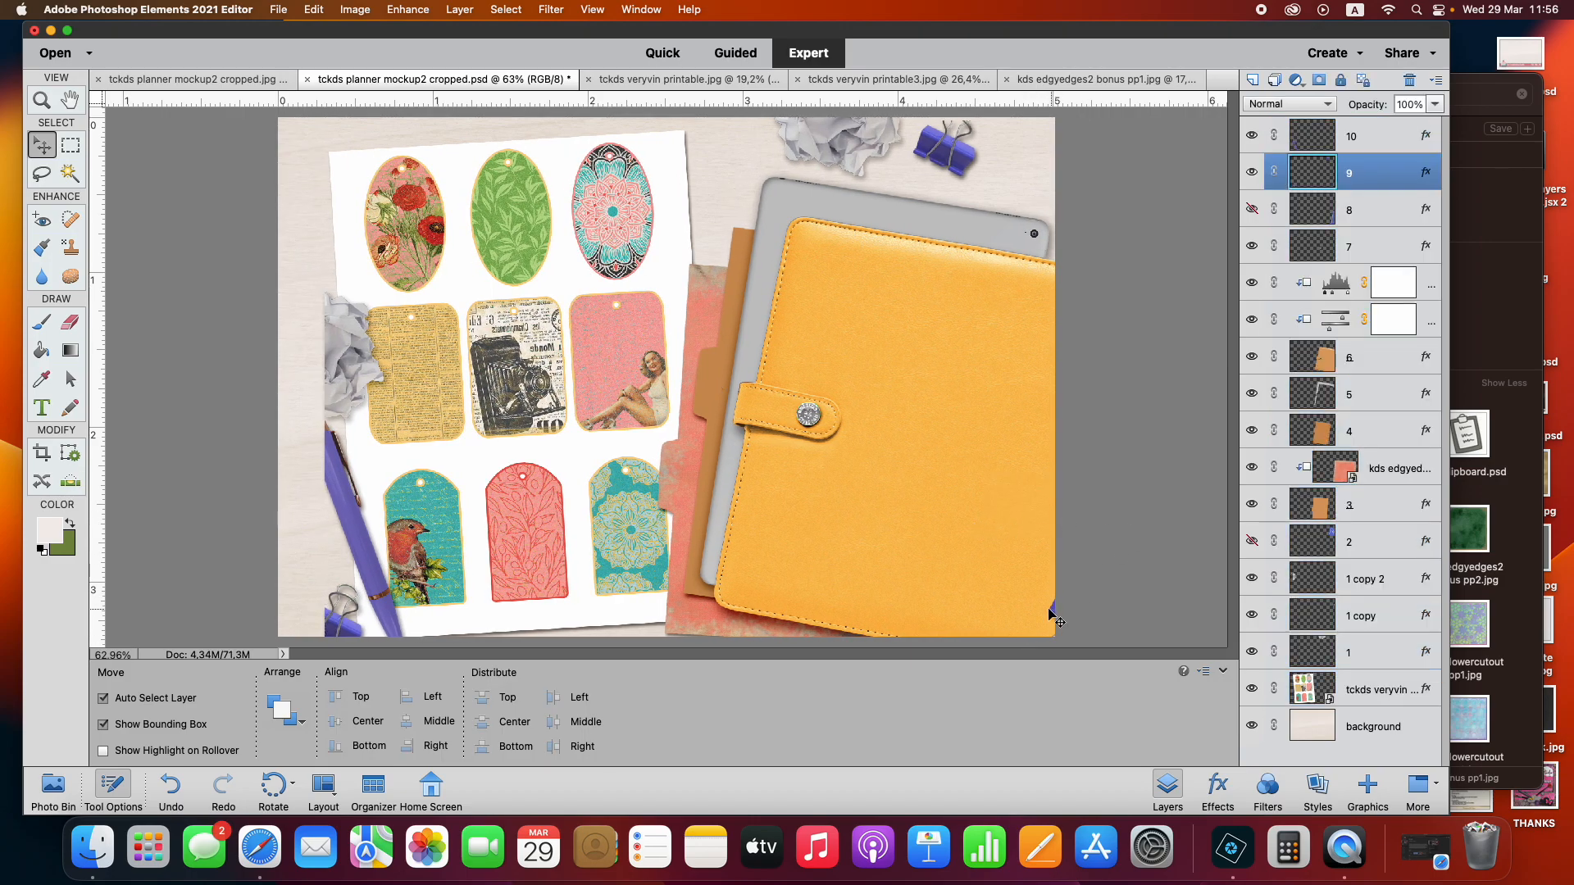
left_click(1252, 172)
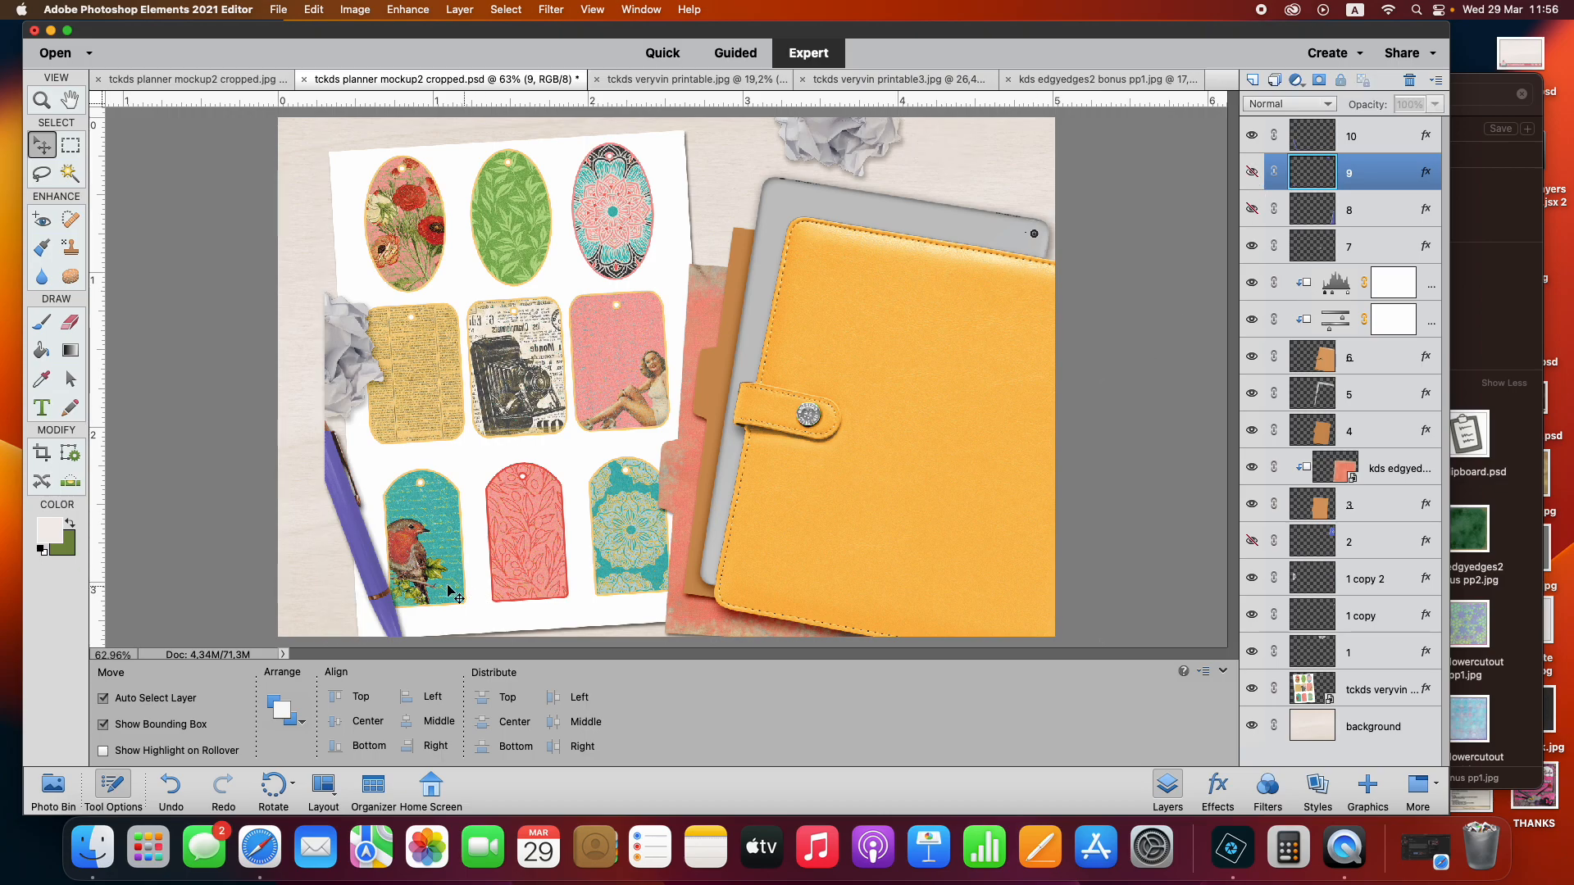
left_click_drag(373, 588, 321, 594)
left_click_drag(358, 375, 308, 369)
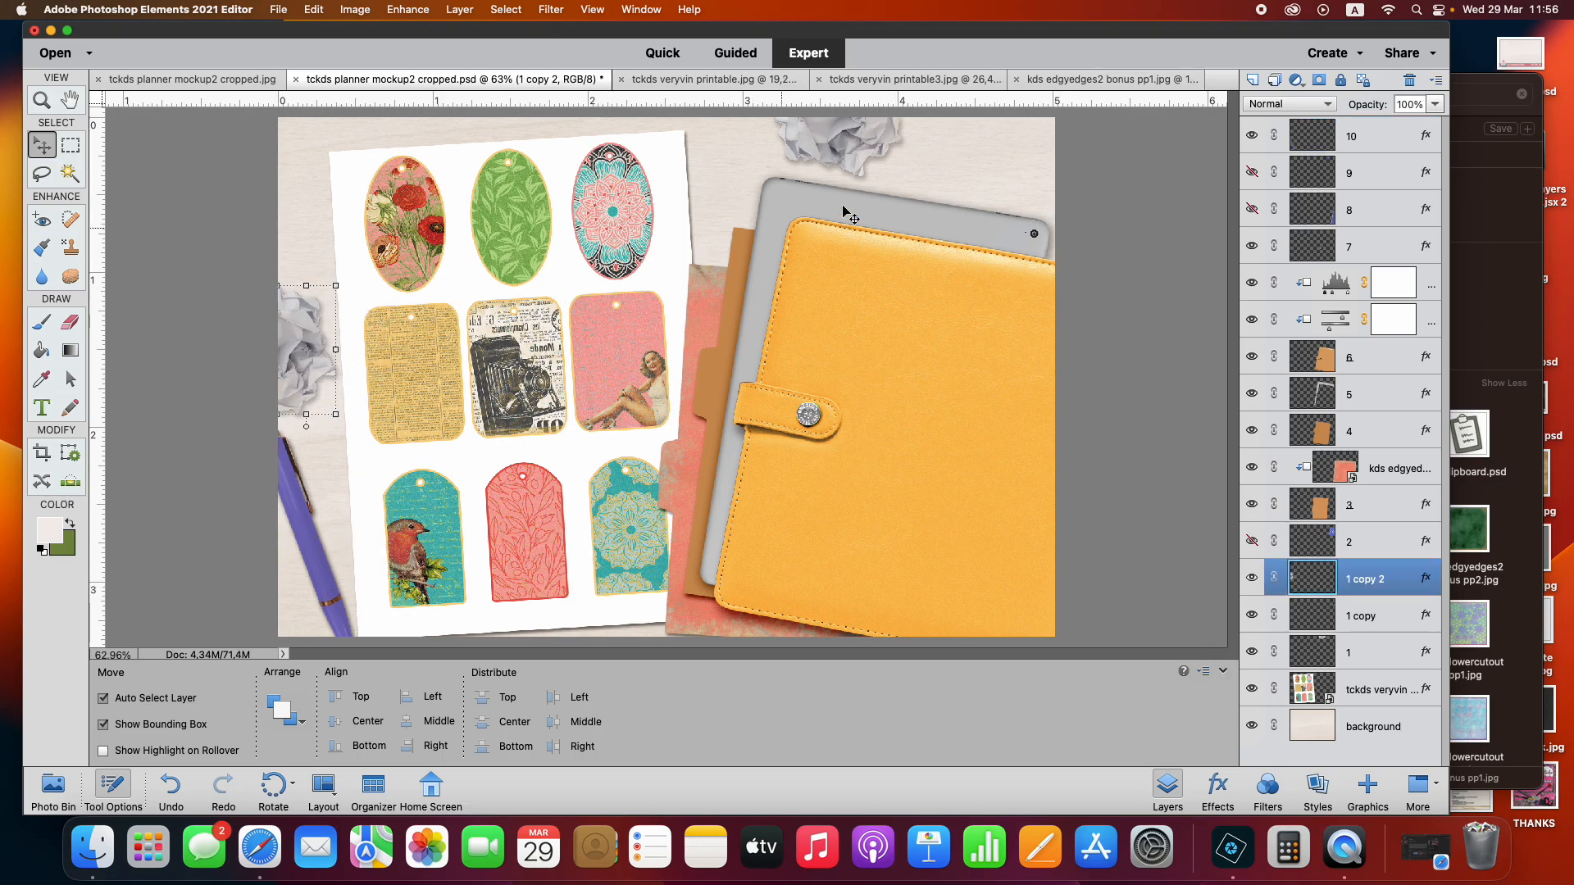
left_click_drag(823, 166, 886, 166)
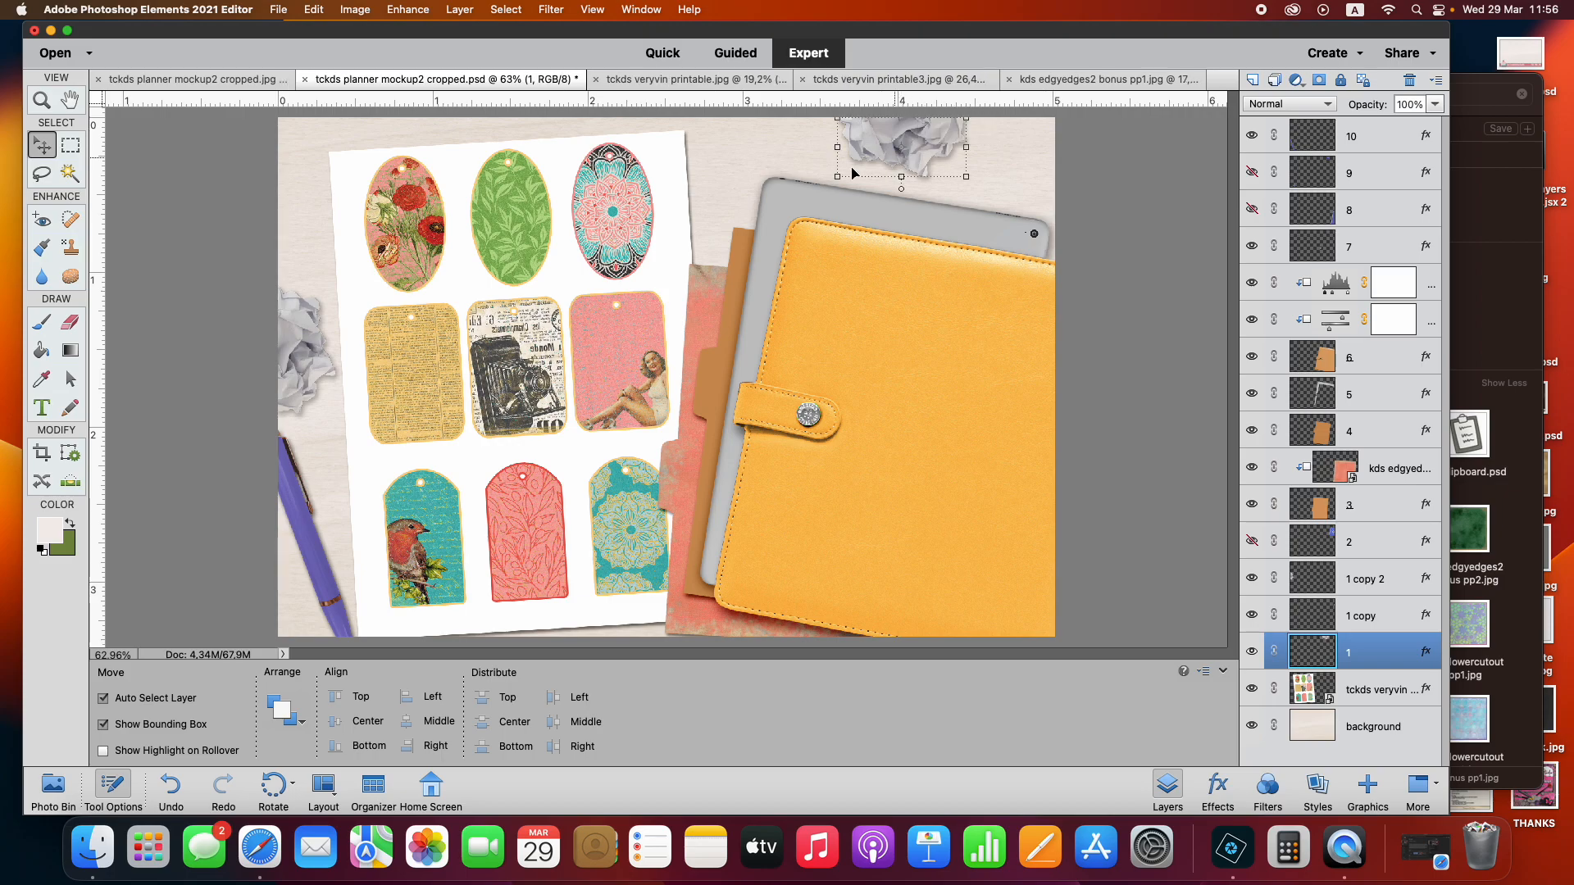
left_click_drag(495, 261, 473, 259)
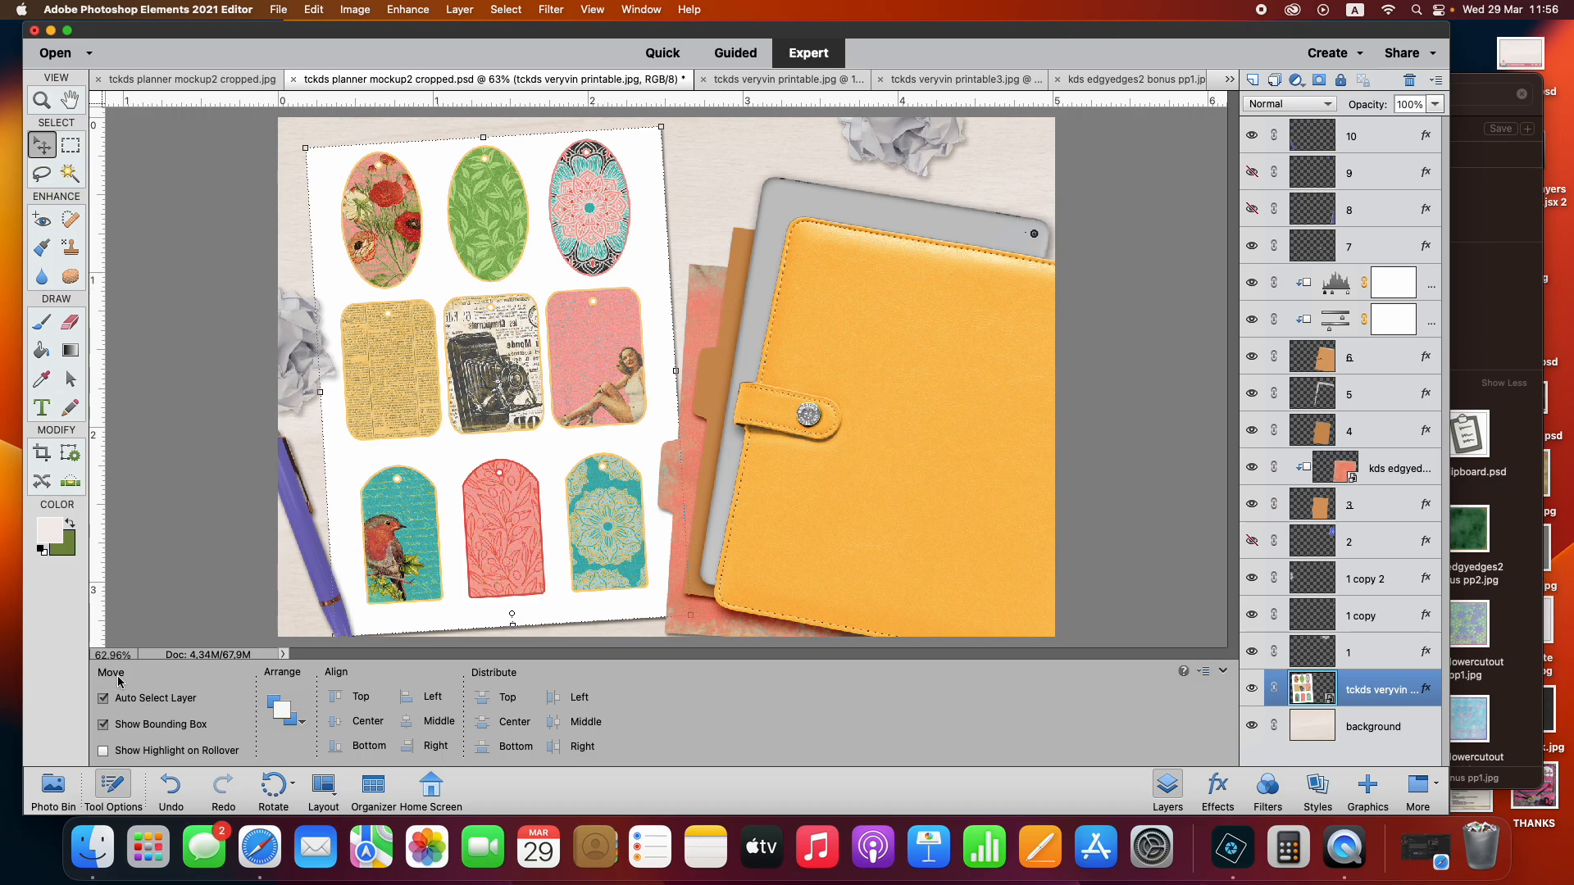
Open tckds pinkpunk pen.png from Finder's Design Bundles folder and add it to the tckds planner mockup2 cropped.psd document
left_click(54, 792)
left_click(1481, 344)
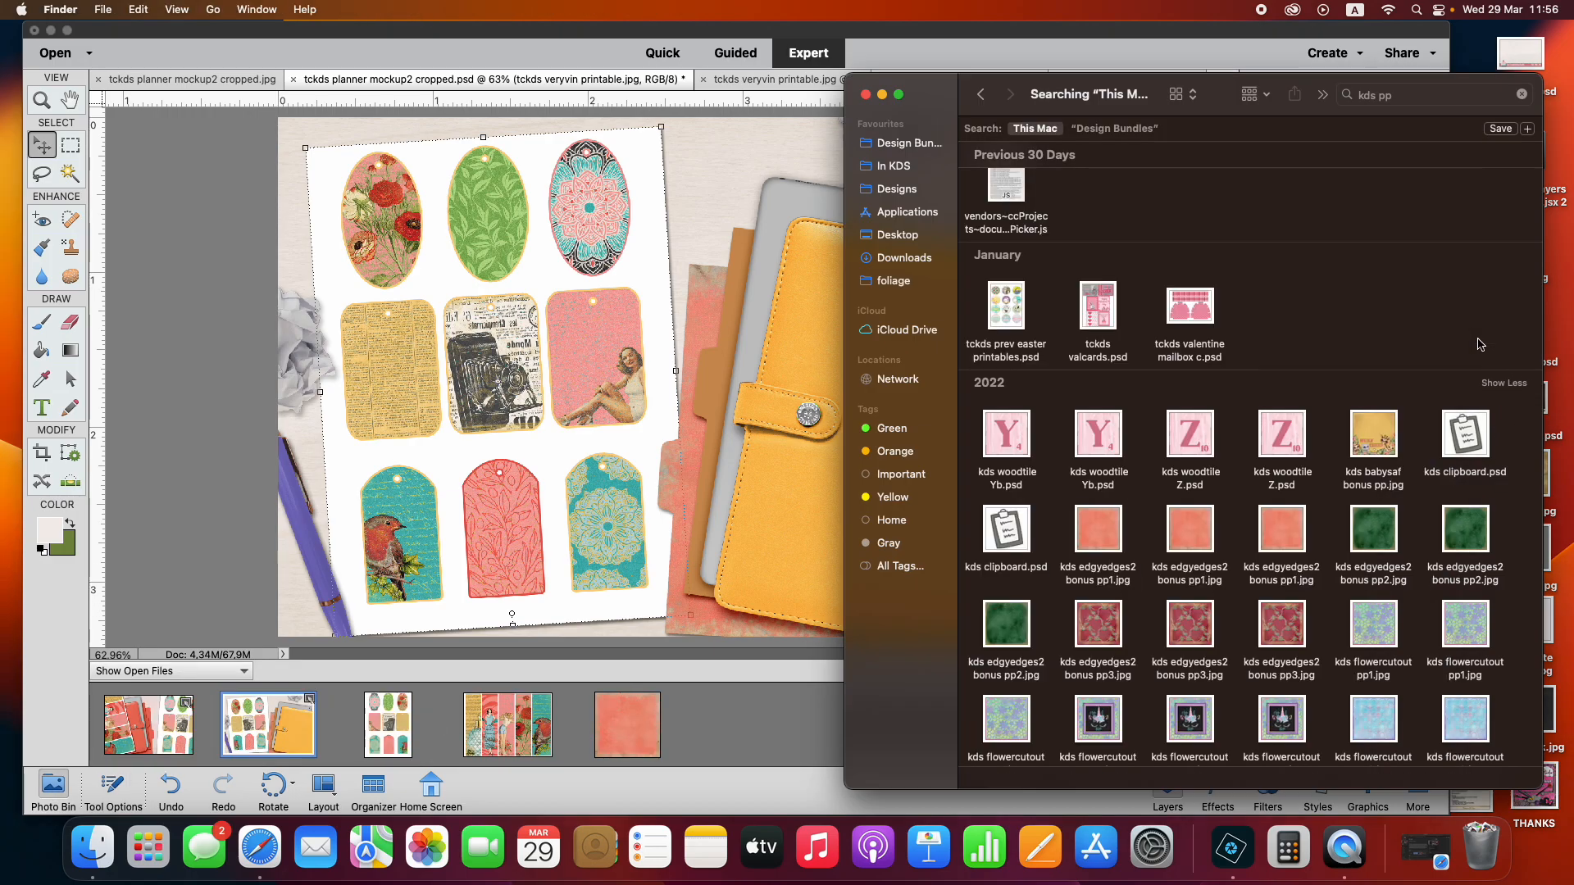
left_click(906, 143)
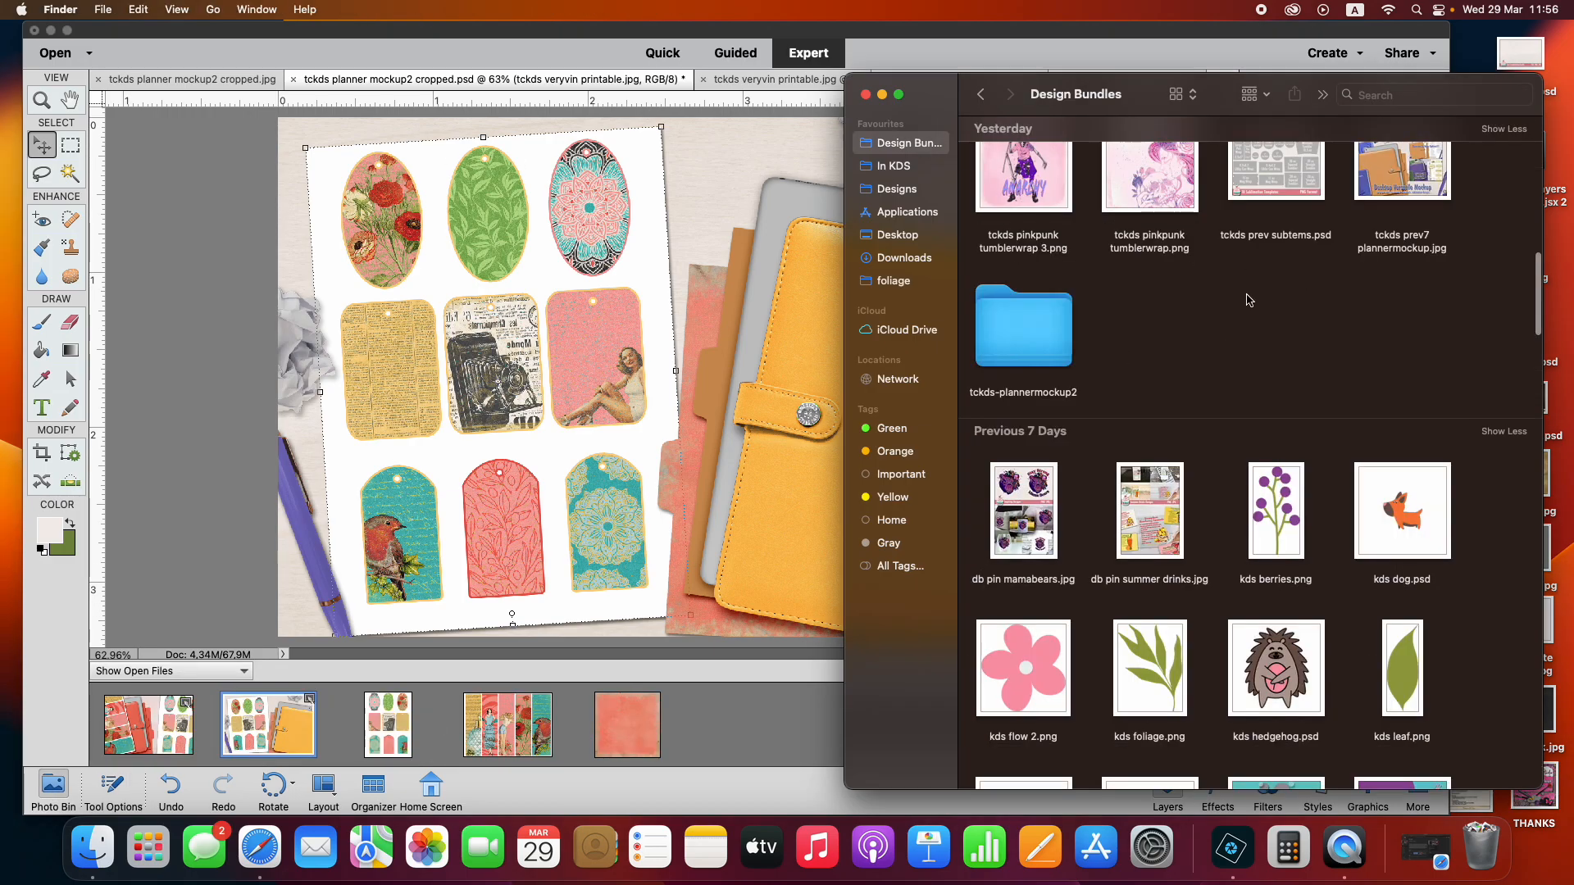
scroll(1130, 369, "up", 10)
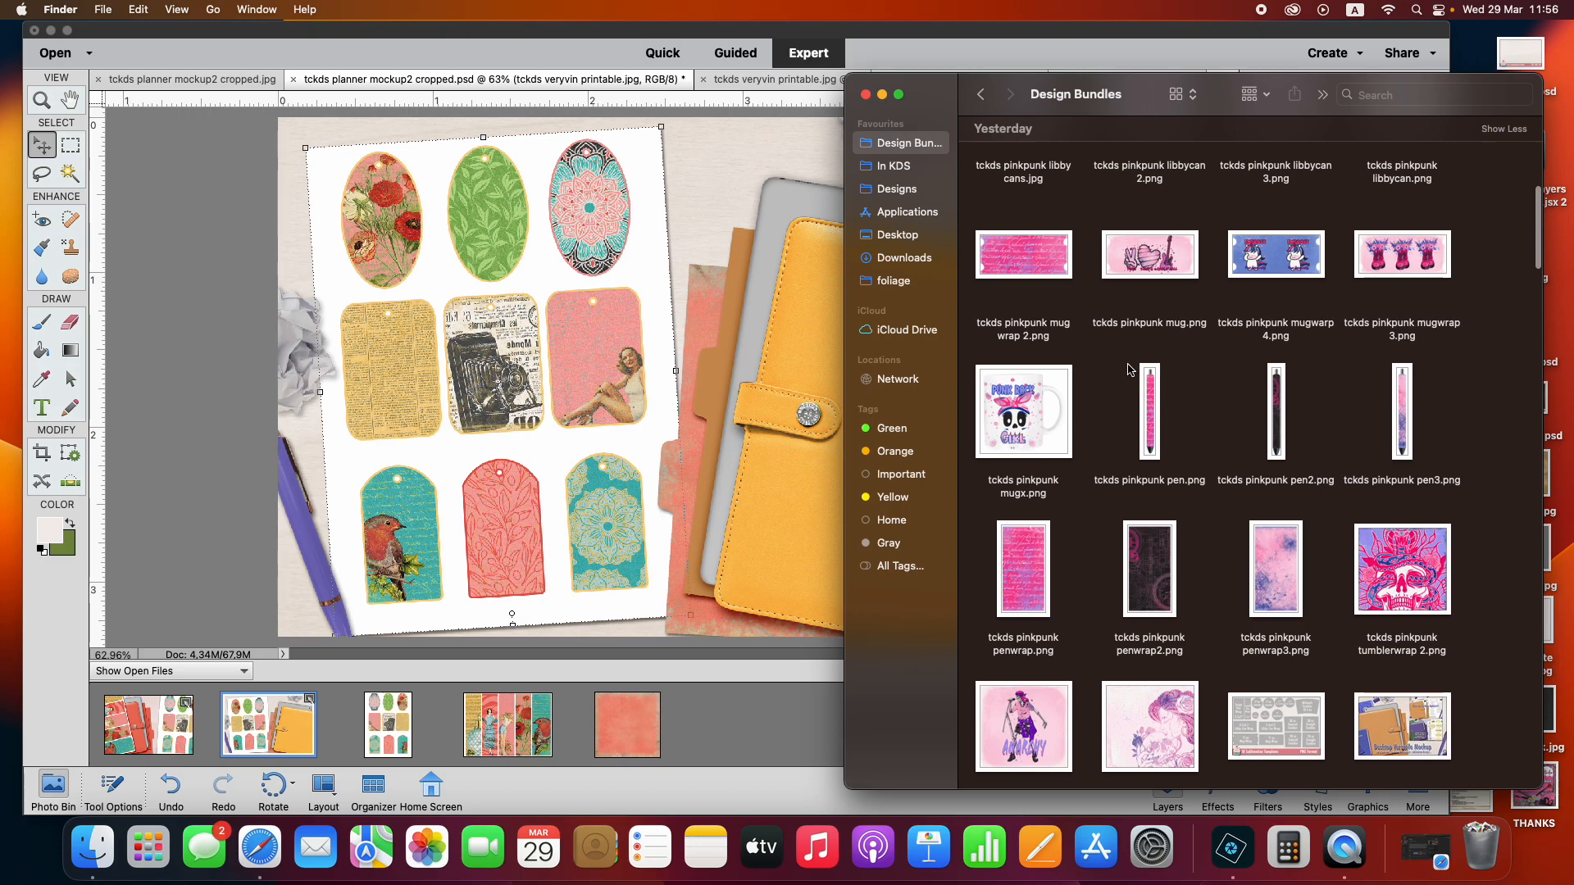
left_click_drag(1155, 409, 558, 427)
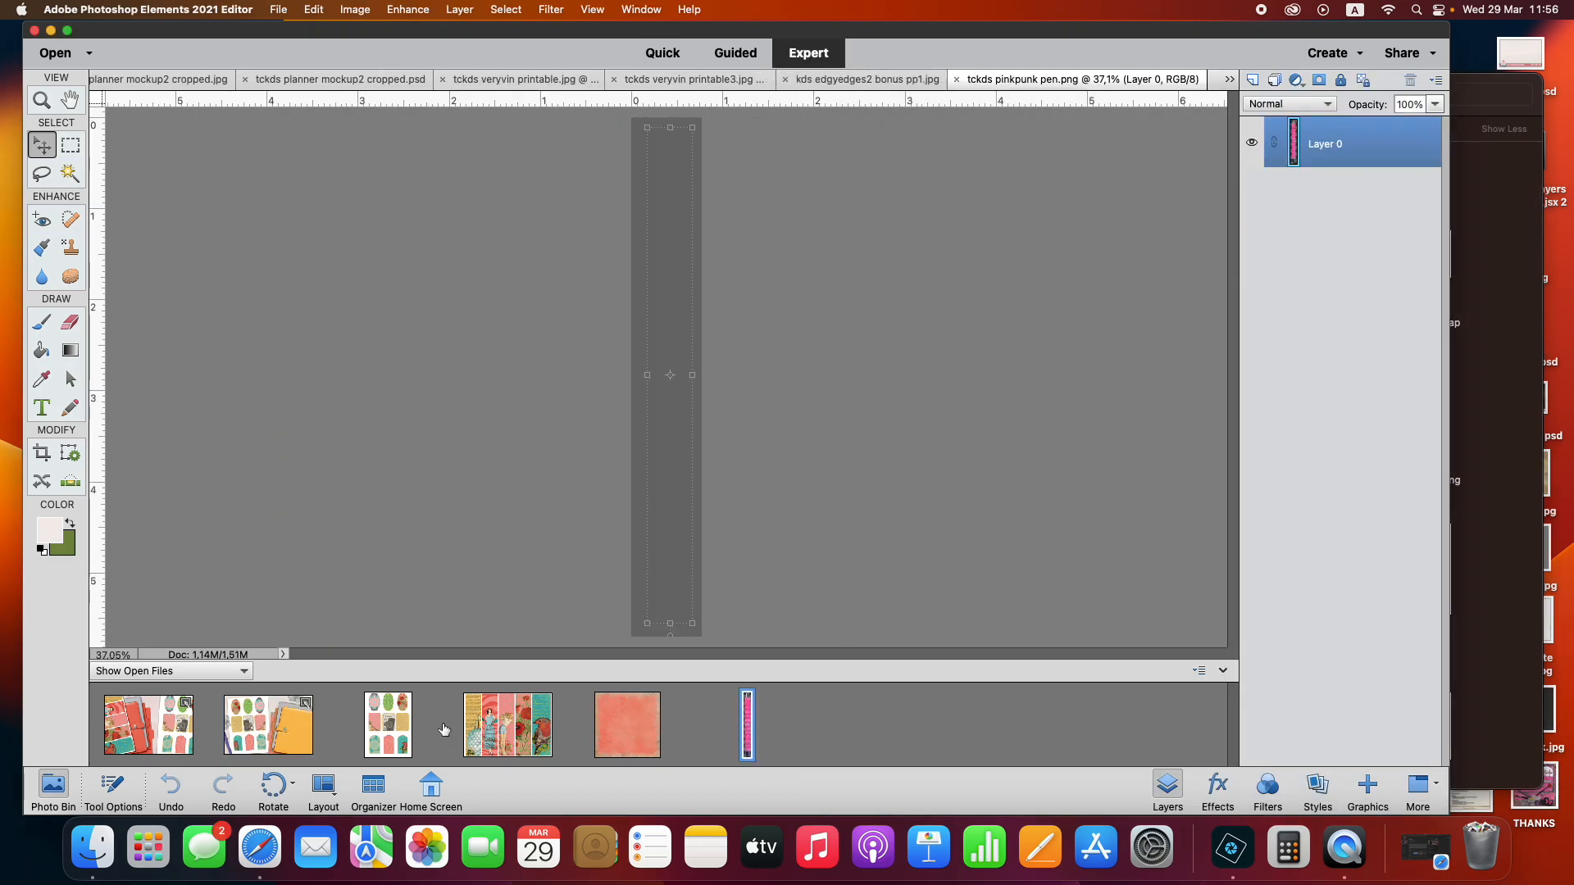
left_click(308, 729)
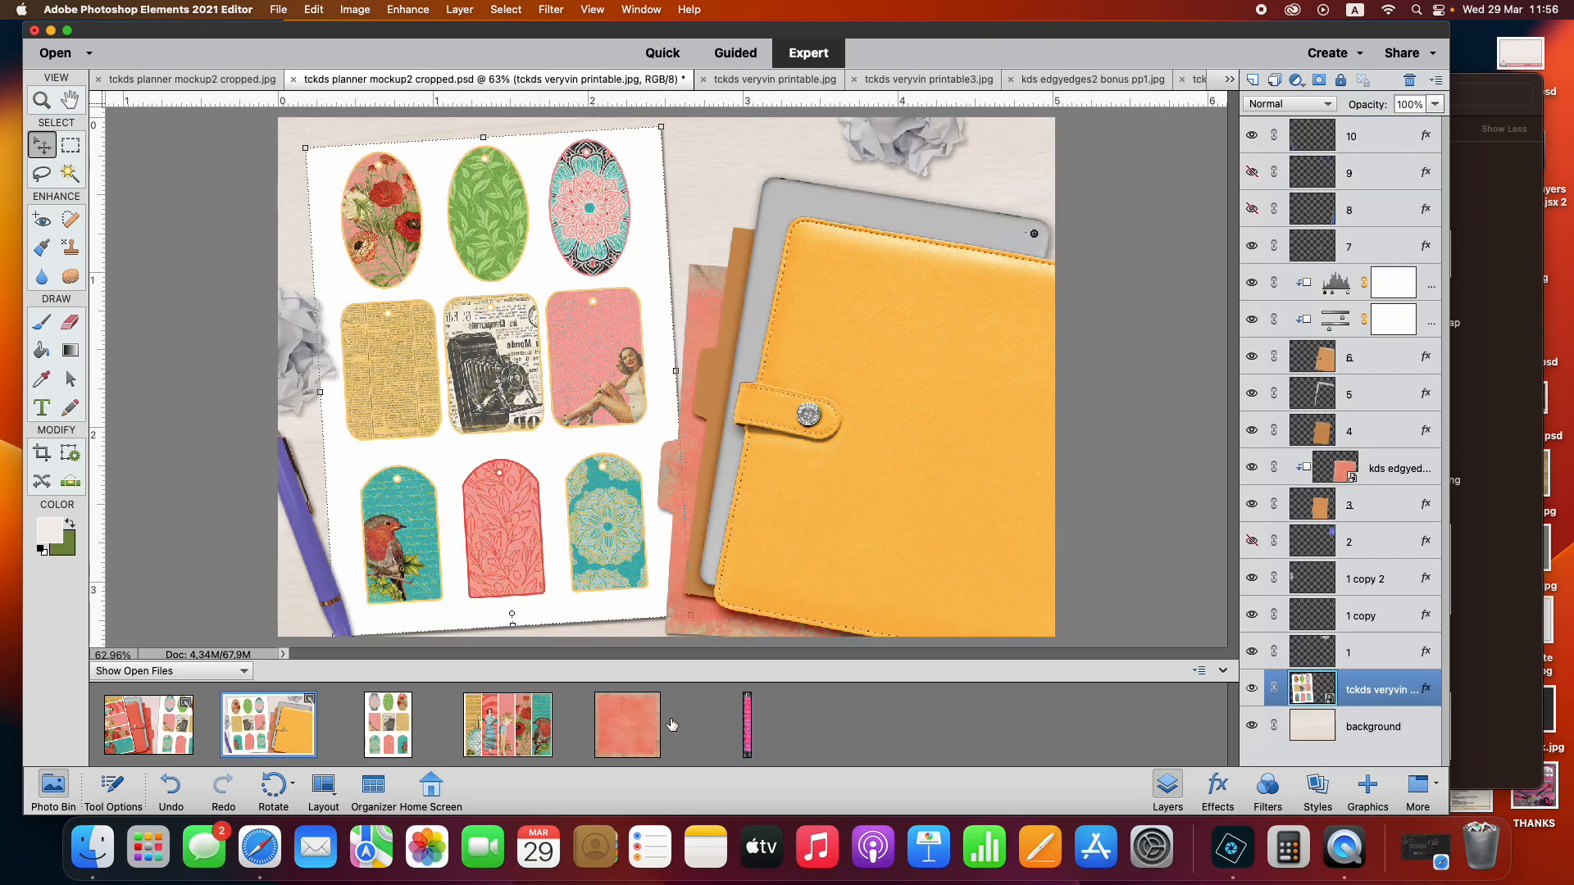
left_click_drag(741, 725, 532, 412)
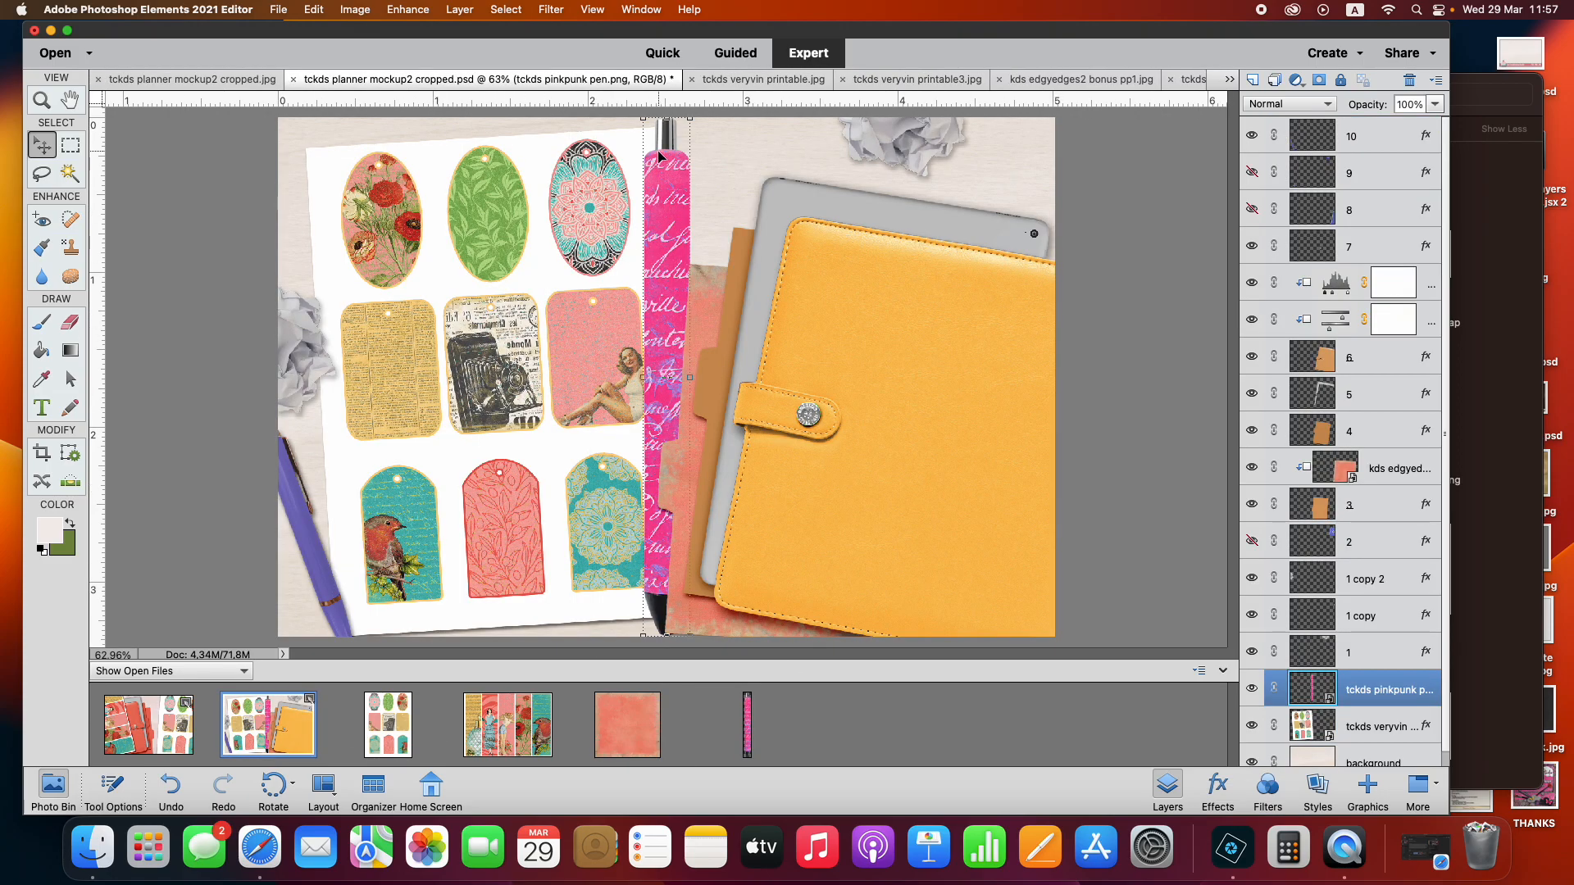
Bring the pink pen to the front, scale it to 66,60%, rotate it 23.96 degrees and place it on the yellow planner
right_click(672, 170)
left_click(723, 249)
left_click_drag(697, 230, 941, 323)
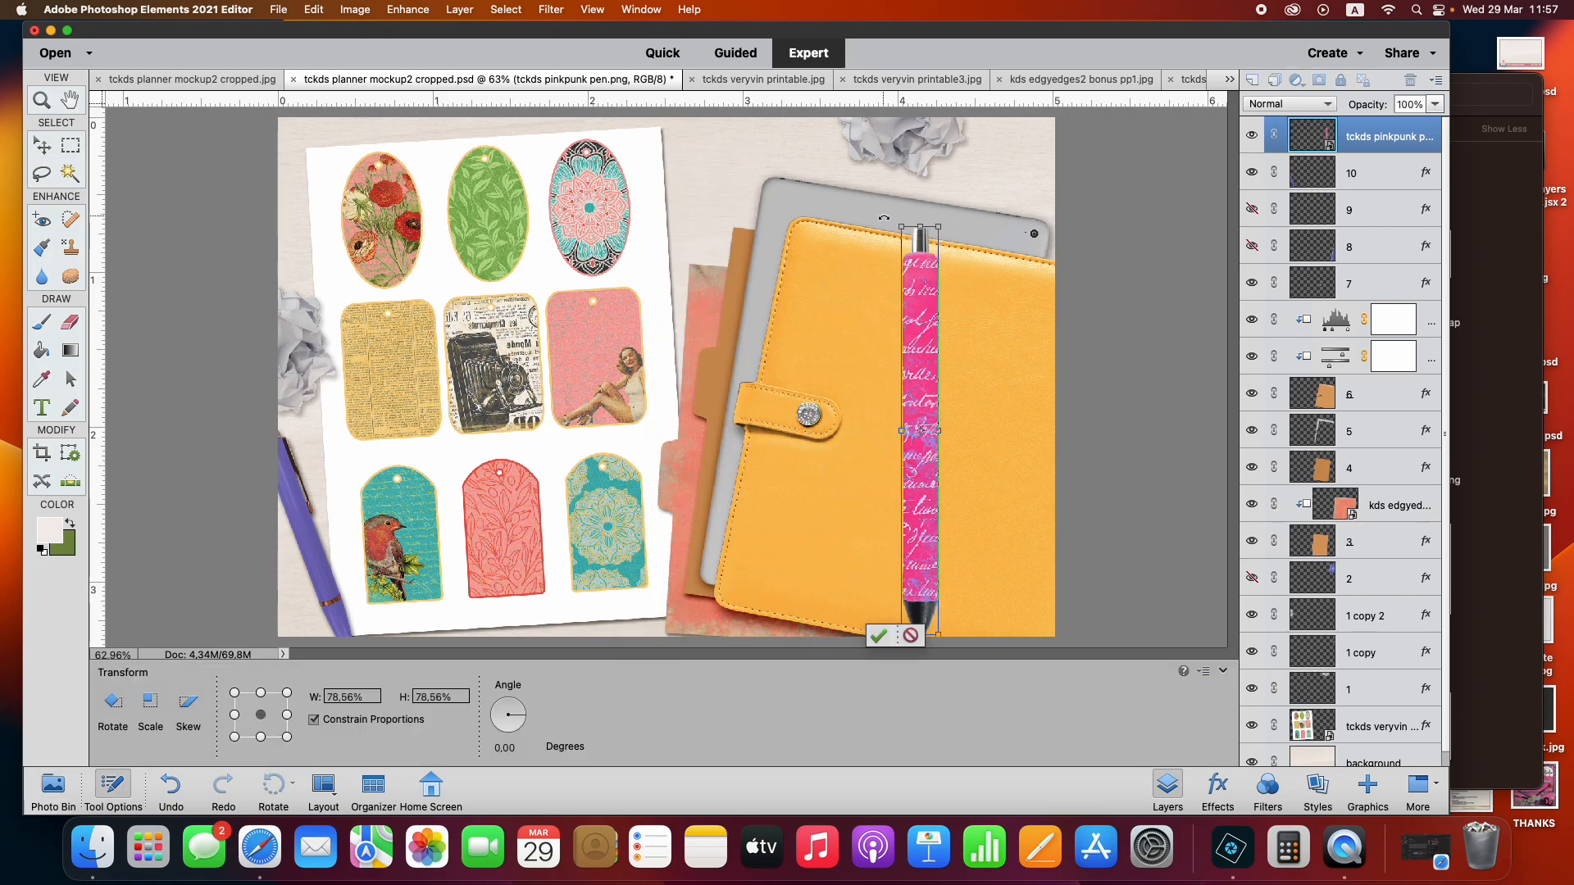
left_click_drag(922, 238, 949, 287)
mouse_move(976, 359)
left_mouse_down()
mouse_move(1025, 344)
mouse_move(1005, 353)
left_mouse_up()
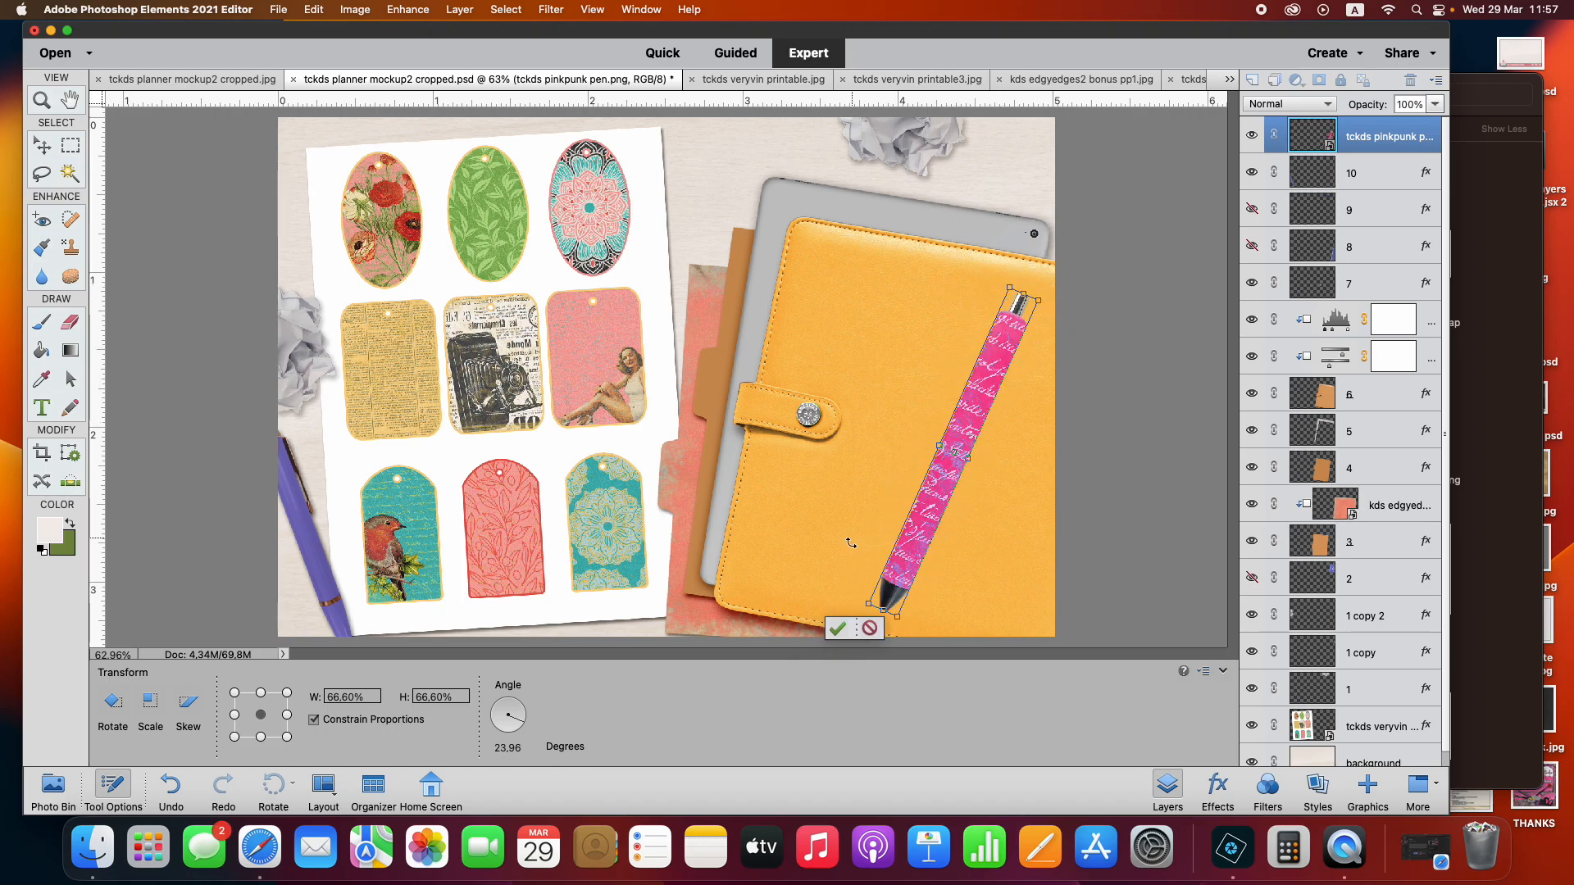
left_click(808, 636)
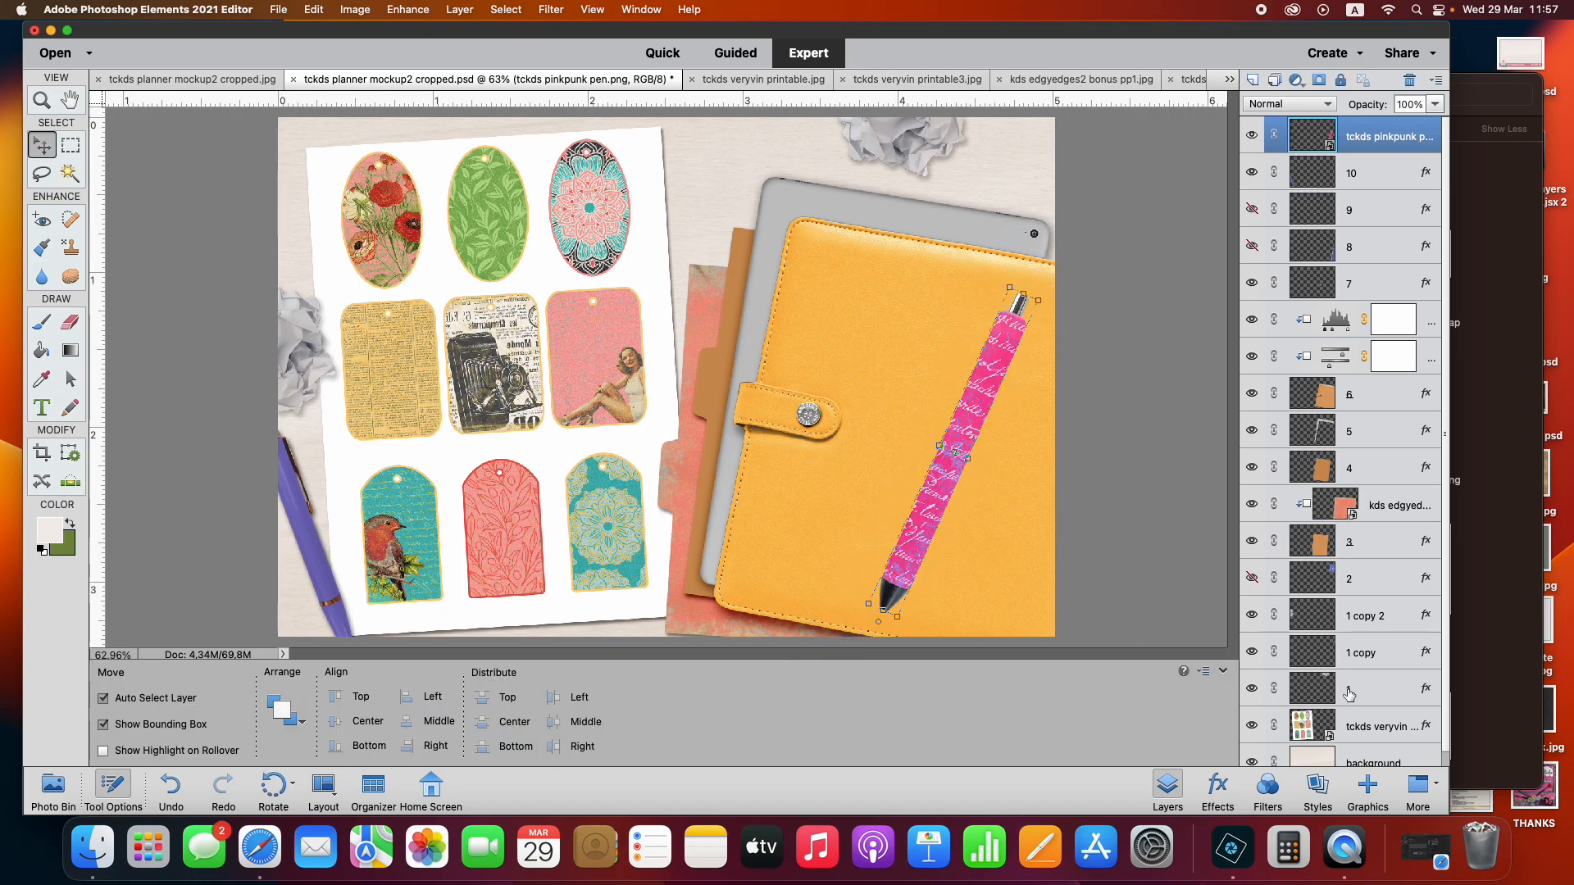
Apply a subtle MBK drop shadow style to the pink pen, nudge it slightly down the planner and return to the layers
left_click(1322, 793)
left_click(1410, 326)
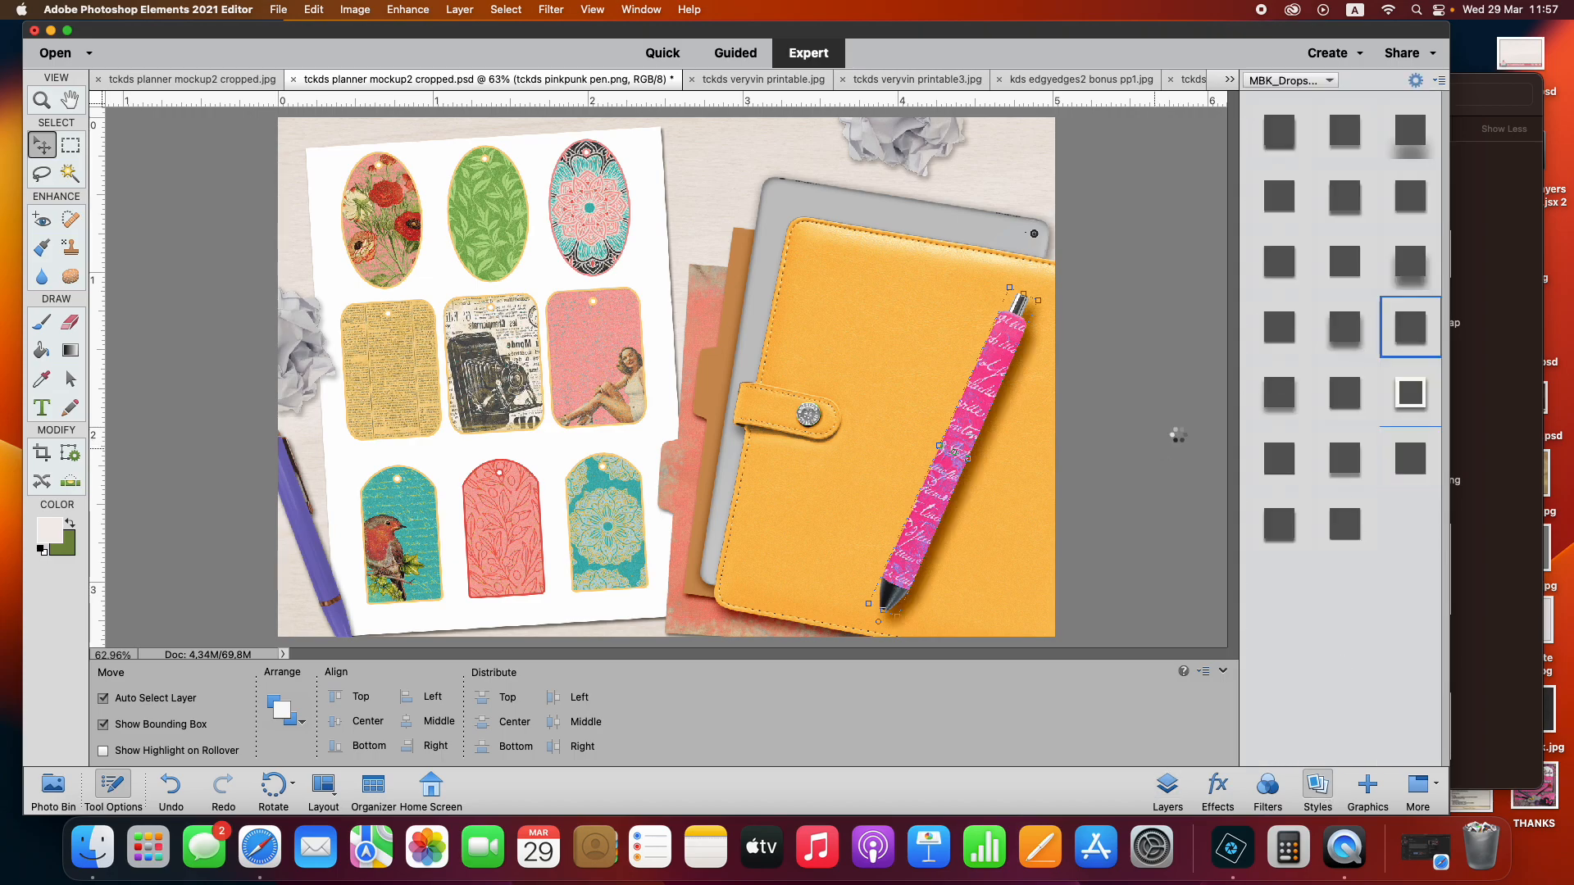
left_click(1402, 463)
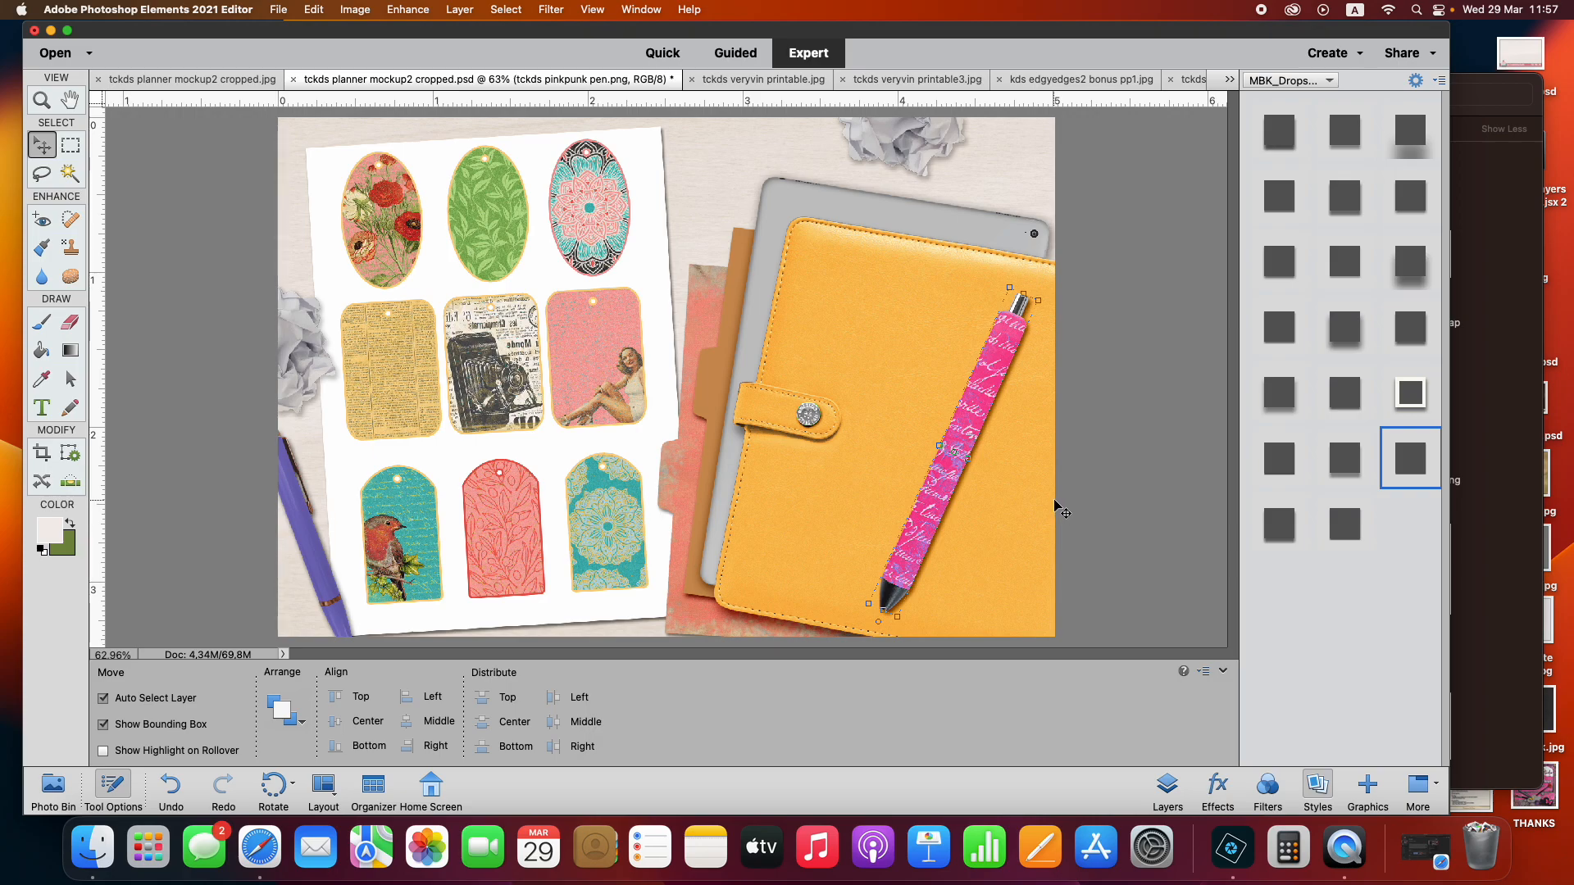
left_click_drag(960, 451, 968, 462)
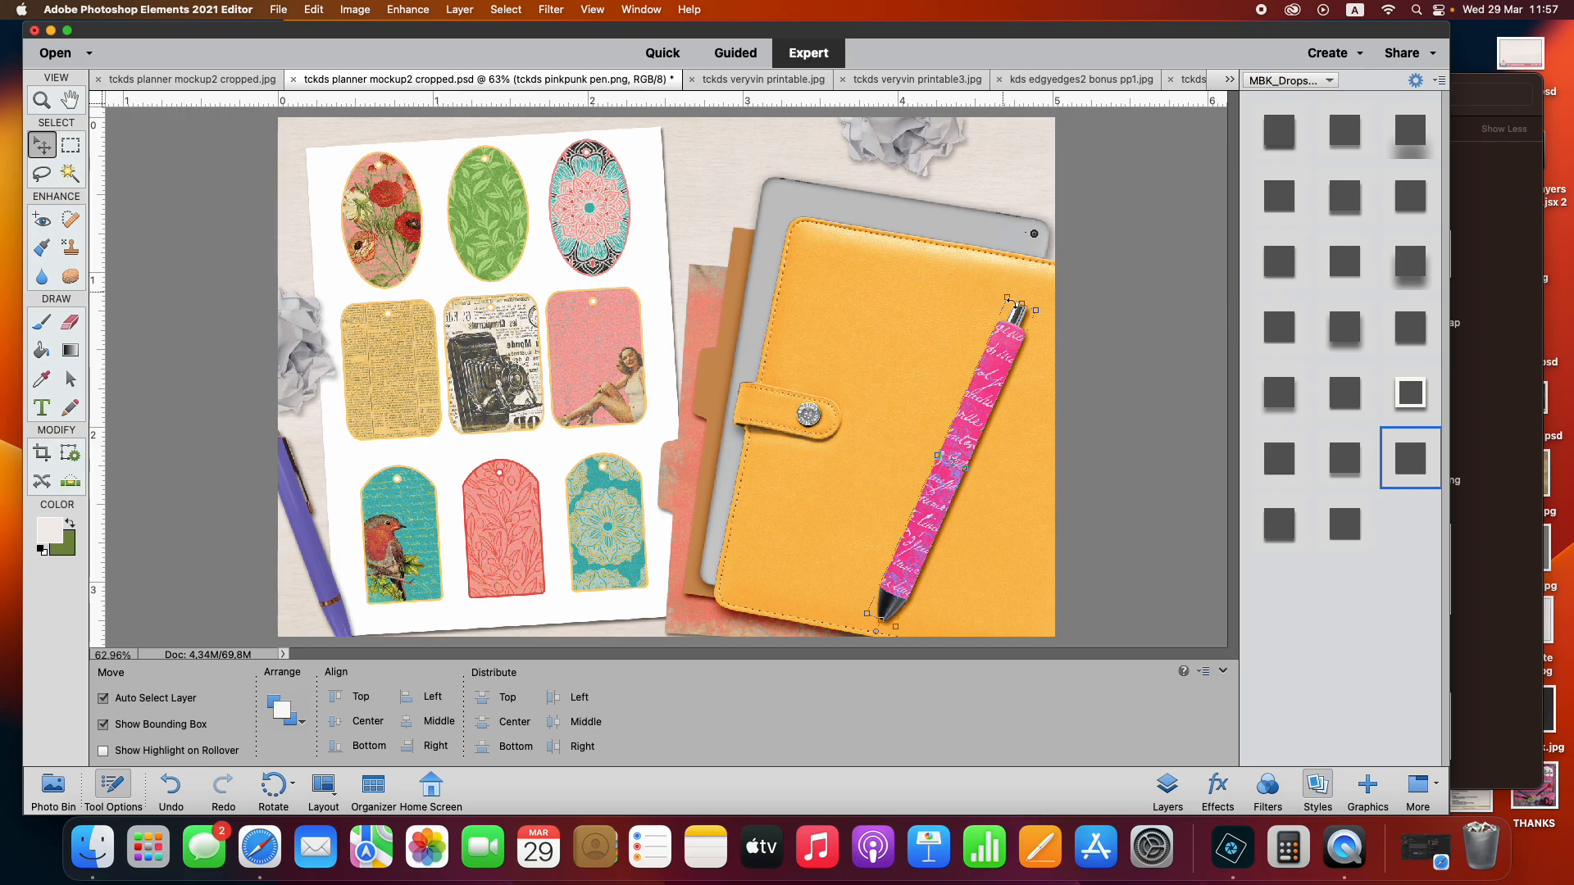
left_click(1167, 785)
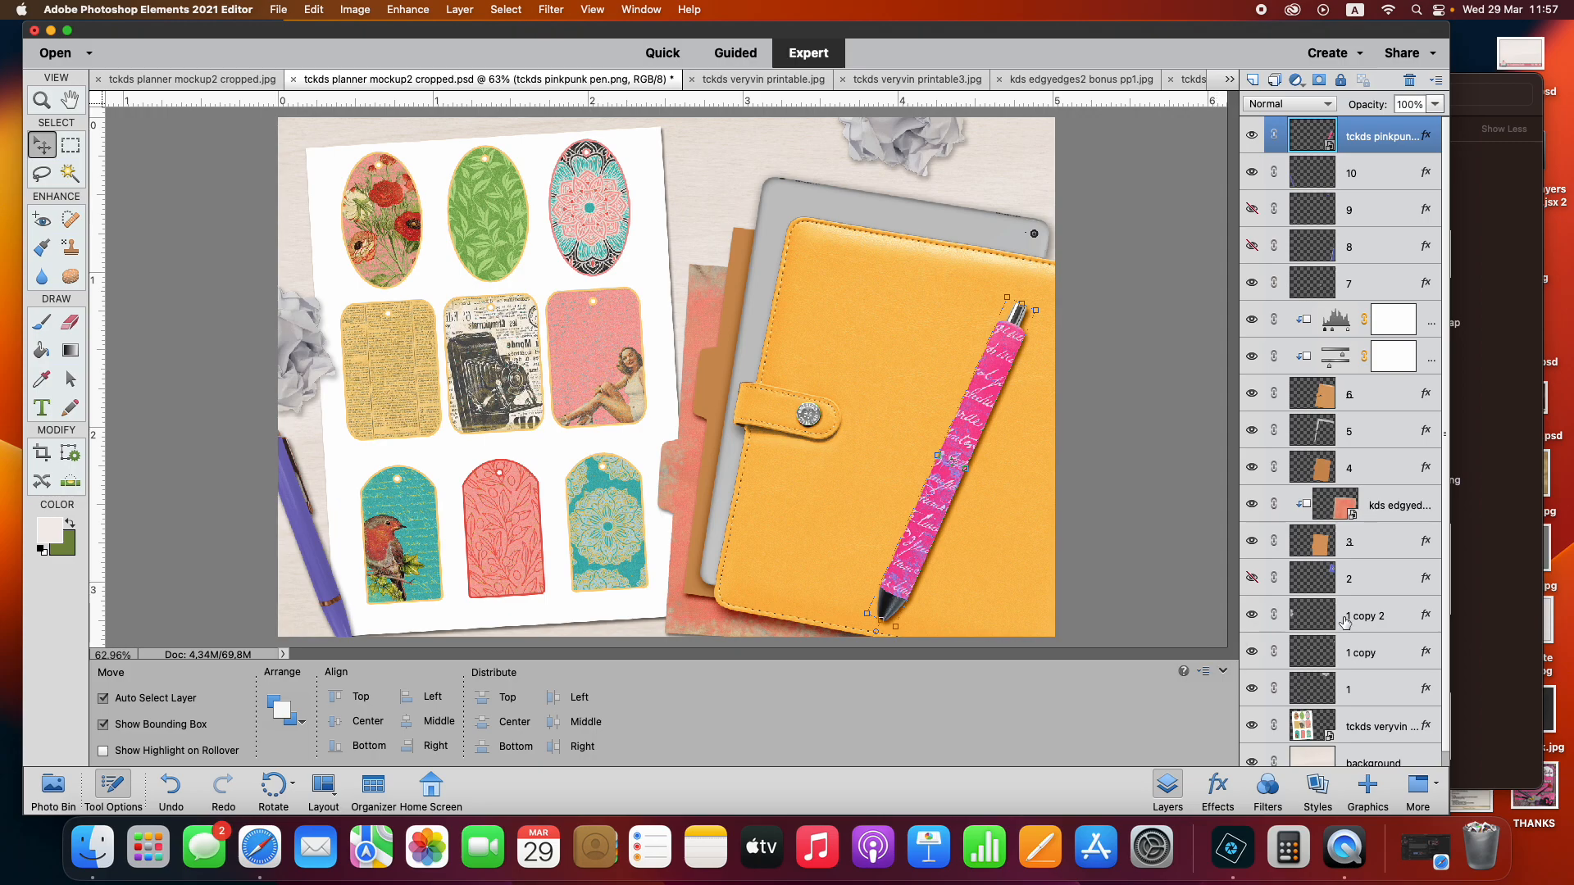
scroll(1345, 623, "down", 1)
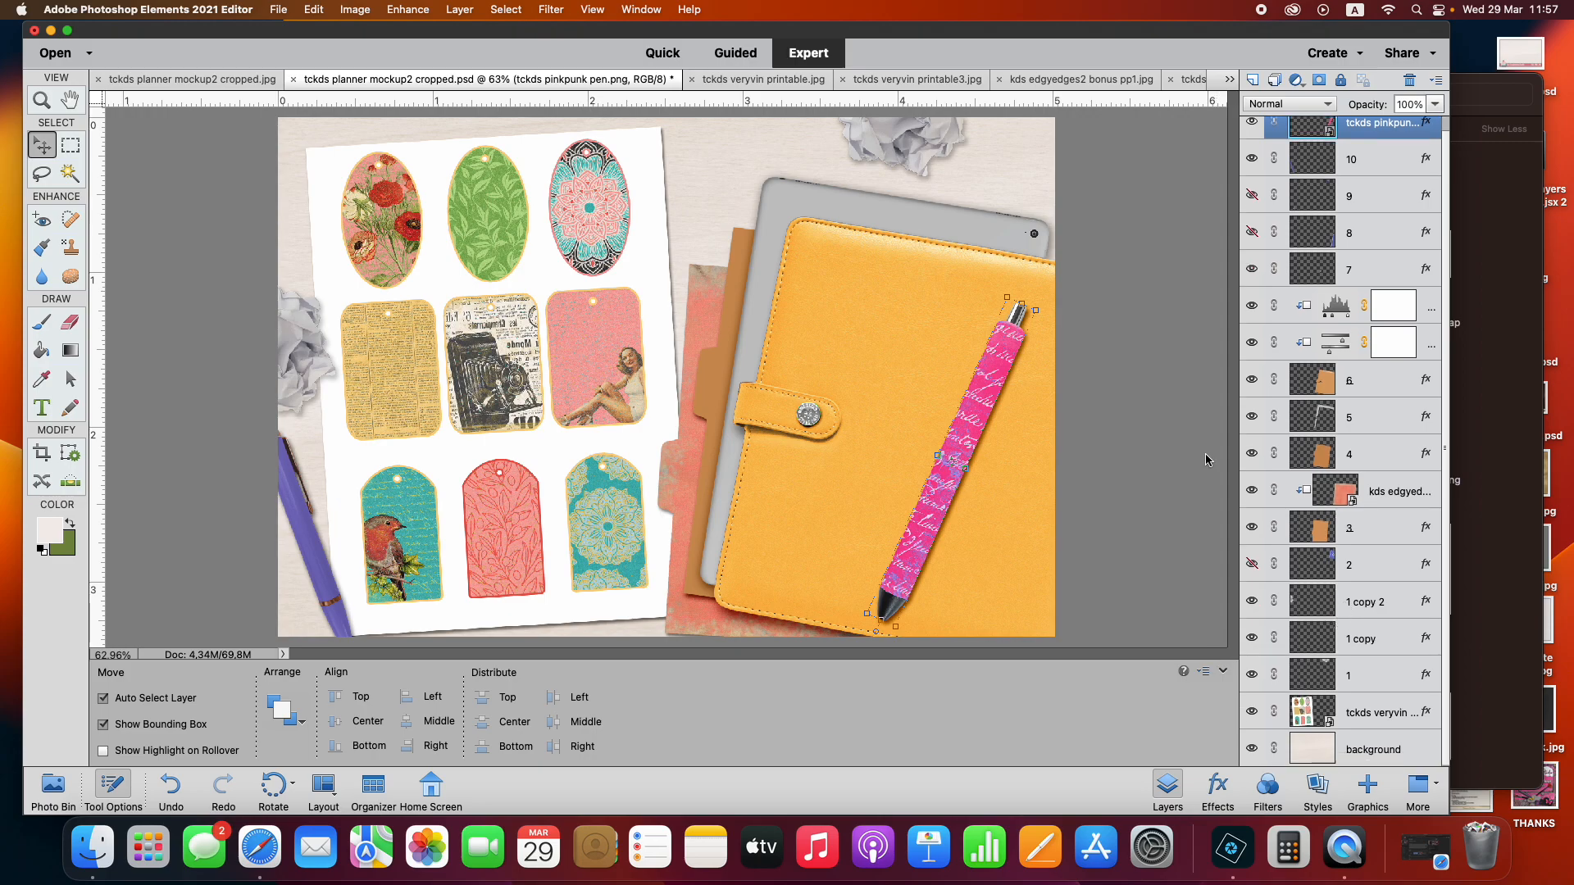